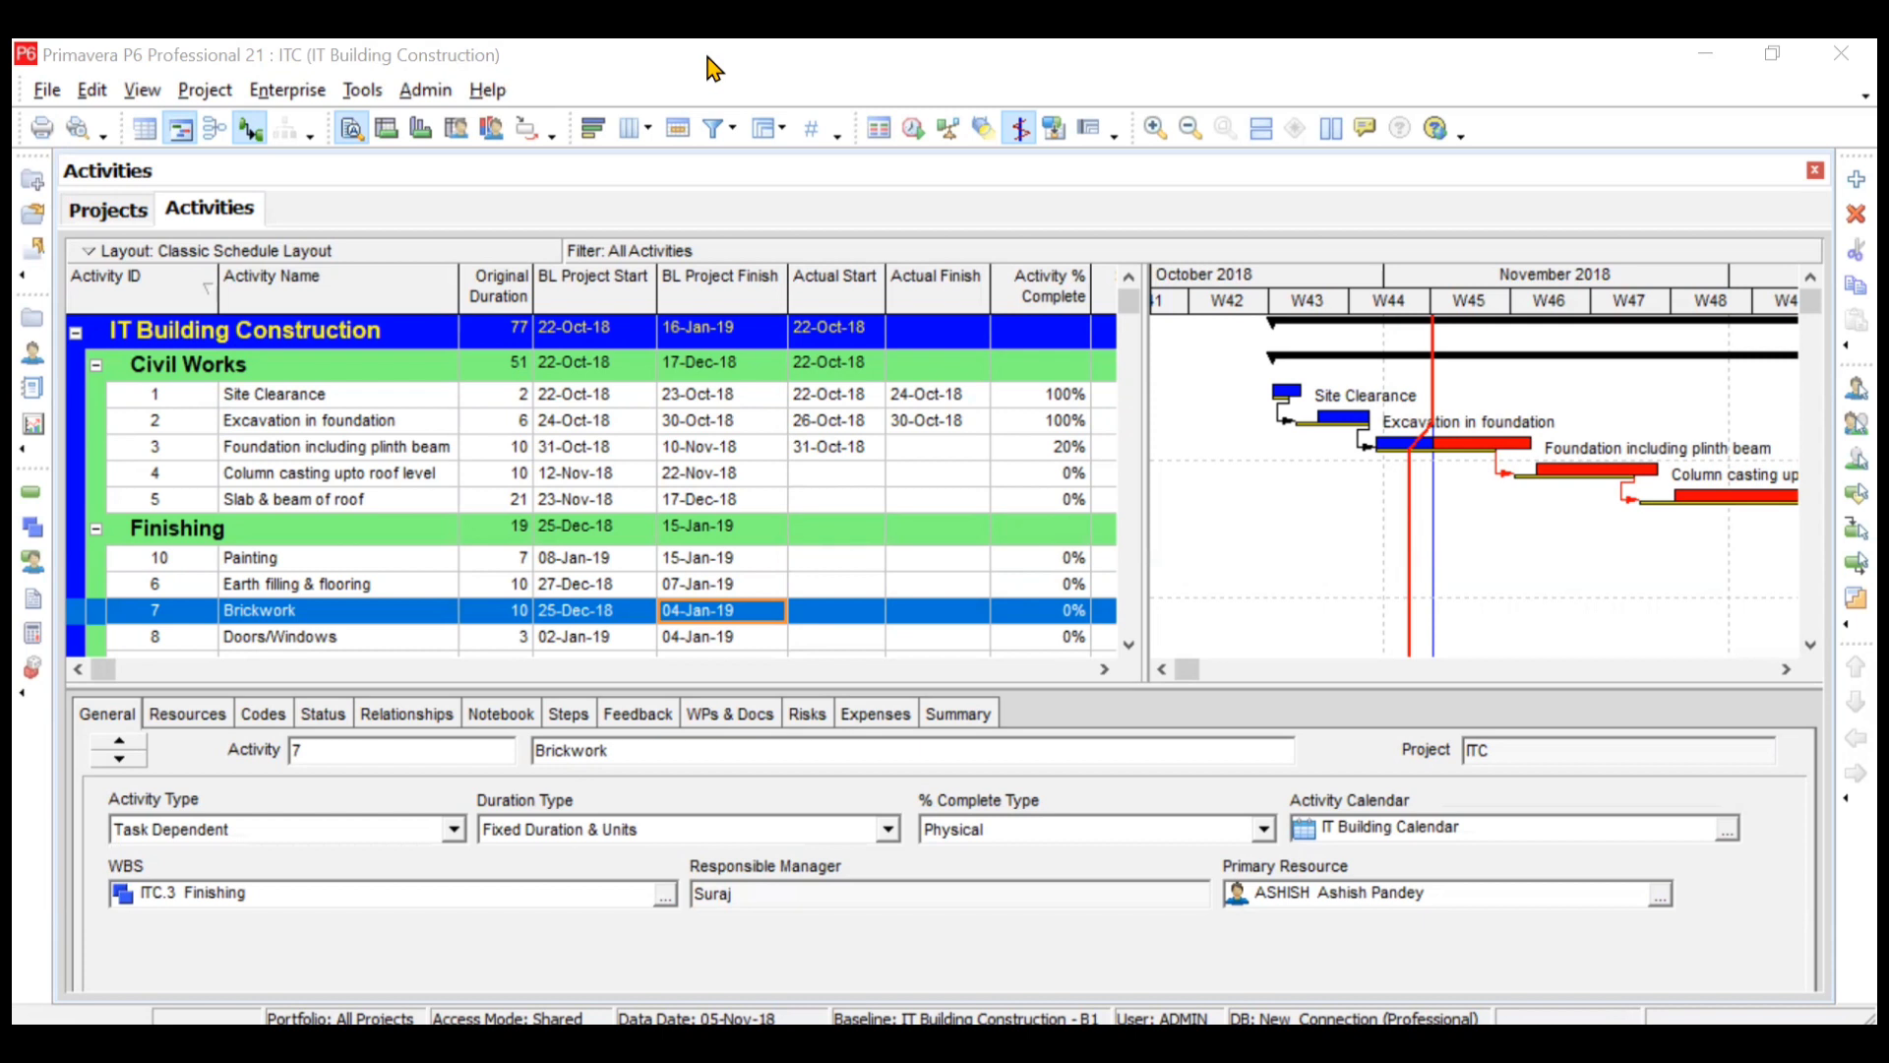
- Start exporting the open project in Primavera PM (XER) format for version 21.12 or later
left_click(59, 94)
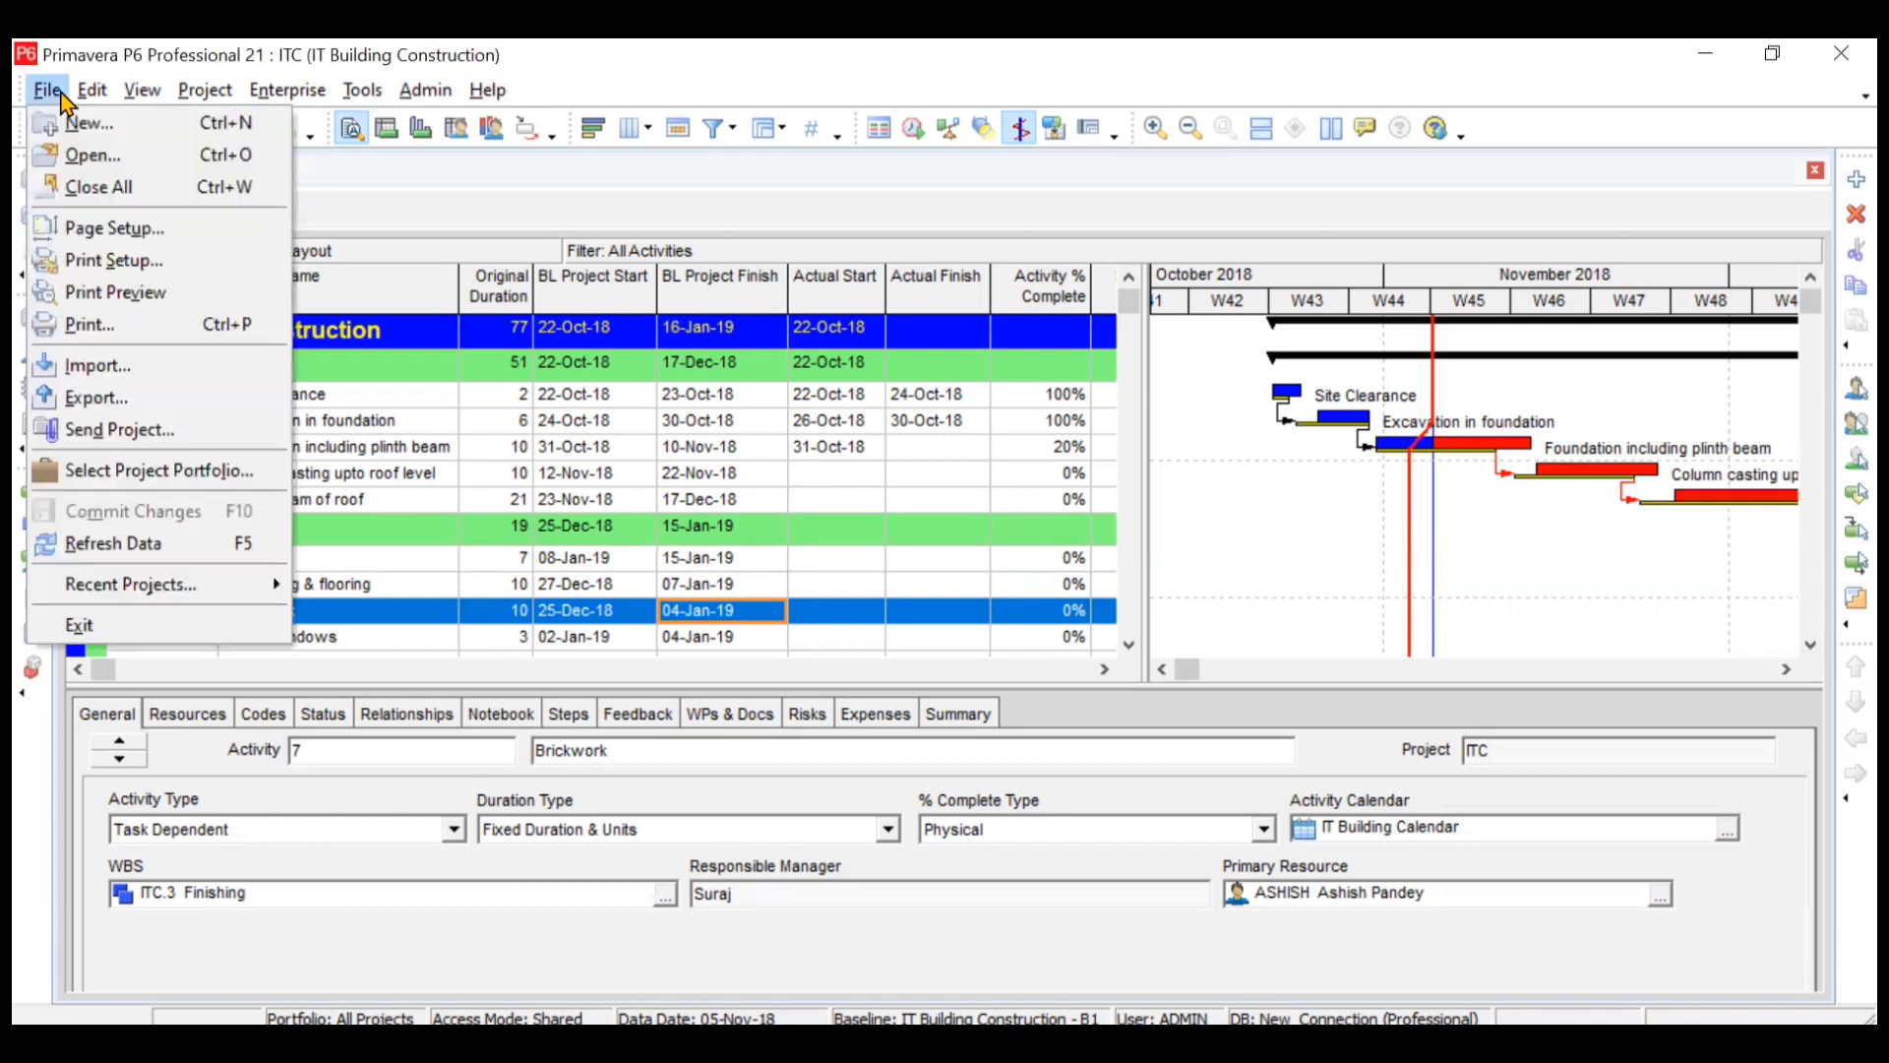
left_click(145, 394)
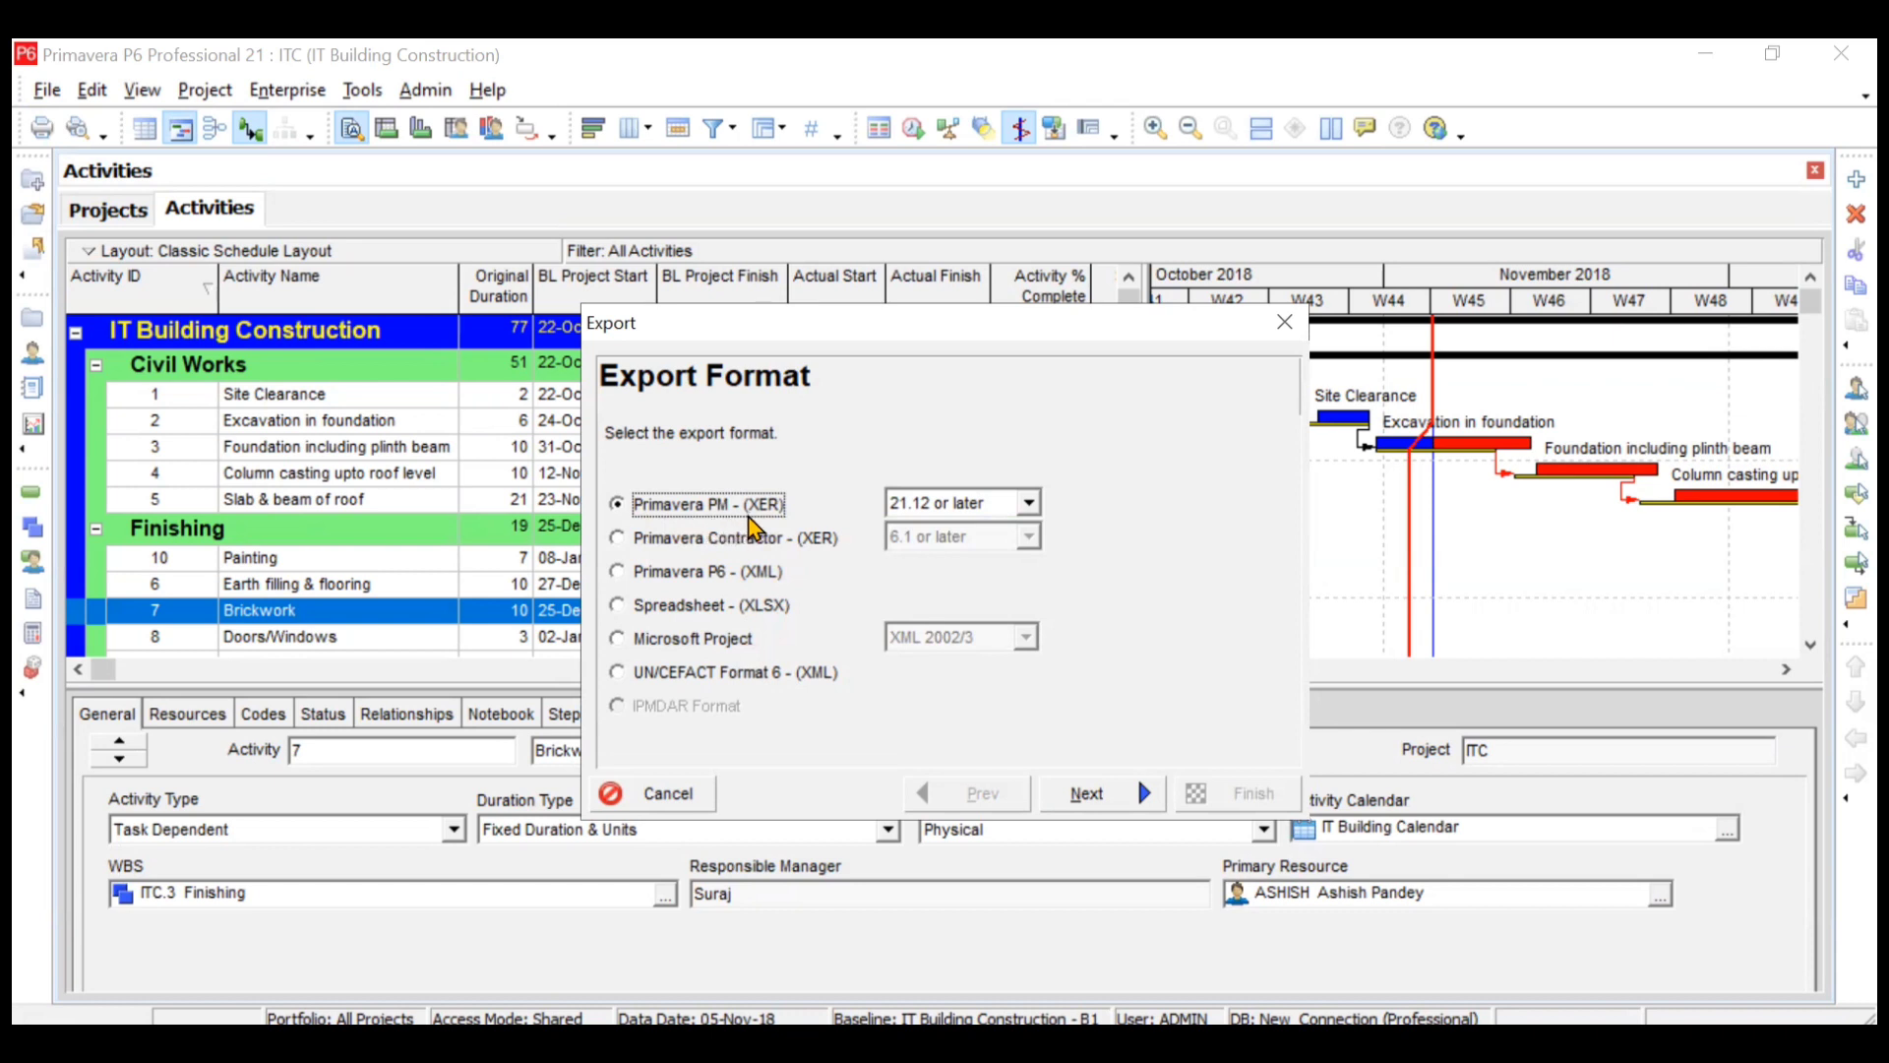
left_click(1030, 504)
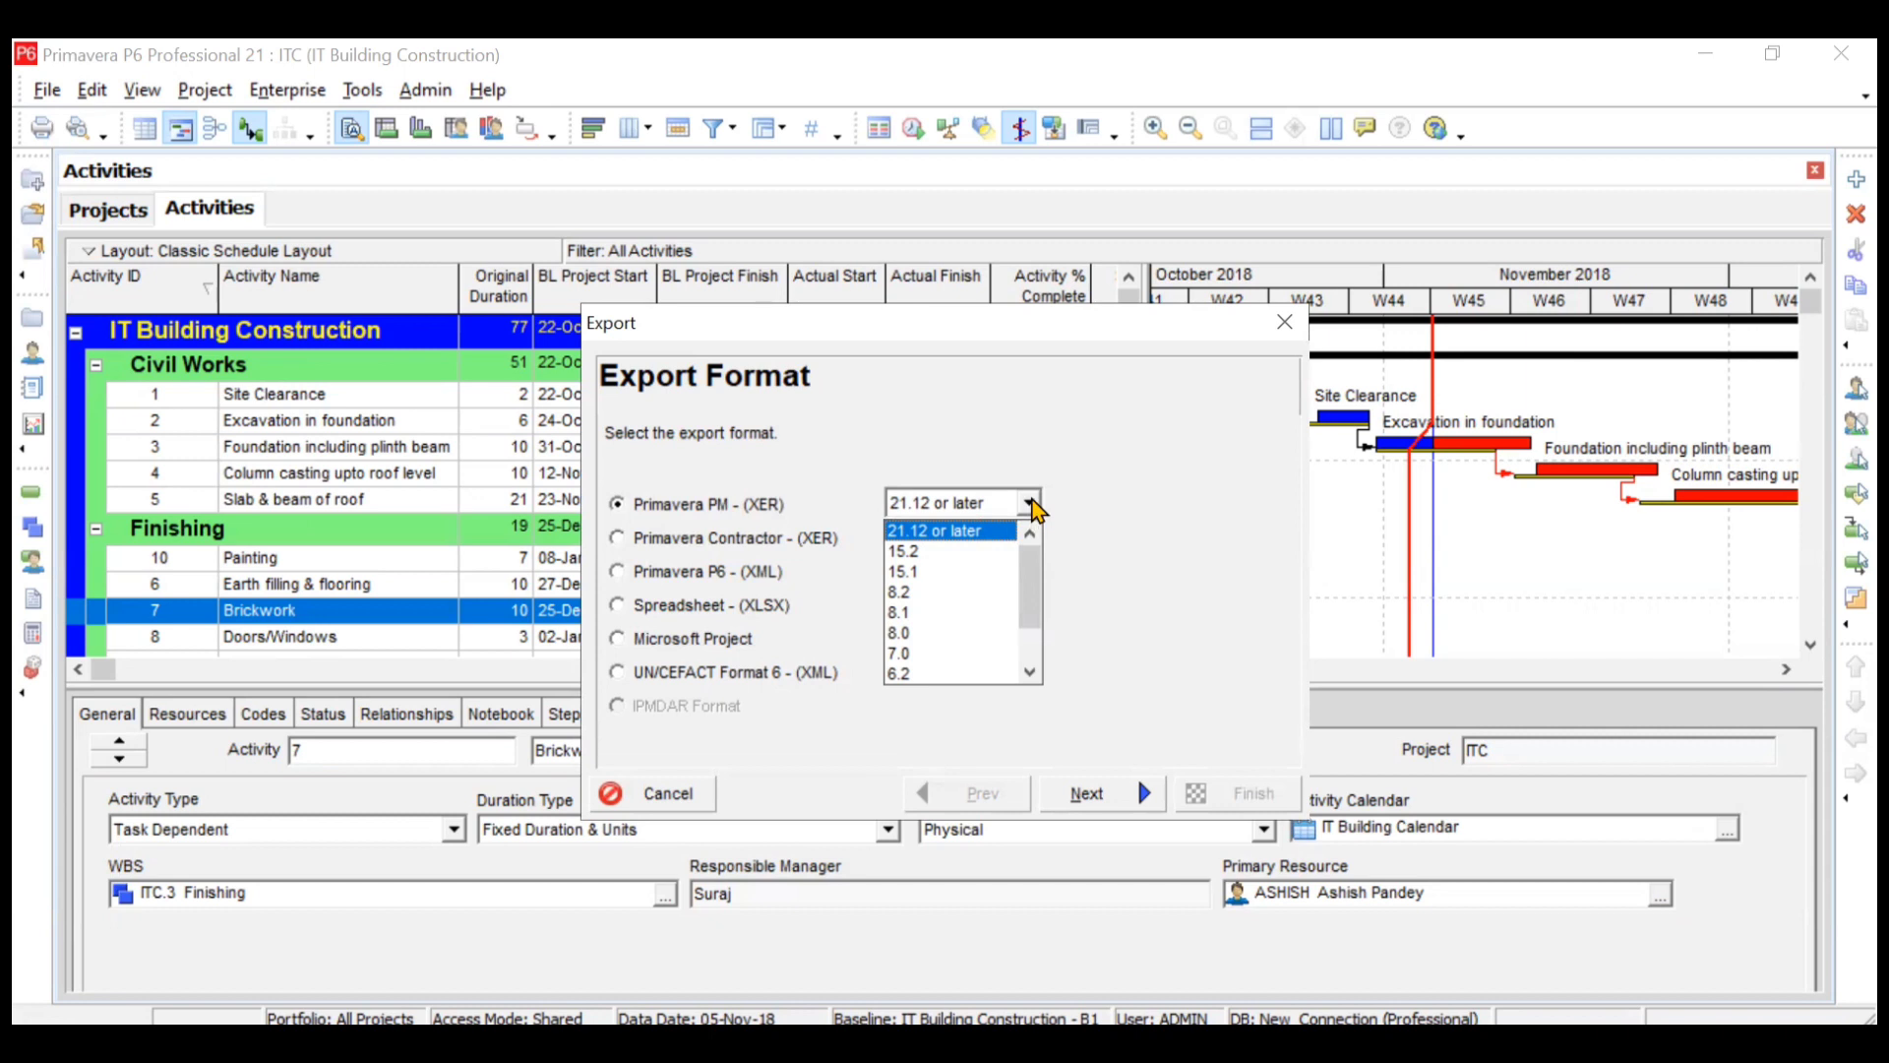
left_click(1033, 508)
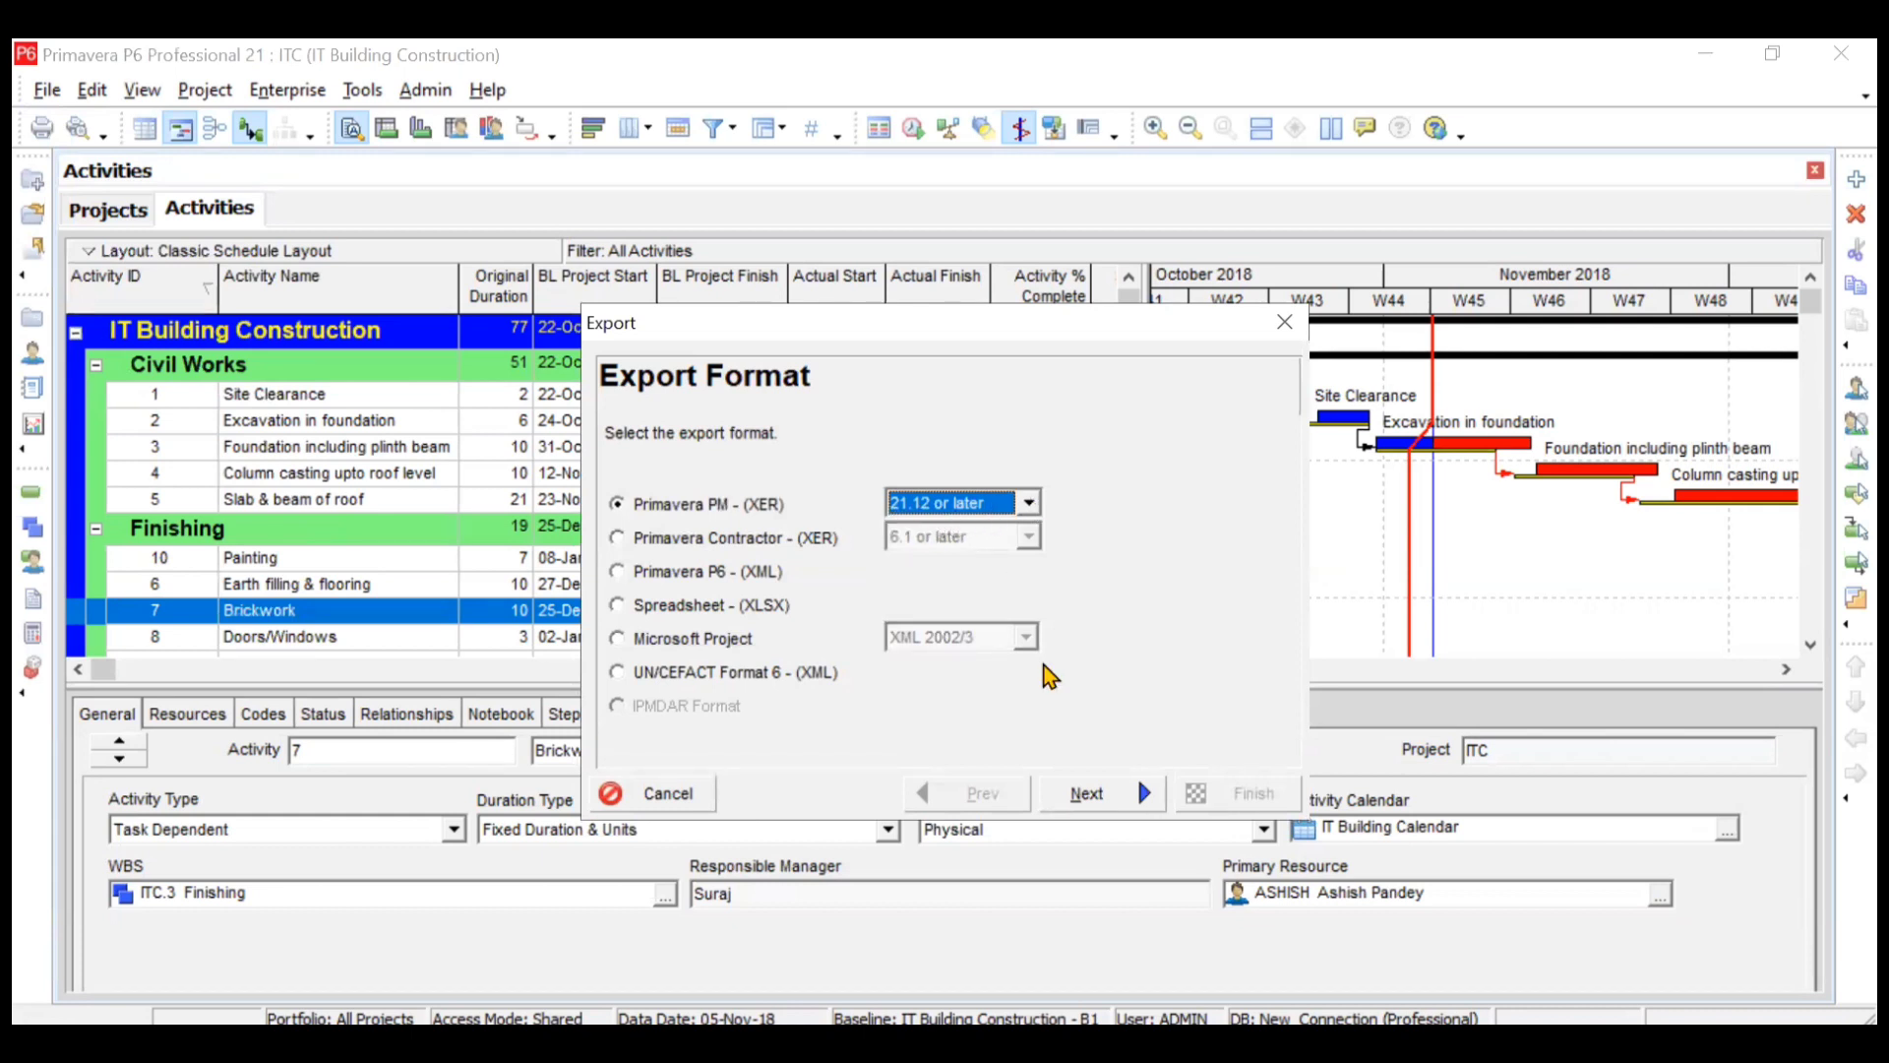
left_click(1100, 795)
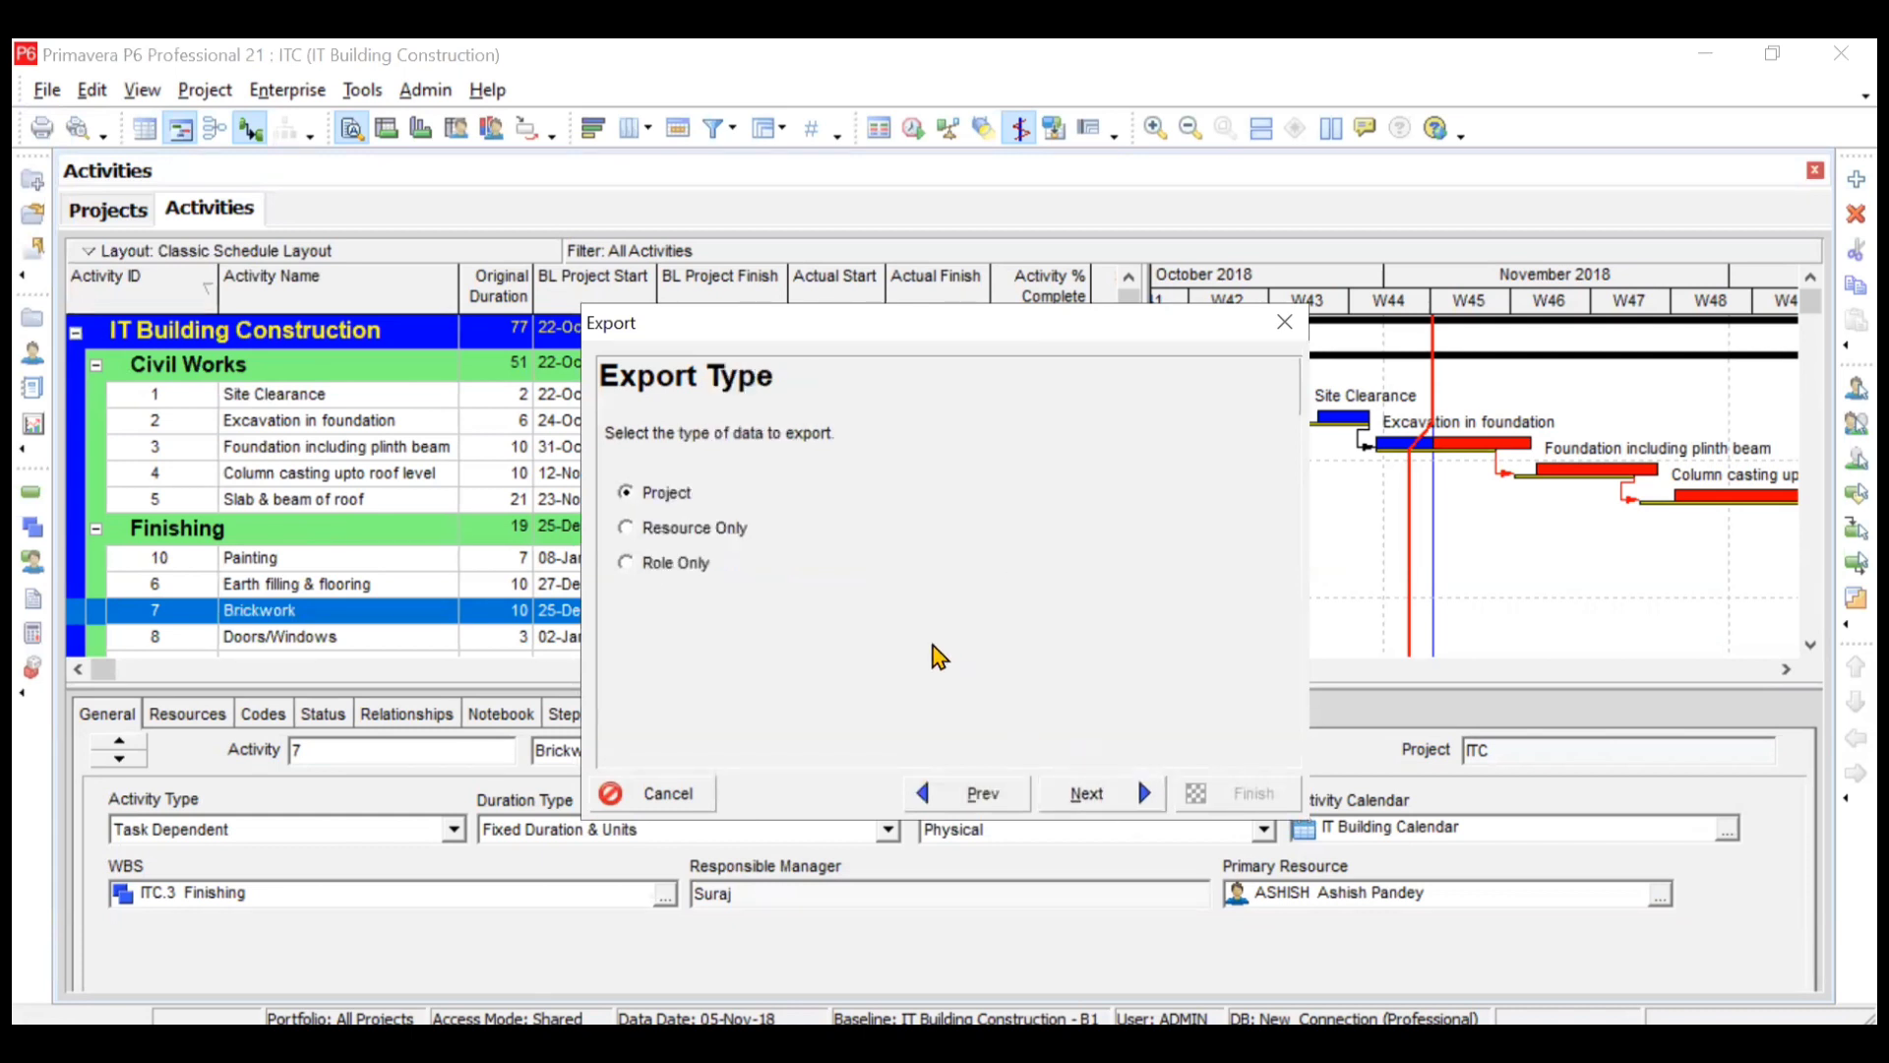
- Choose Project as the type of data to export and include the ITC project, IT Building Construction
left_click(701, 531)
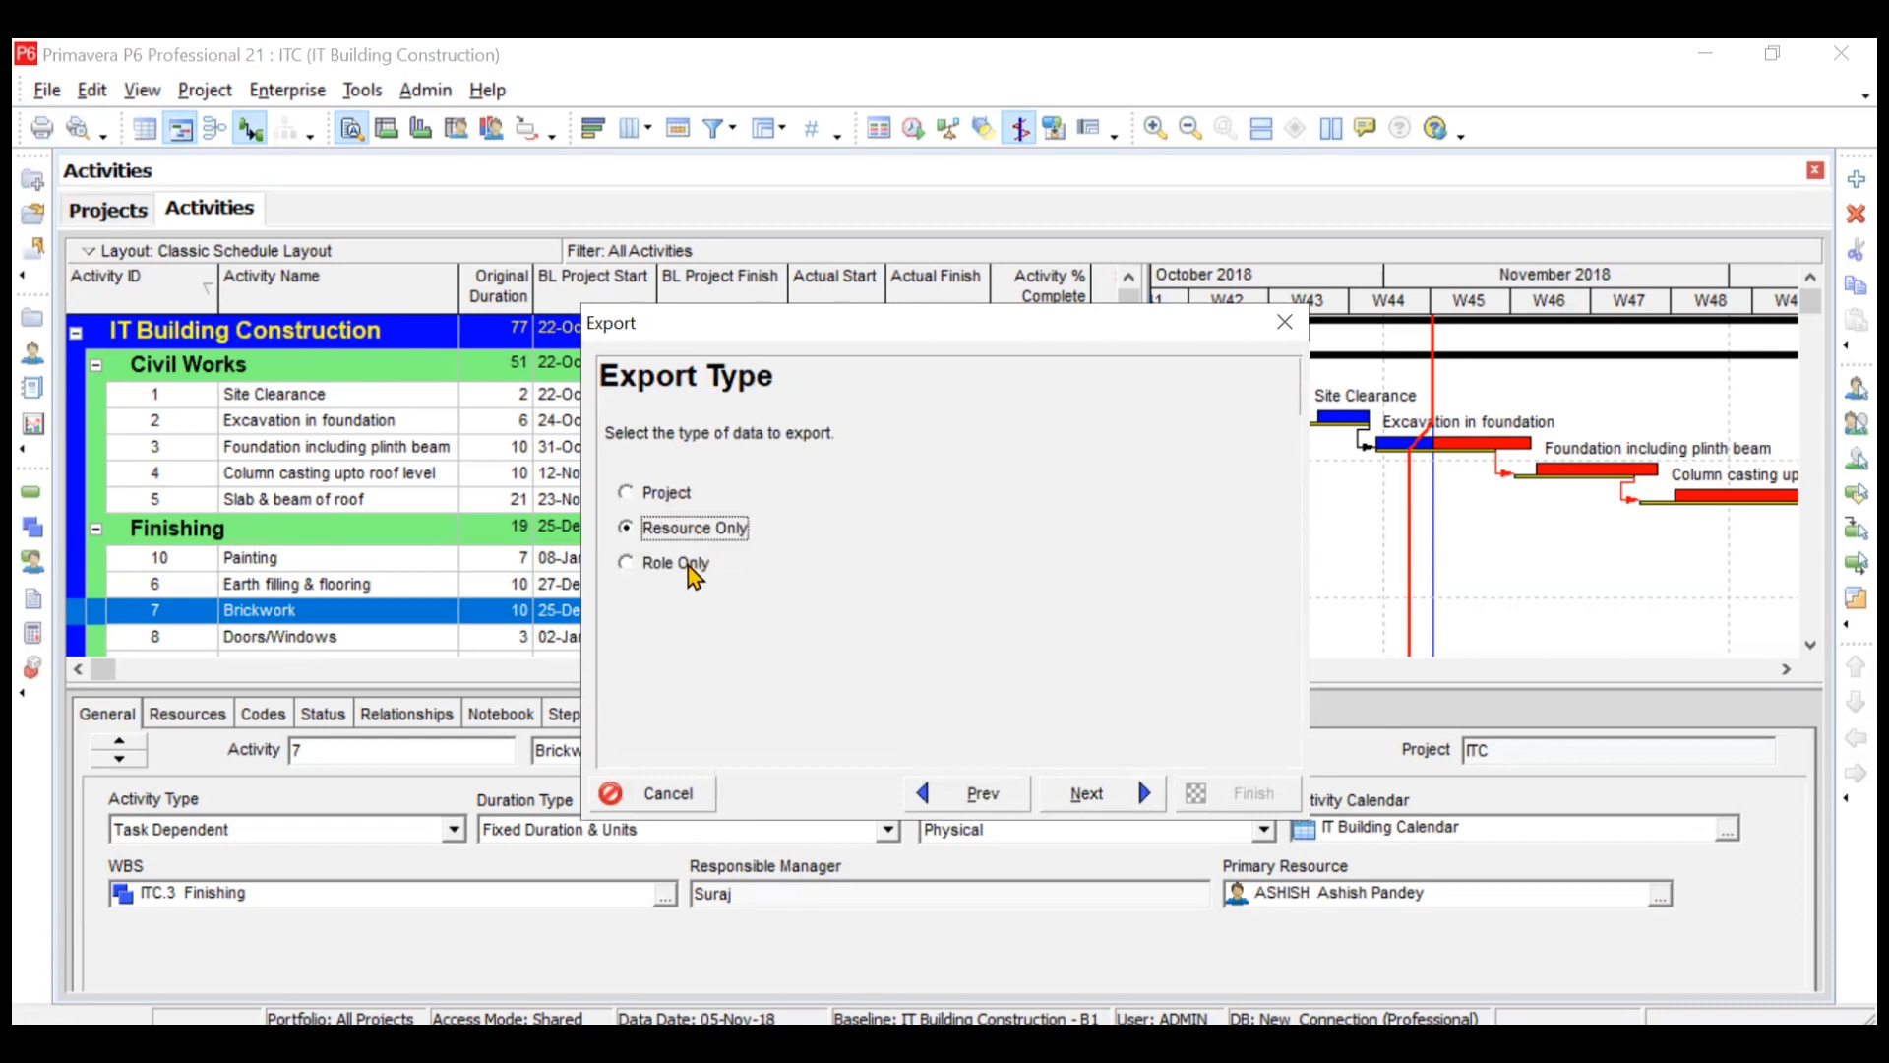
left_click(689, 566)
left_click(628, 494)
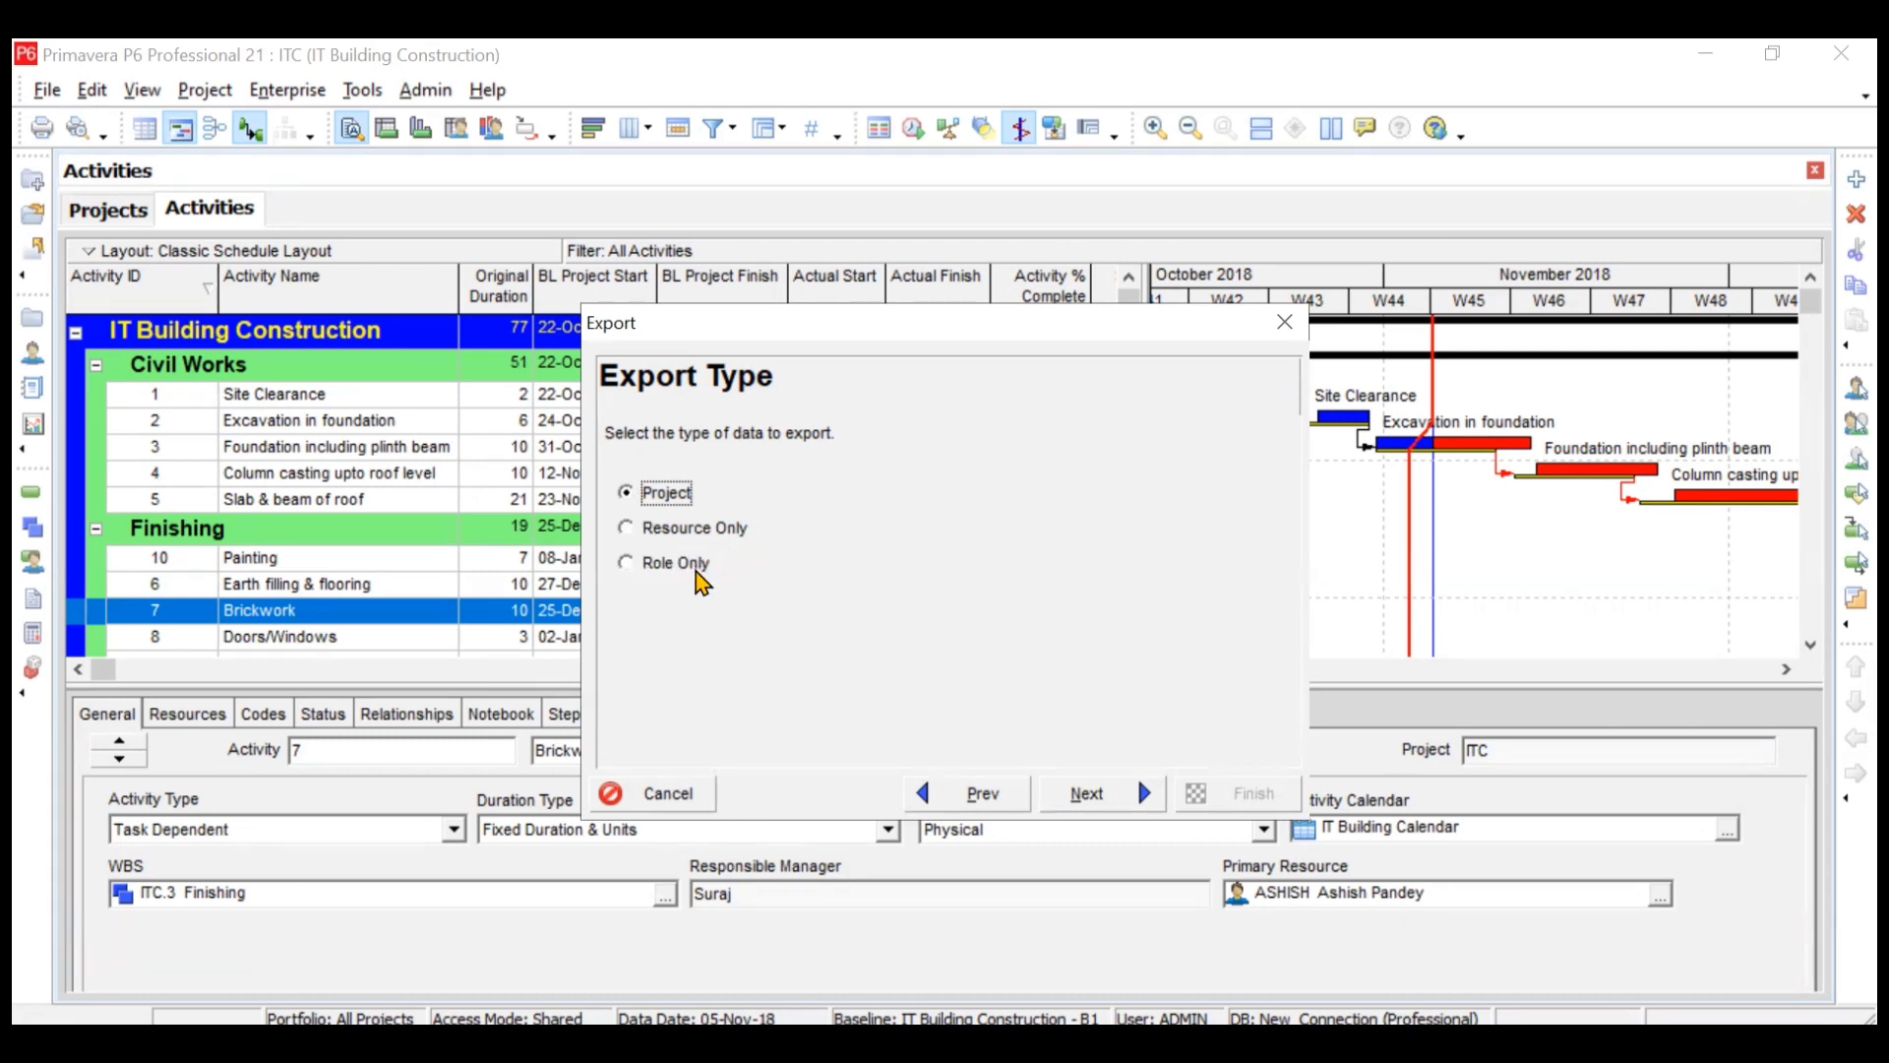
left_click(1098, 785)
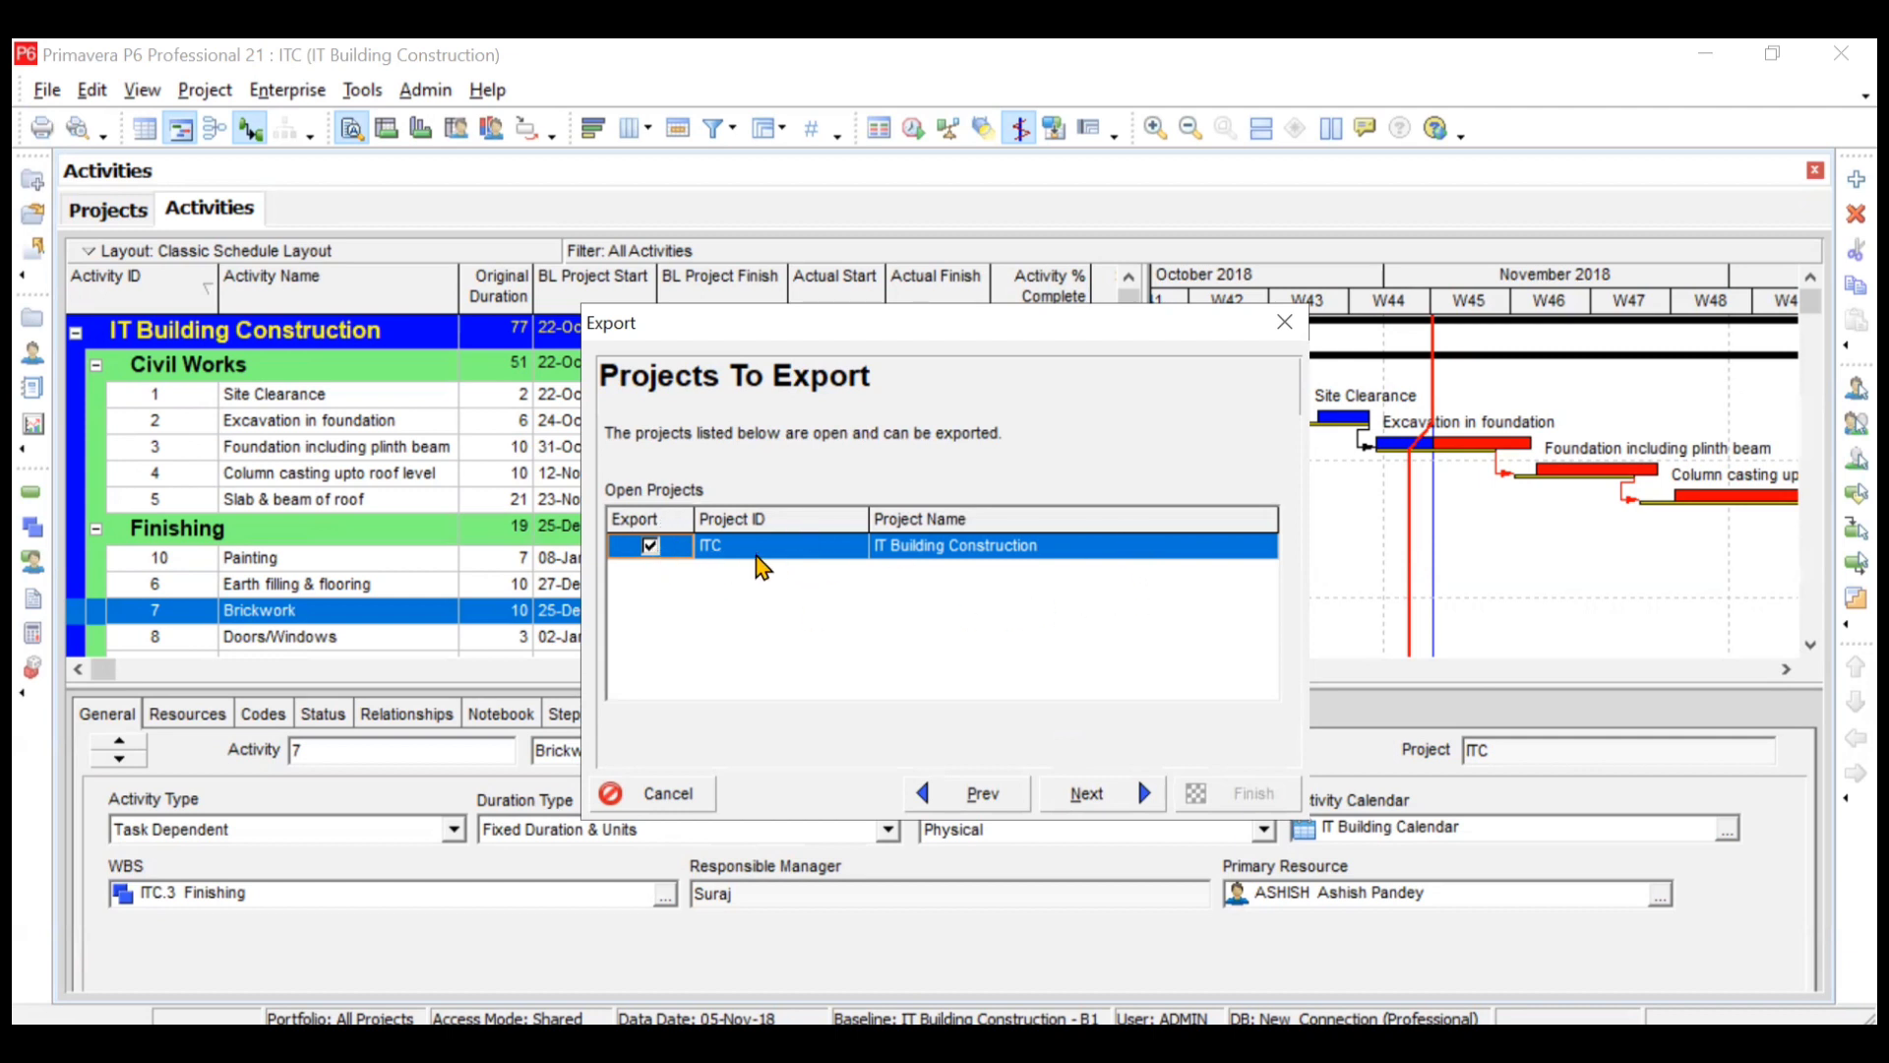
left_click(1090, 793)
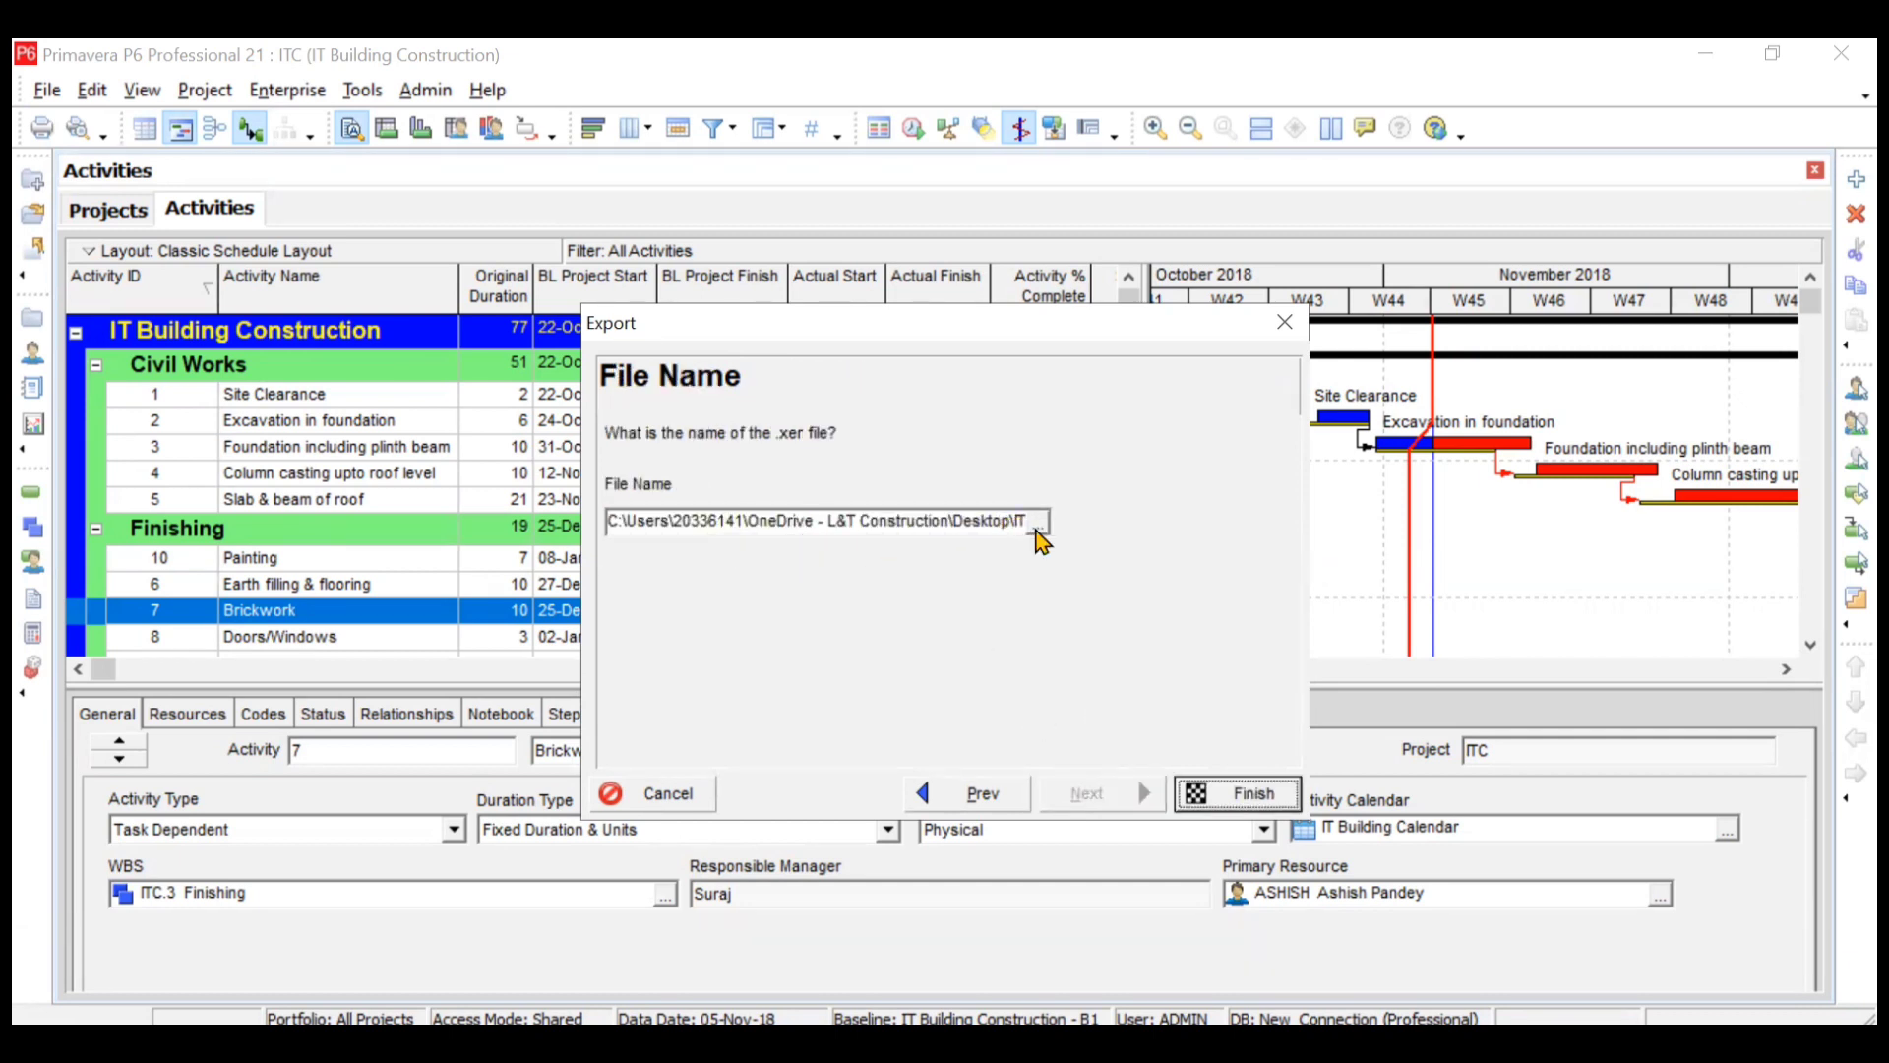
- Set the XER export file to be saved on the Desktop as "ITC Primavera export"
left_click(1039, 531)
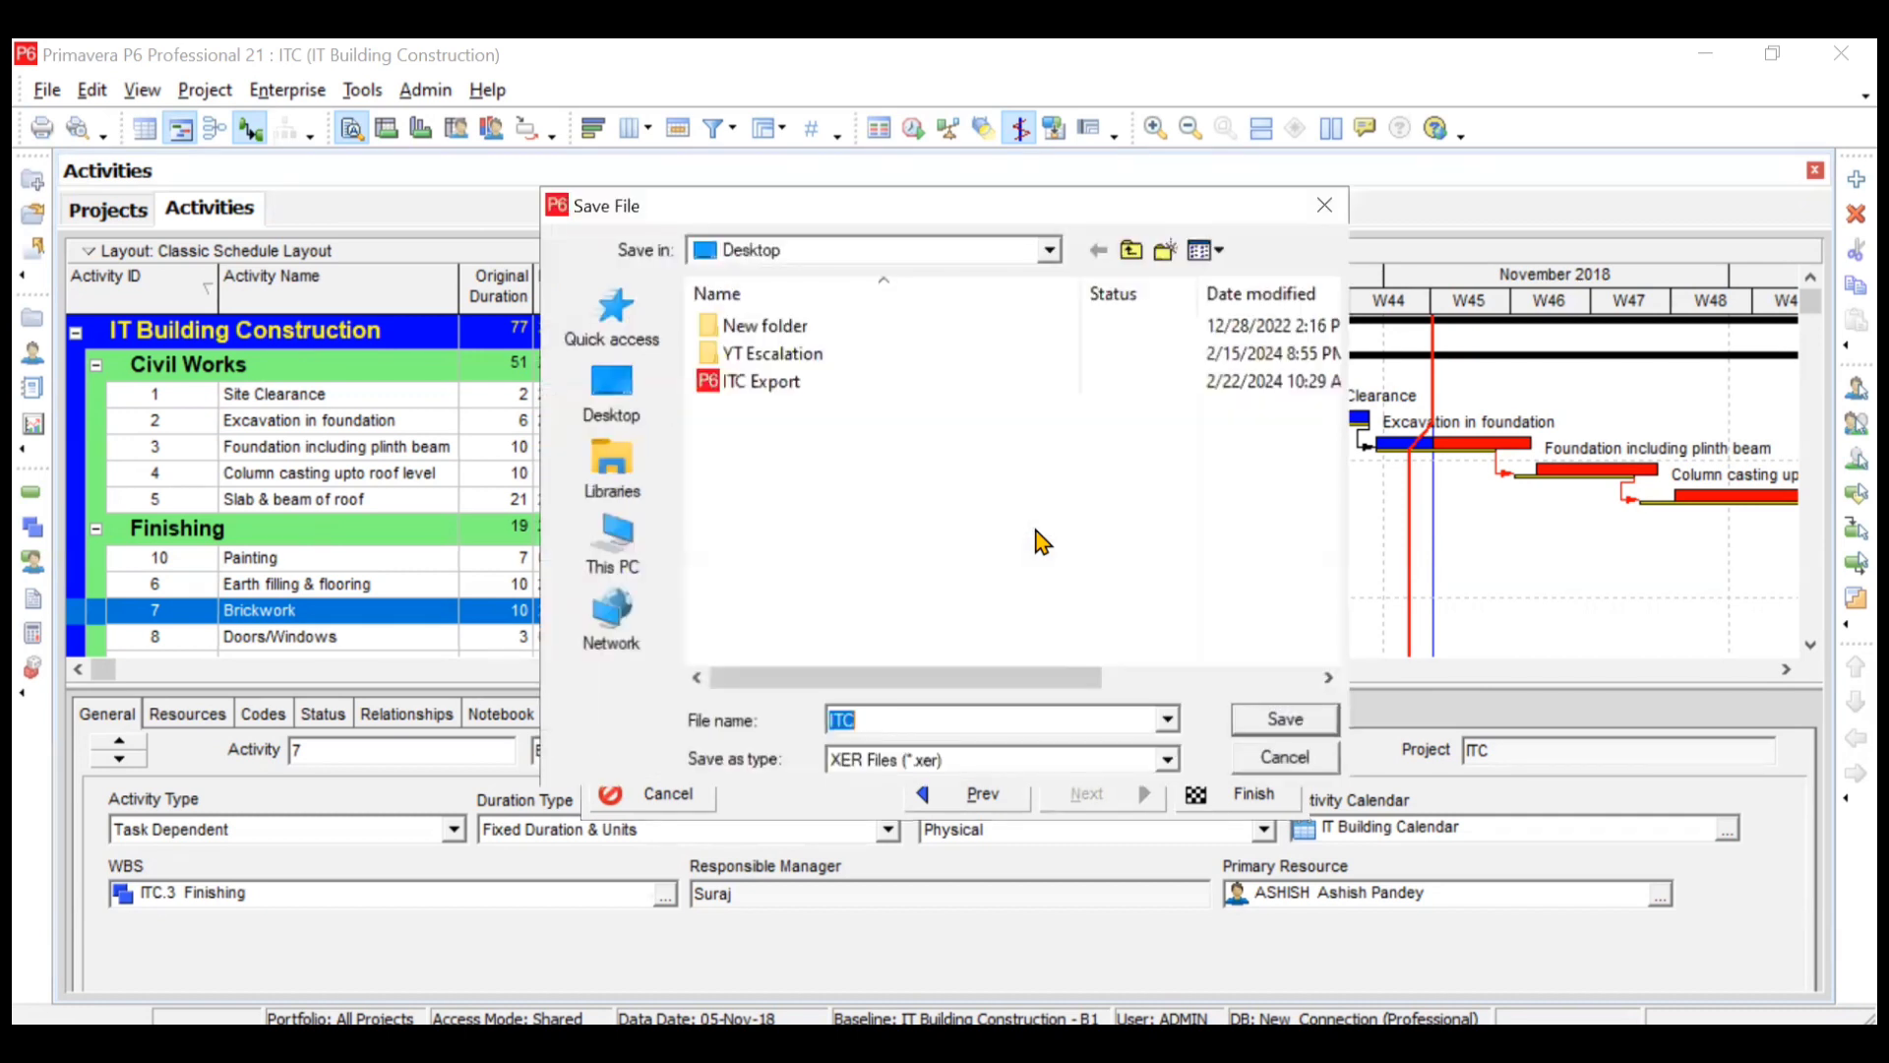
left_click(630, 406)
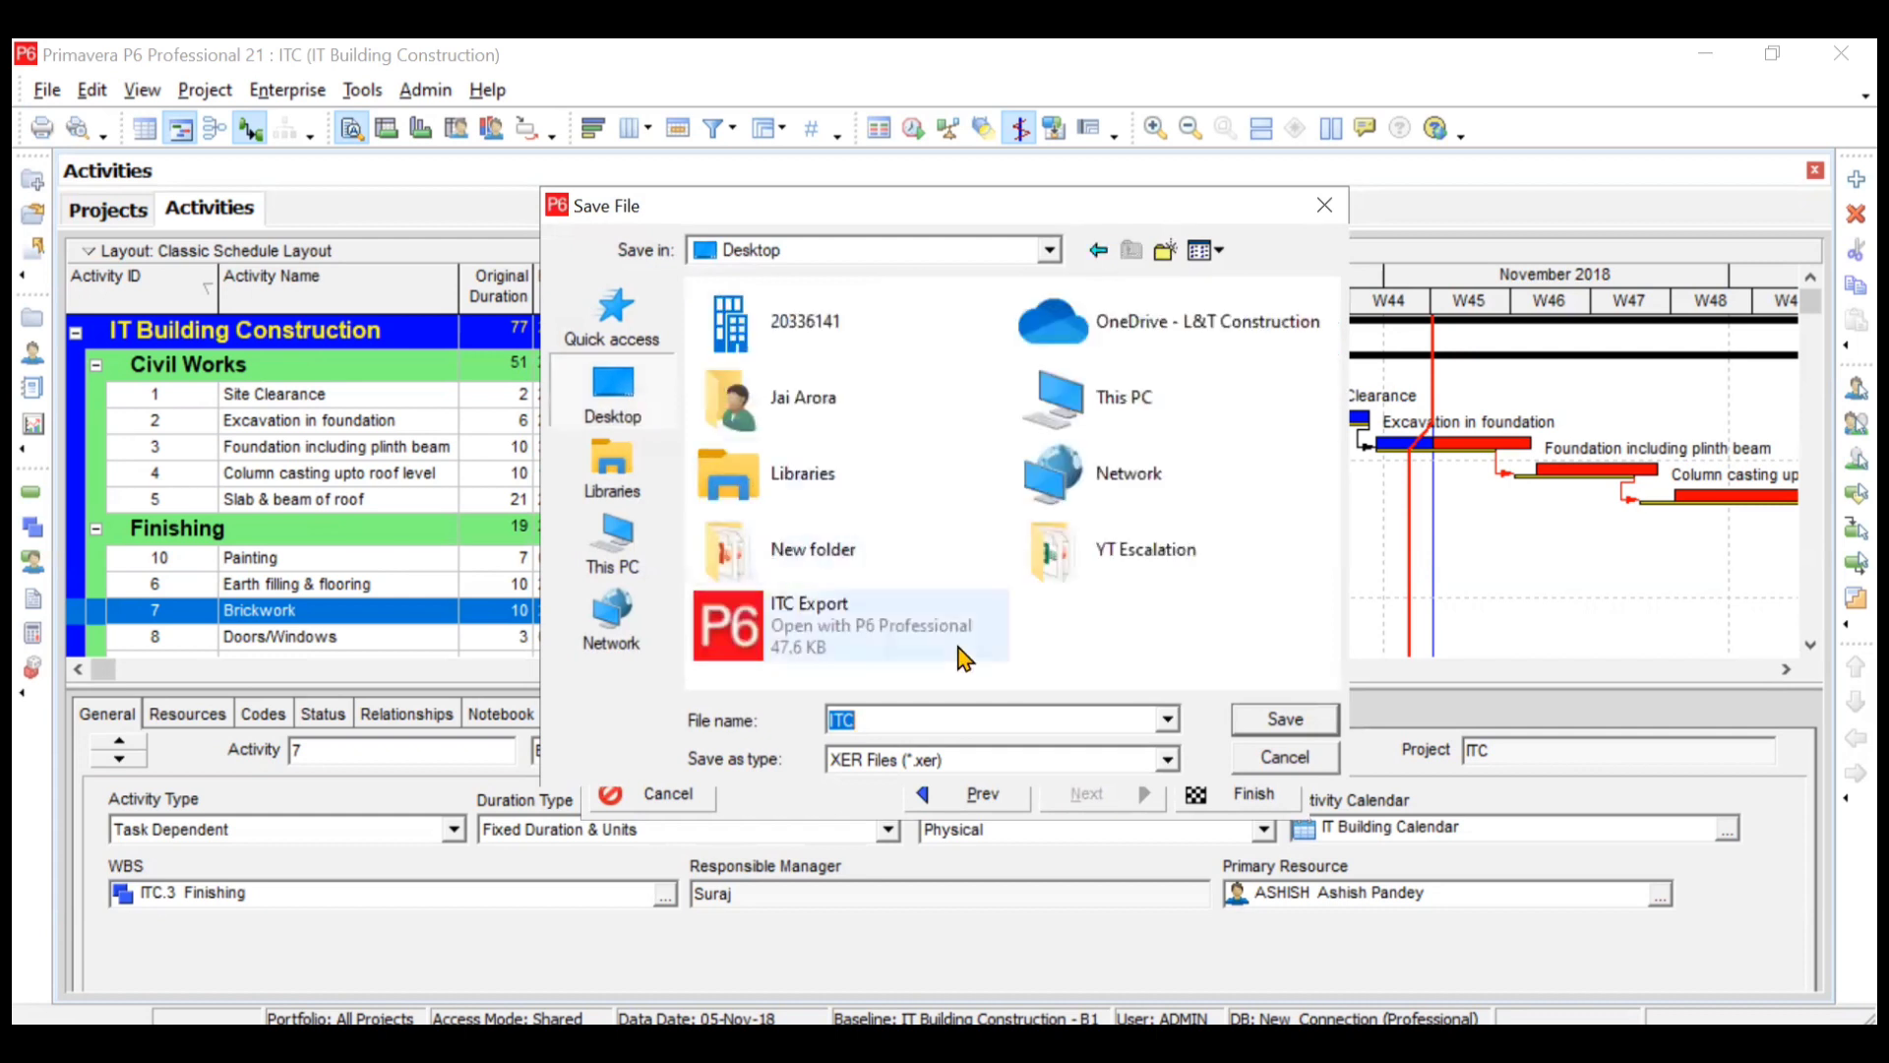
left_click(975, 714)
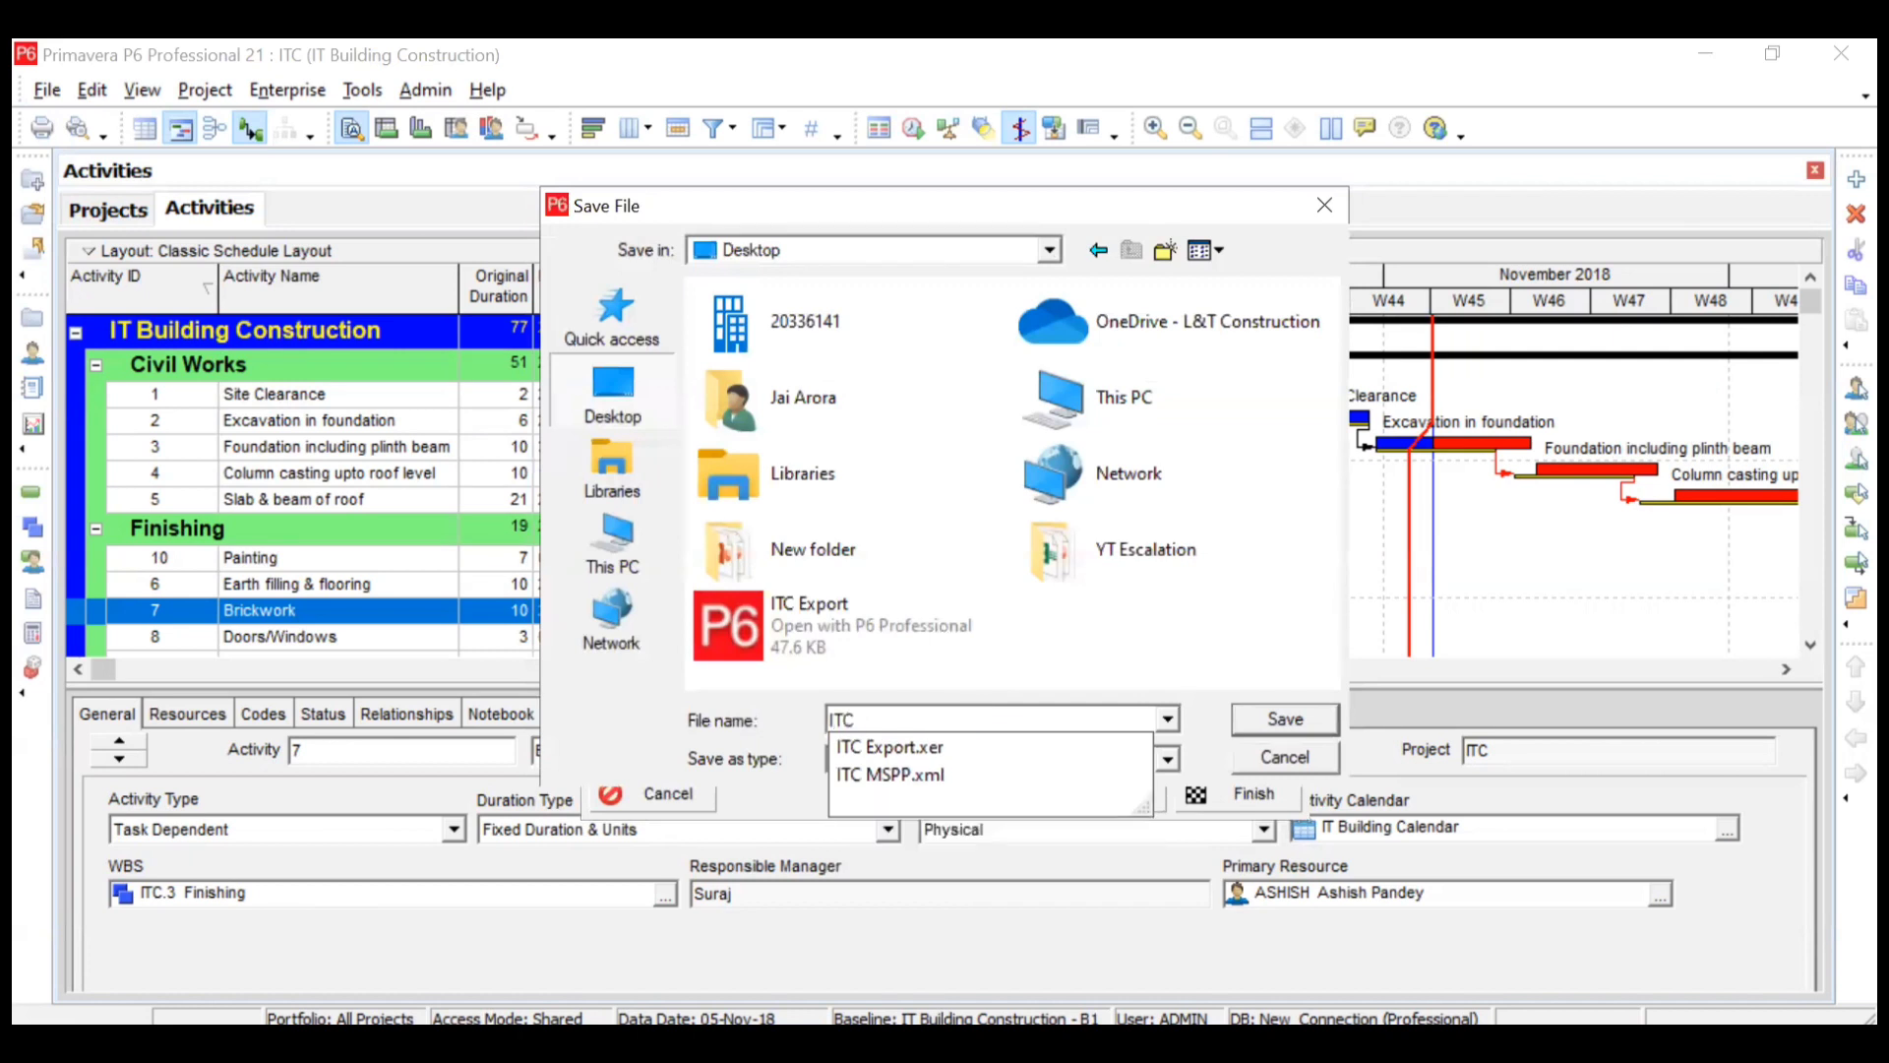
type("Primavera")
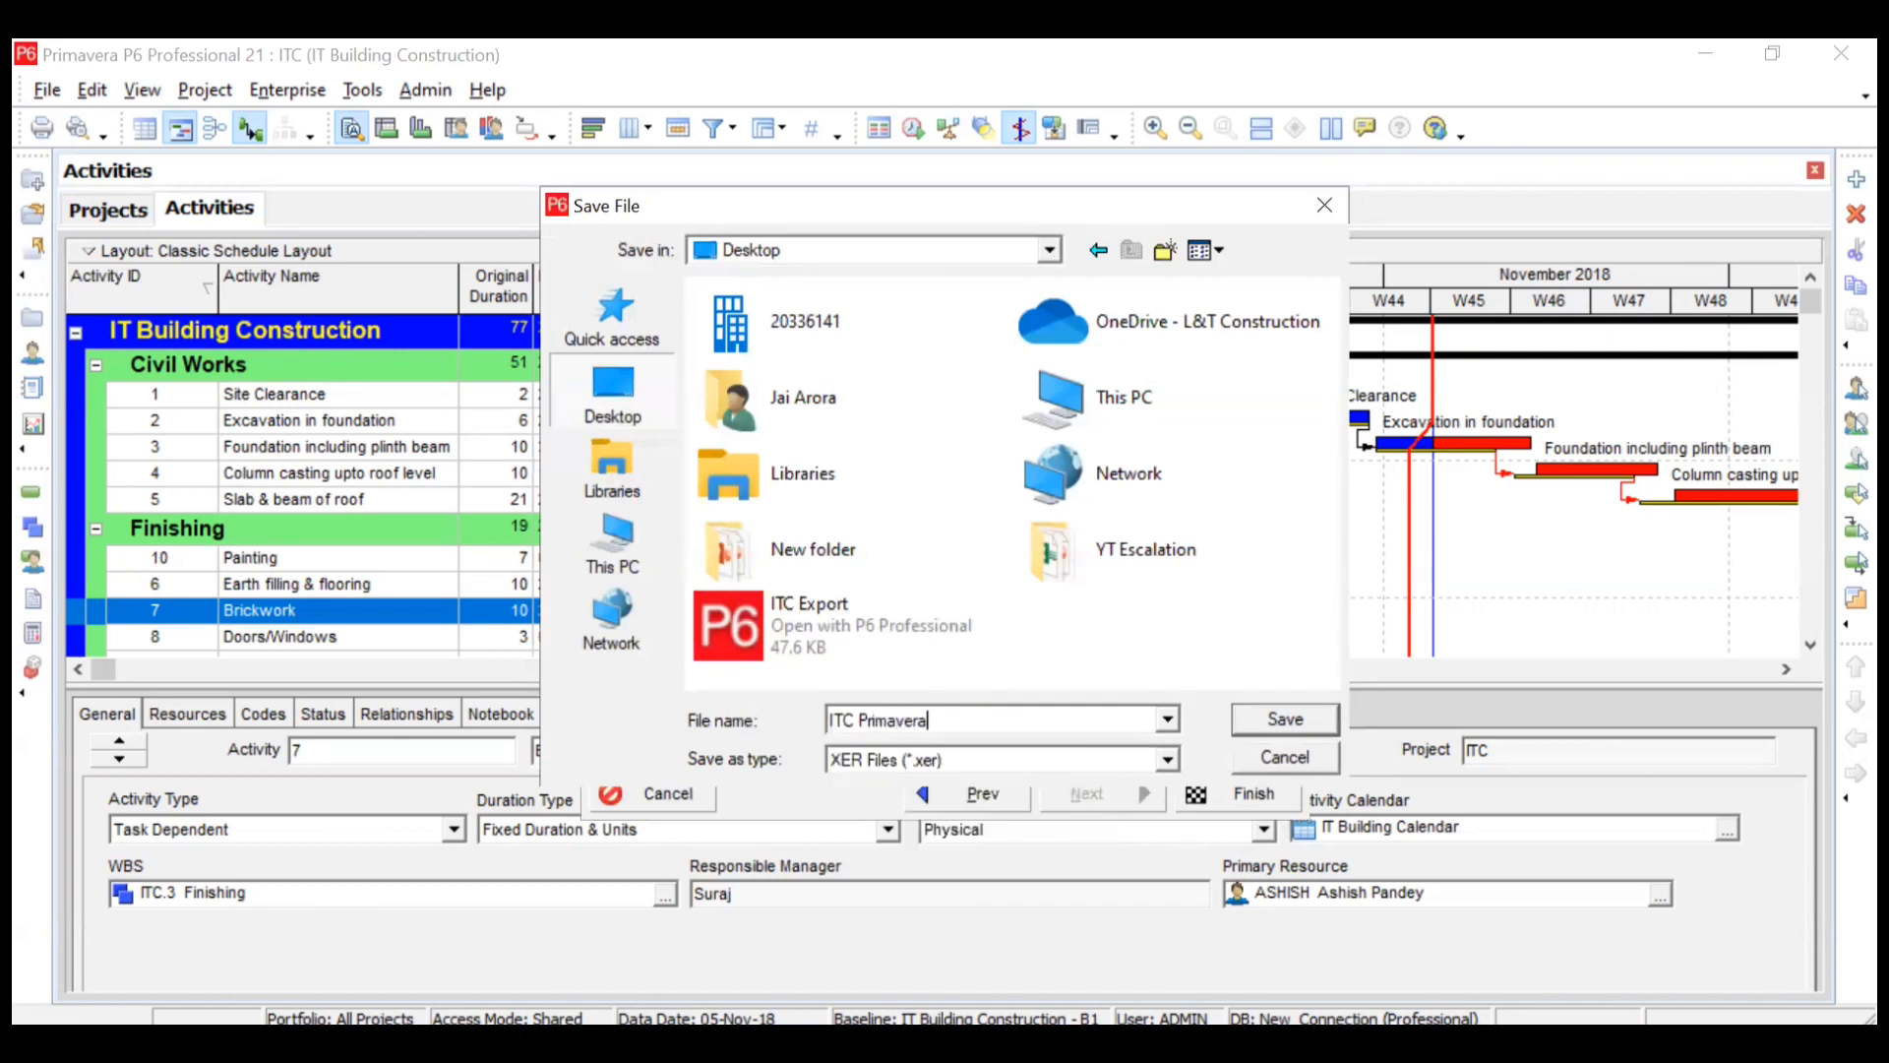
type(" export")
left_click(1286, 721)
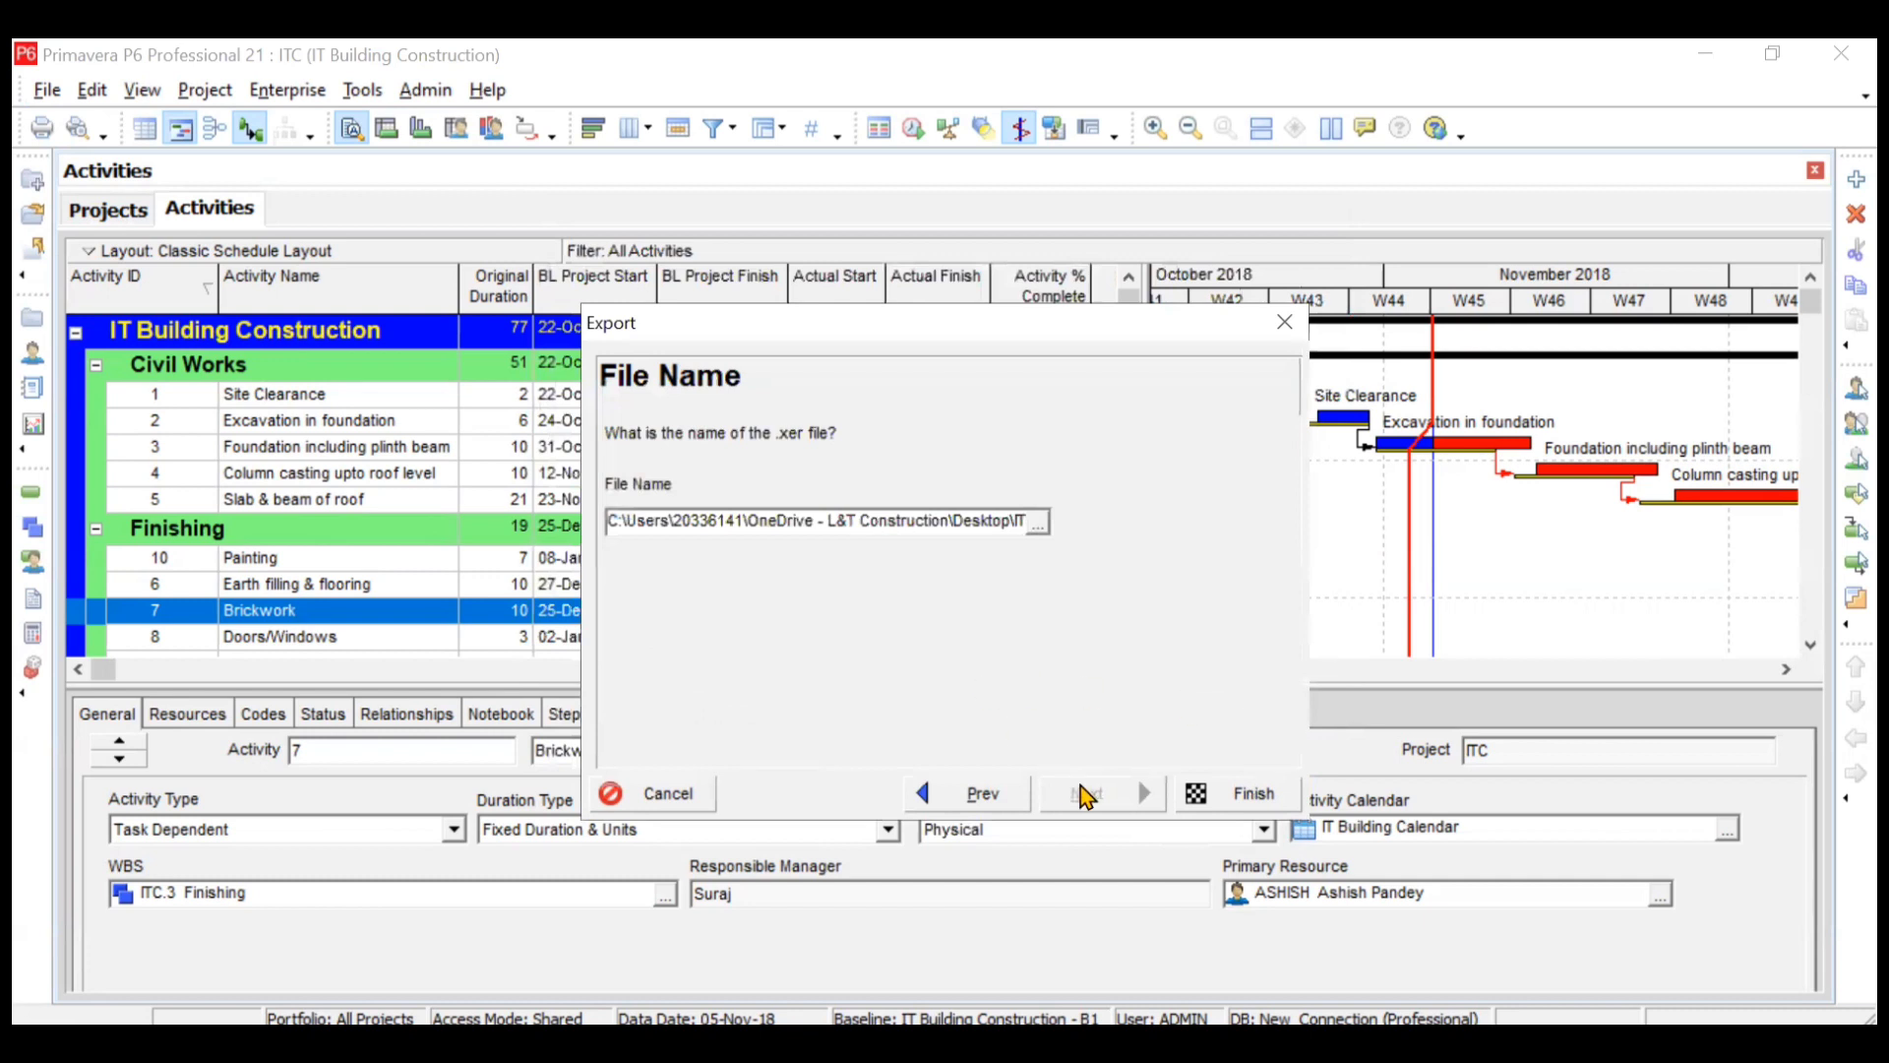
- Finish the XER export and move the ITC Primavera export file to an empty area of the desktop
left_click(1235, 794)
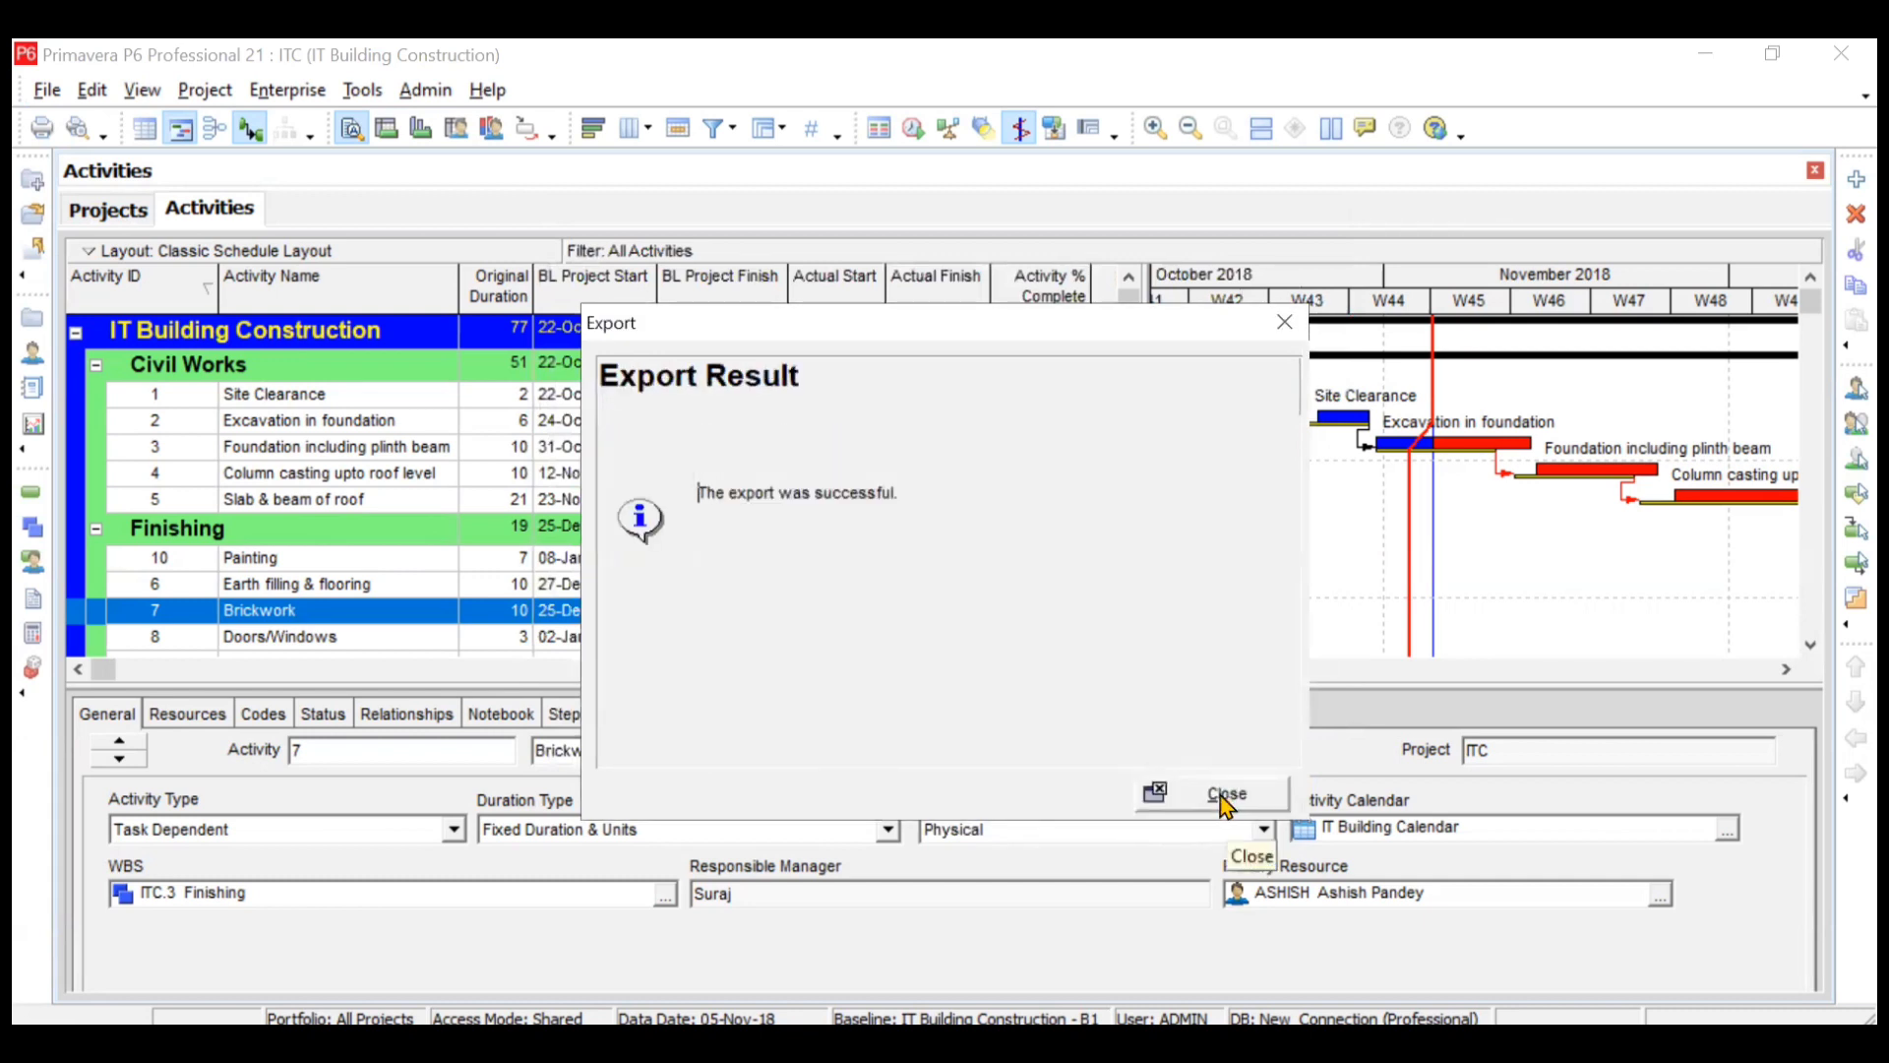
left_click(1213, 799)
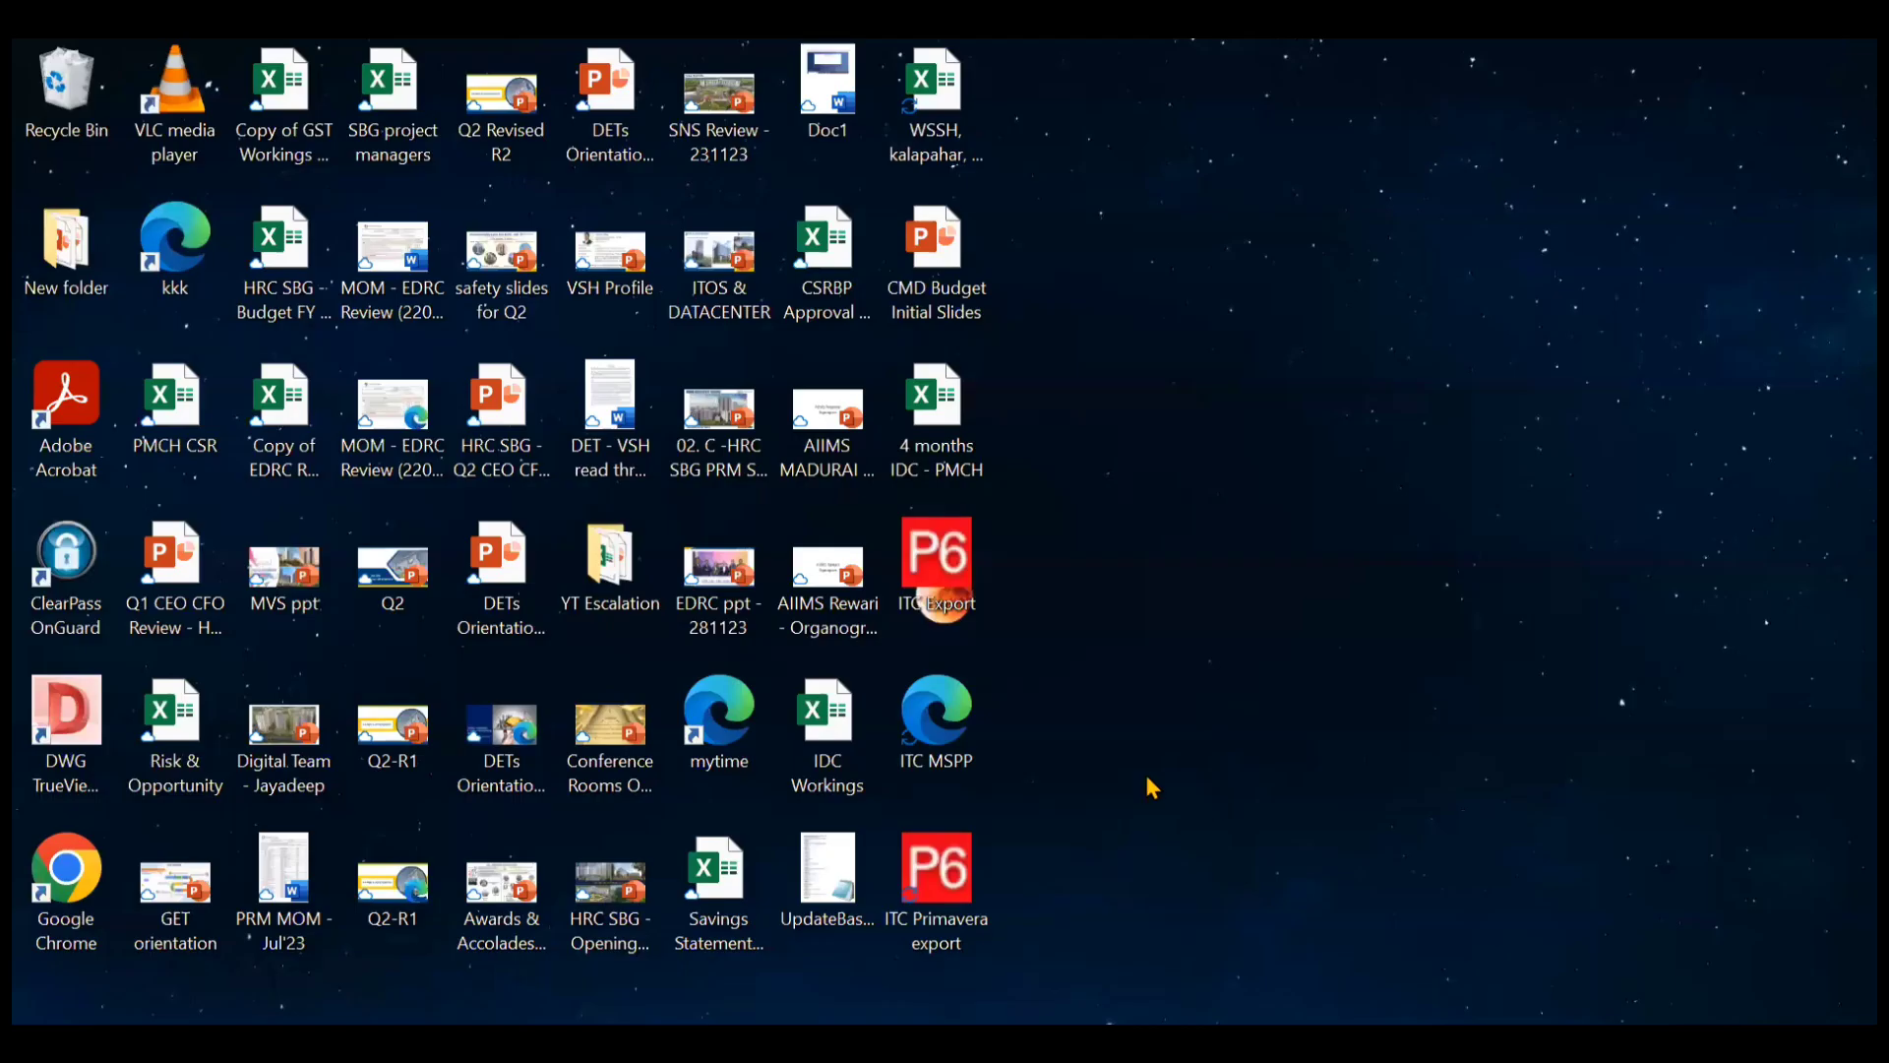
left_click_drag(957, 879, 1267, 484)
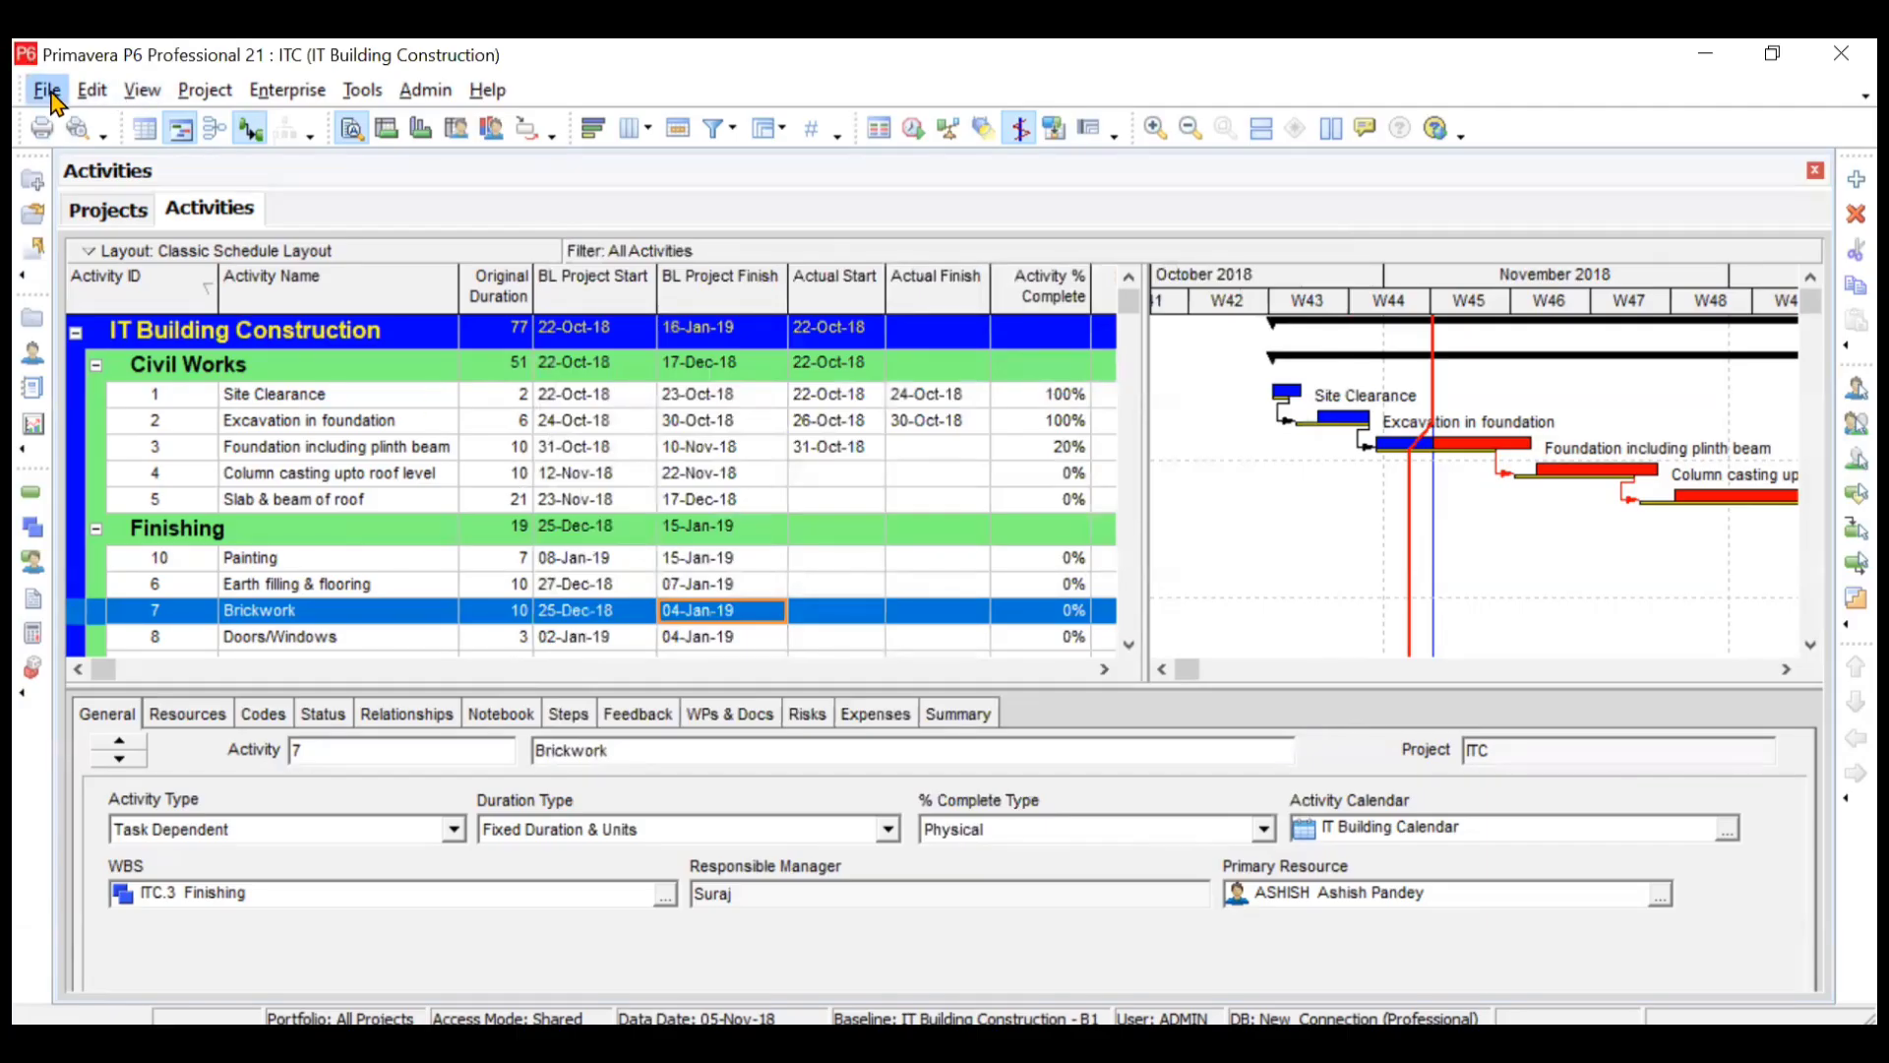
- Start another export of the project in Primavera P6, using the Spreadsheet (XLSX) format
left_click(47, 90)
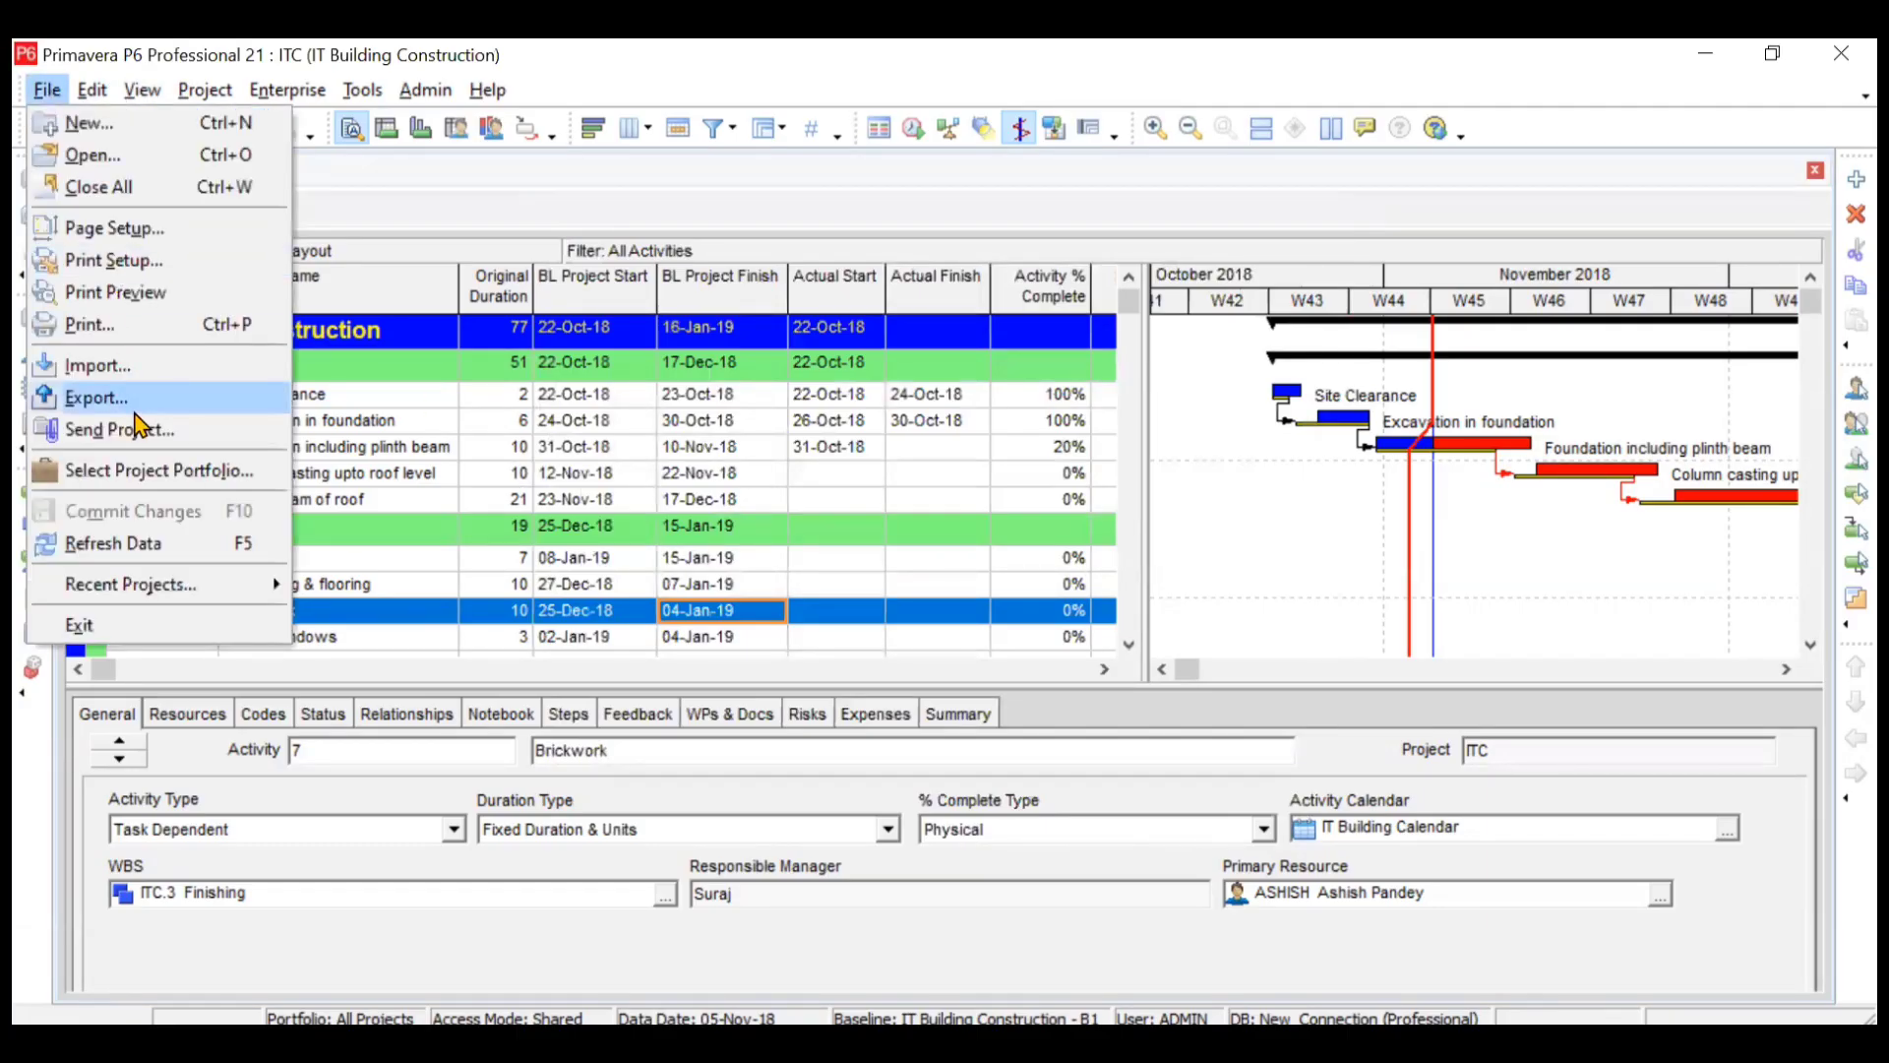
key("Escape")
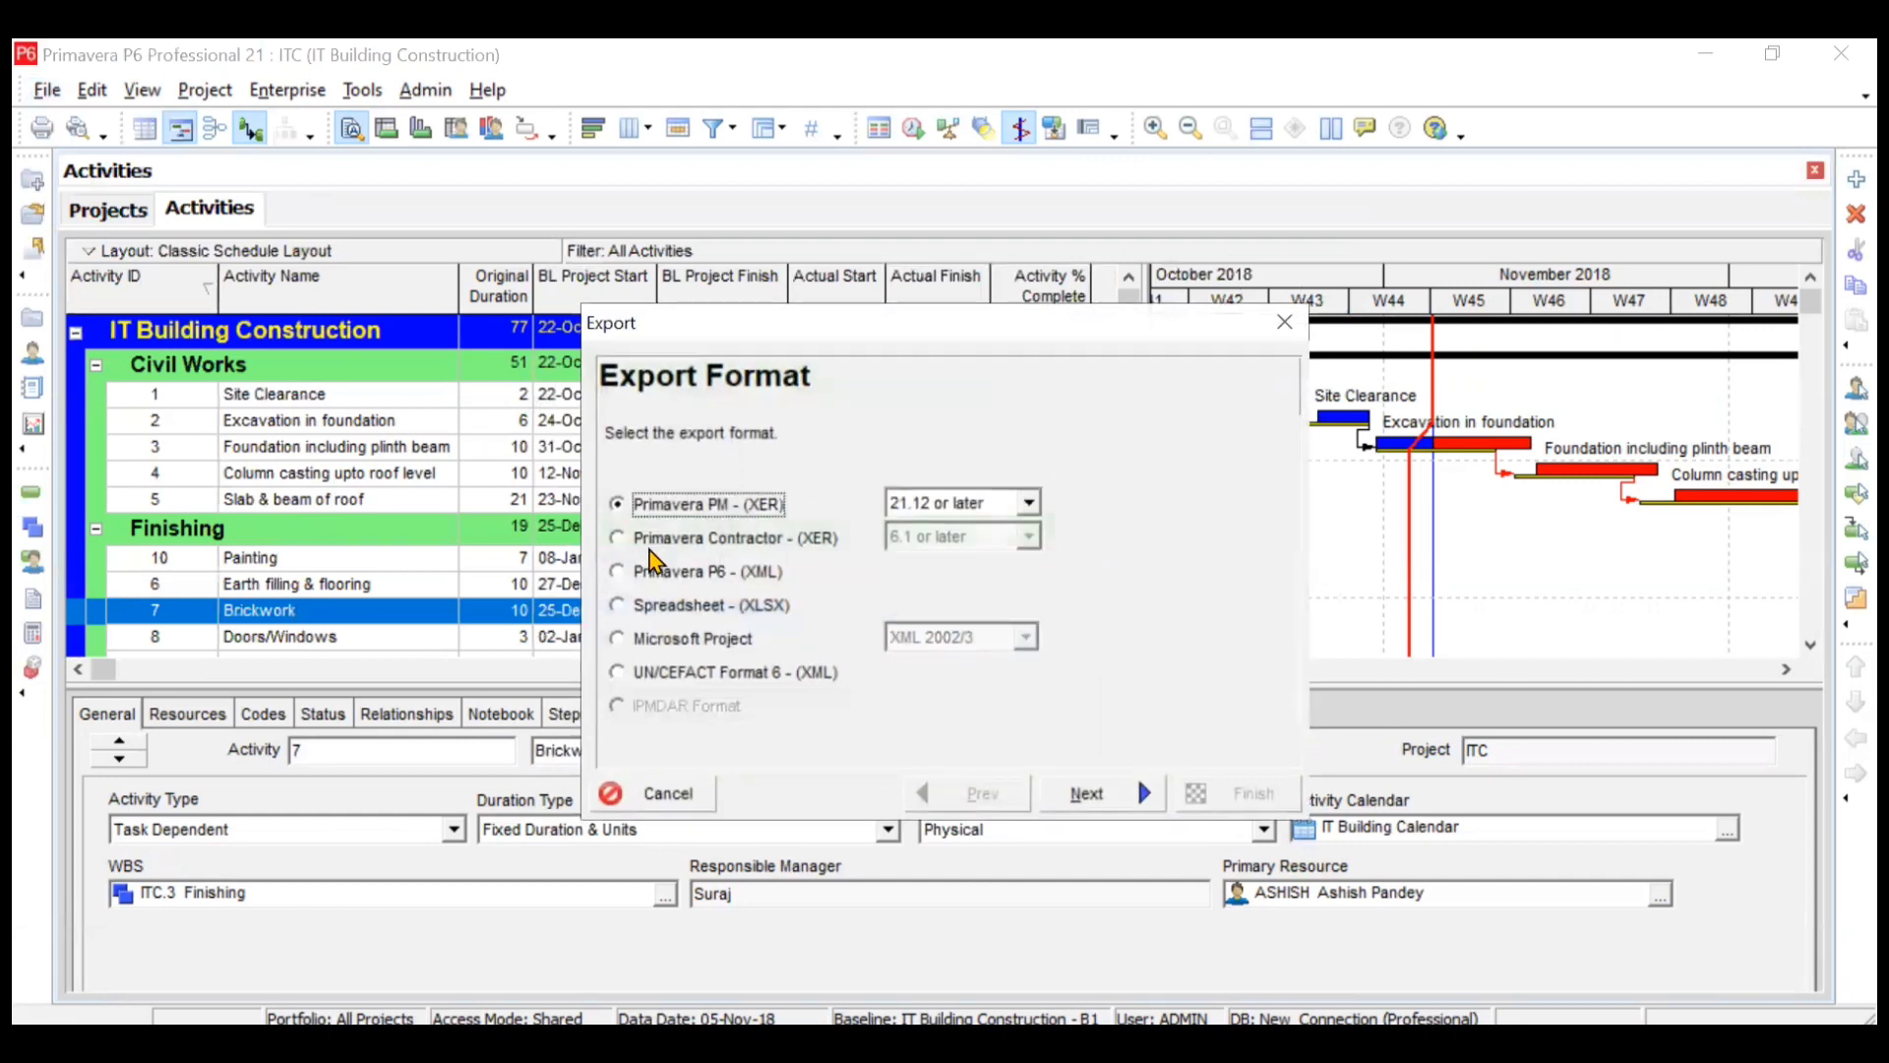
left_click(623, 608)
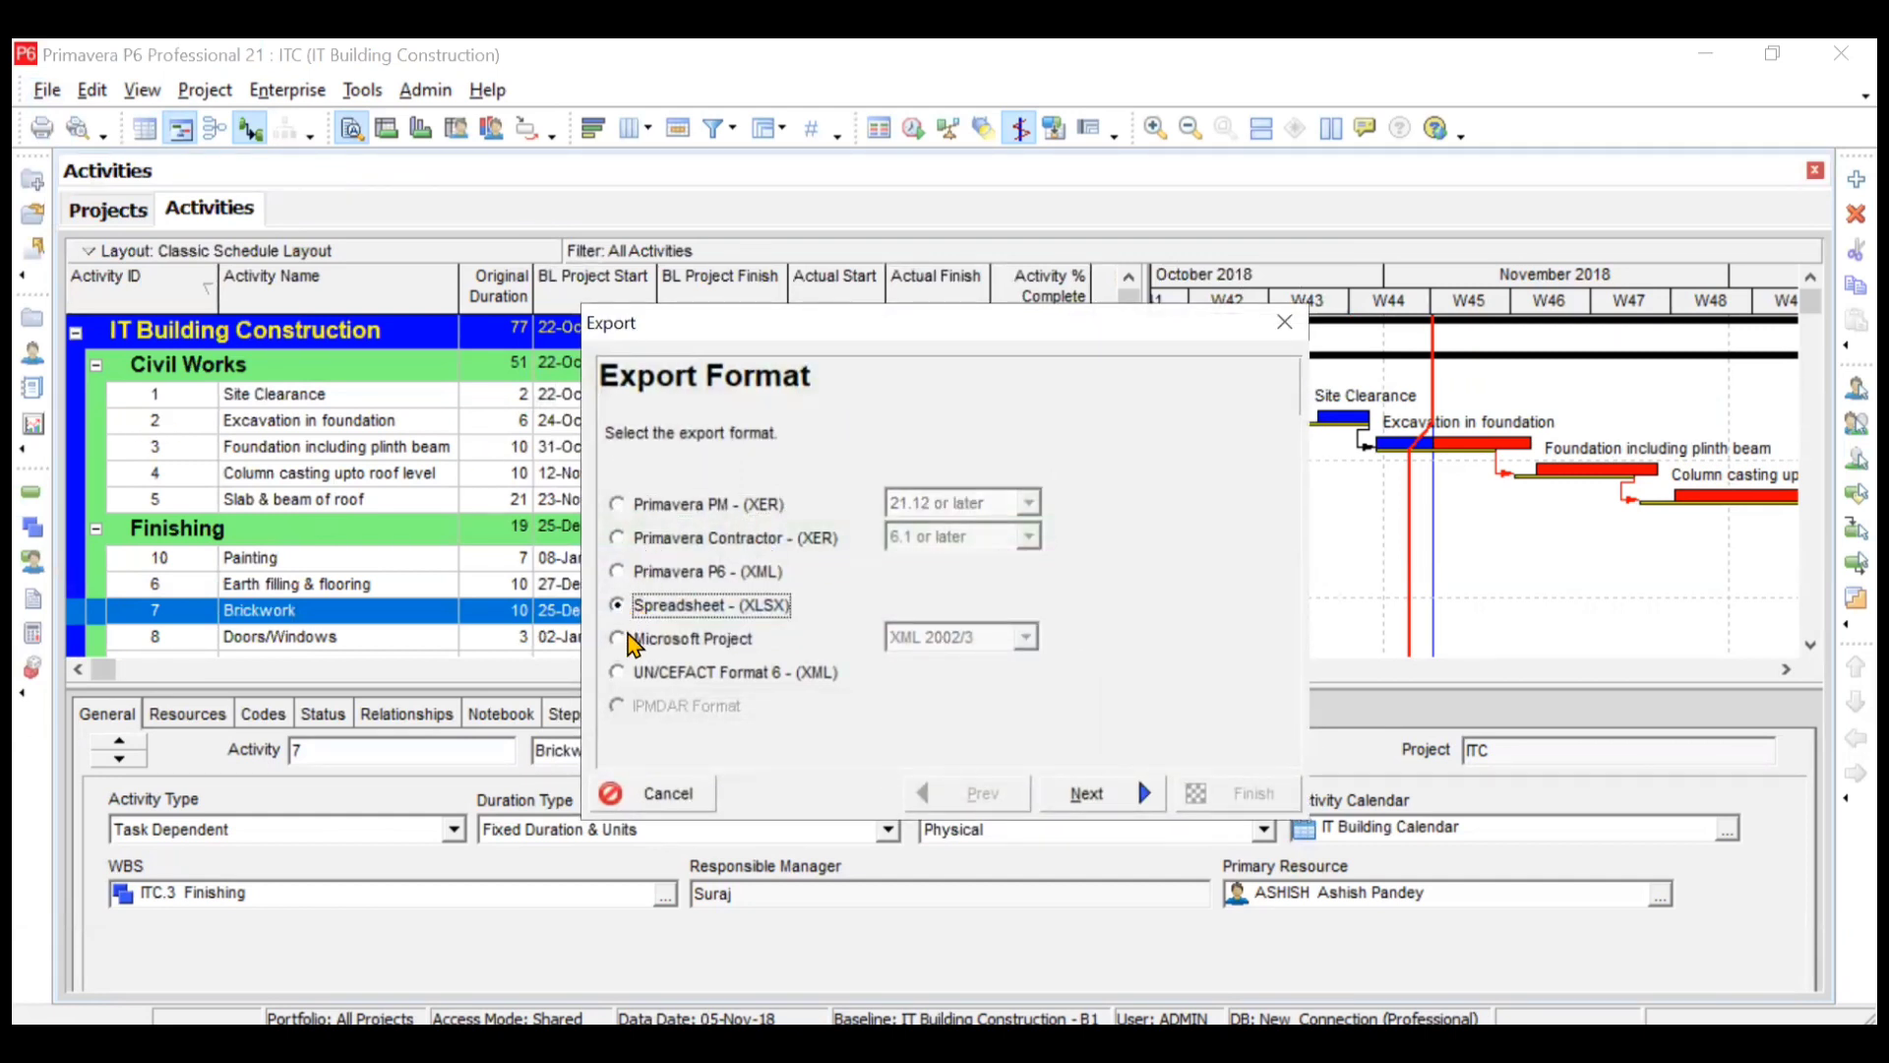
left_click(626, 638)
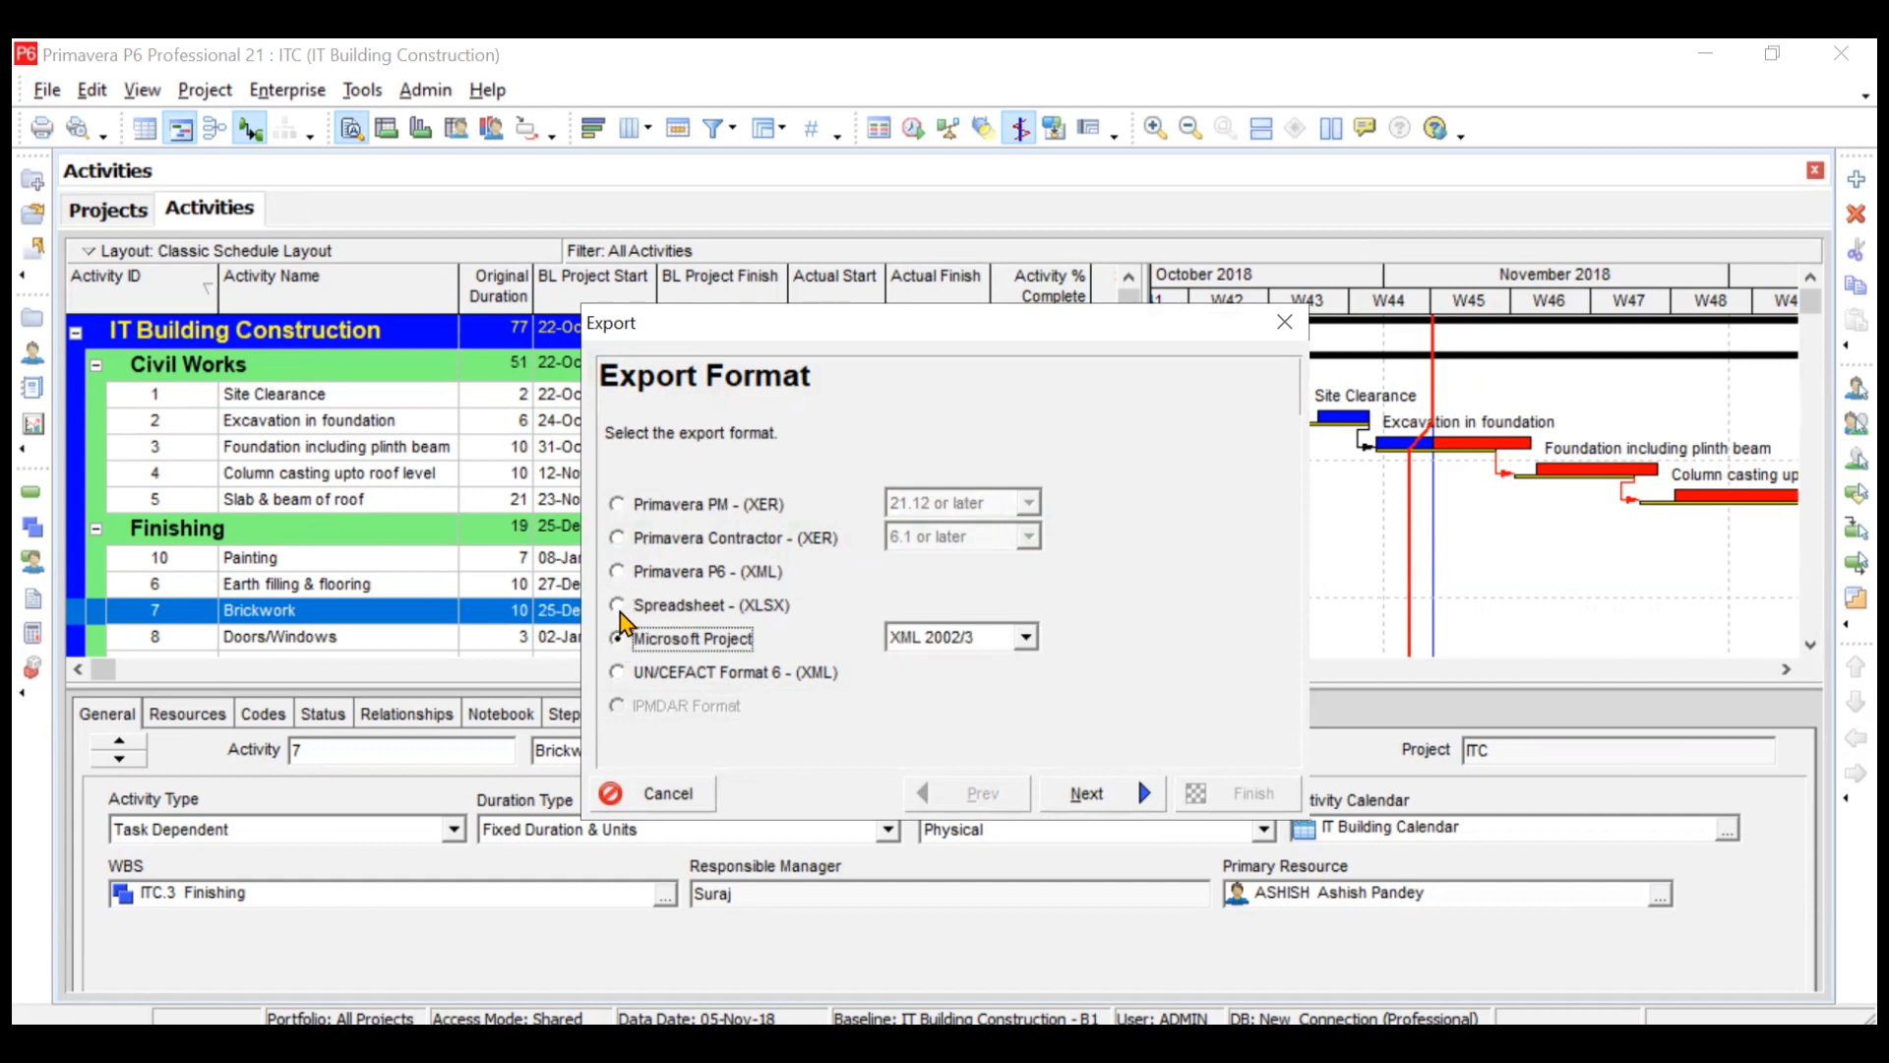
left_click(618, 605)
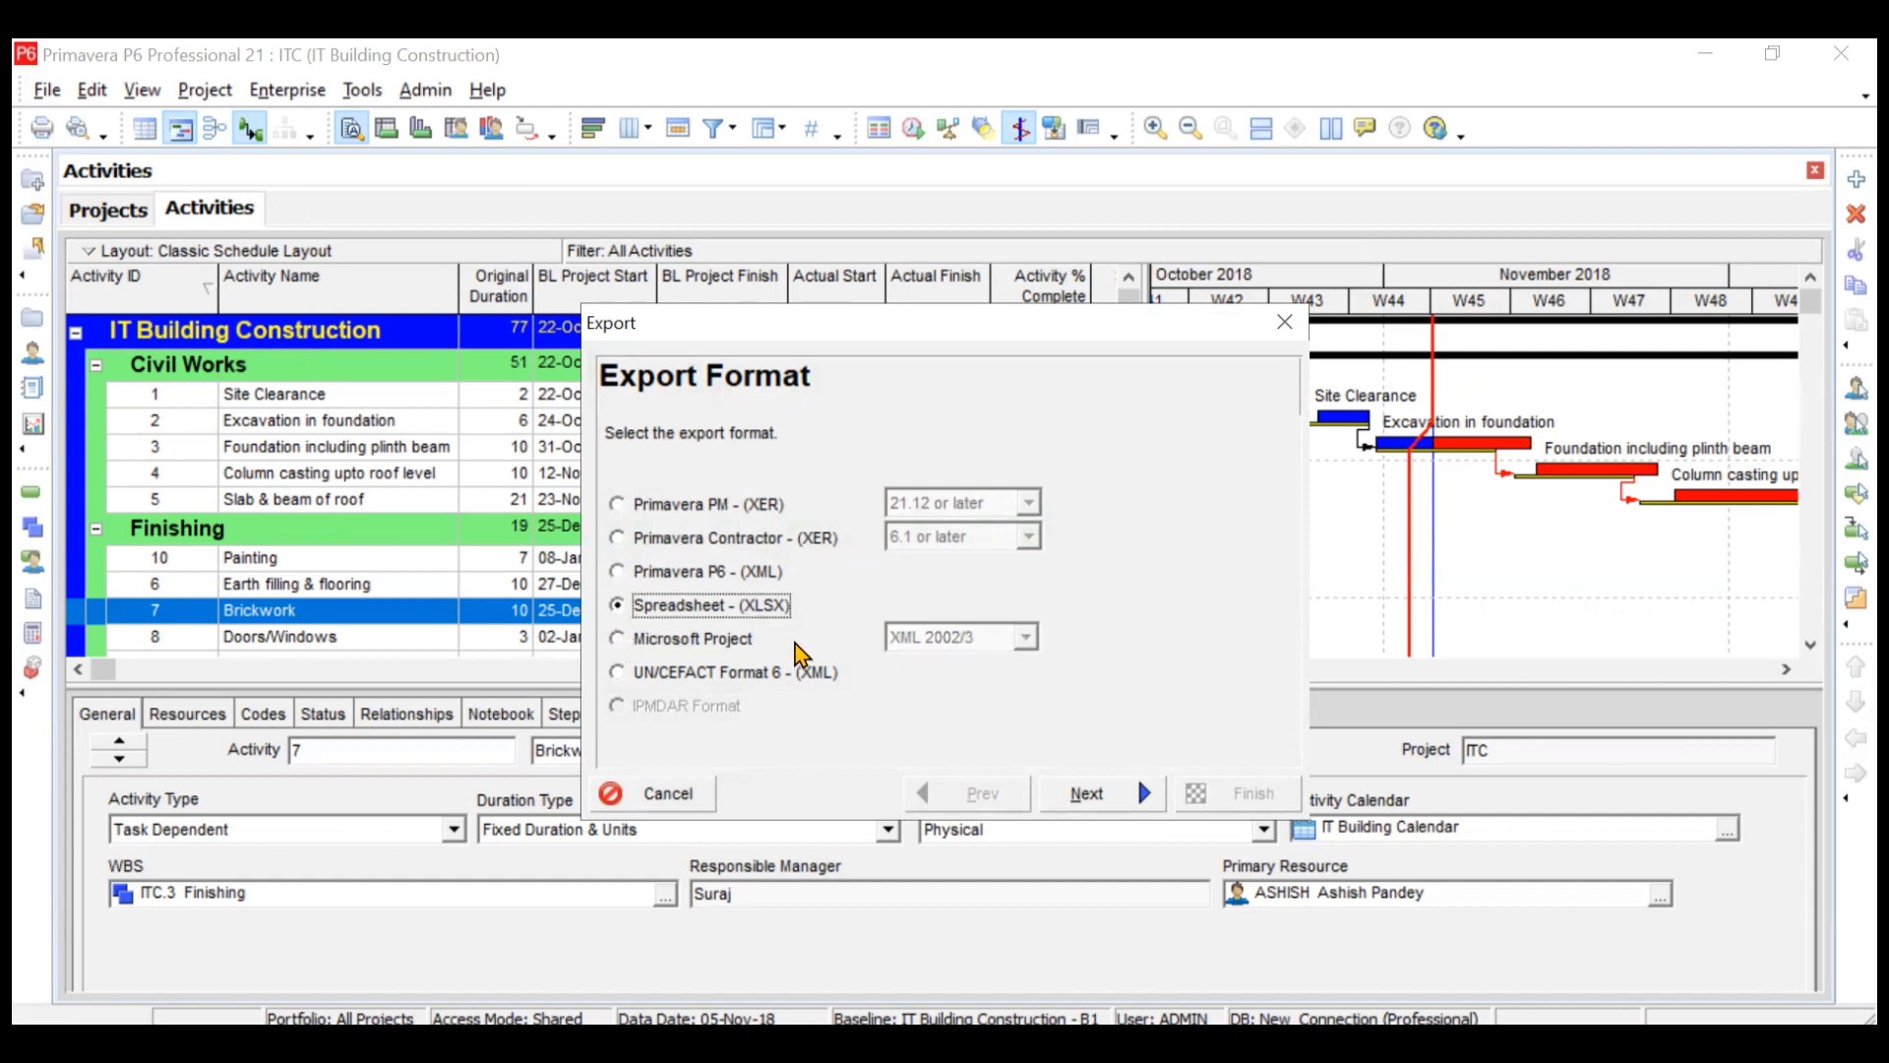
left_click(1094, 793)
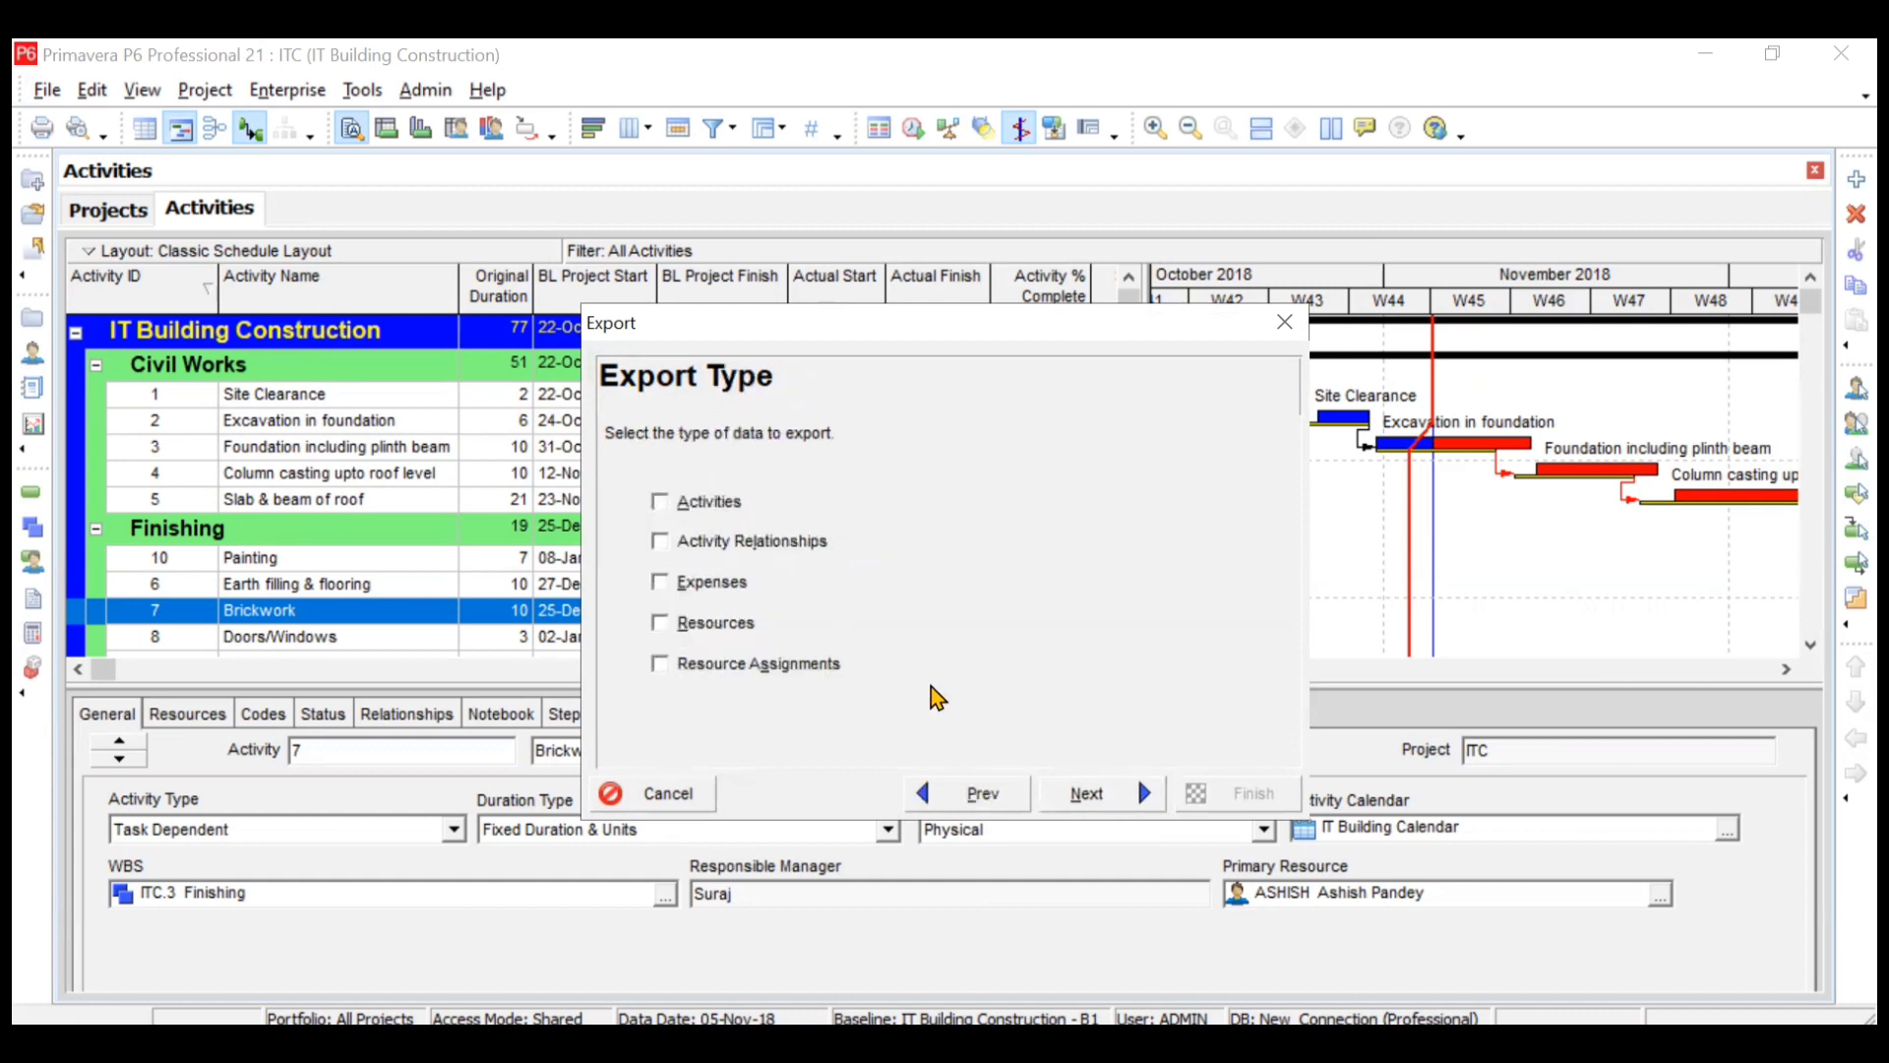
- Include activities, activity relationships, expenses, resources and resource assignments in the spreadsheet export of the ITC project
left_click(661, 504)
left_click(664, 544)
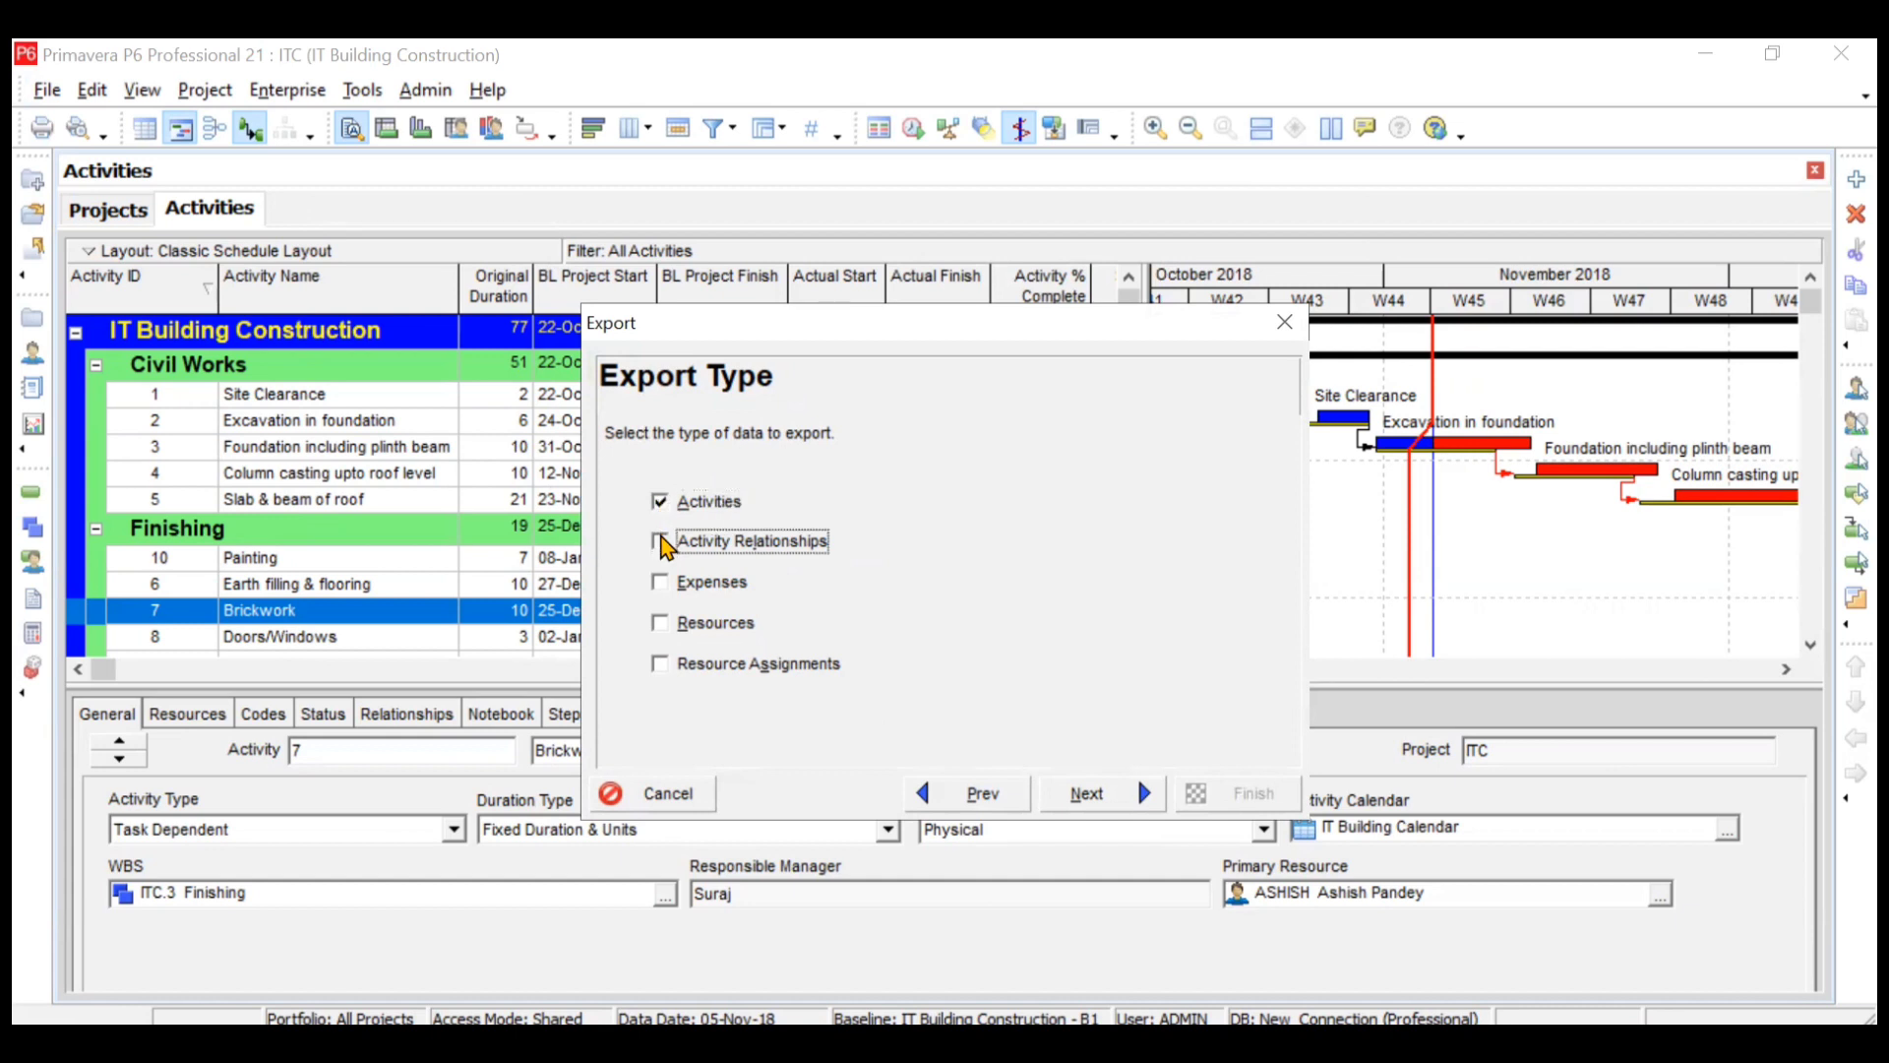
left_click(661, 583)
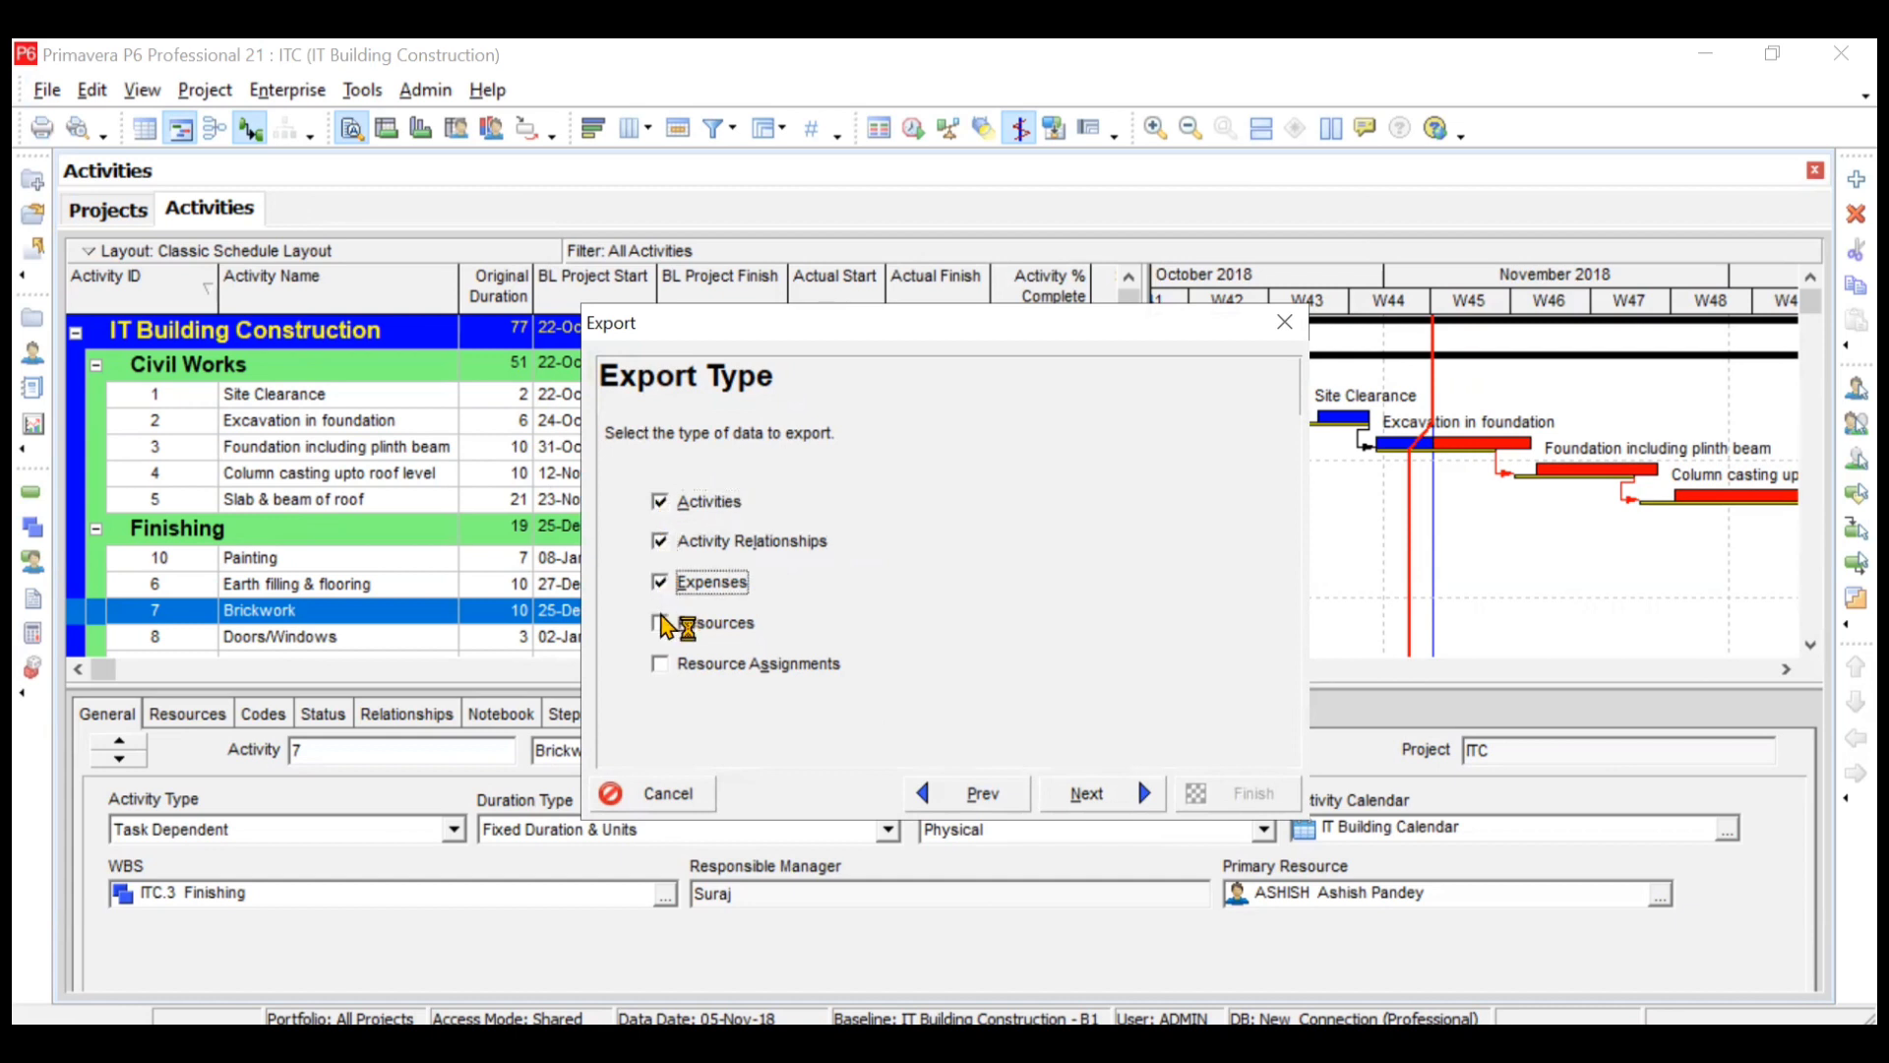
left_click(661, 624)
left_click(661, 665)
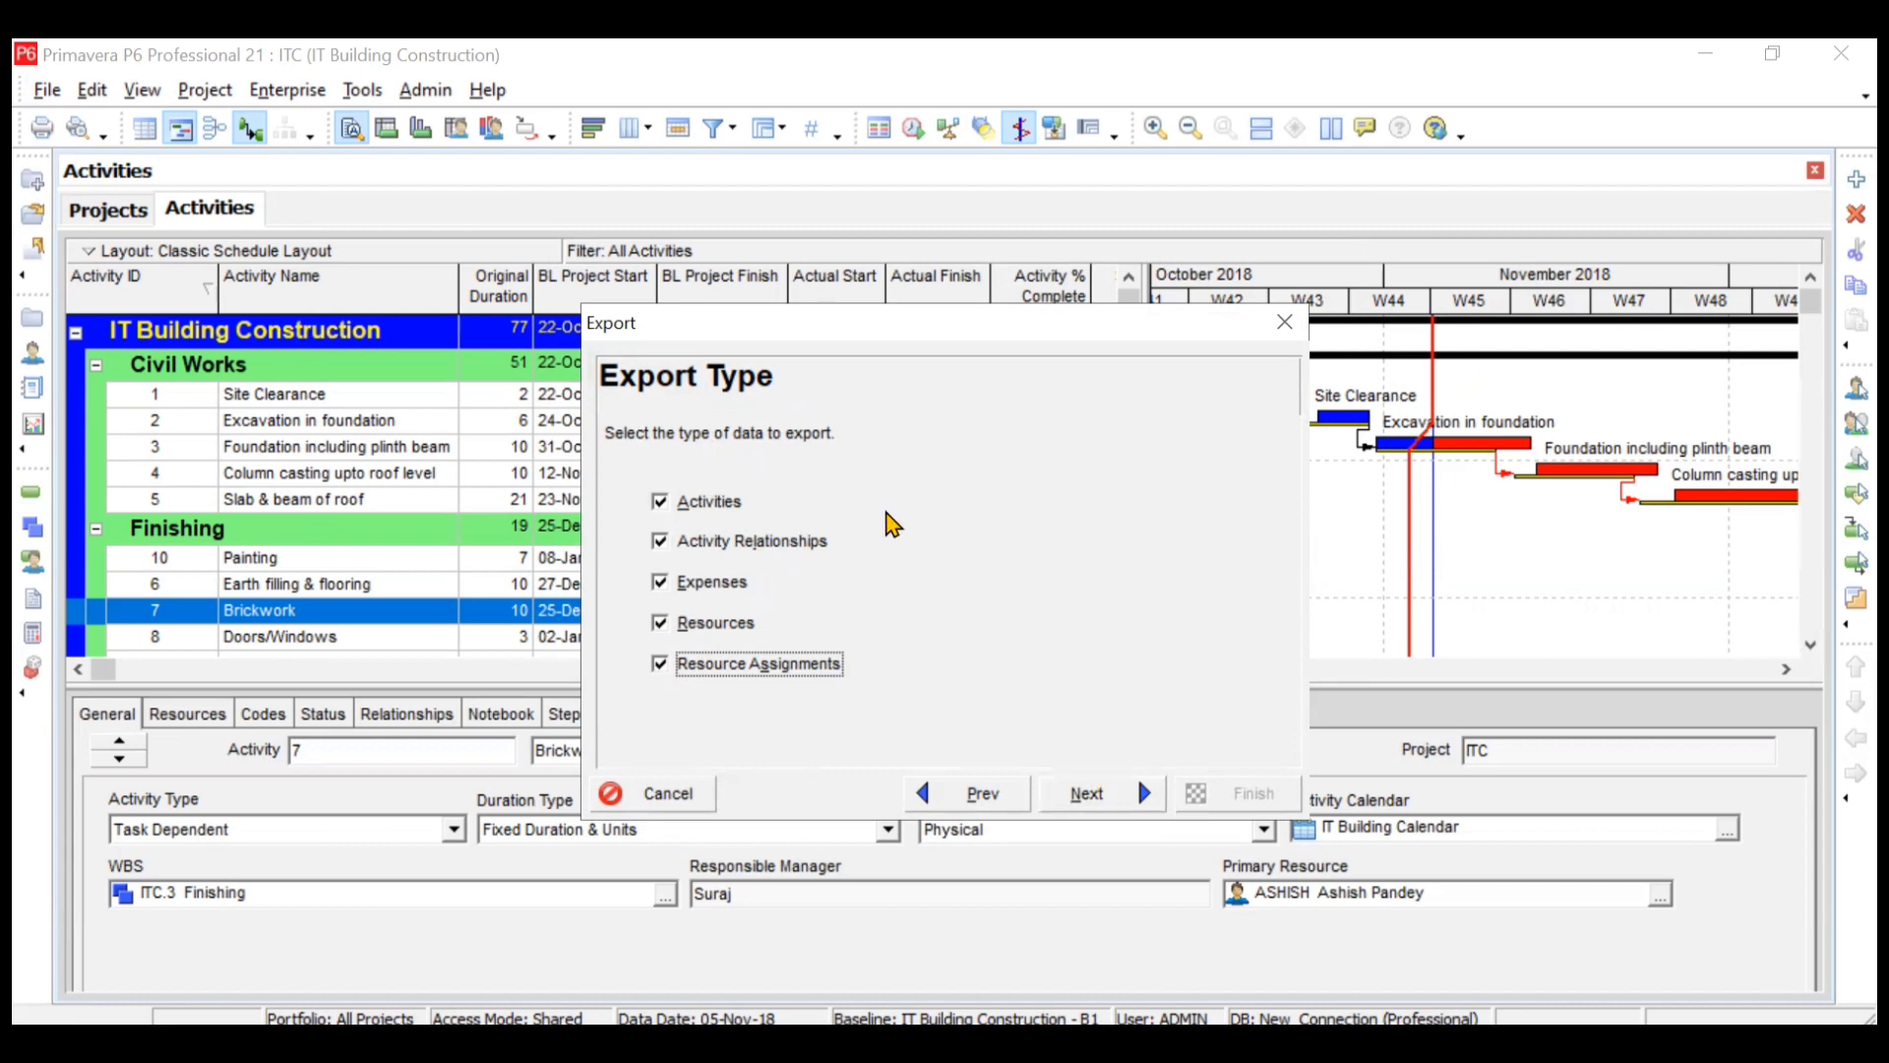
left_click(1093, 800)
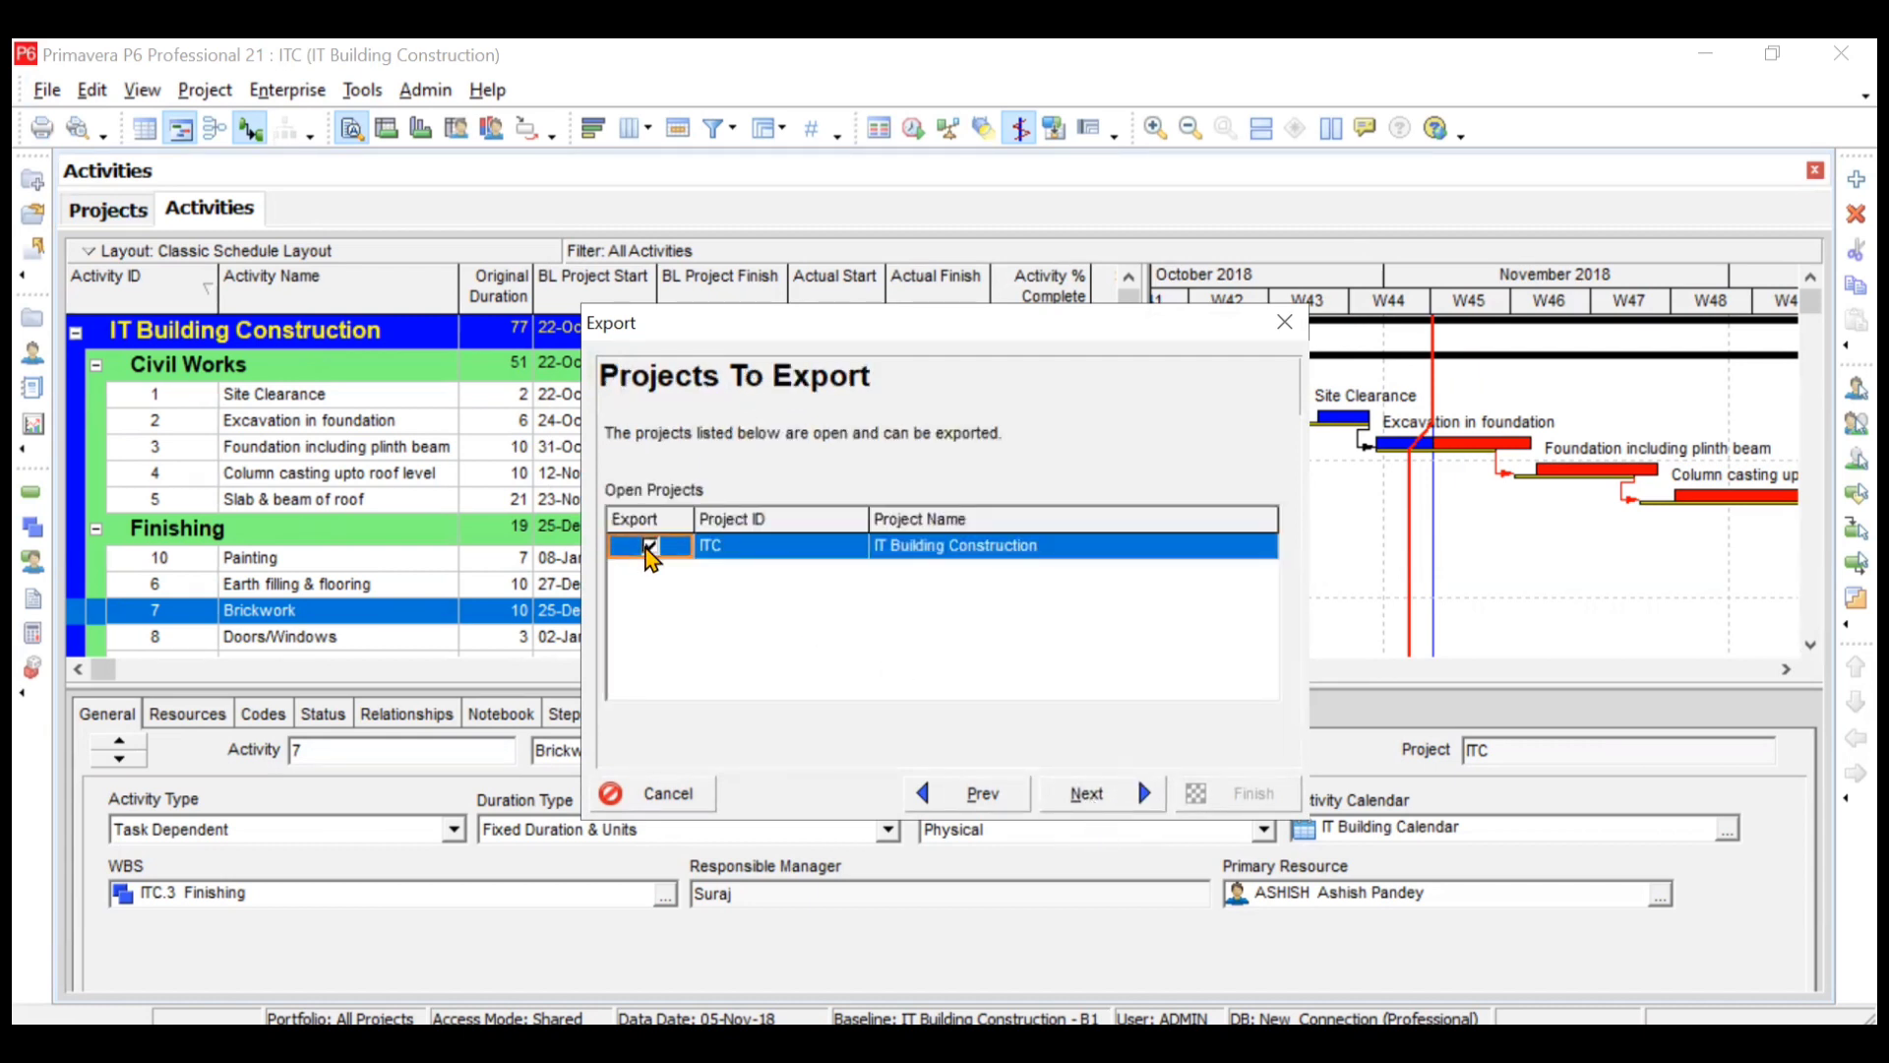
left_click(1074, 793)
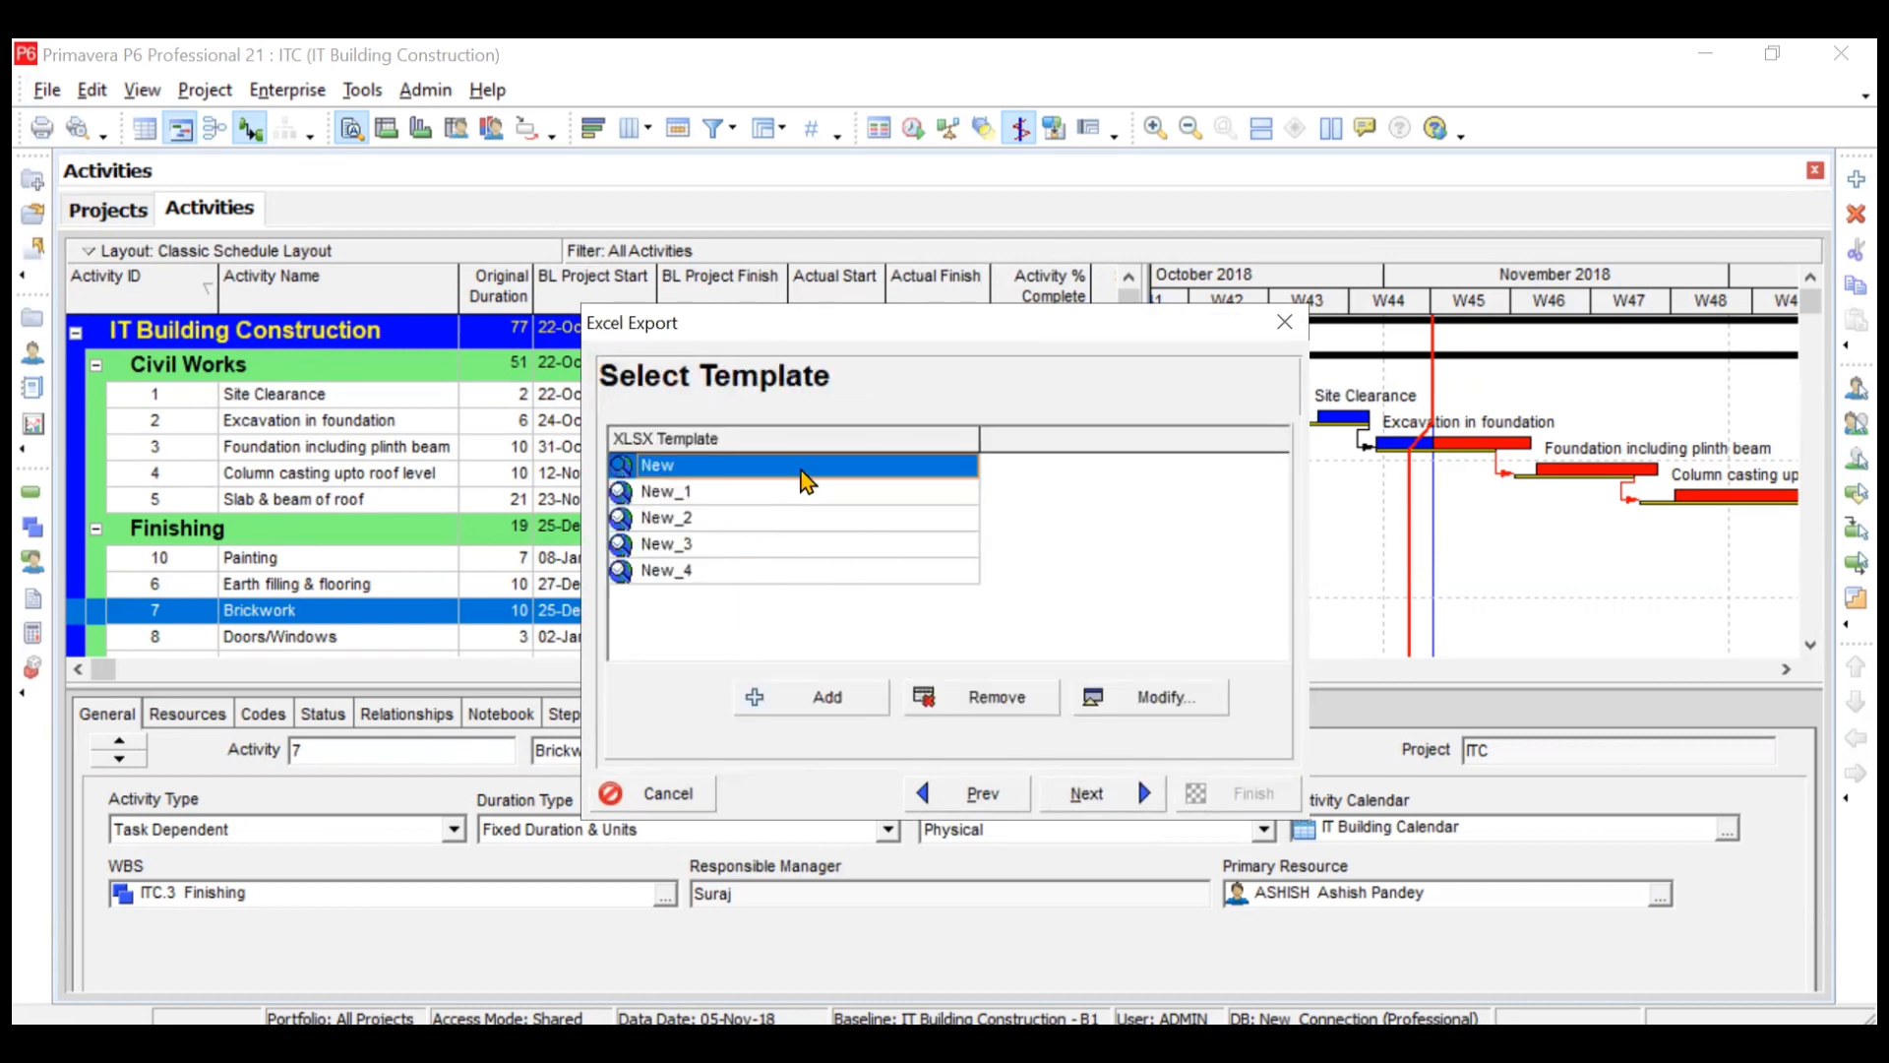
- Modify the export template New by adding the Actual Total Cost column and placing it last, after Resources
left_click(1131, 696)
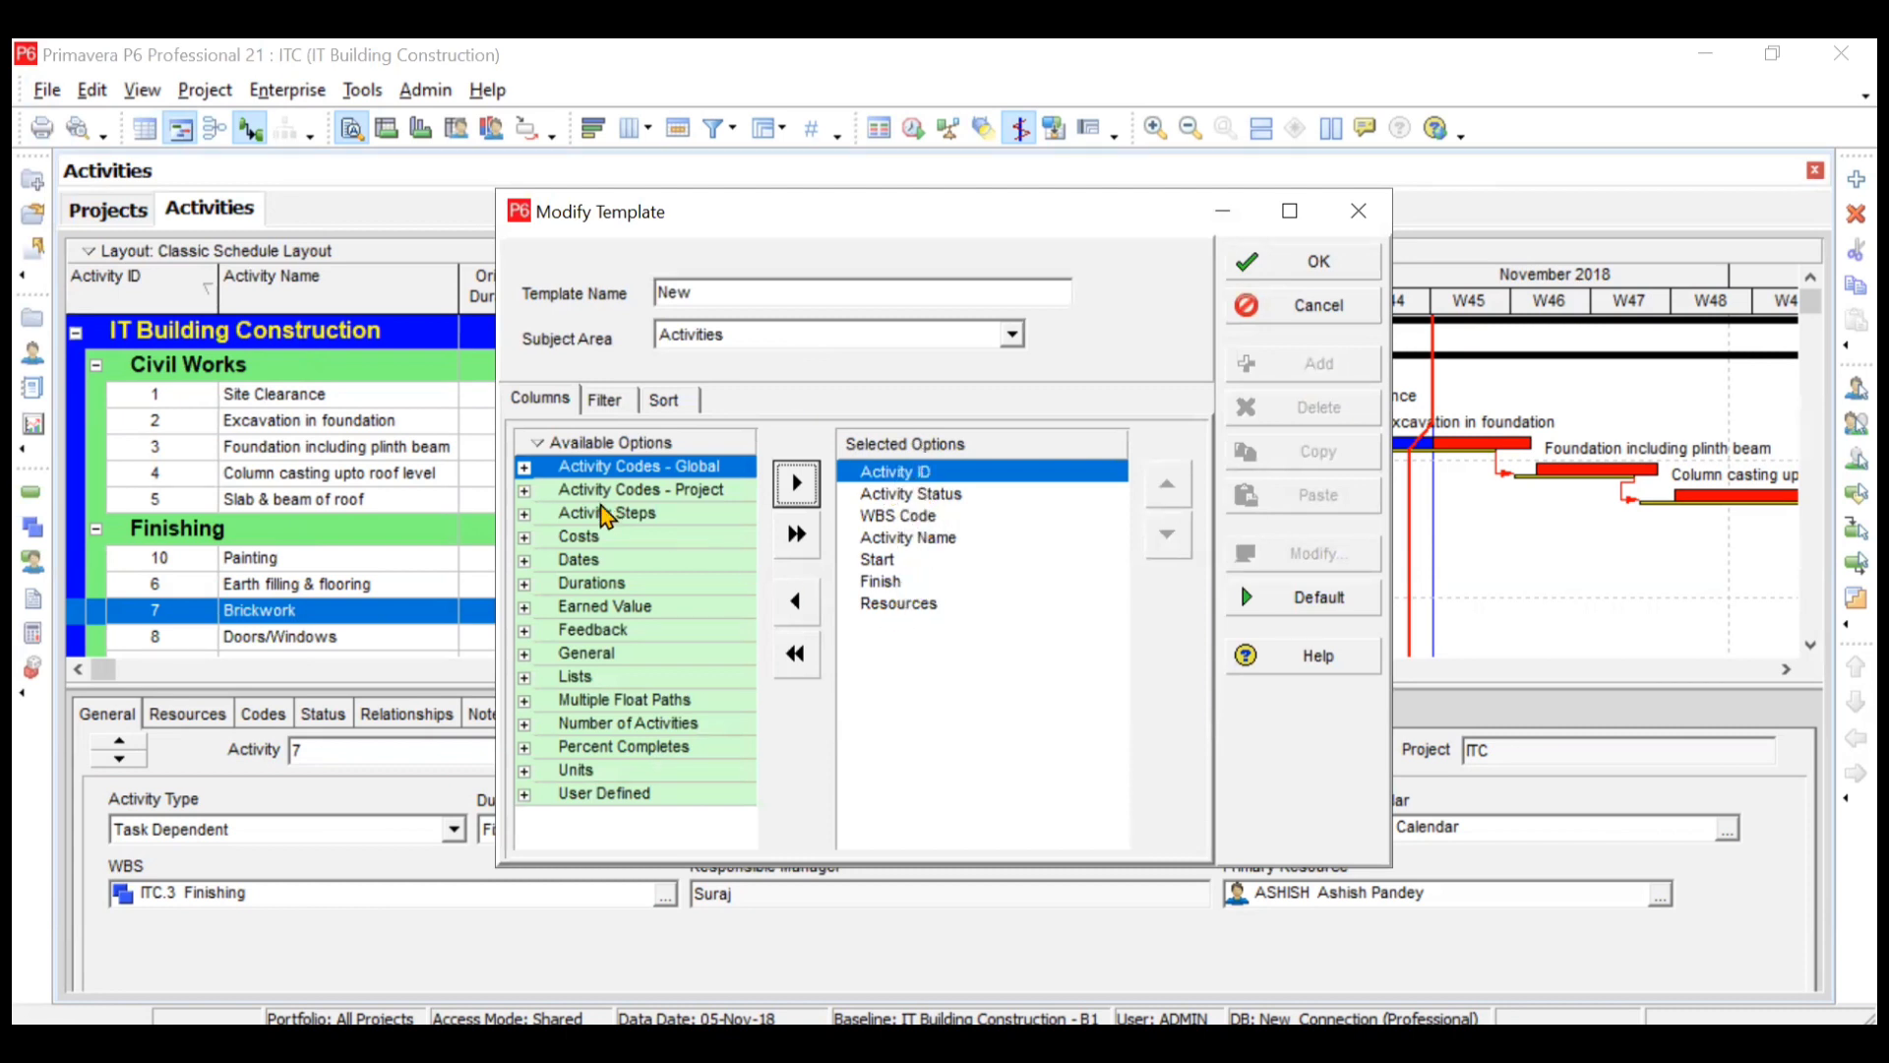
left_click(526, 536)
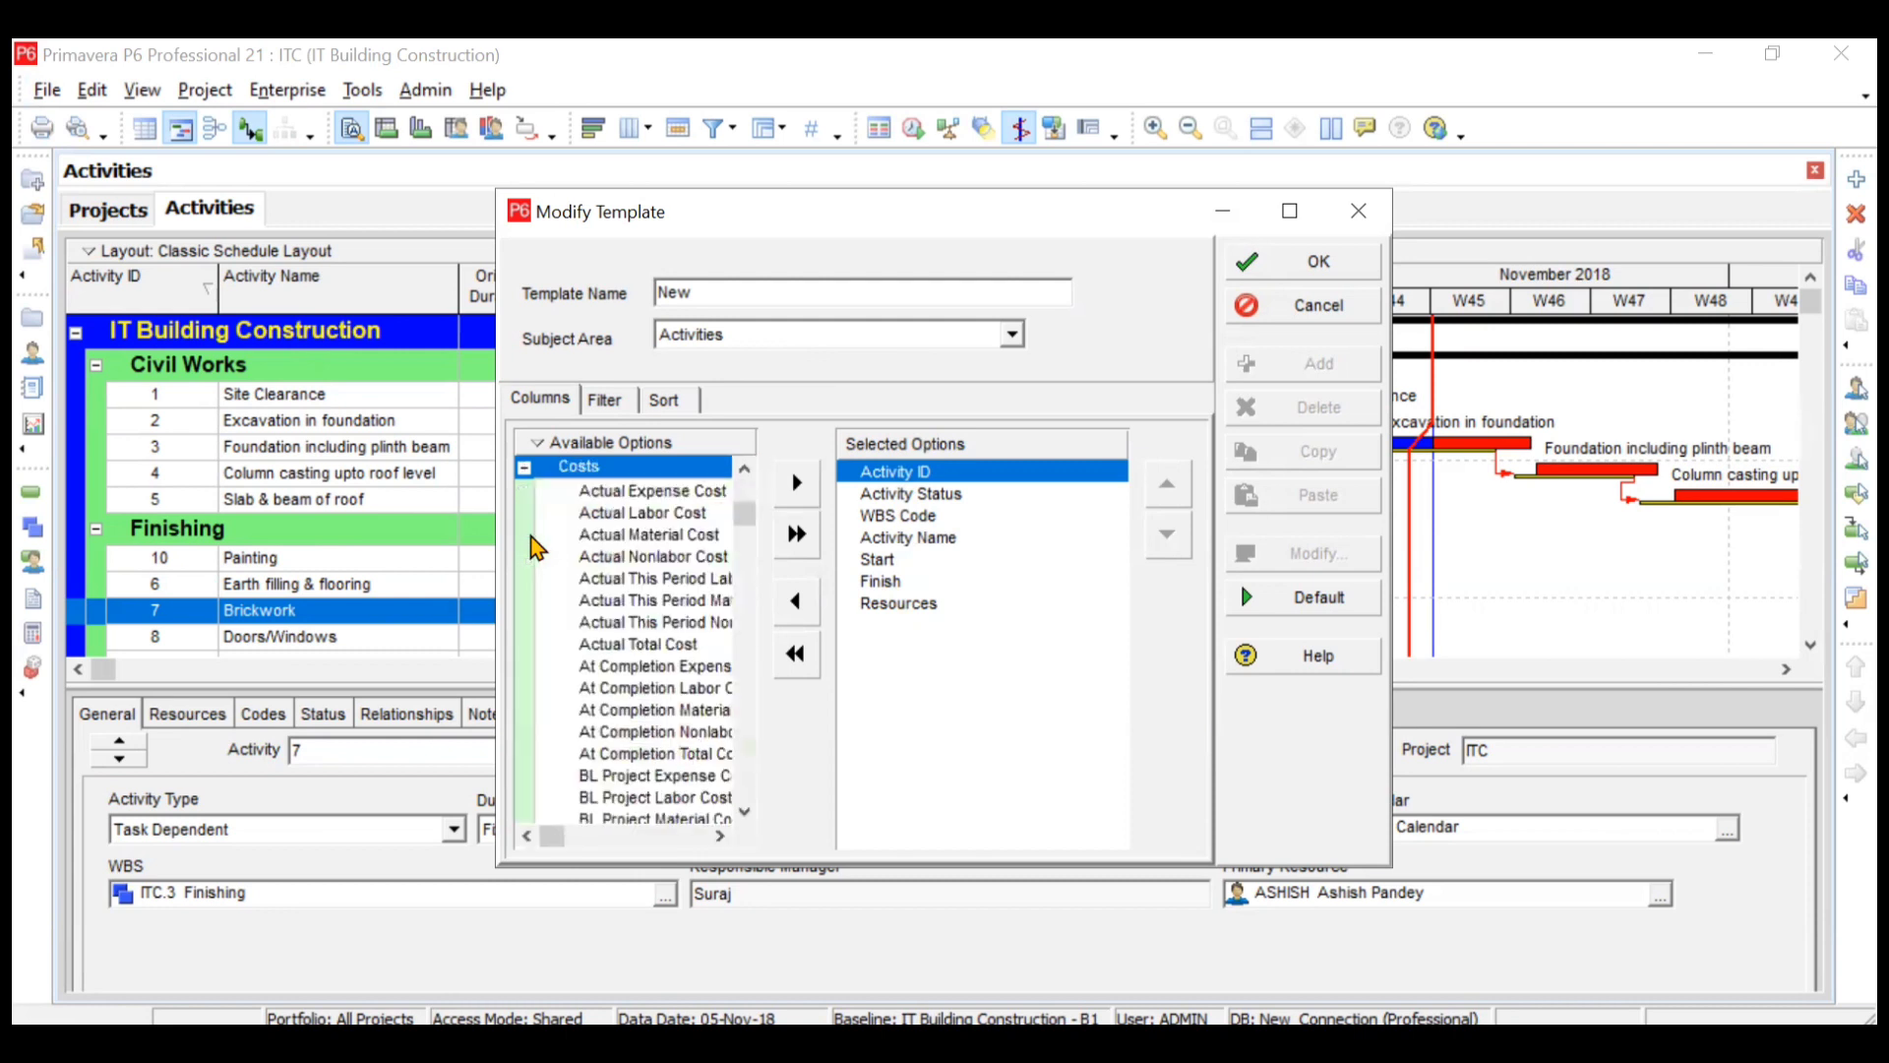
left_click(673, 652)
left_click(797, 482)
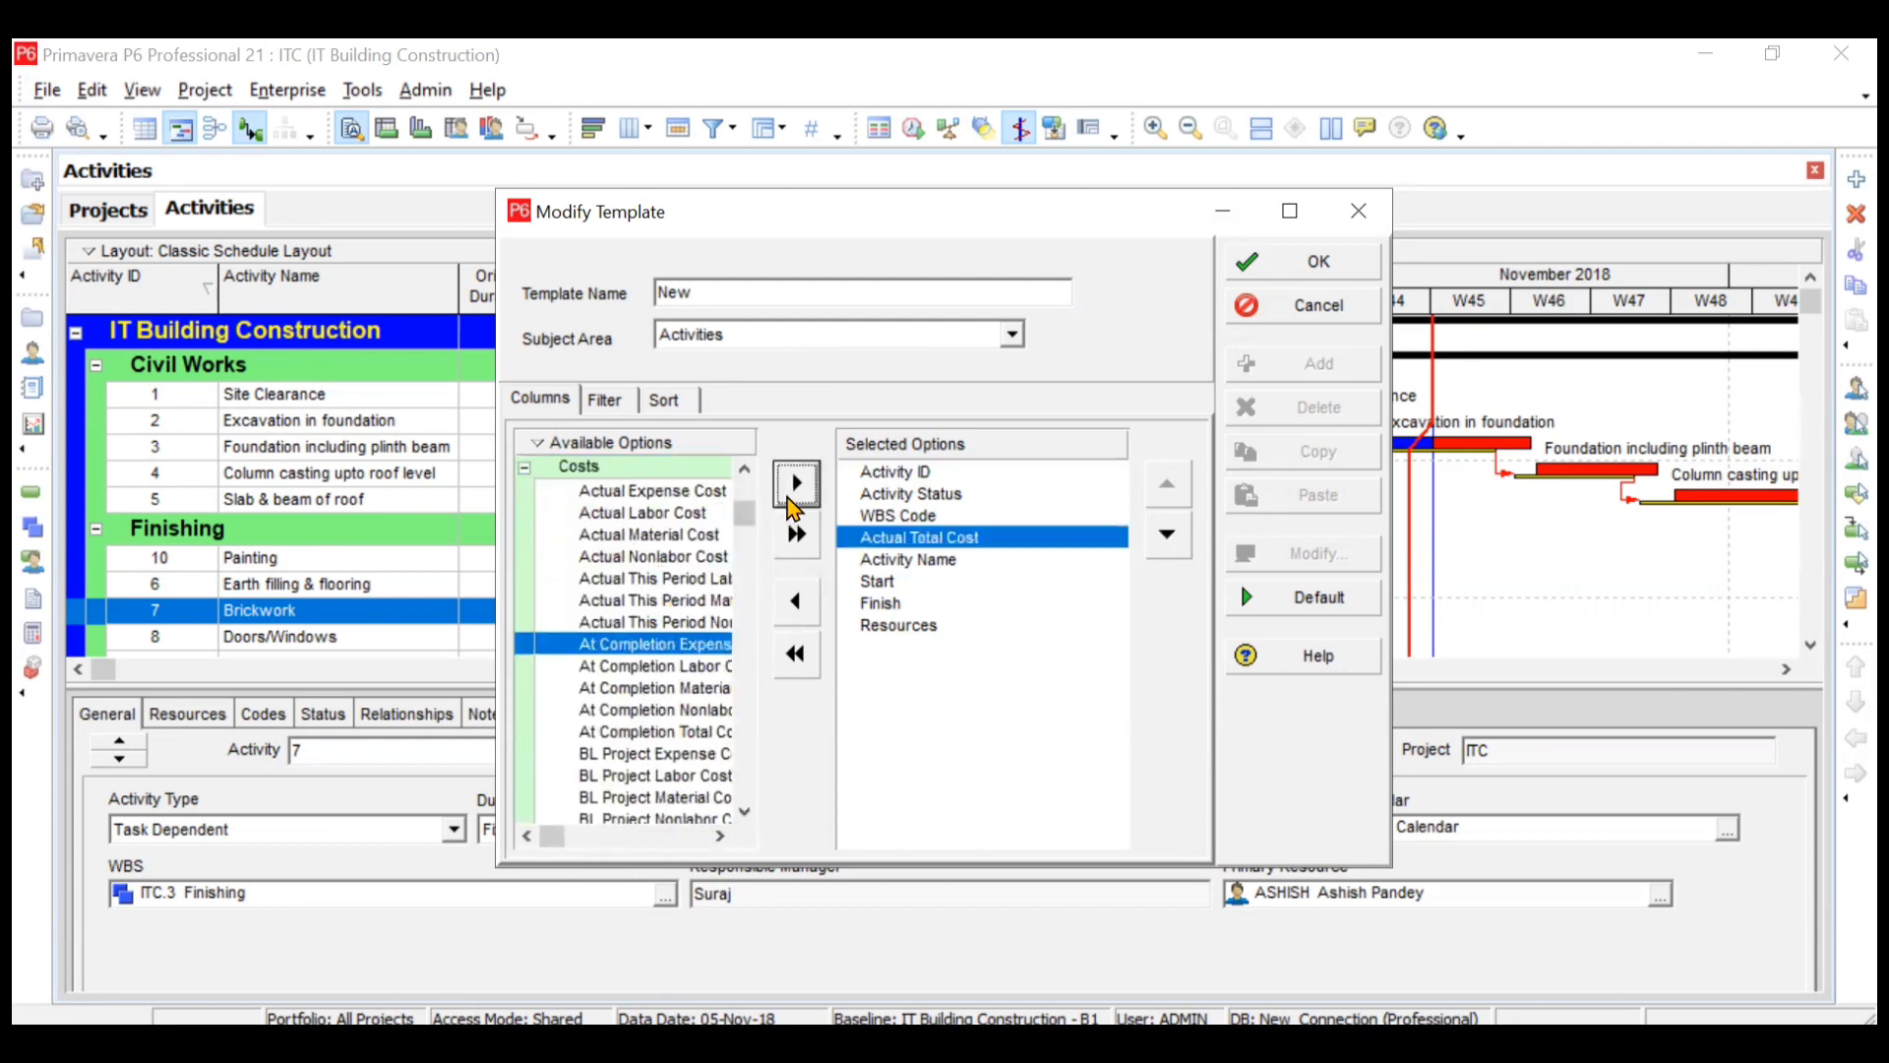
left_click(1171, 539)
left_click(1171, 539)
left_click(1171, 539)
left_click(1171, 539)
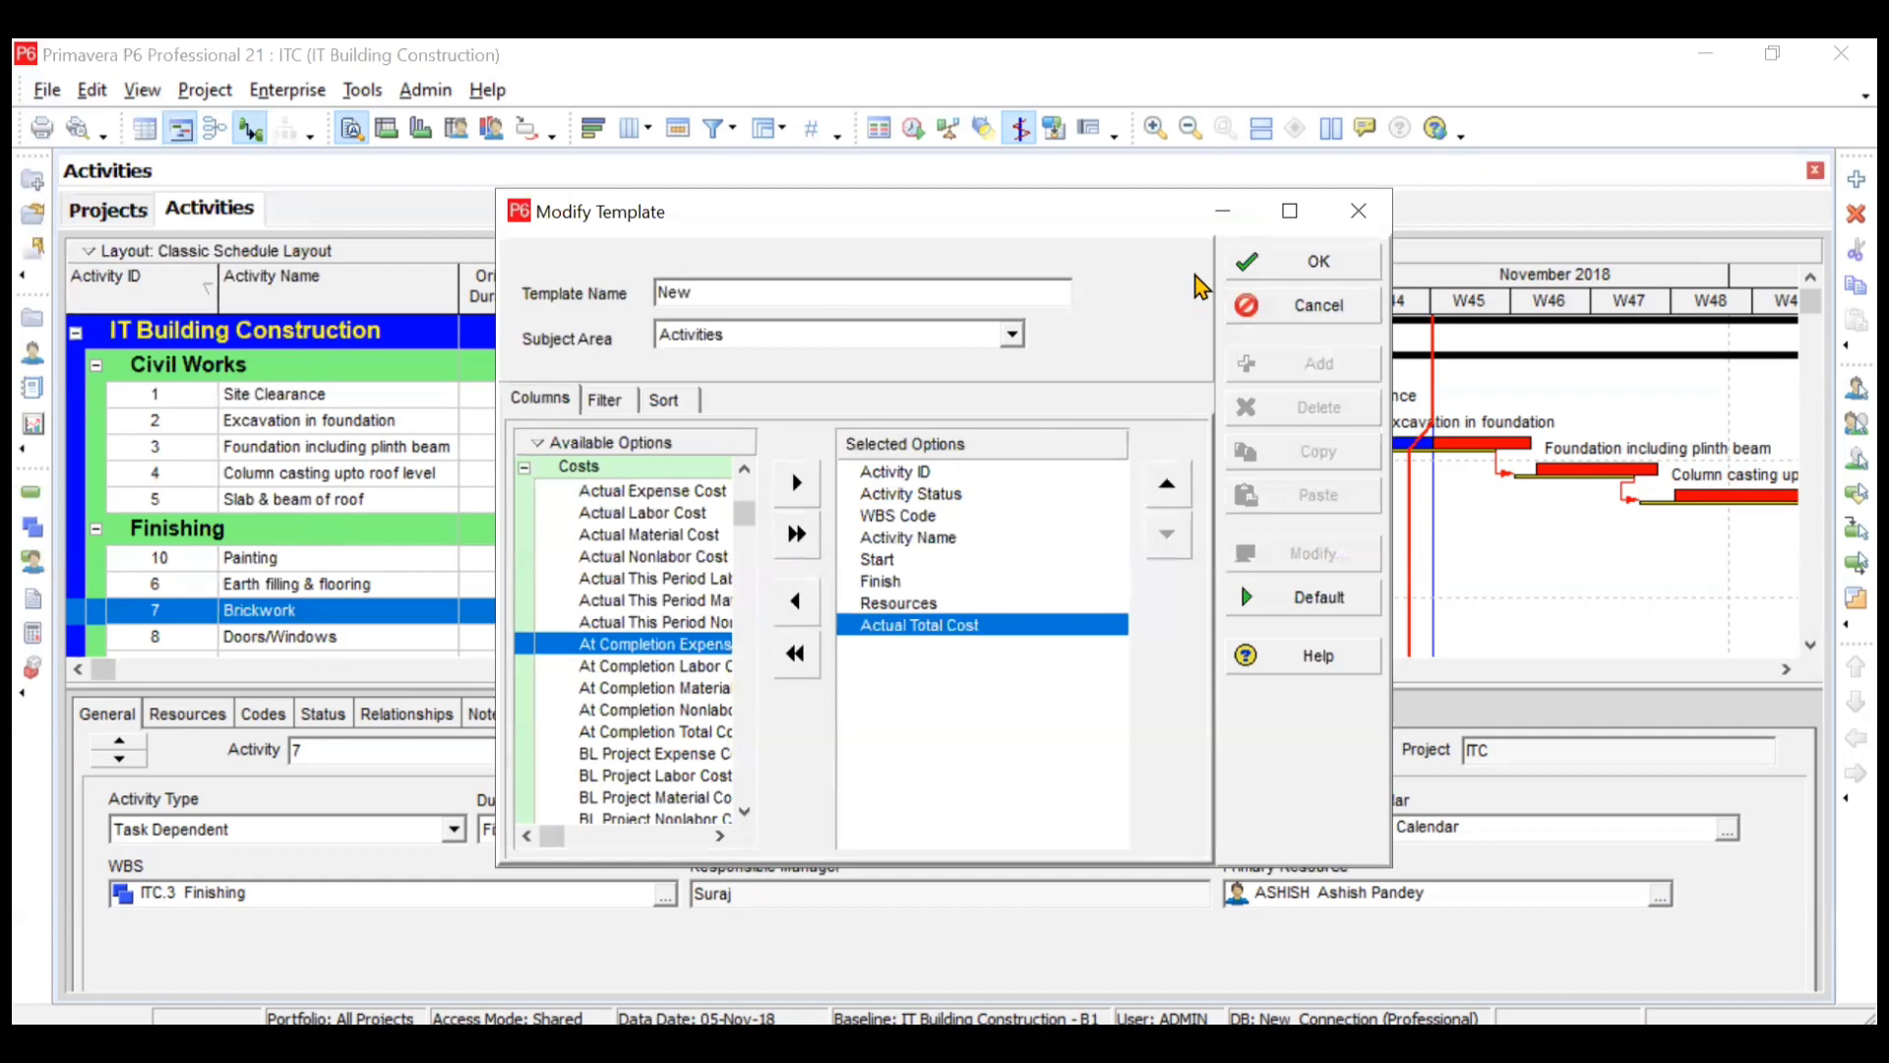
left_click(1319, 275)
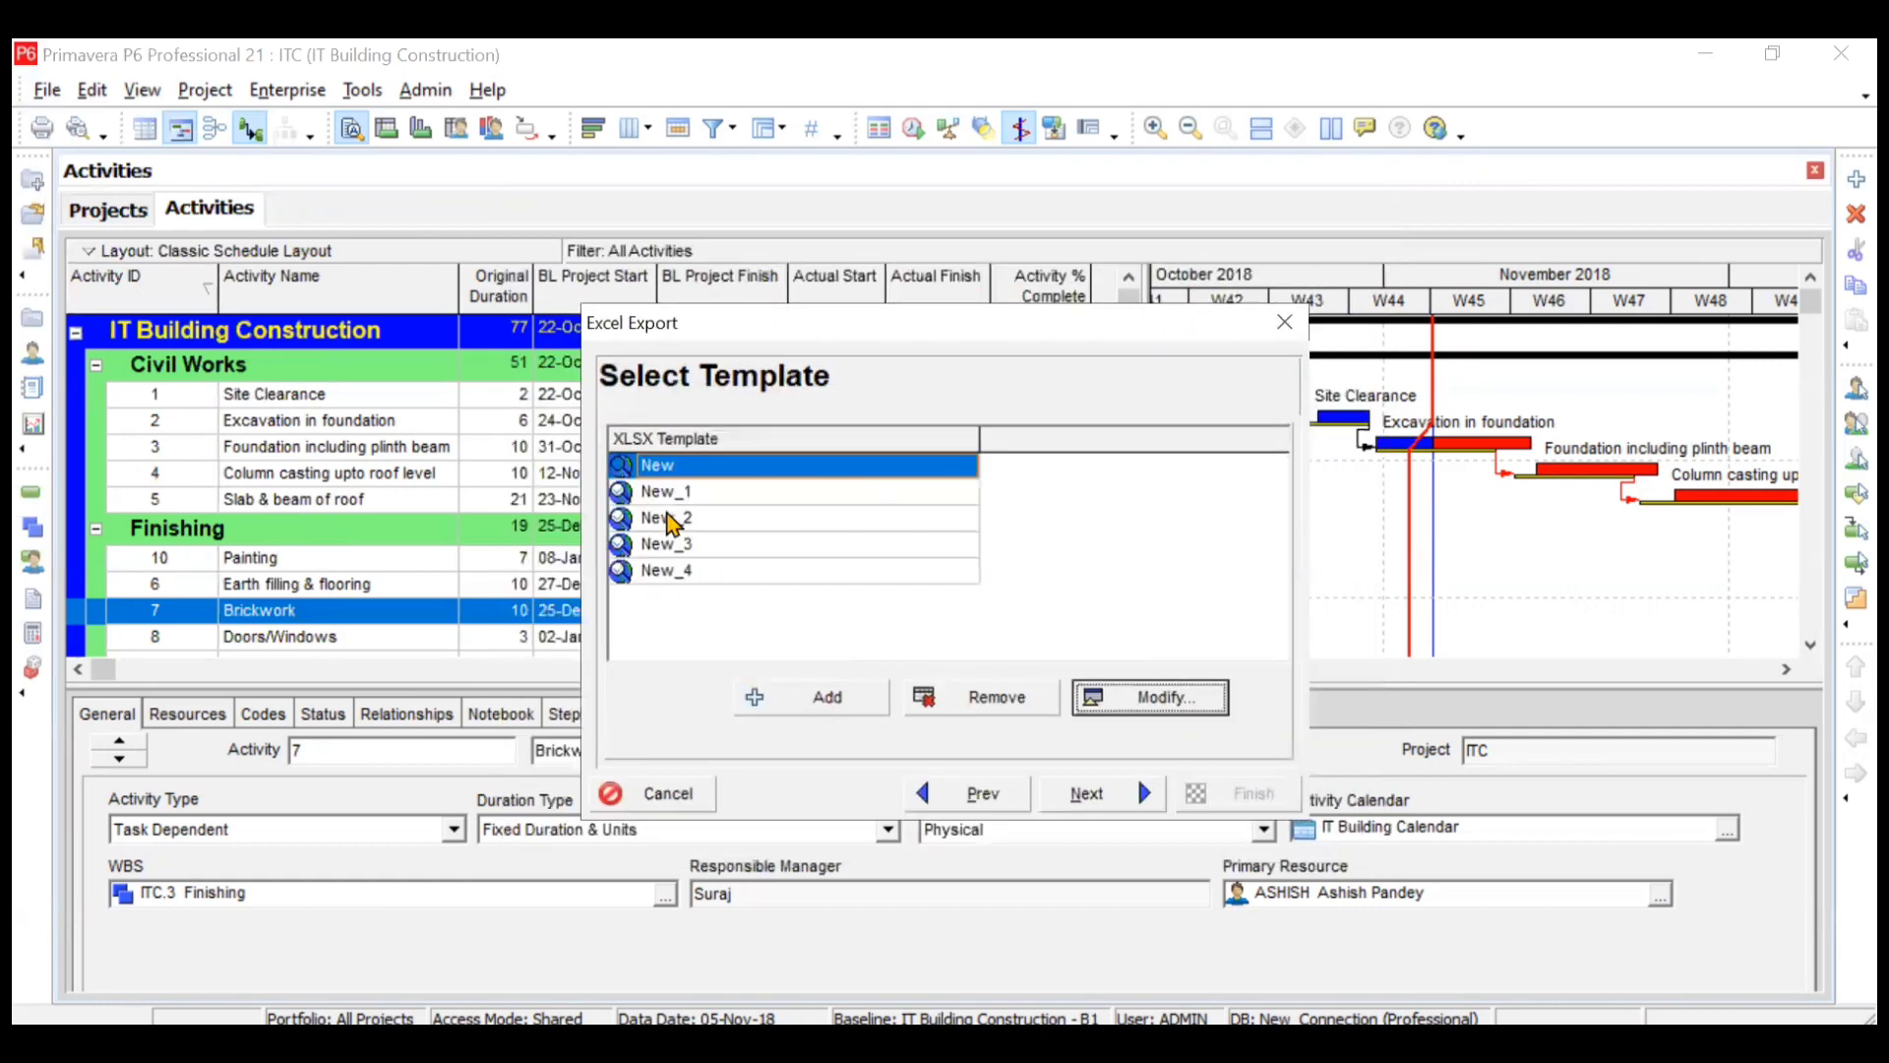
- Modify the export template New_1 so that its subject area is Activity Relationships, keeping the default columns
left_click(677, 497)
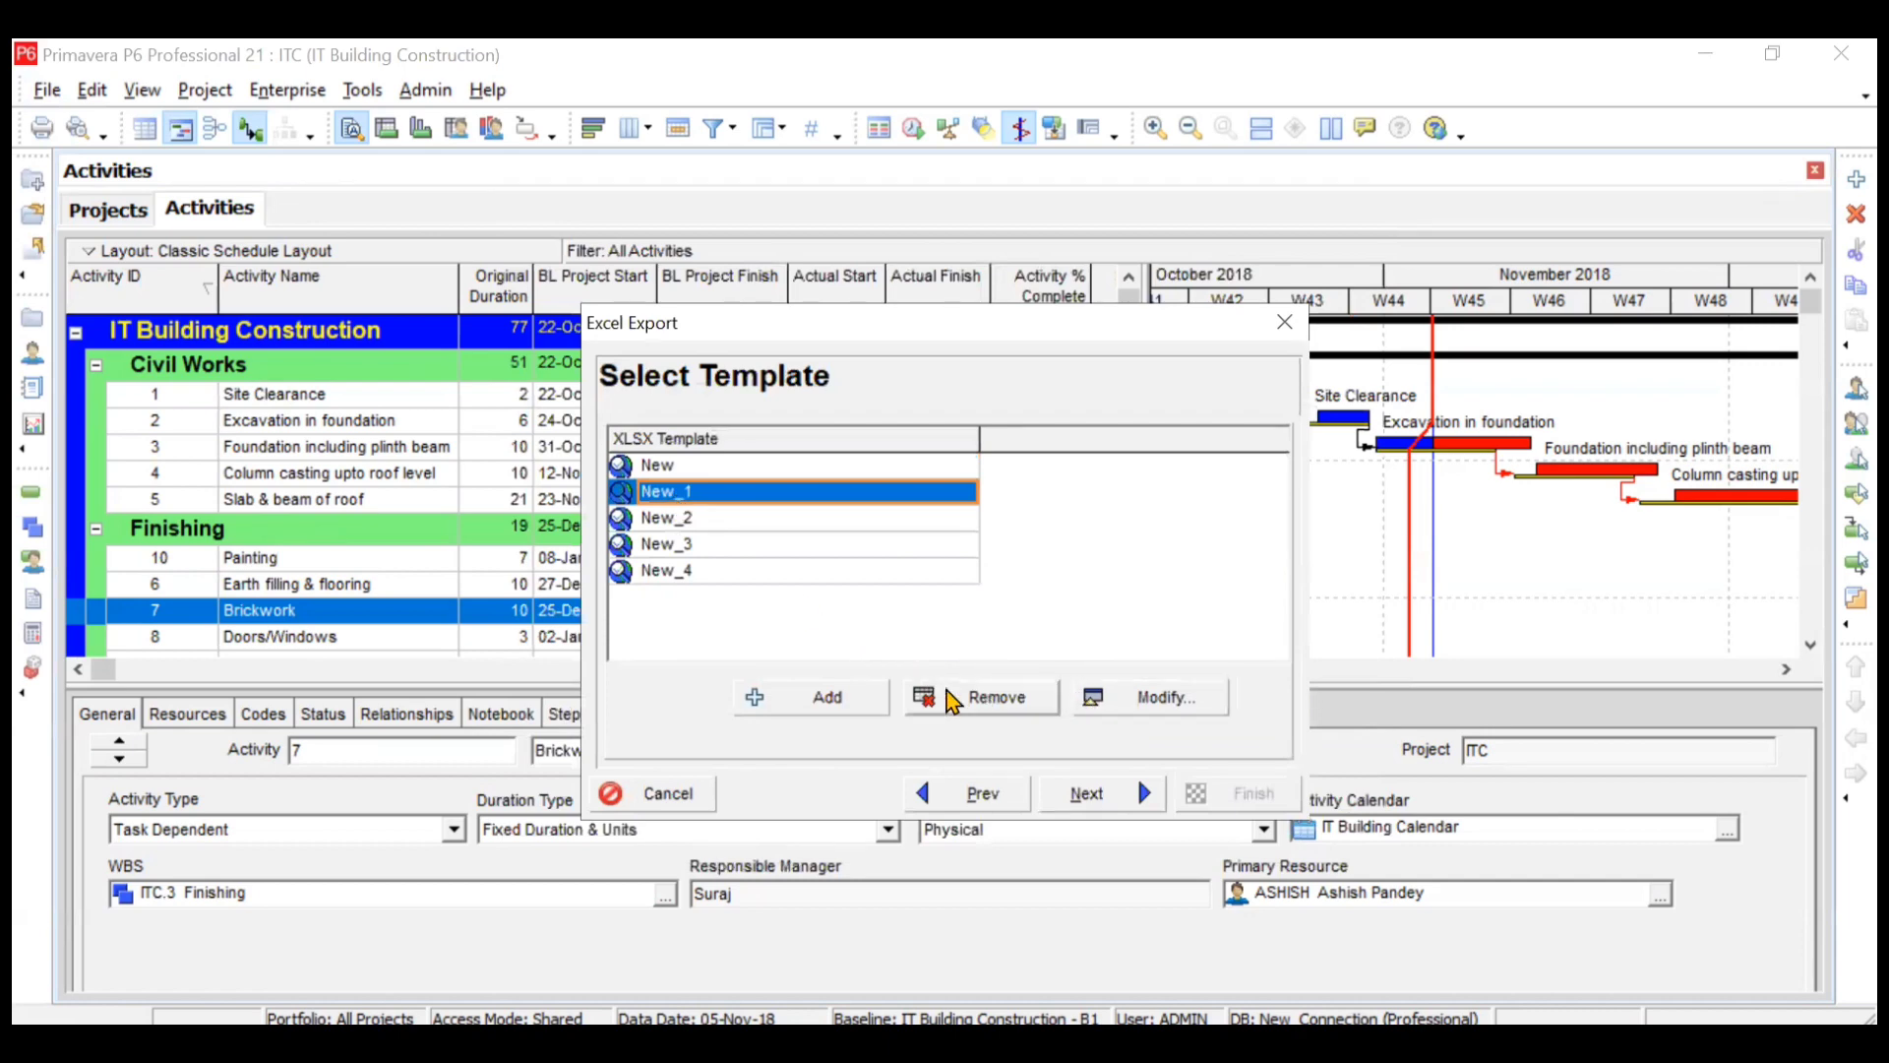
left_click(1151, 700)
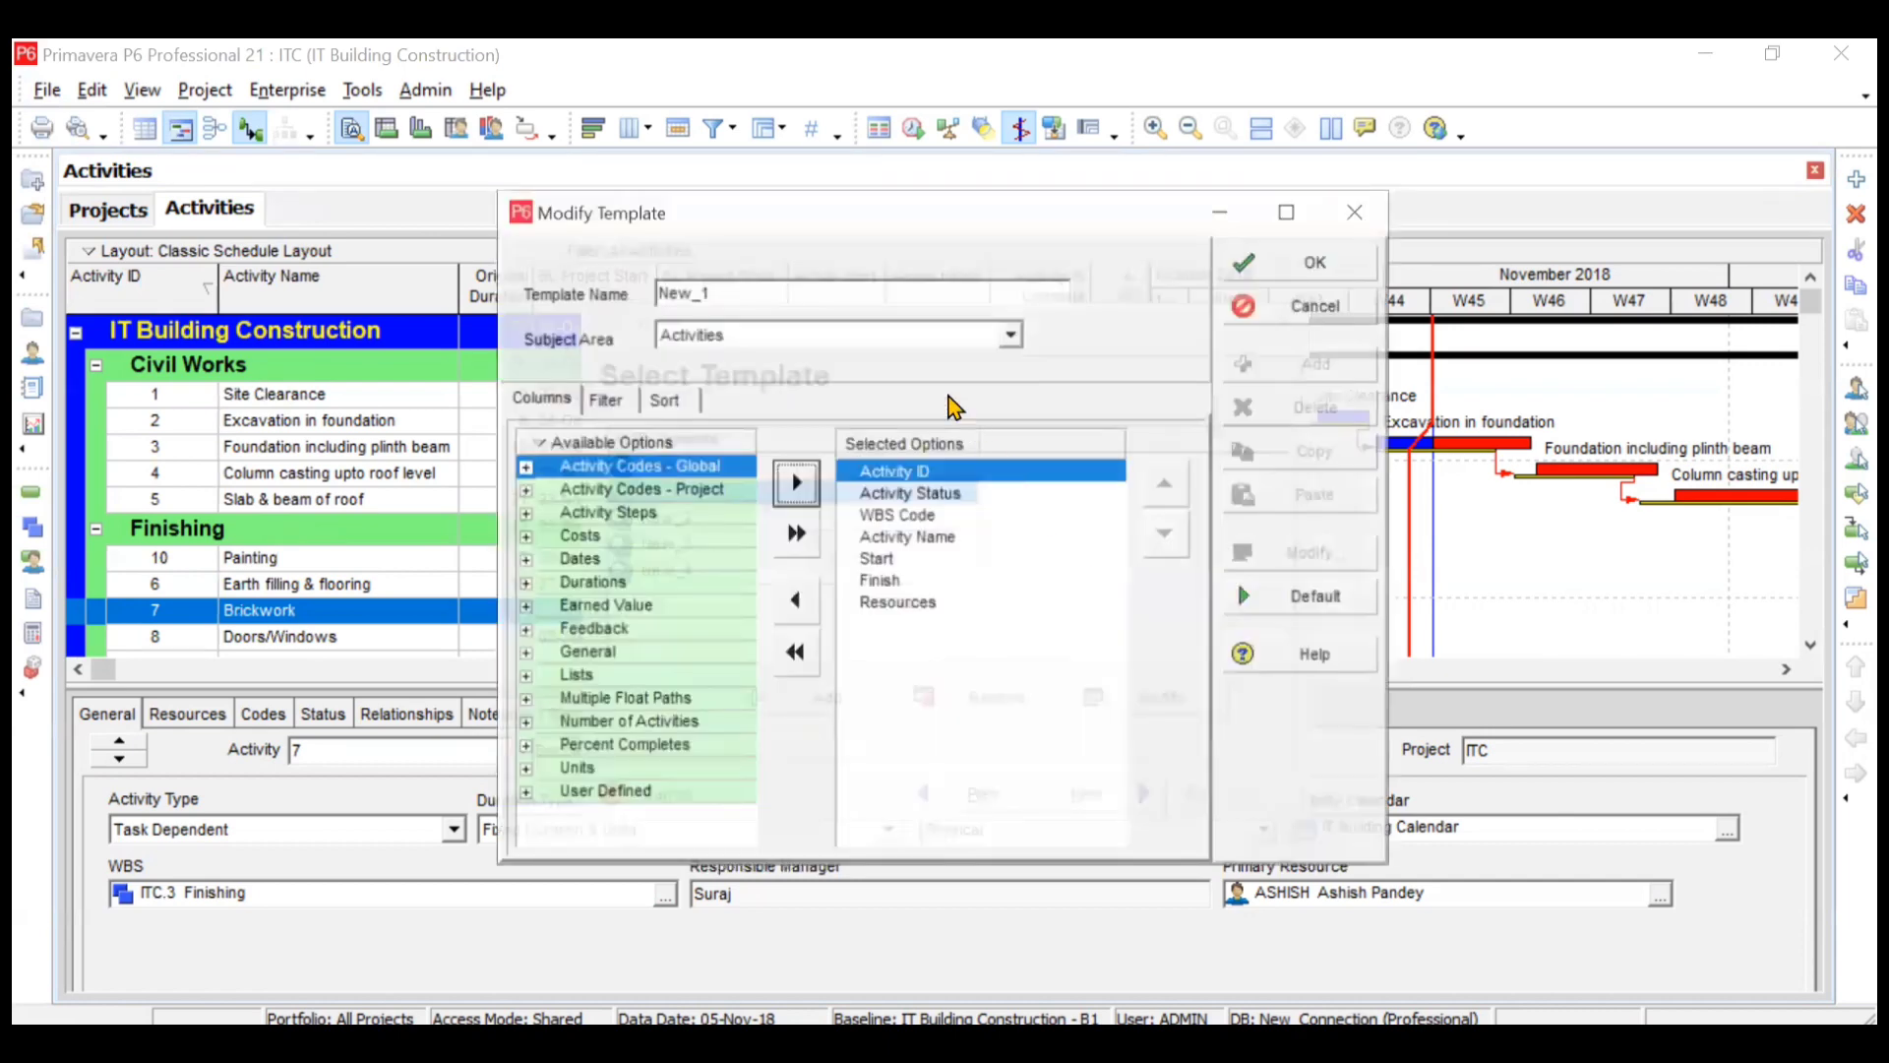
left_click(879, 338)
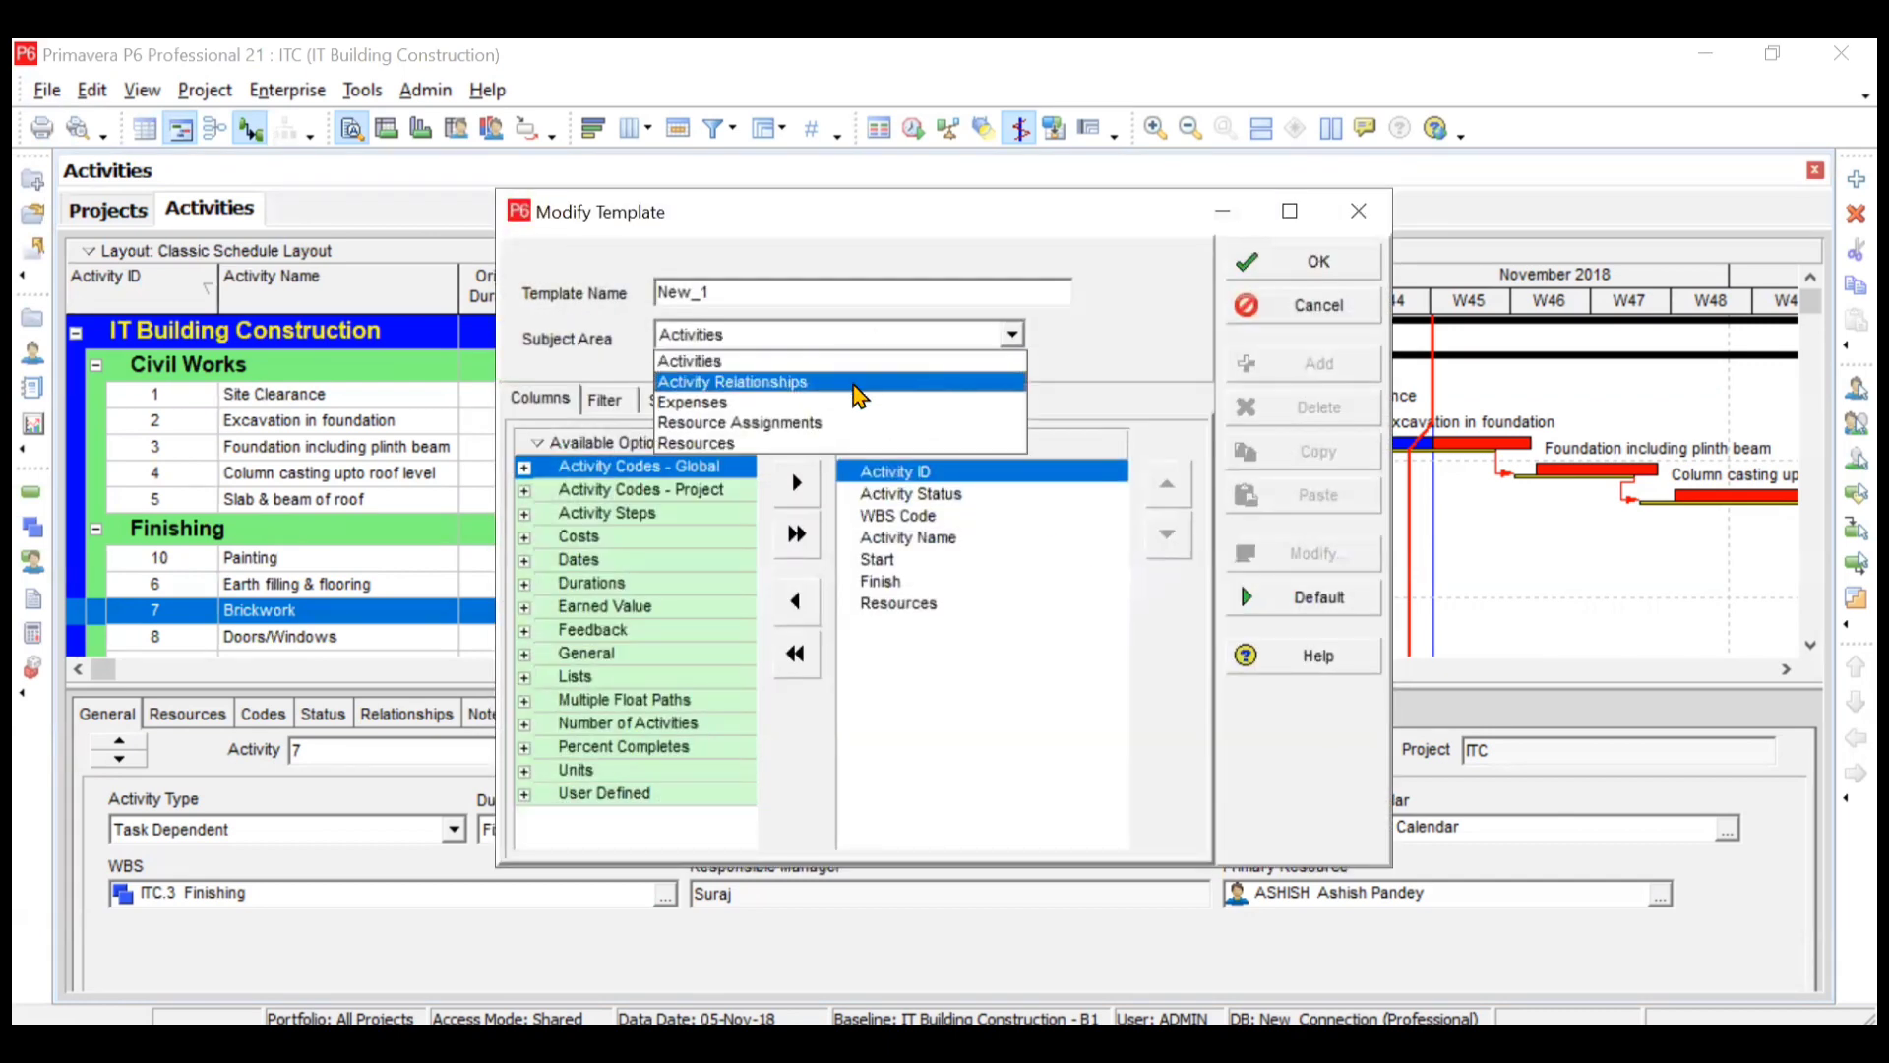
left_click(860, 384)
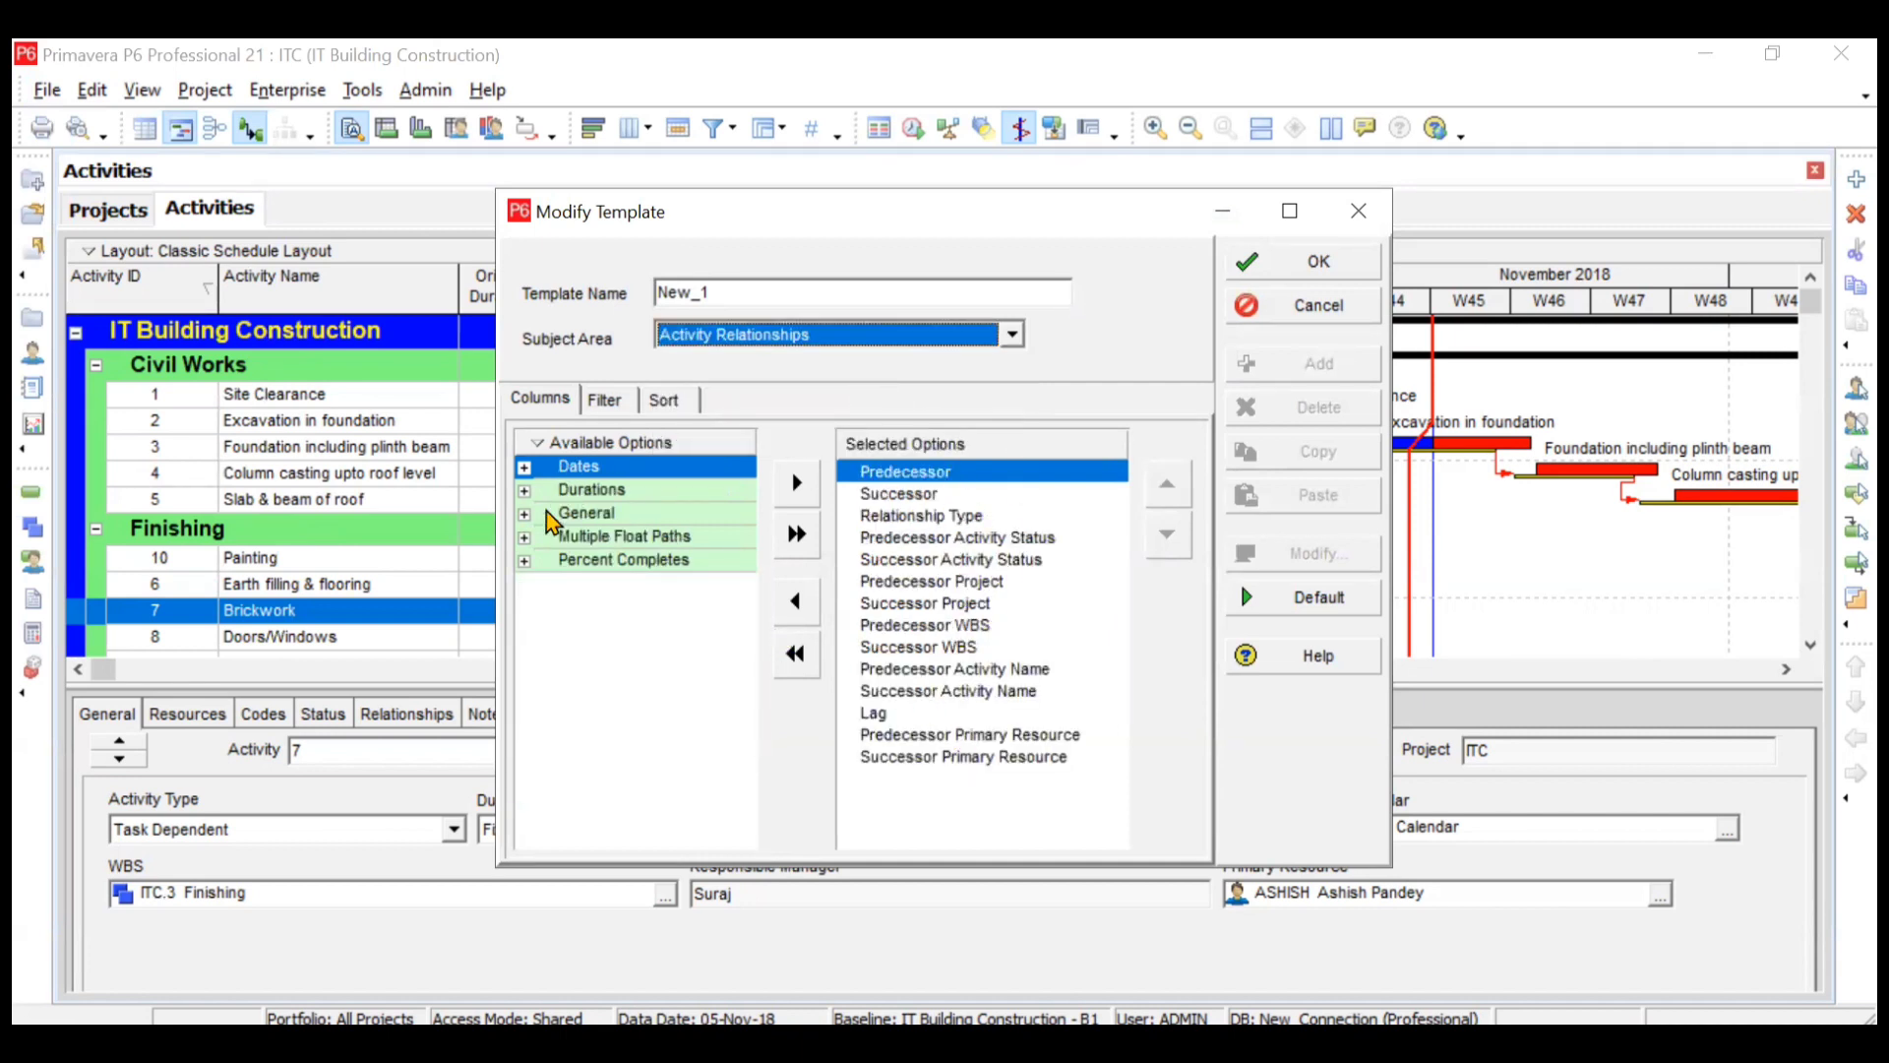
left_click(1259, 261)
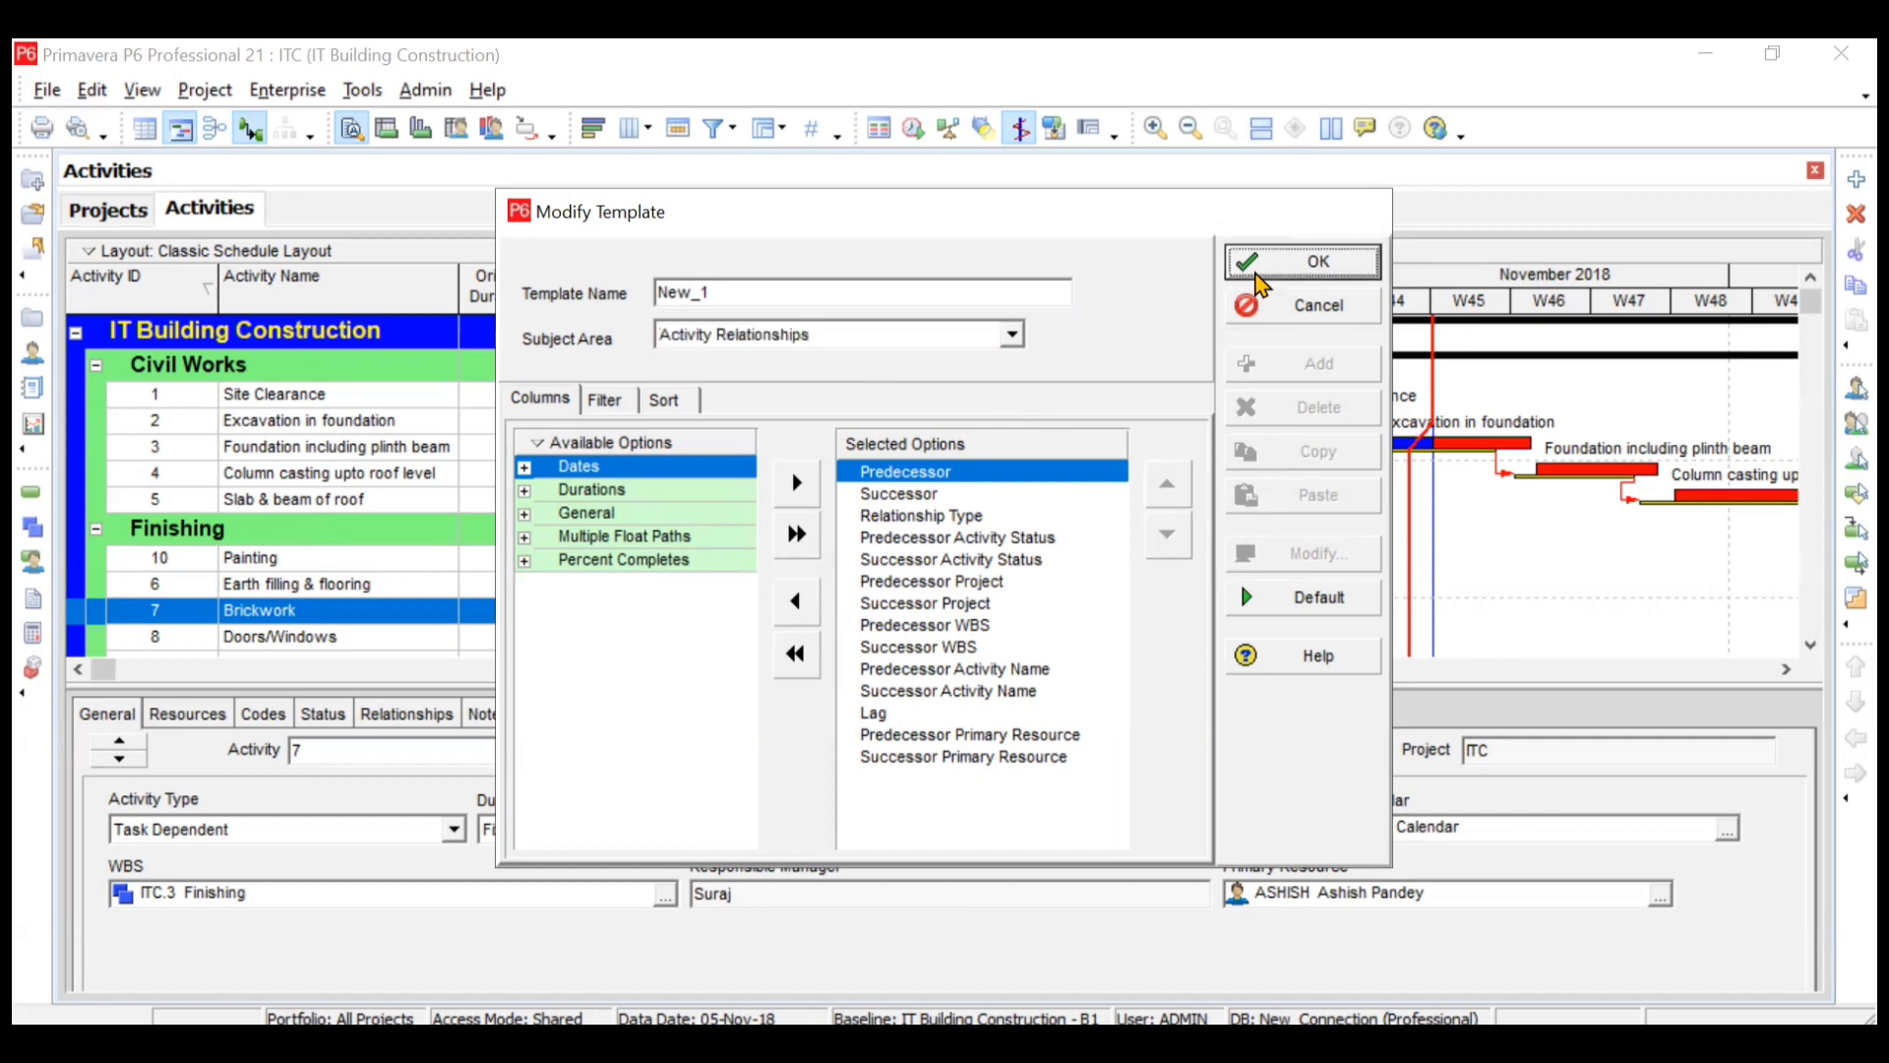
- Modify the export template New_2 by setting its subject area to Expenses with the default columns
left_click(740, 518)
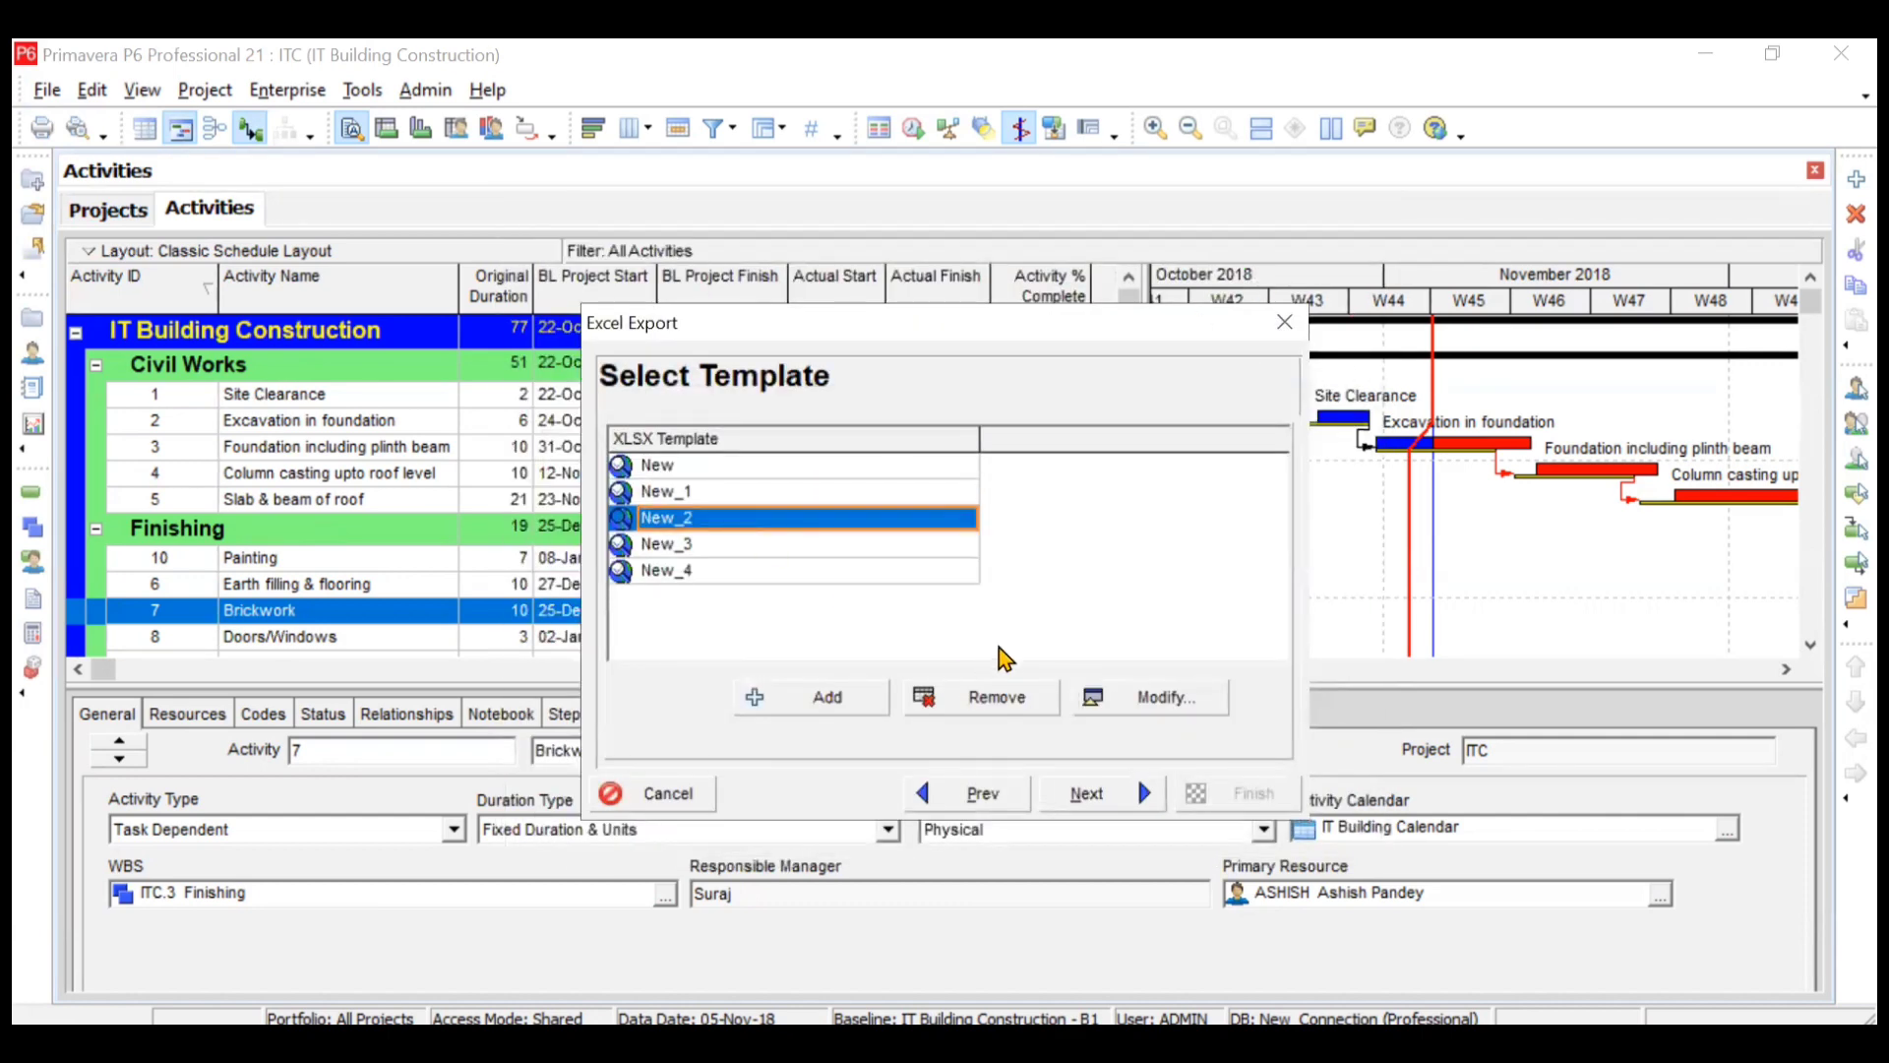
left_click(1141, 697)
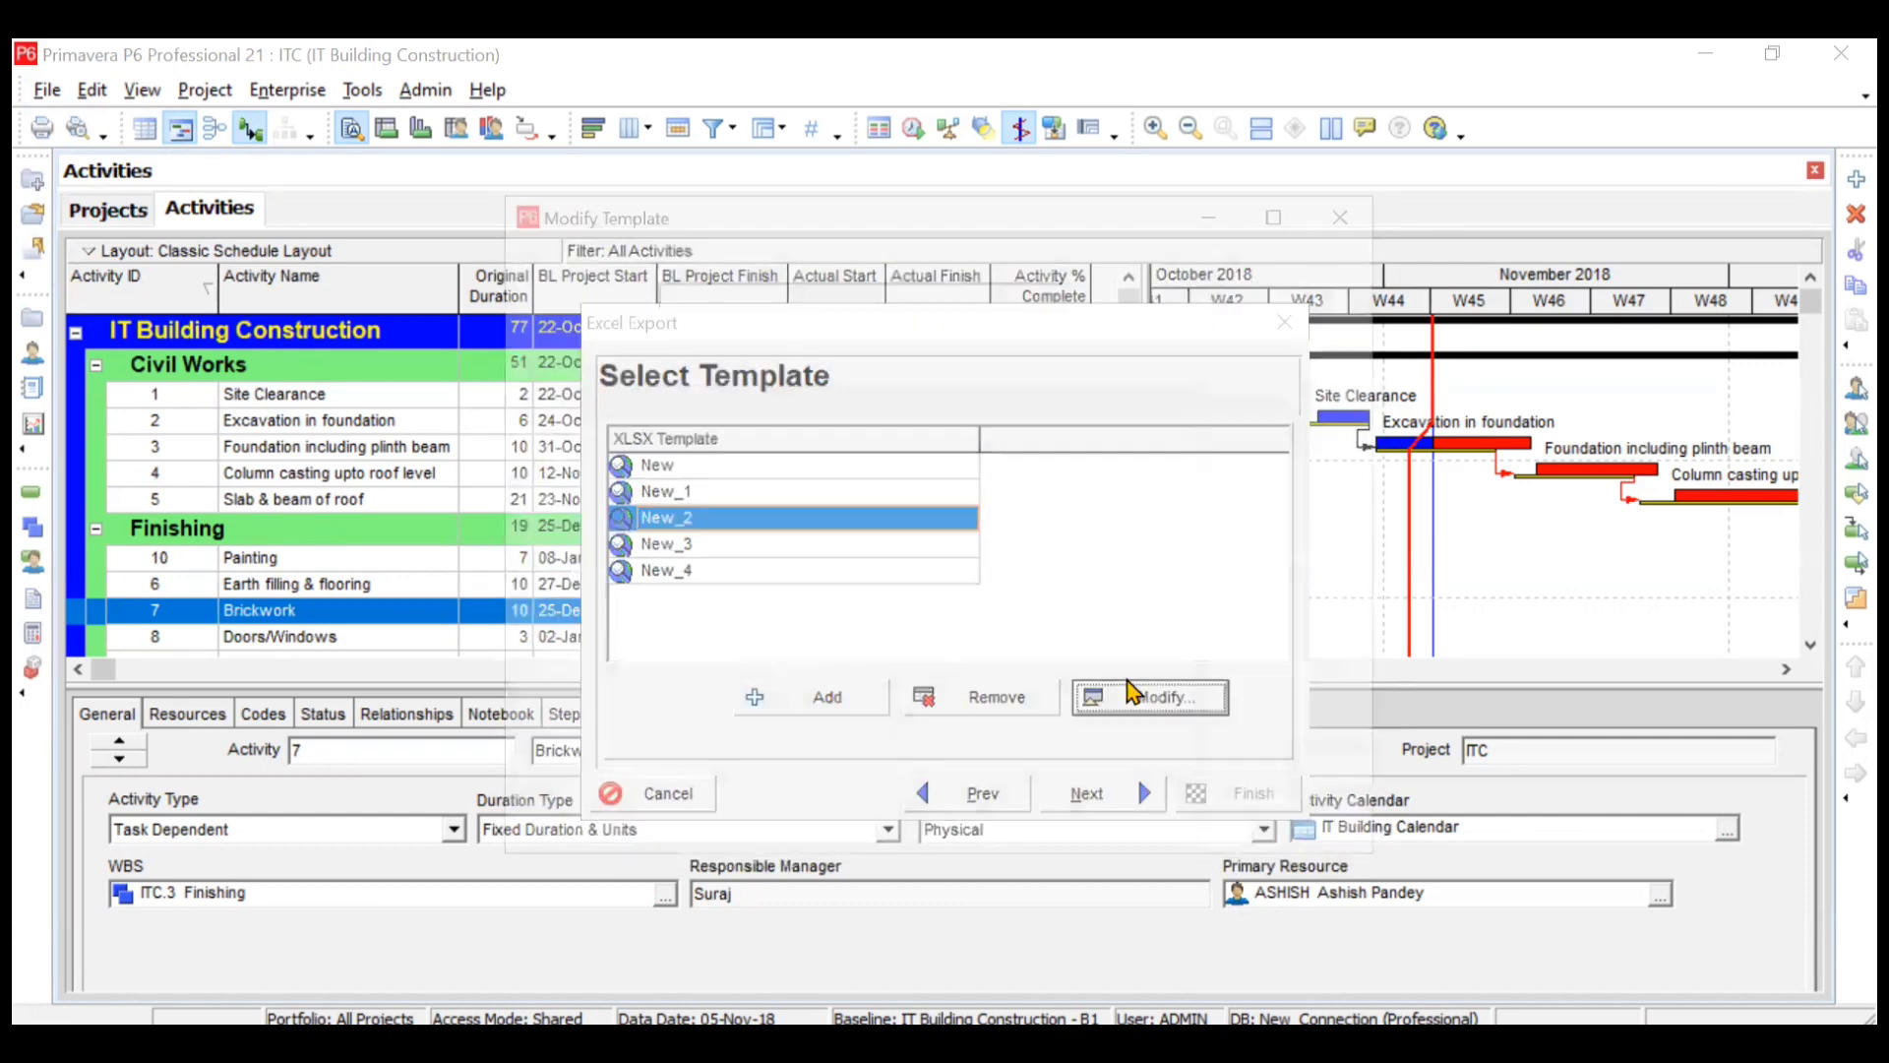
left_click(866, 340)
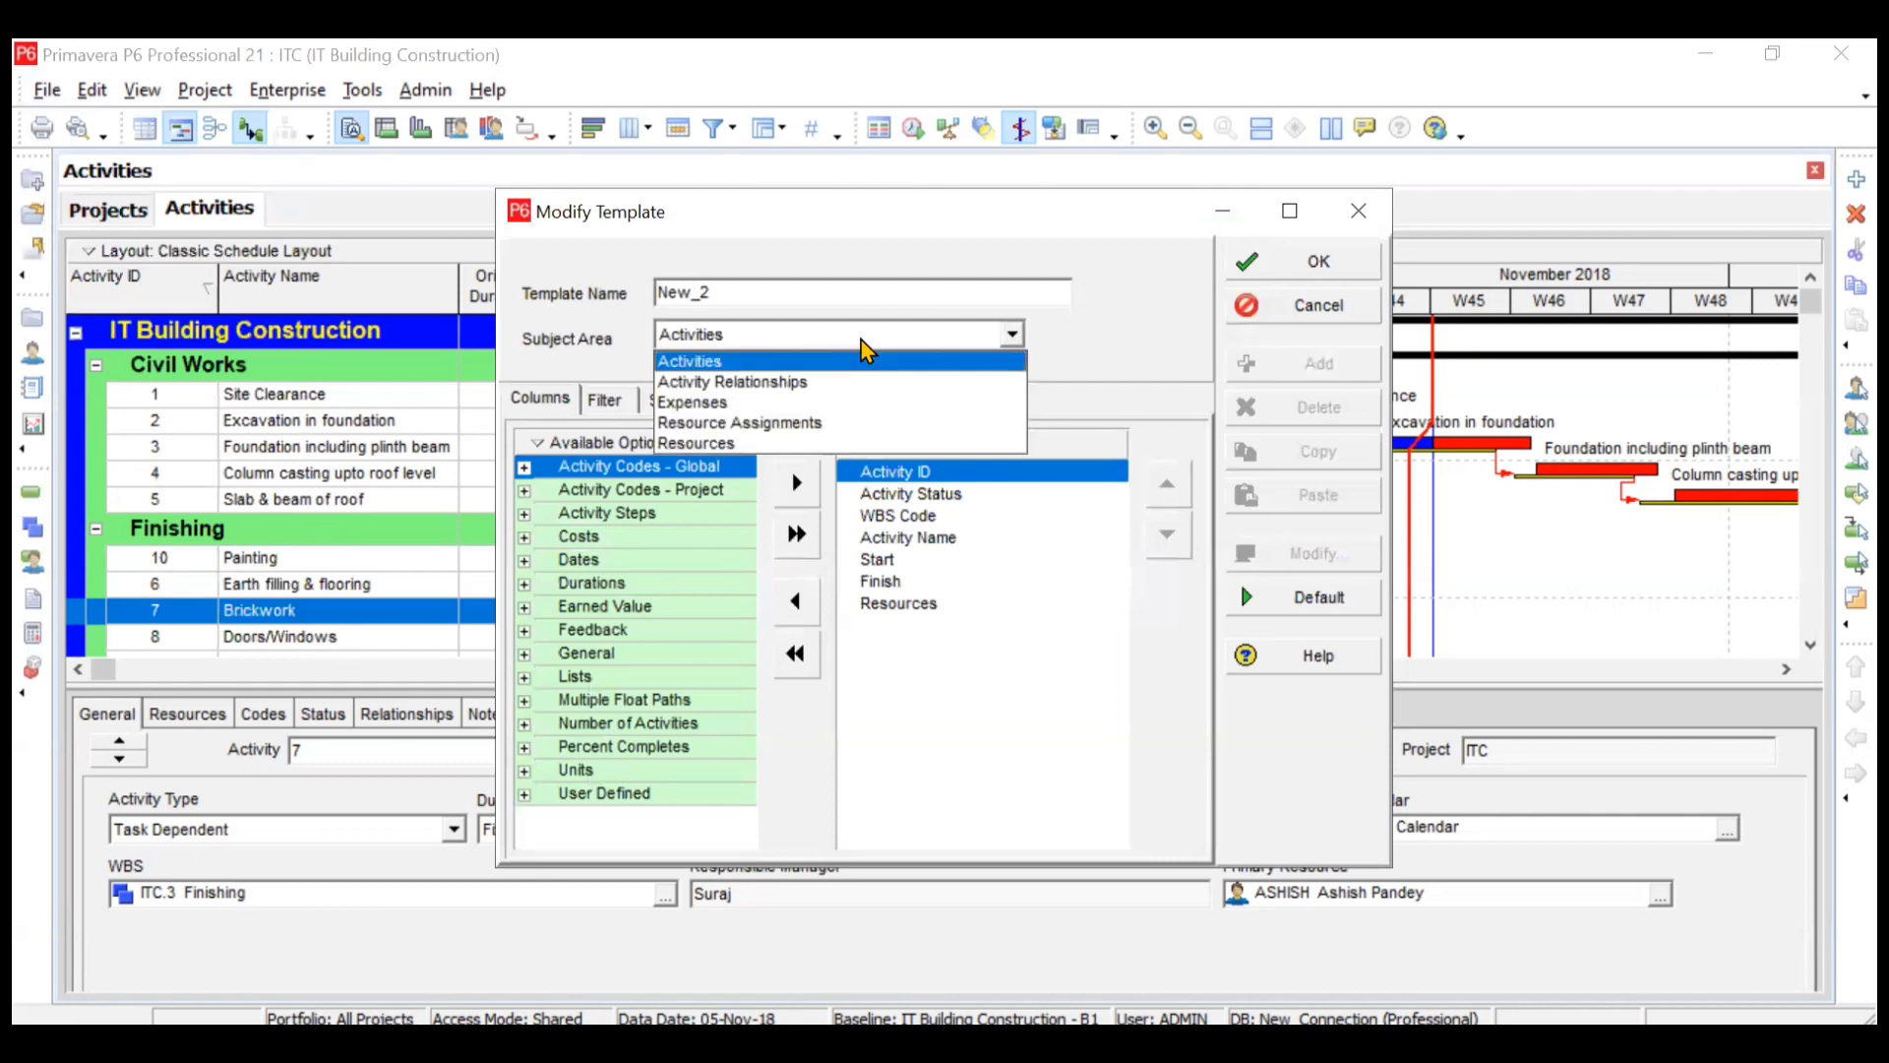
left_click(842, 403)
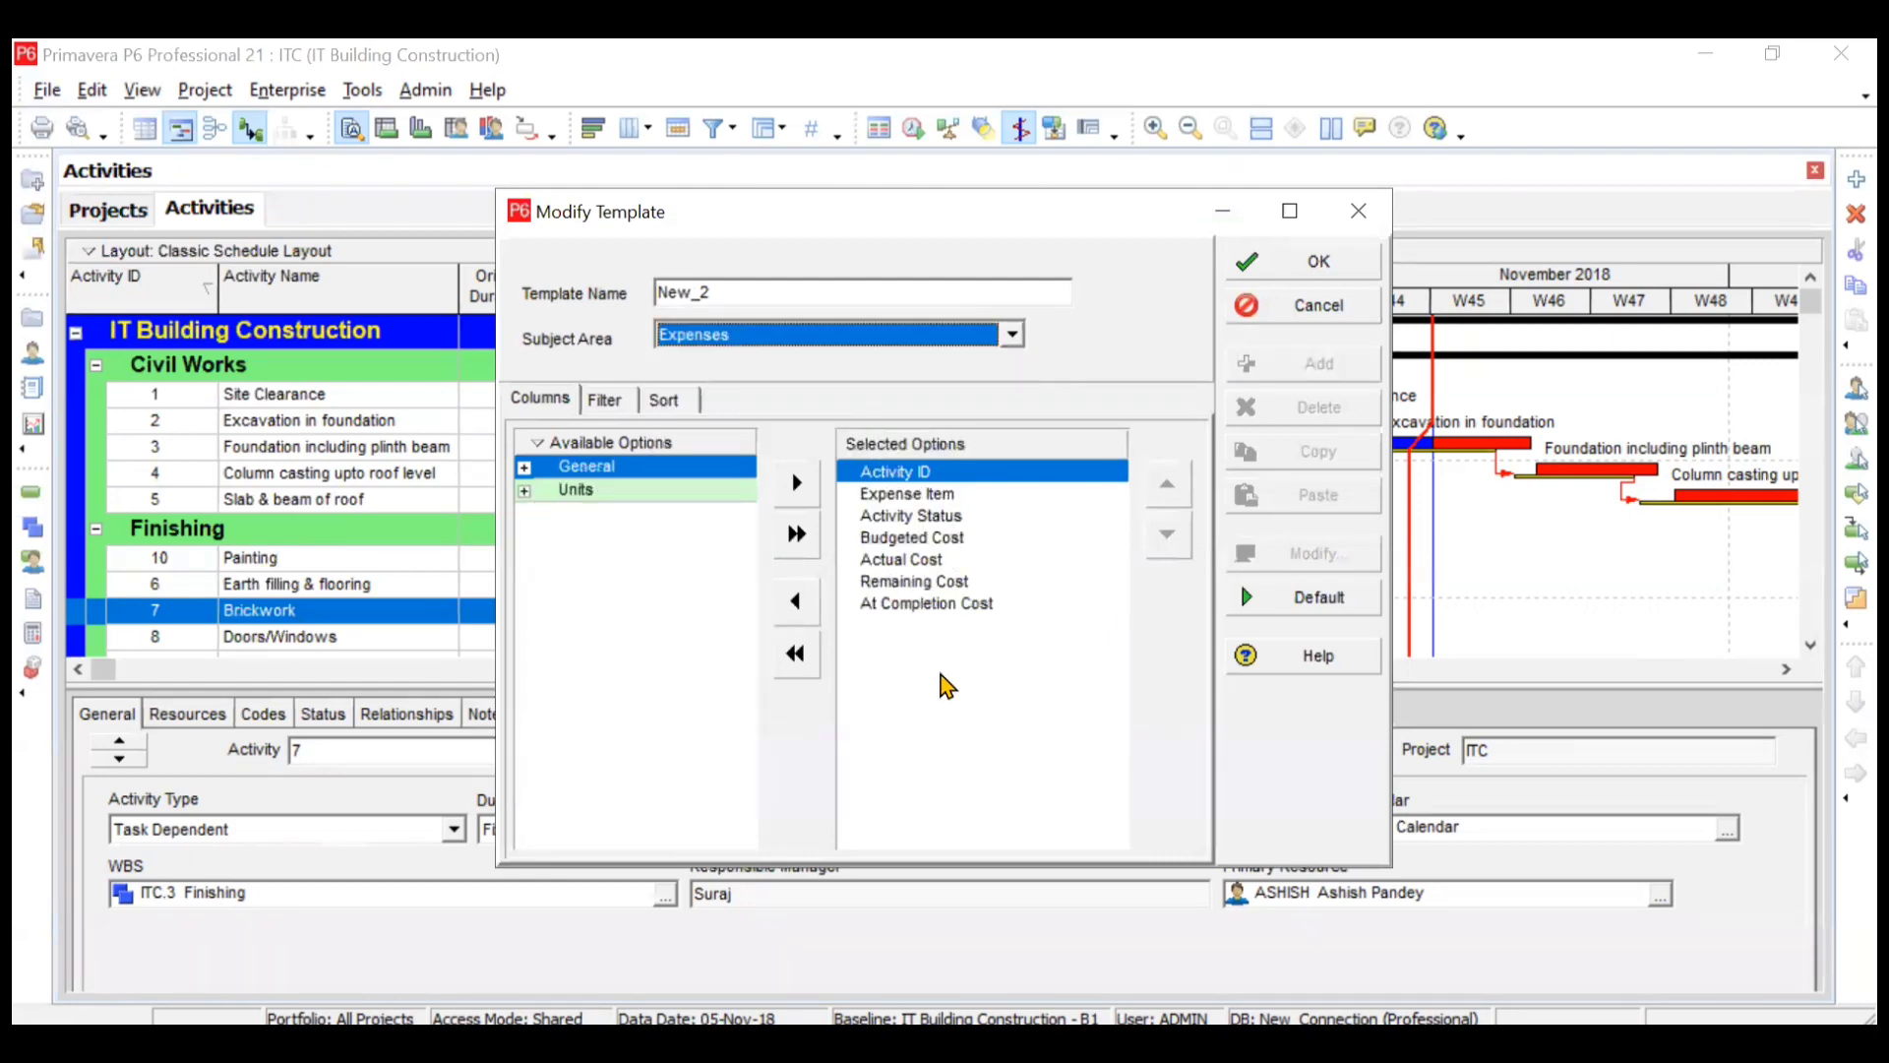
left_click(1307, 270)
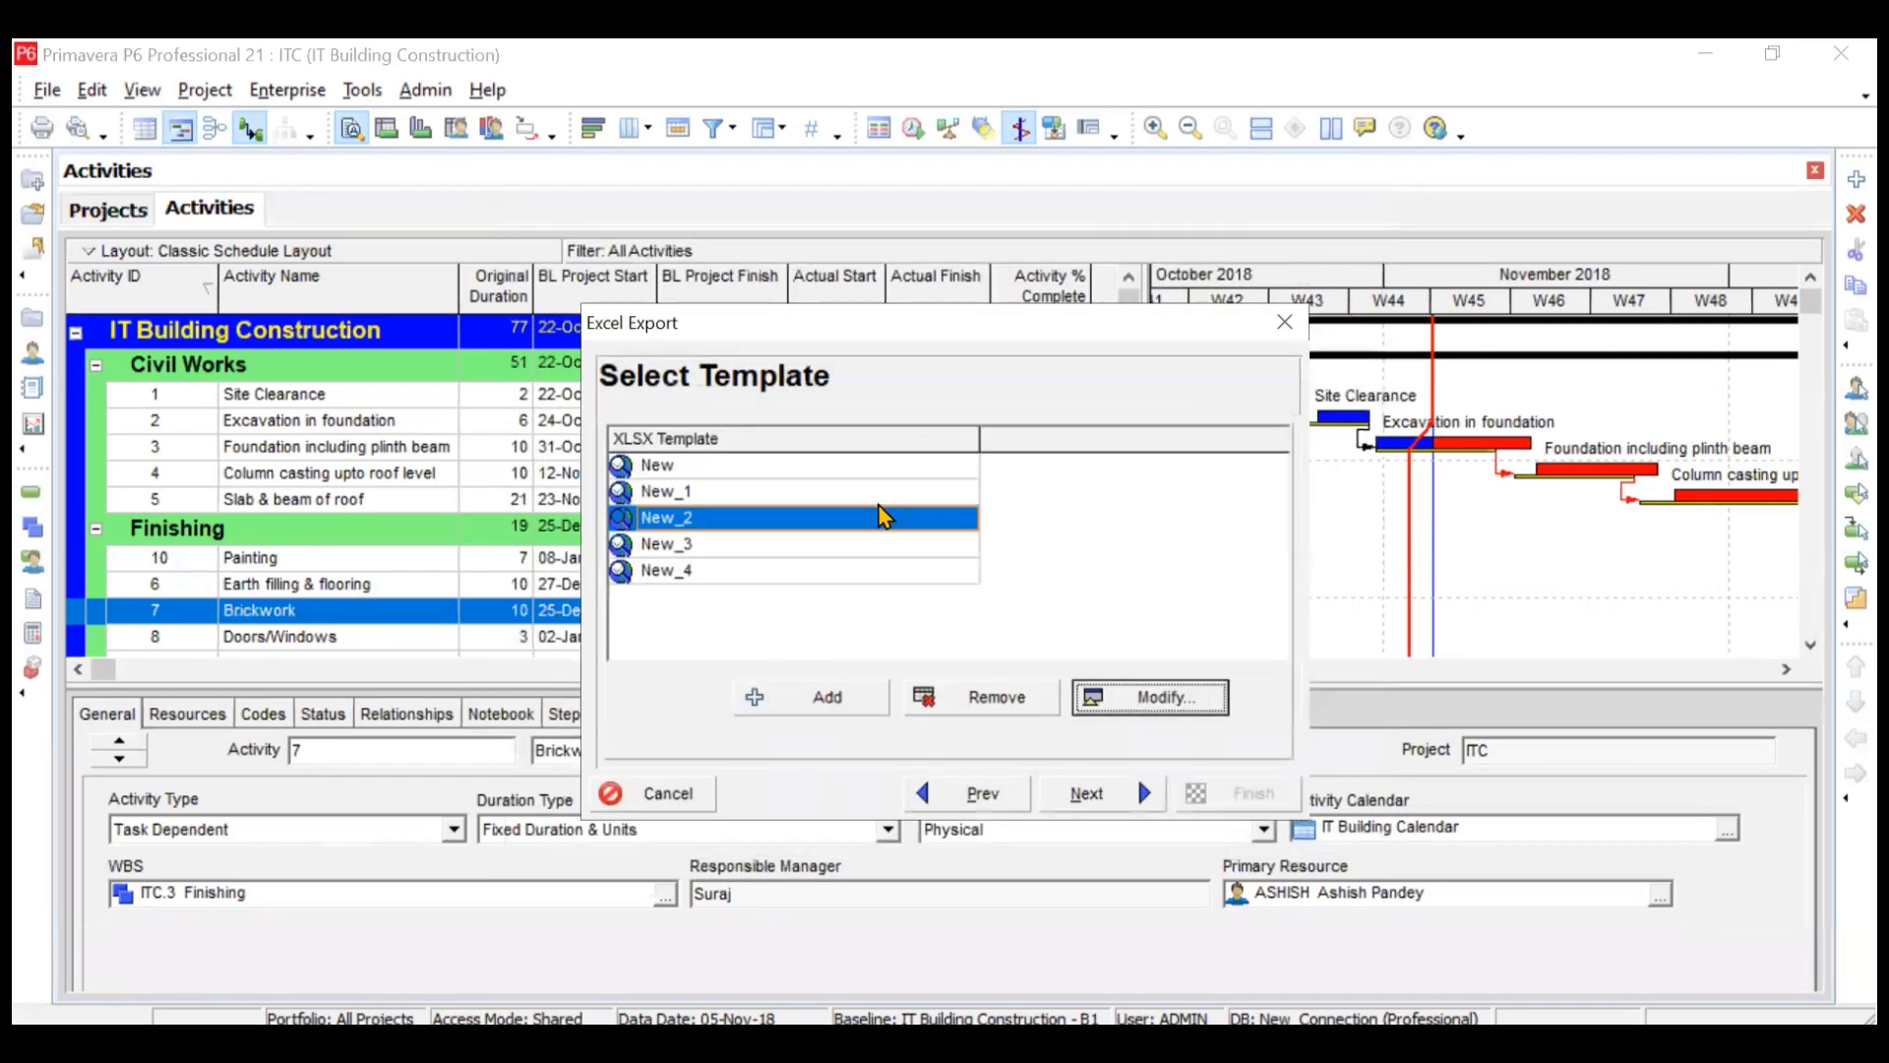
- Modify the export template New_3 by setting its subject area to Resource Assignments
left_click(846, 546)
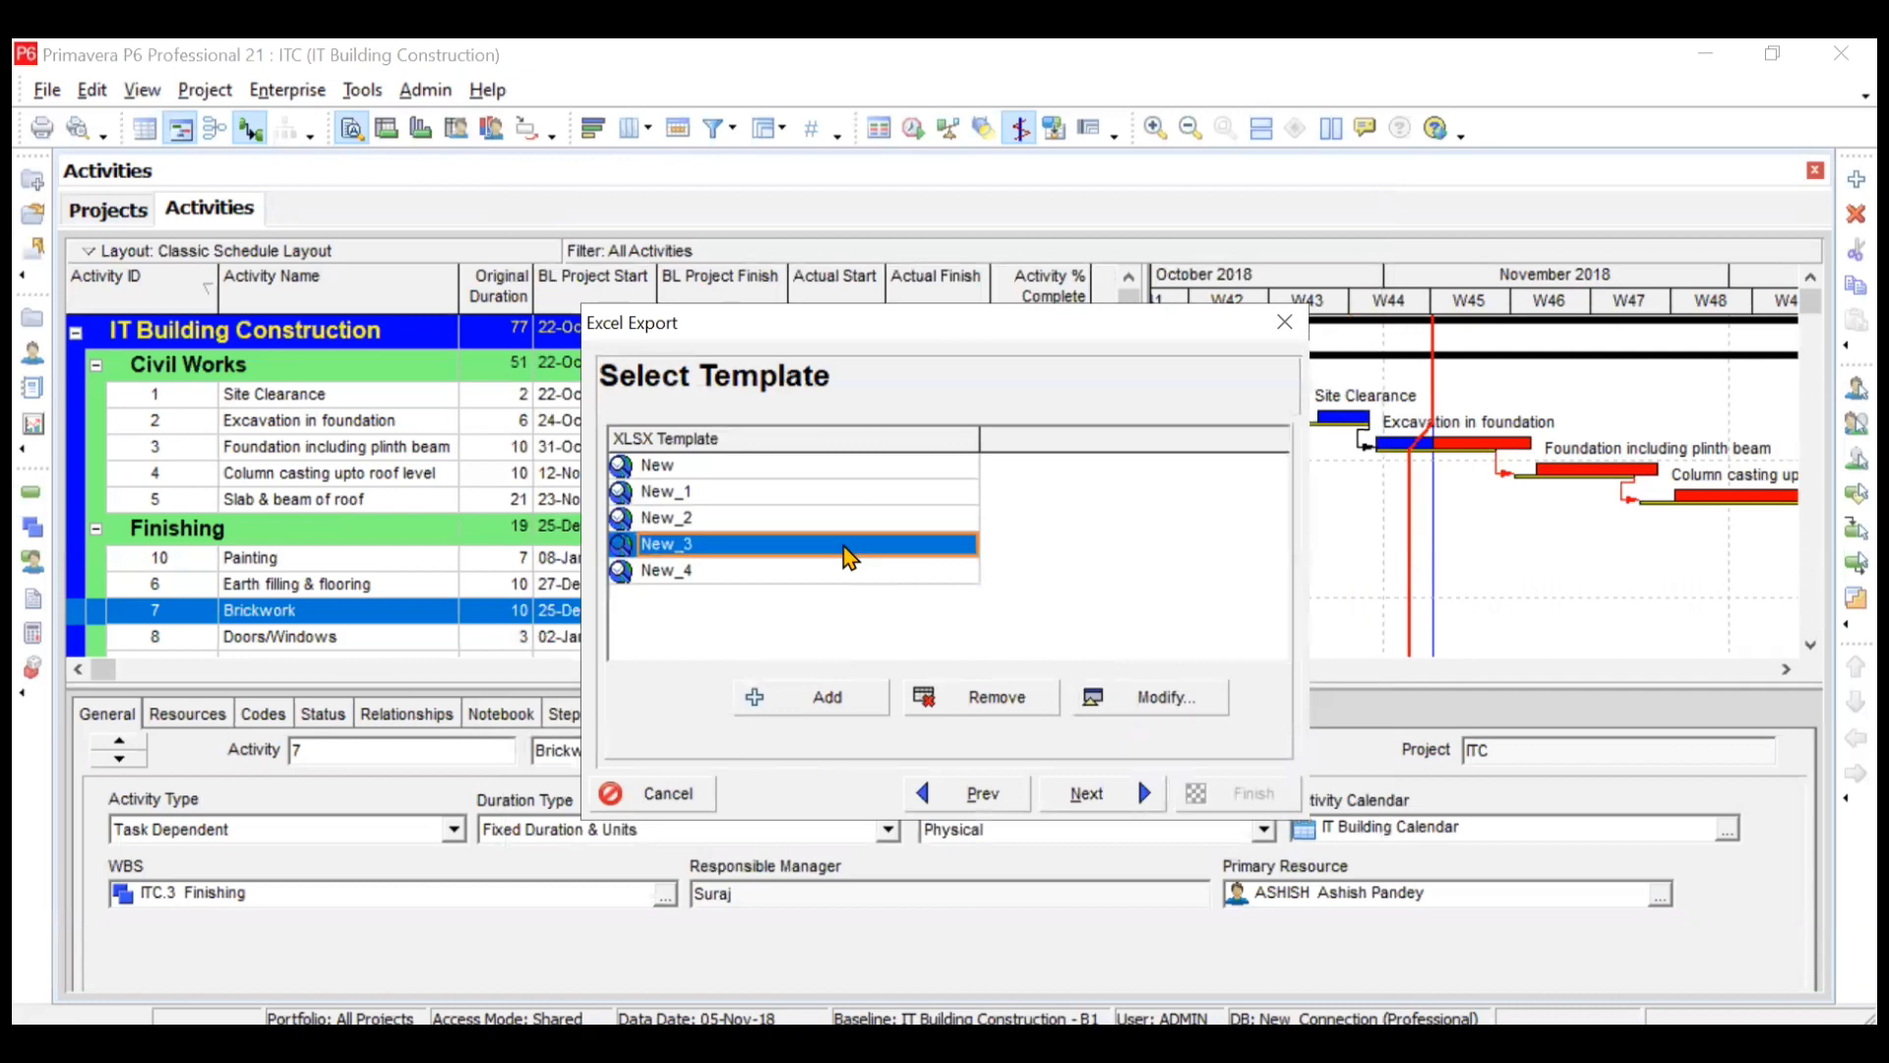
left_click(1141, 697)
left_click(813, 335)
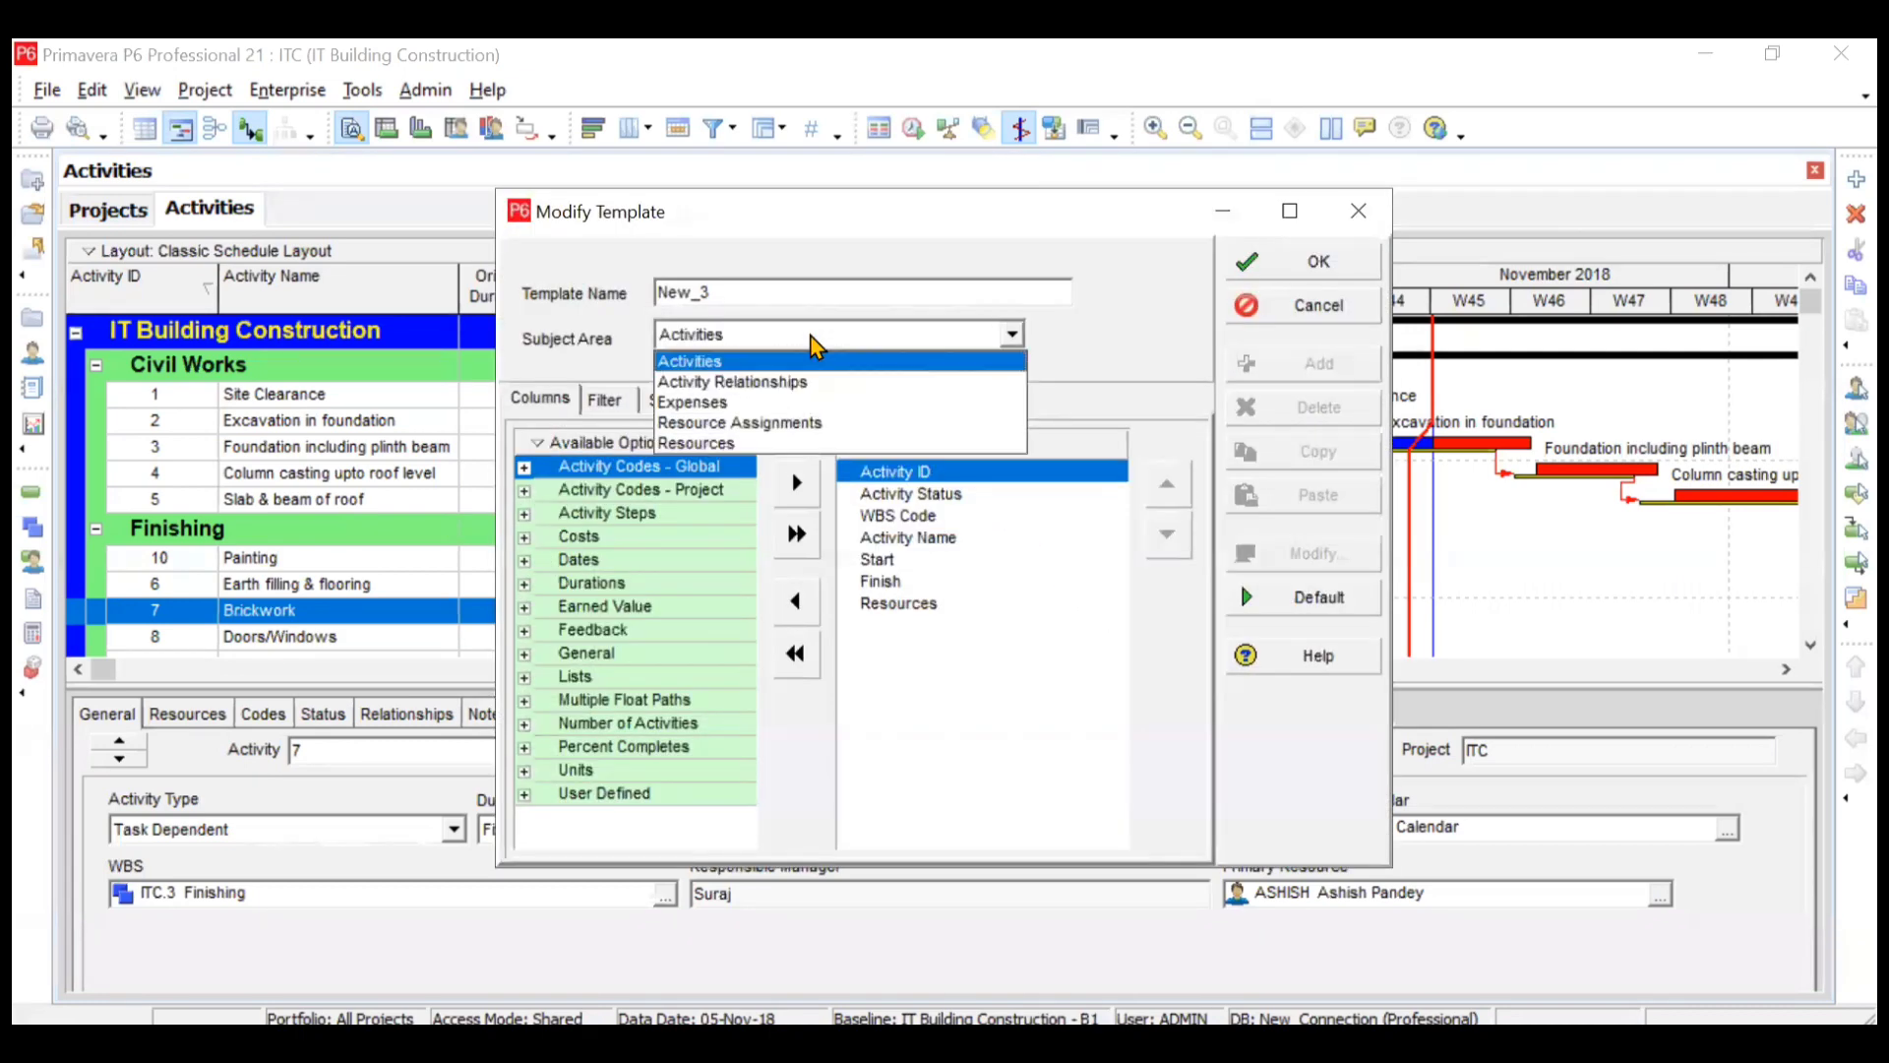
left_click(799, 423)
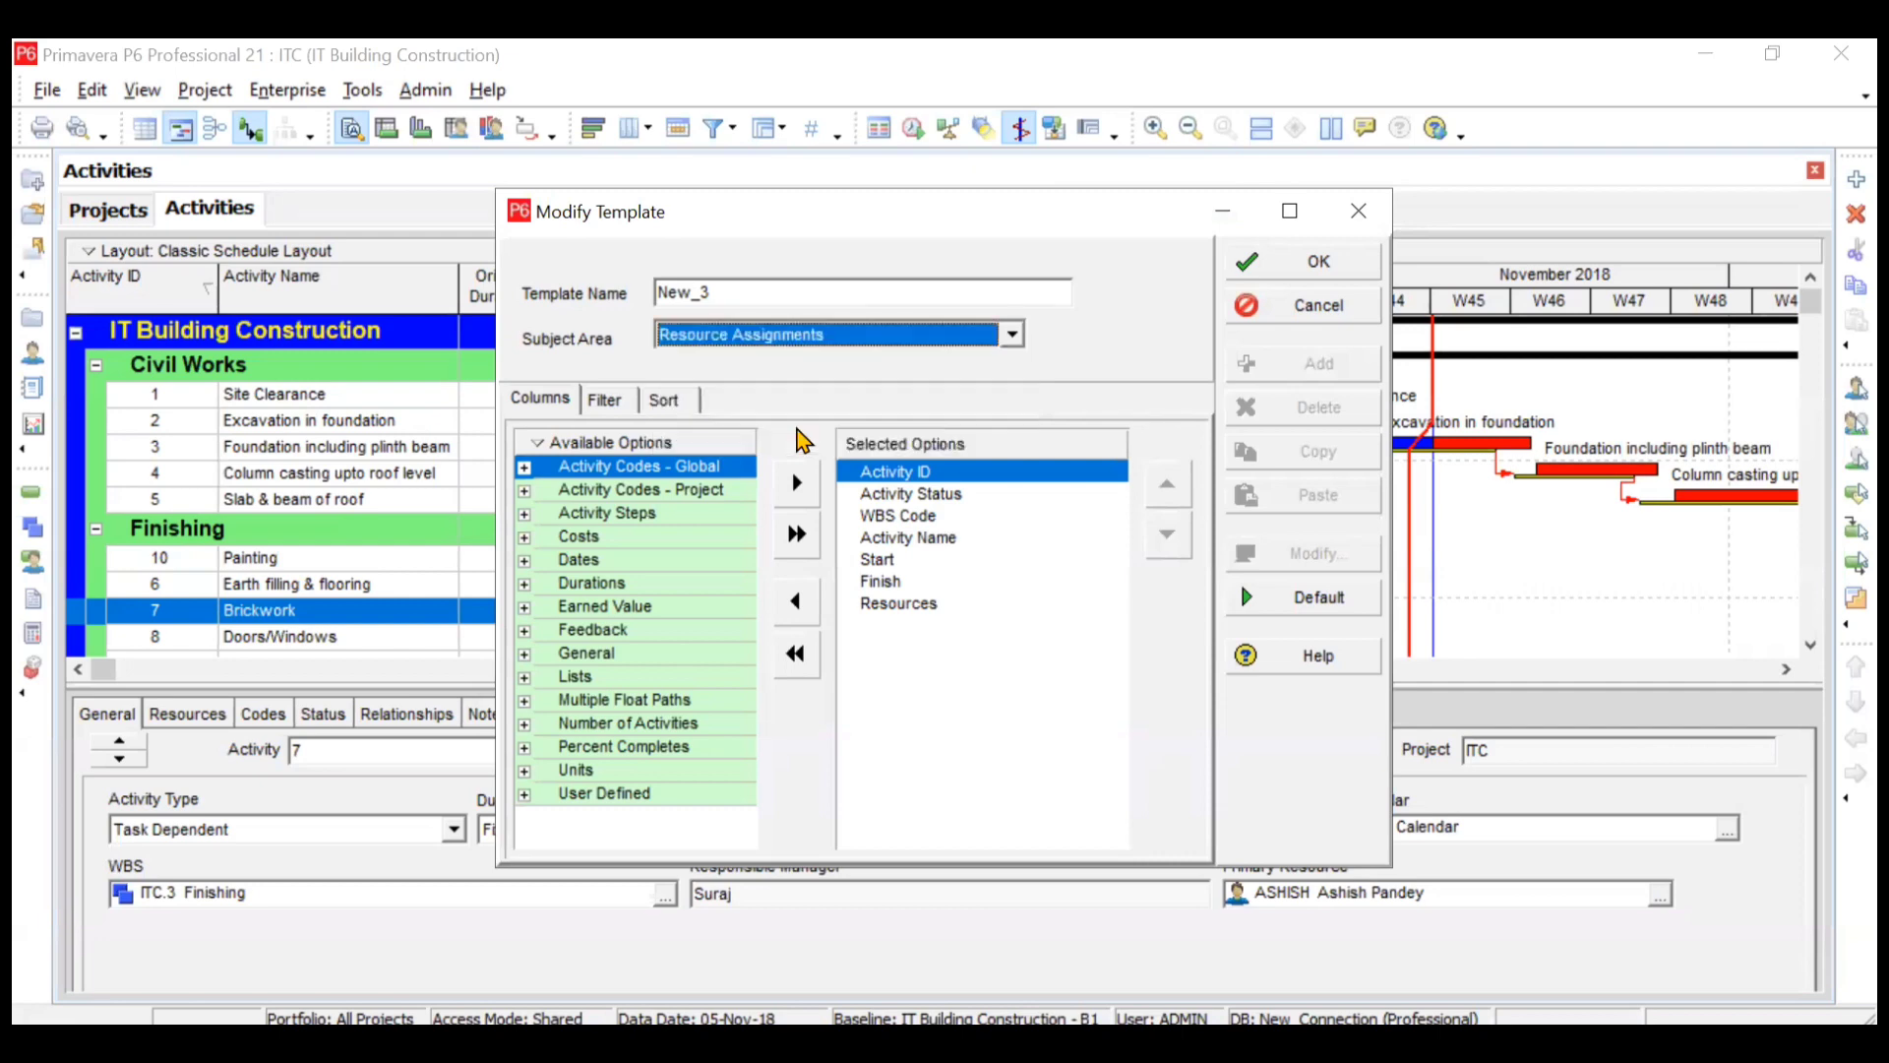
left_click(1319, 264)
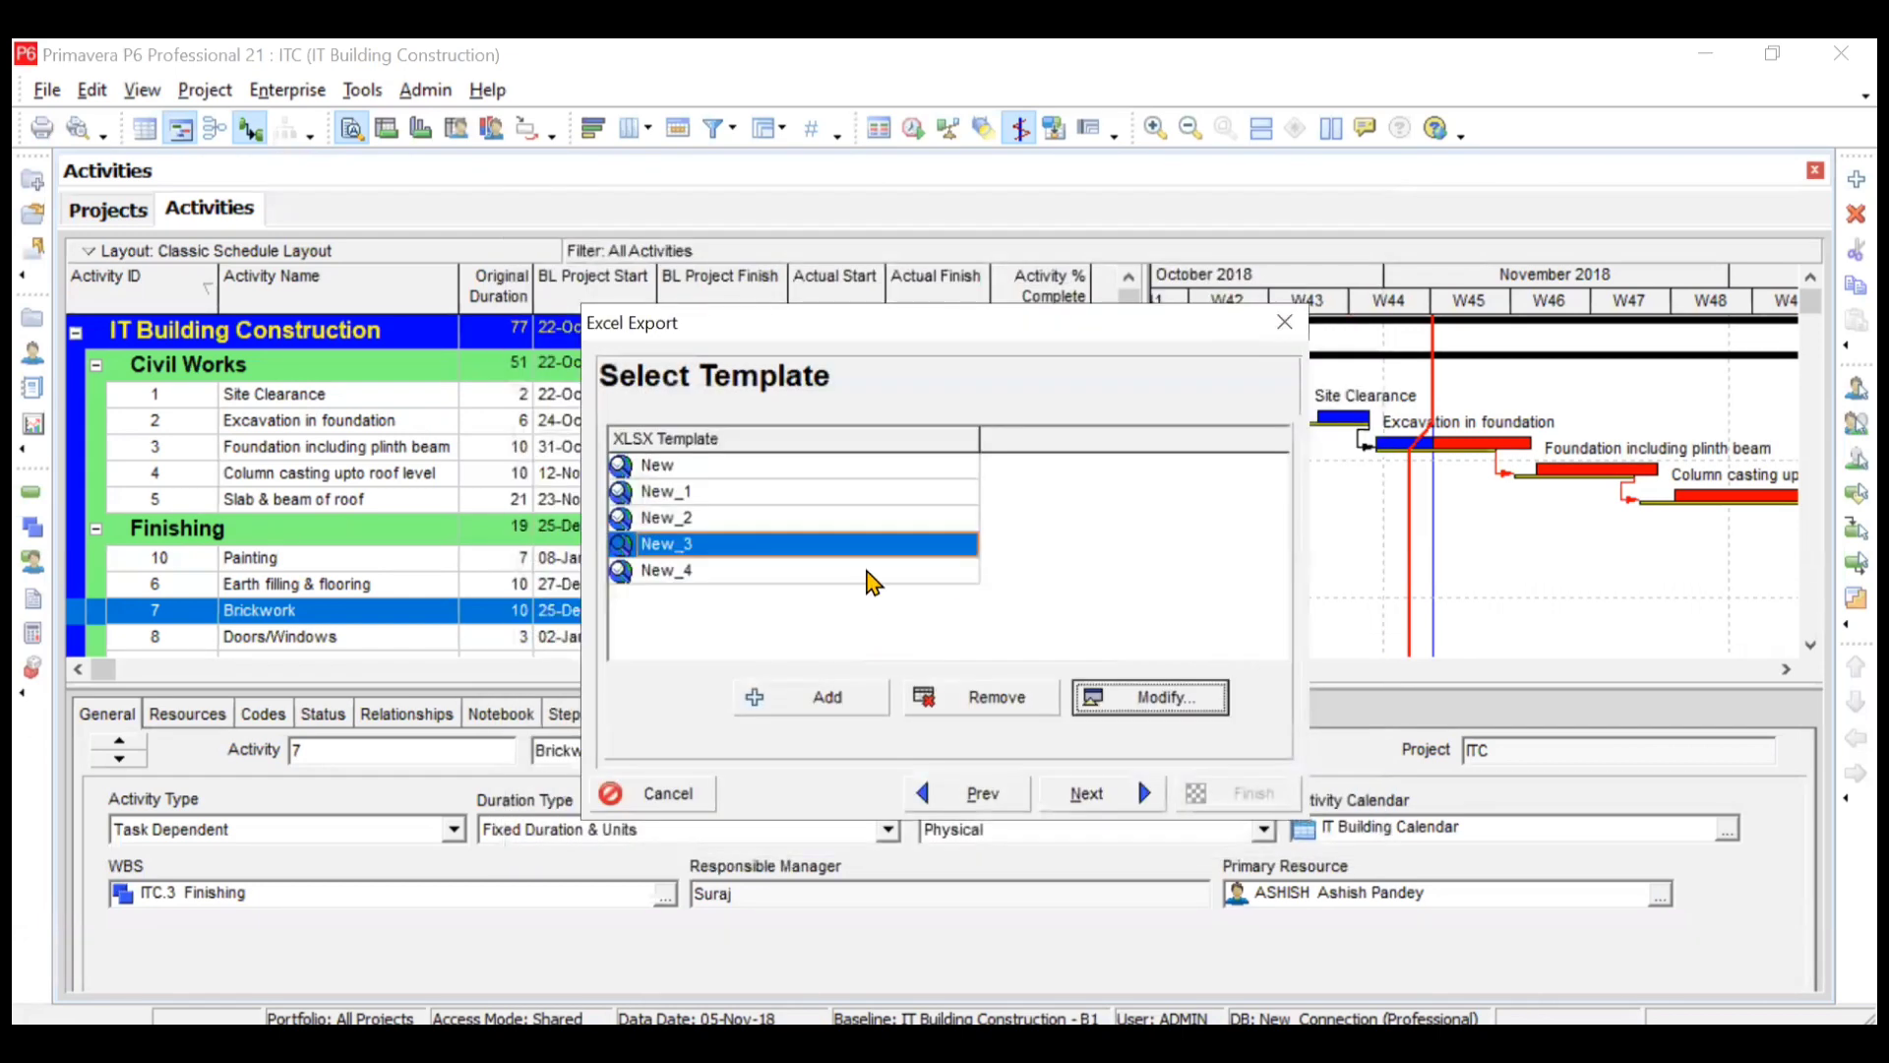
- Modify the export template New_4 by setting its subject area to Resources
left_click(868, 571)
left_click(1110, 697)
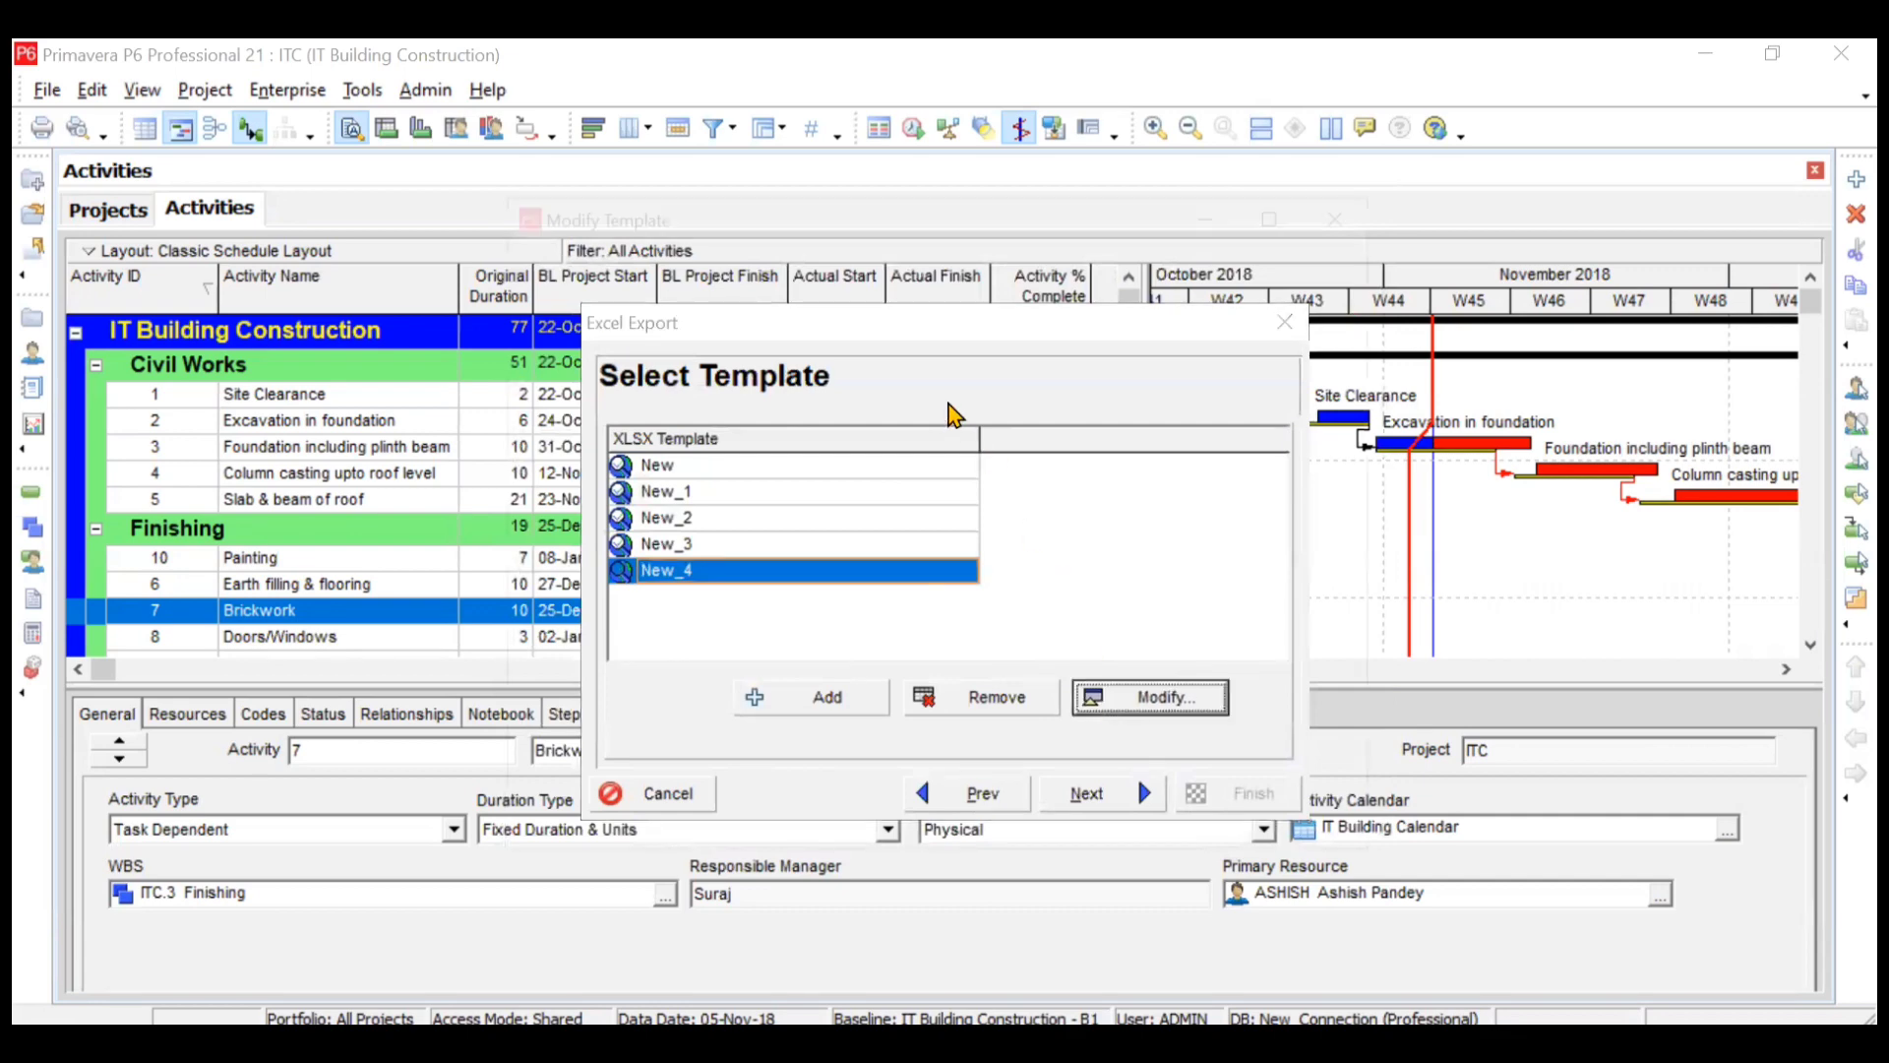
left_click(907, 339)
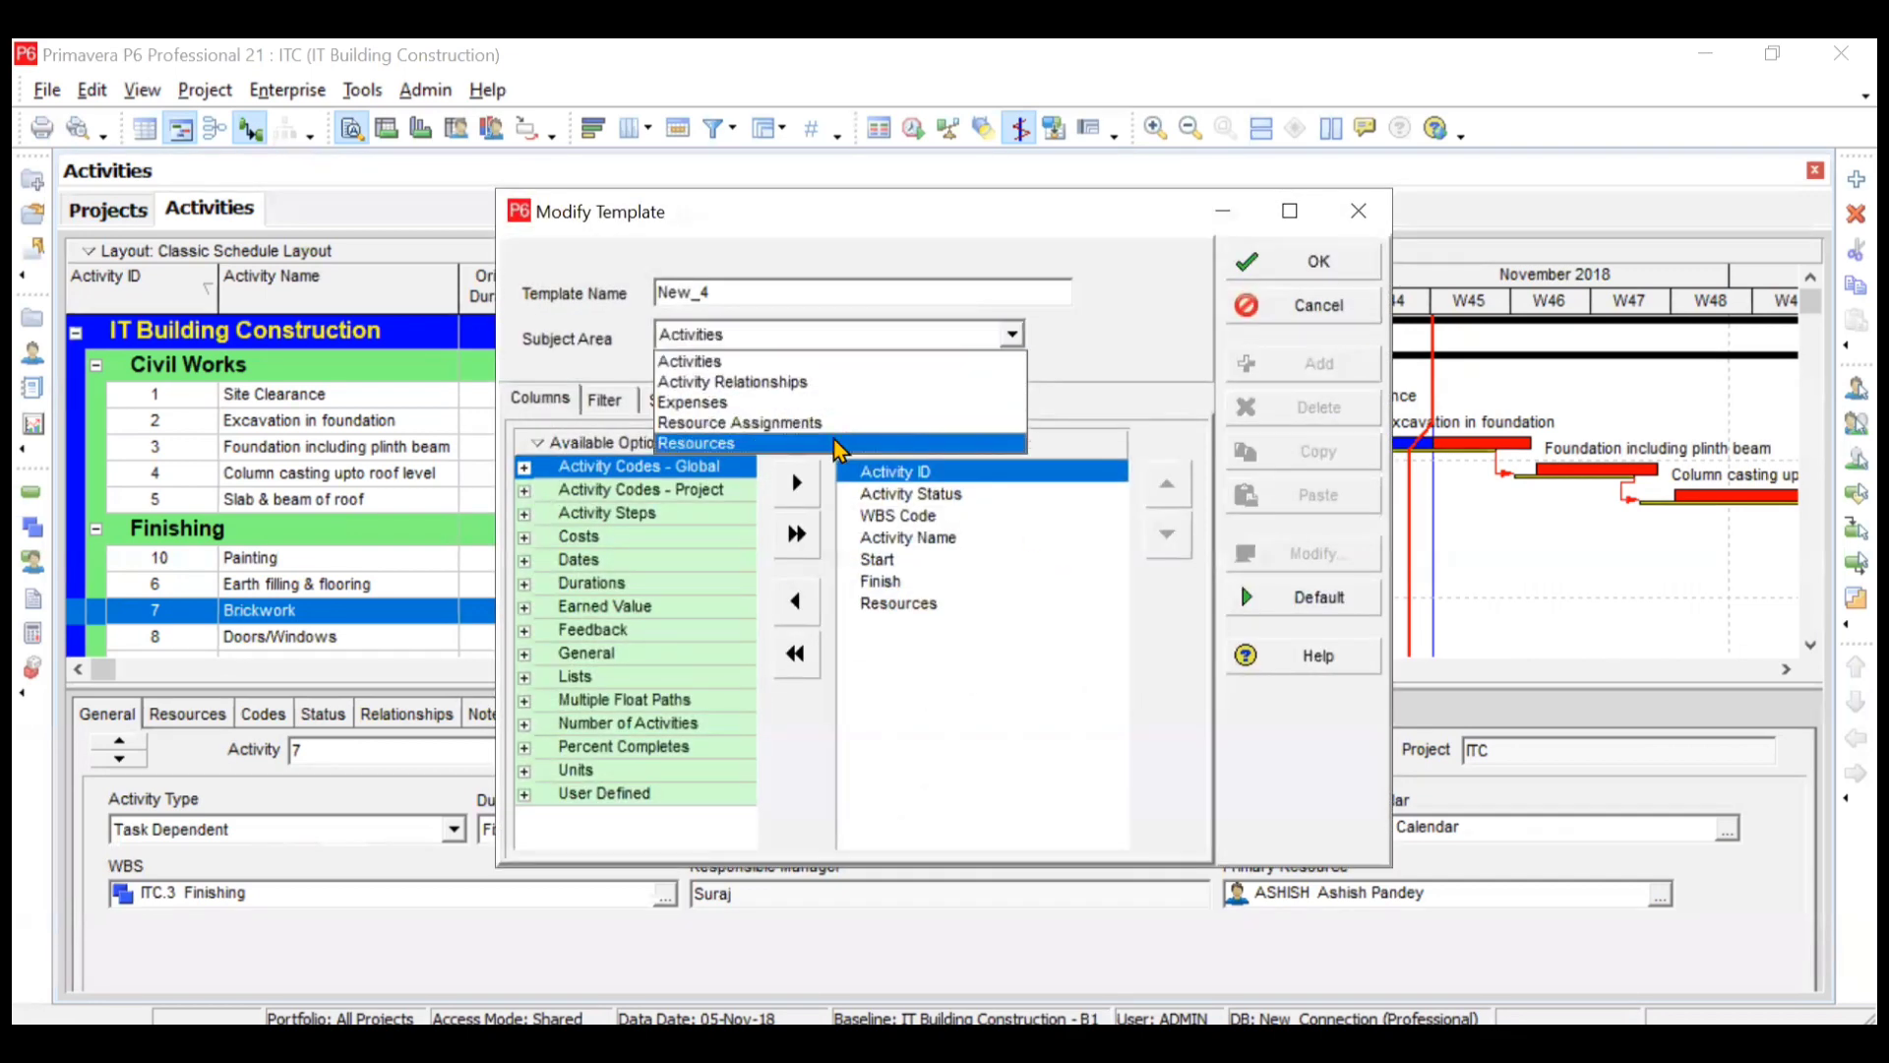
left_click(843, 439)
left_click(1356, 274)
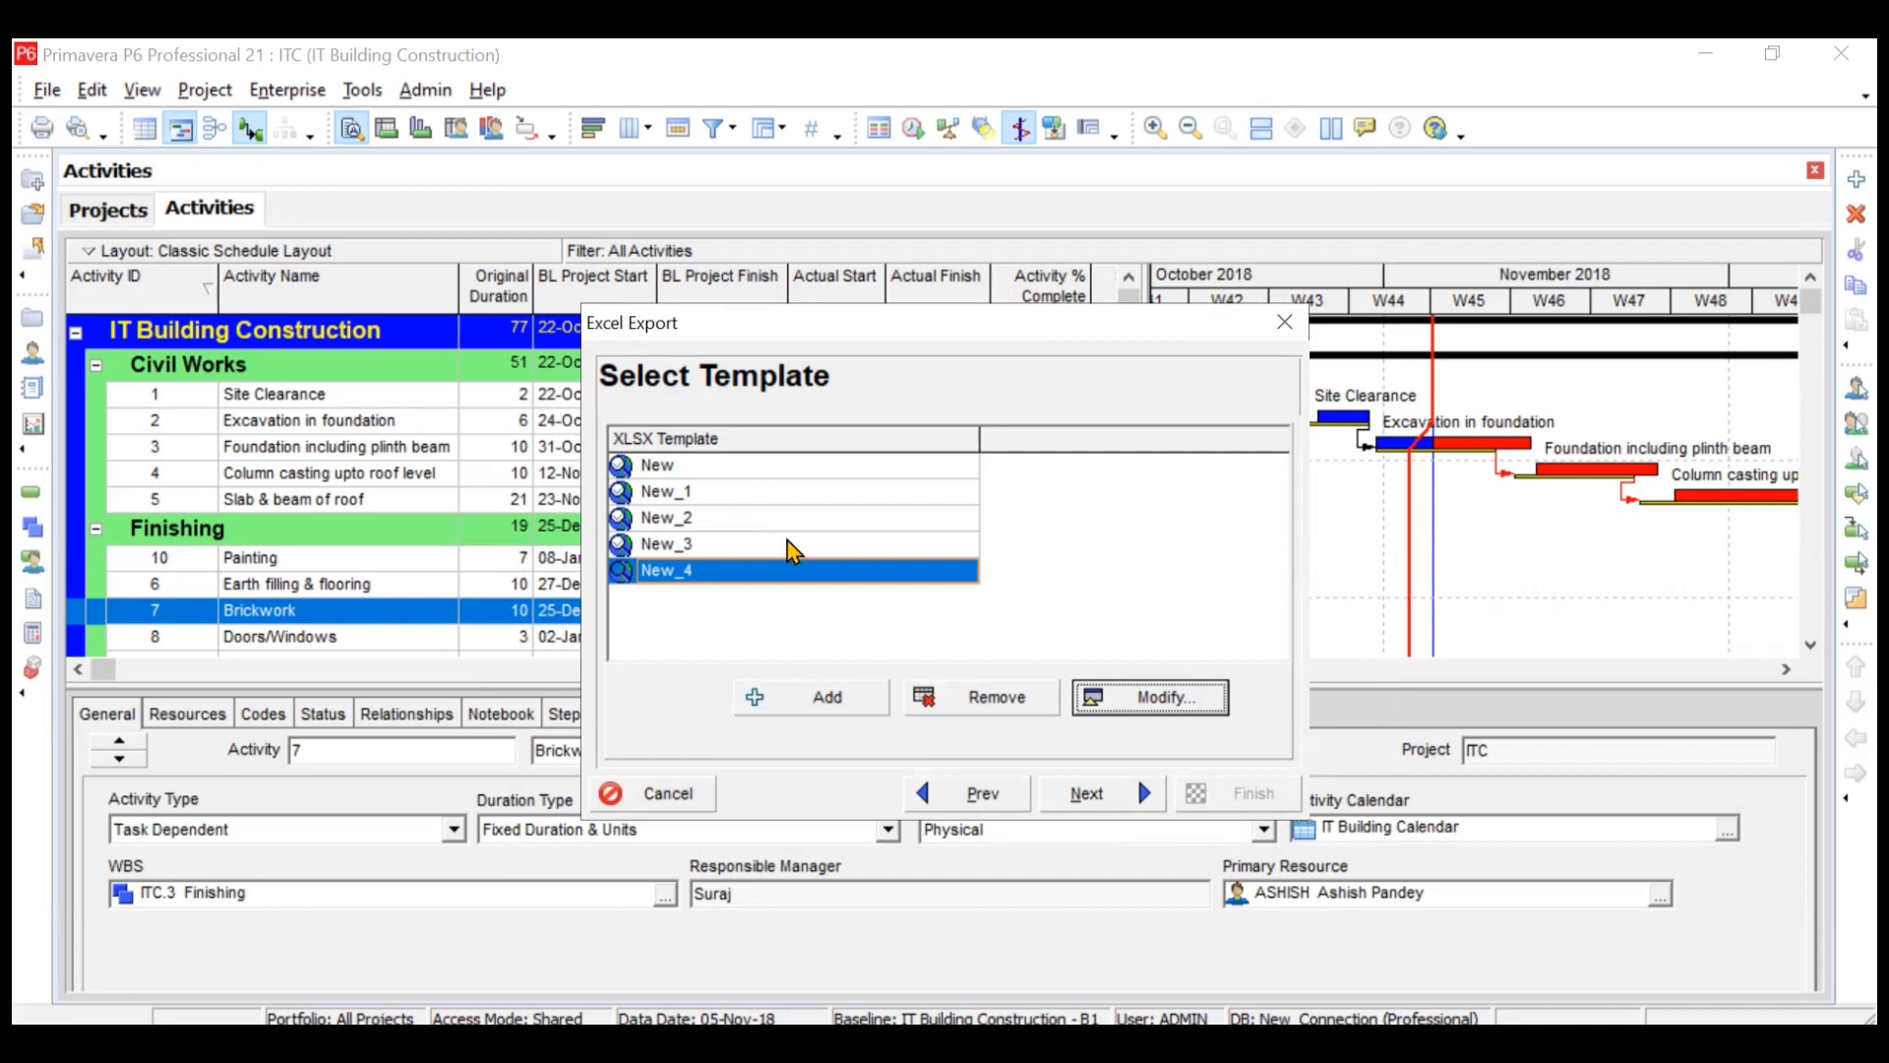
- Set the ITC project's Excel export file to ITC Spreadsheet Export, saved in the Desktop folder
left_click(1110, 797)
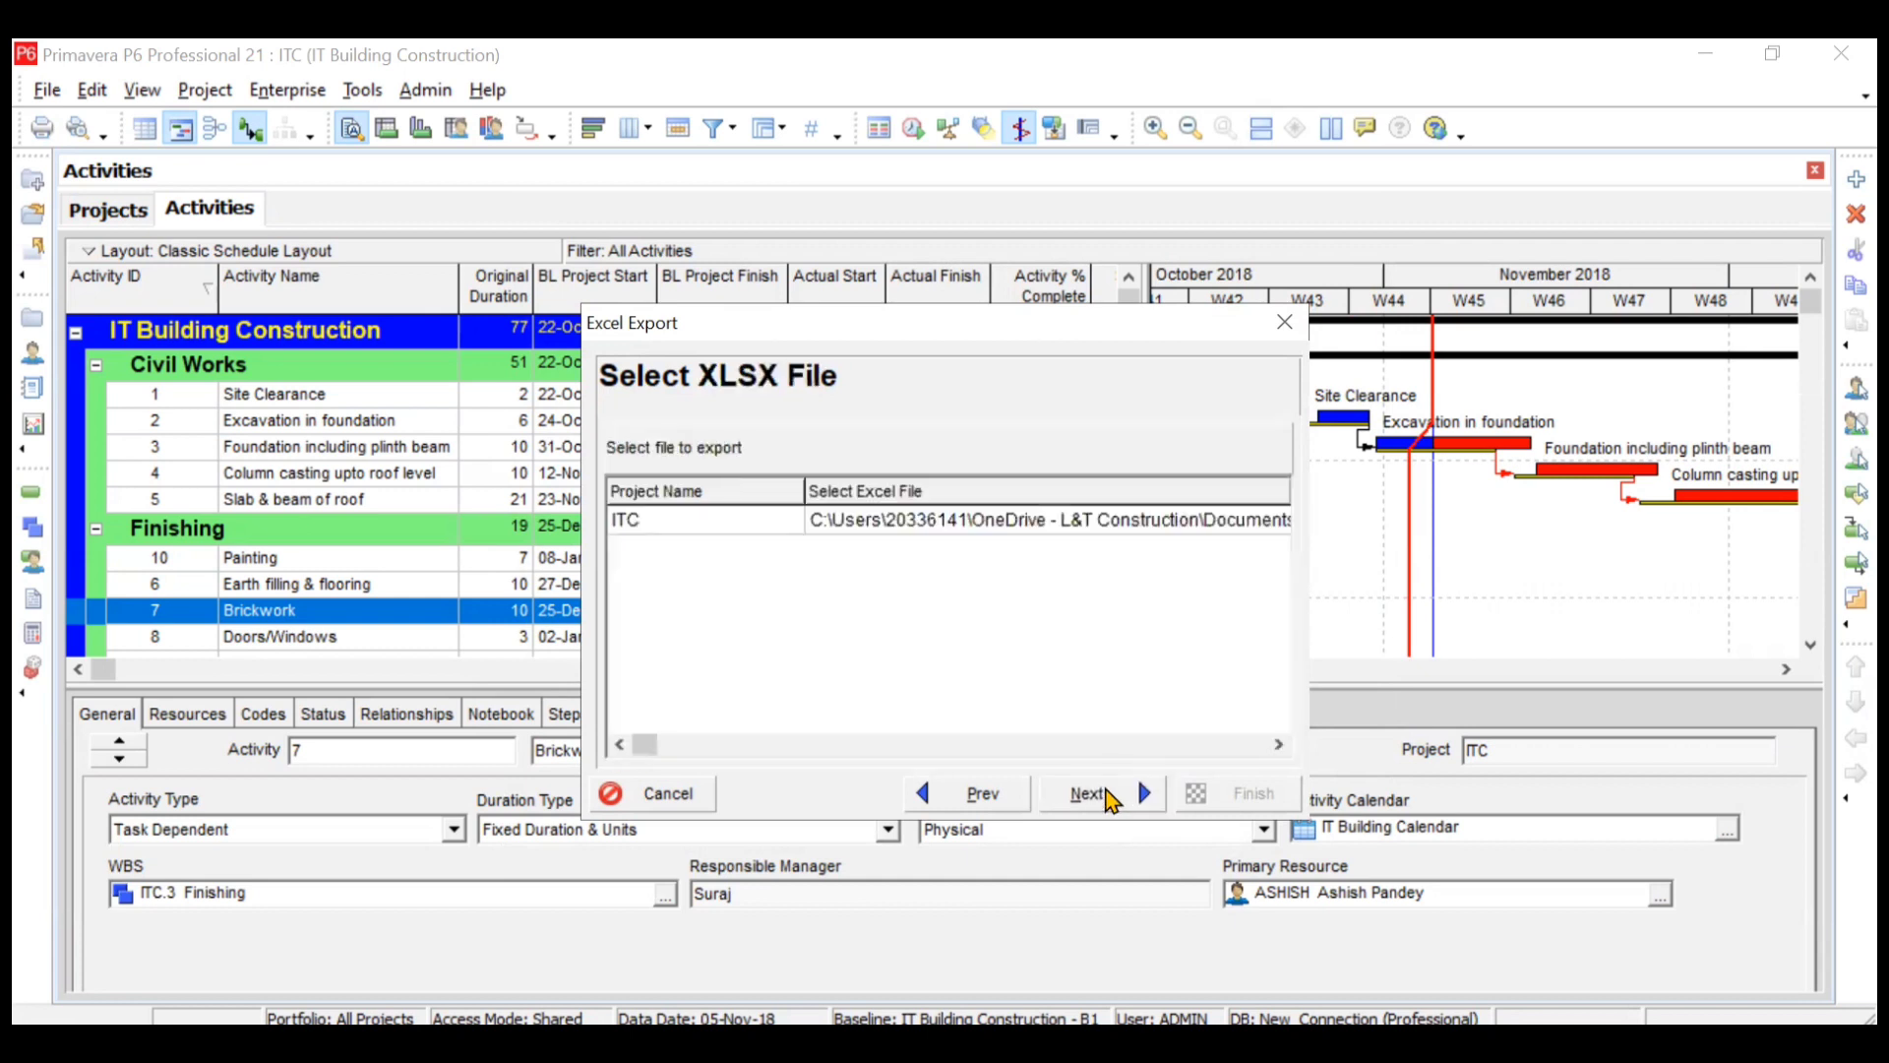
left_click(863, 530)
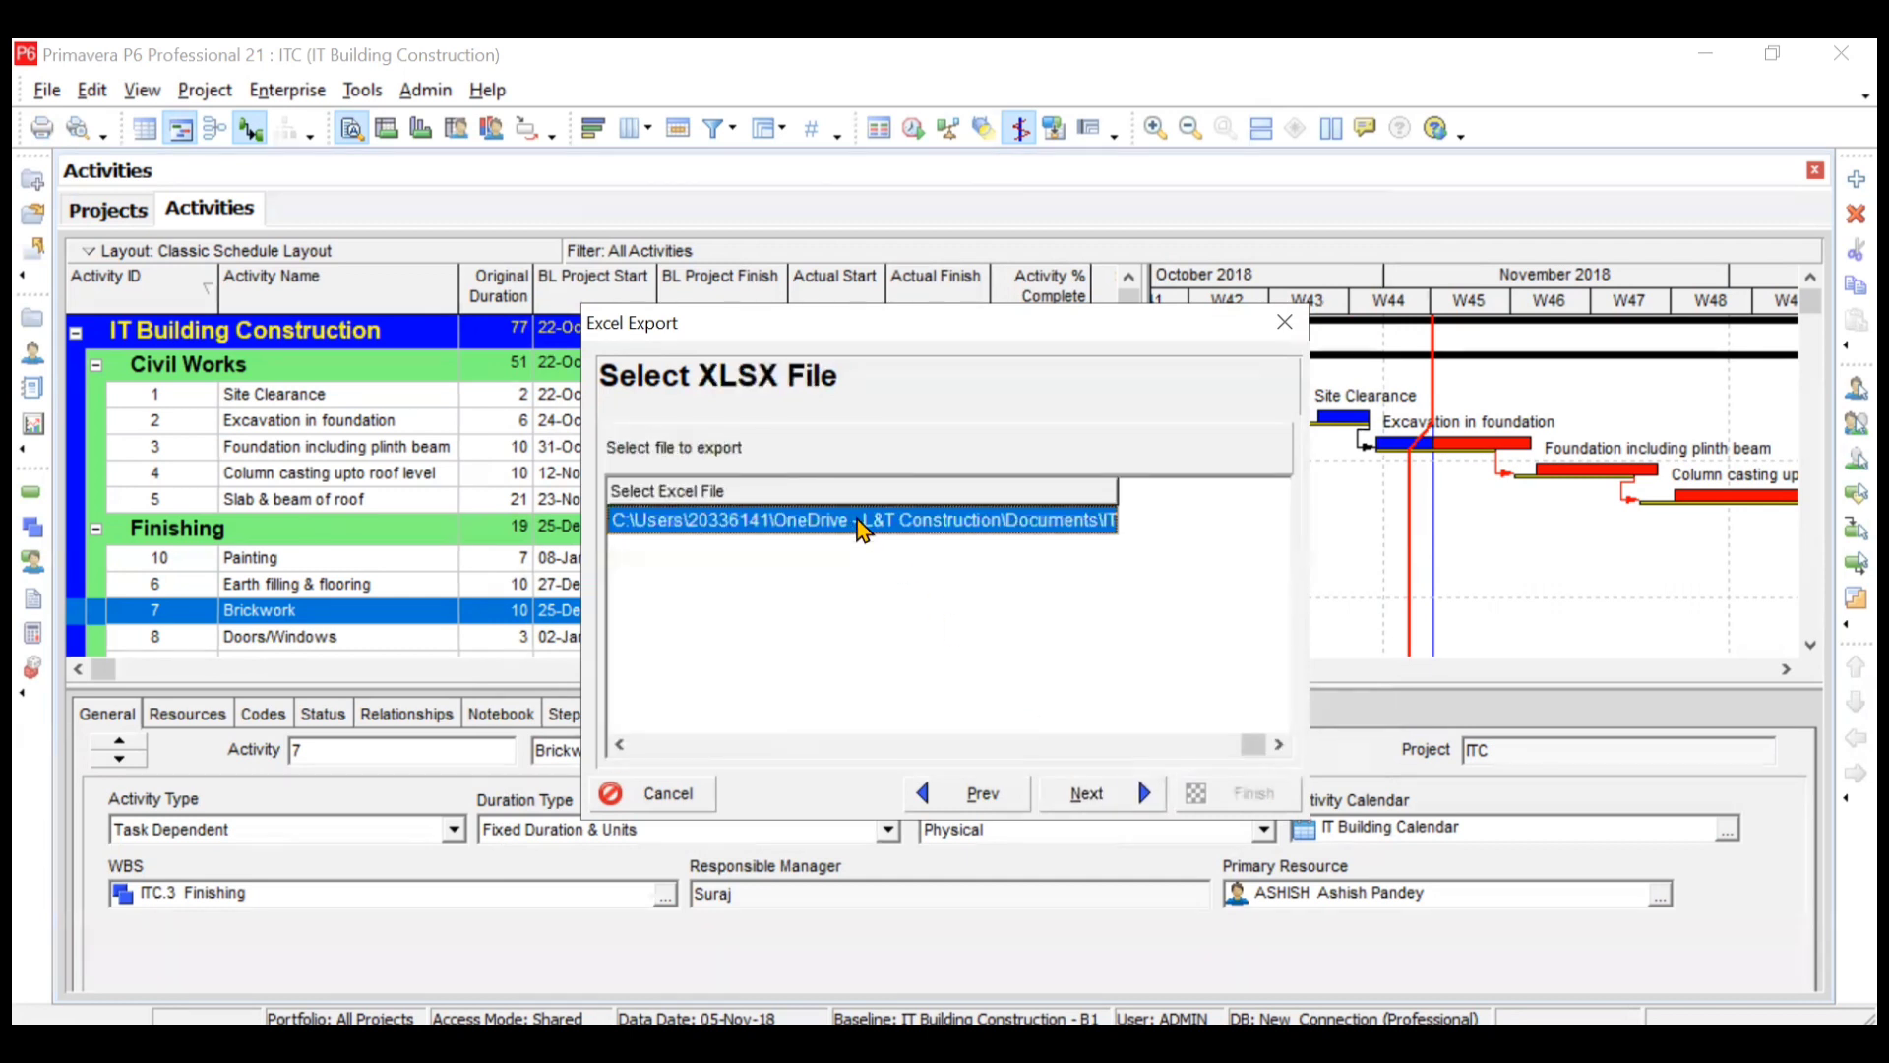
left_click(1105, 521)
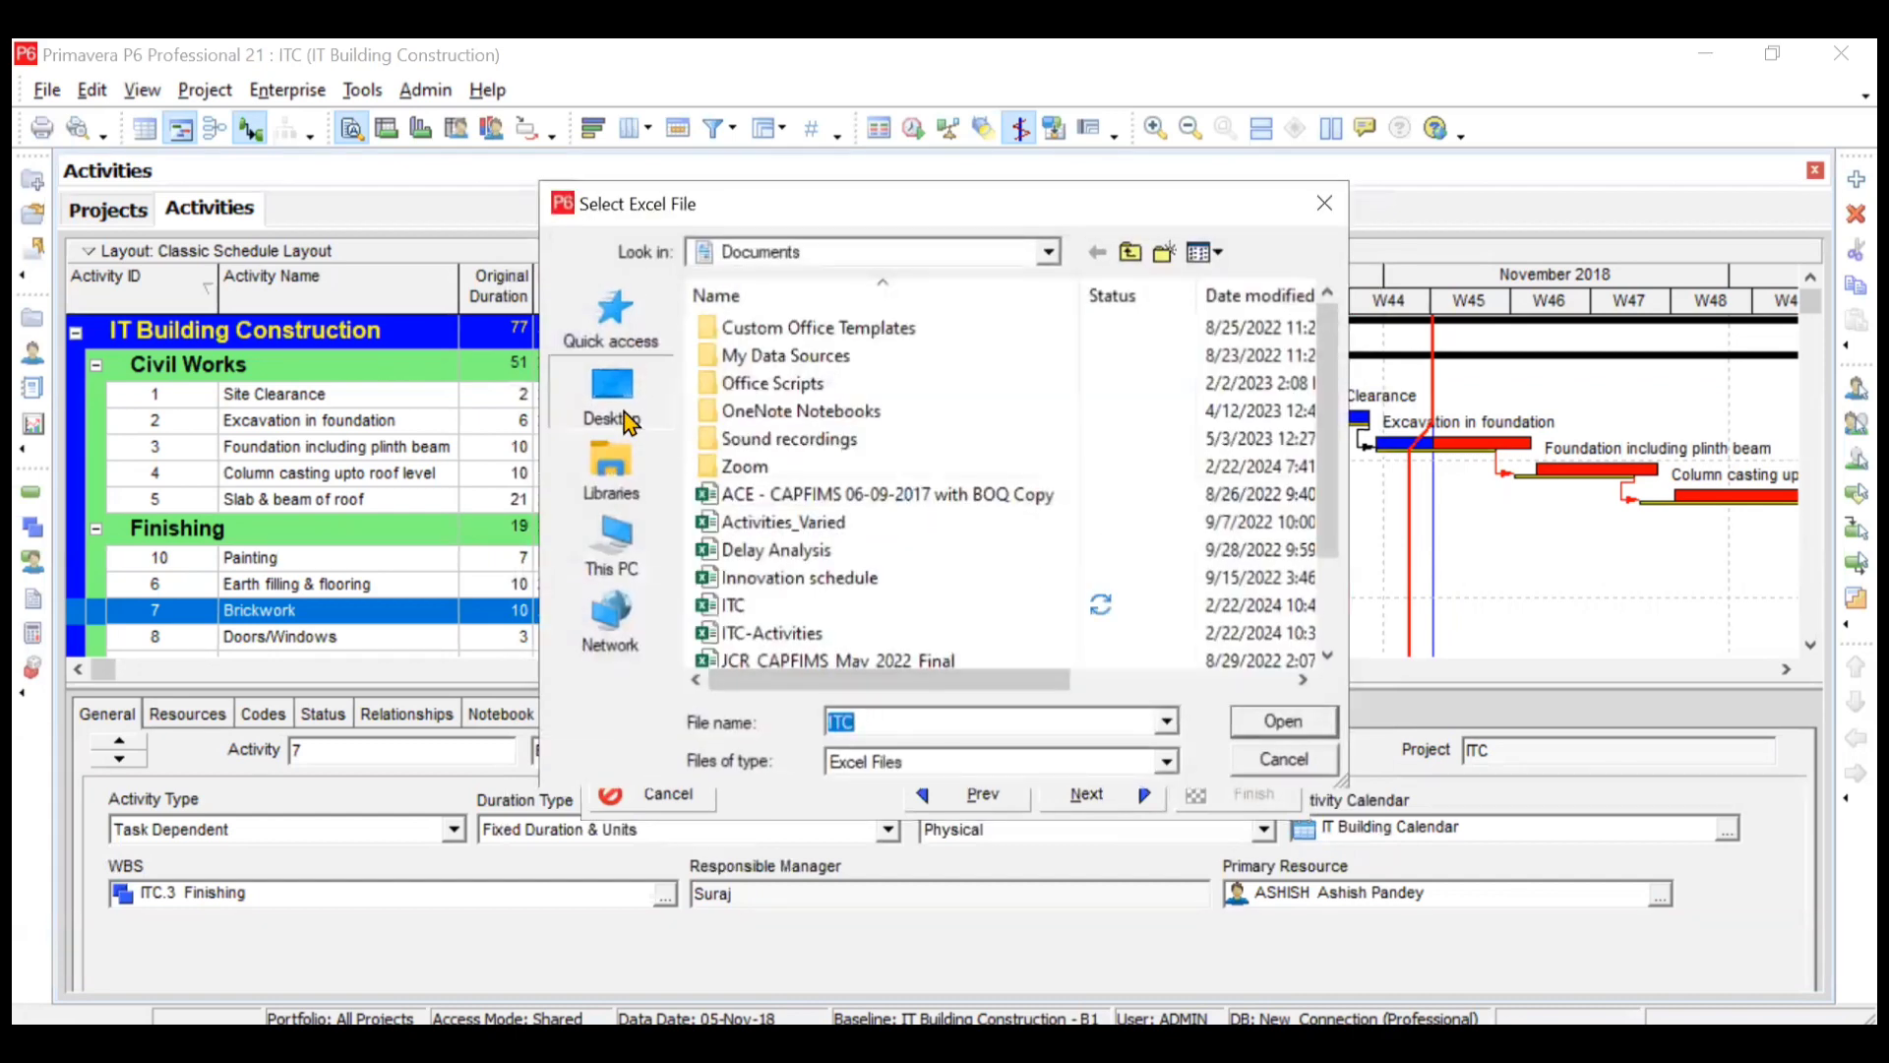
left_click(613, 403)
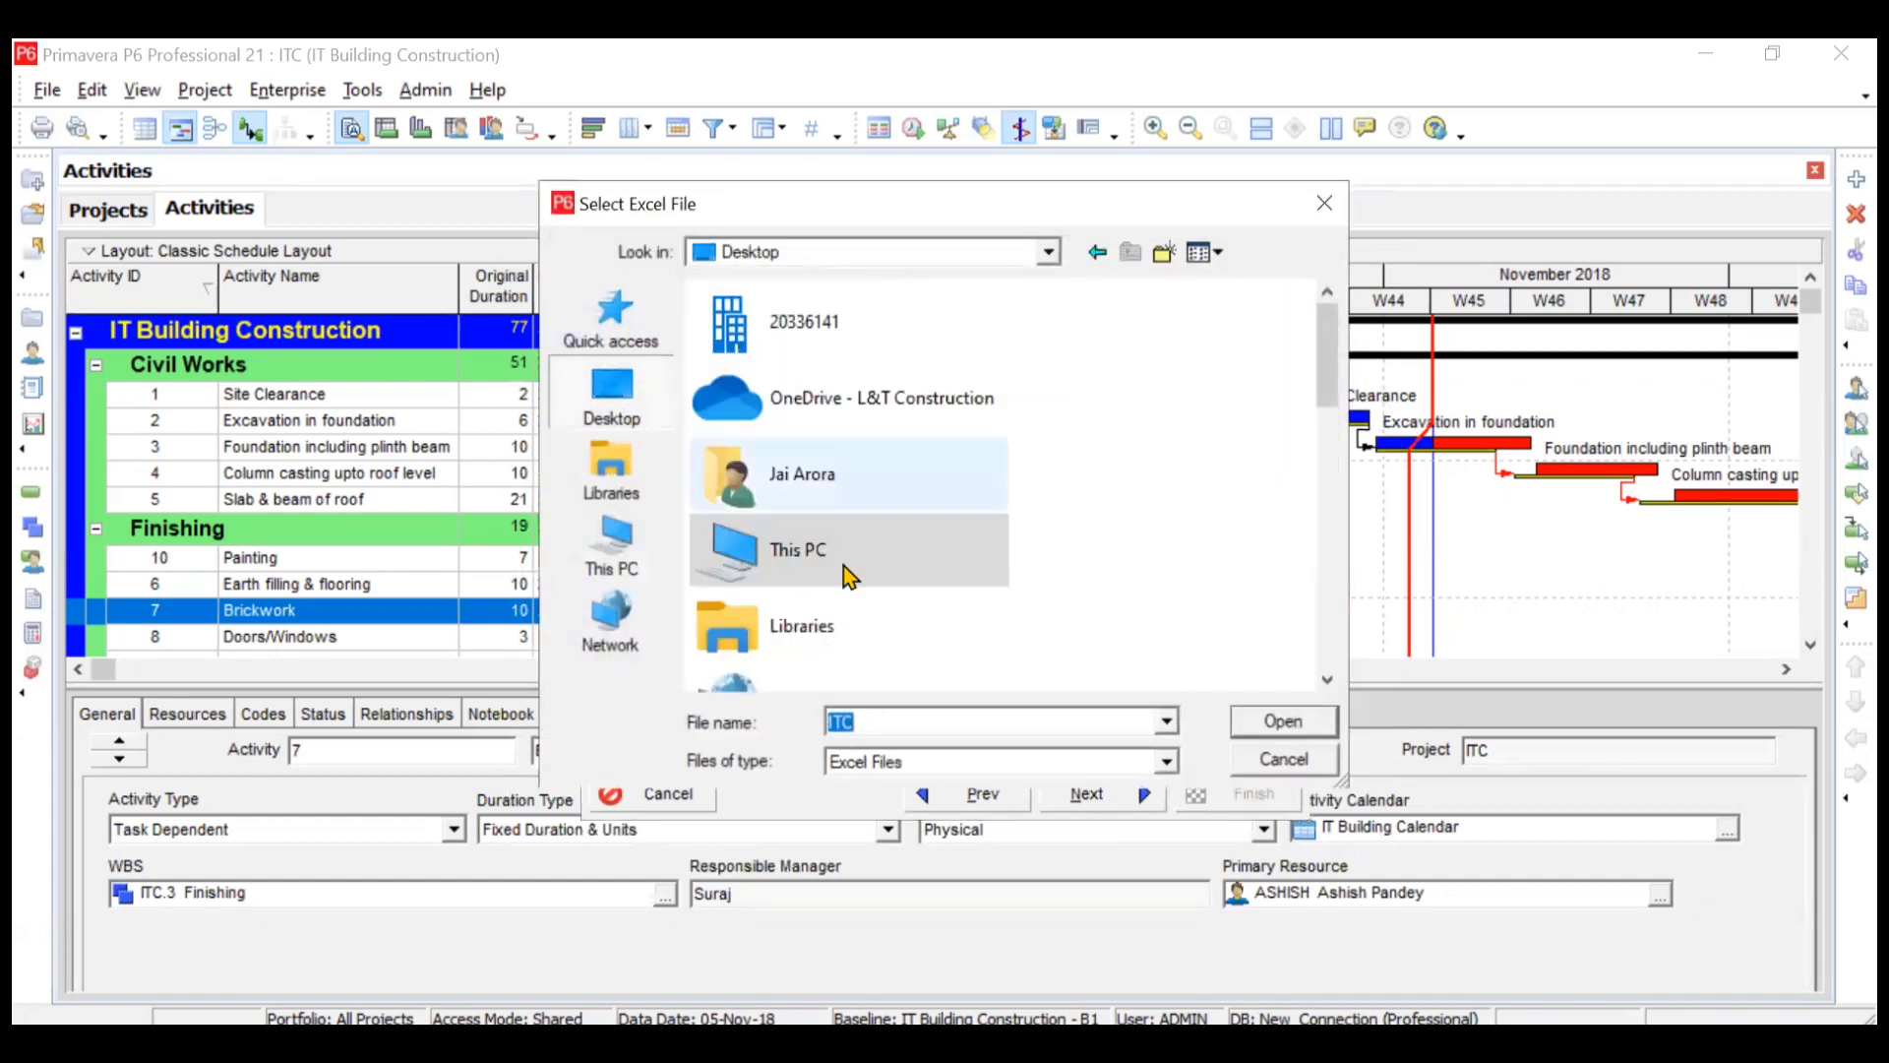
left_click(890, 716)
type("Spreadsheet Export")
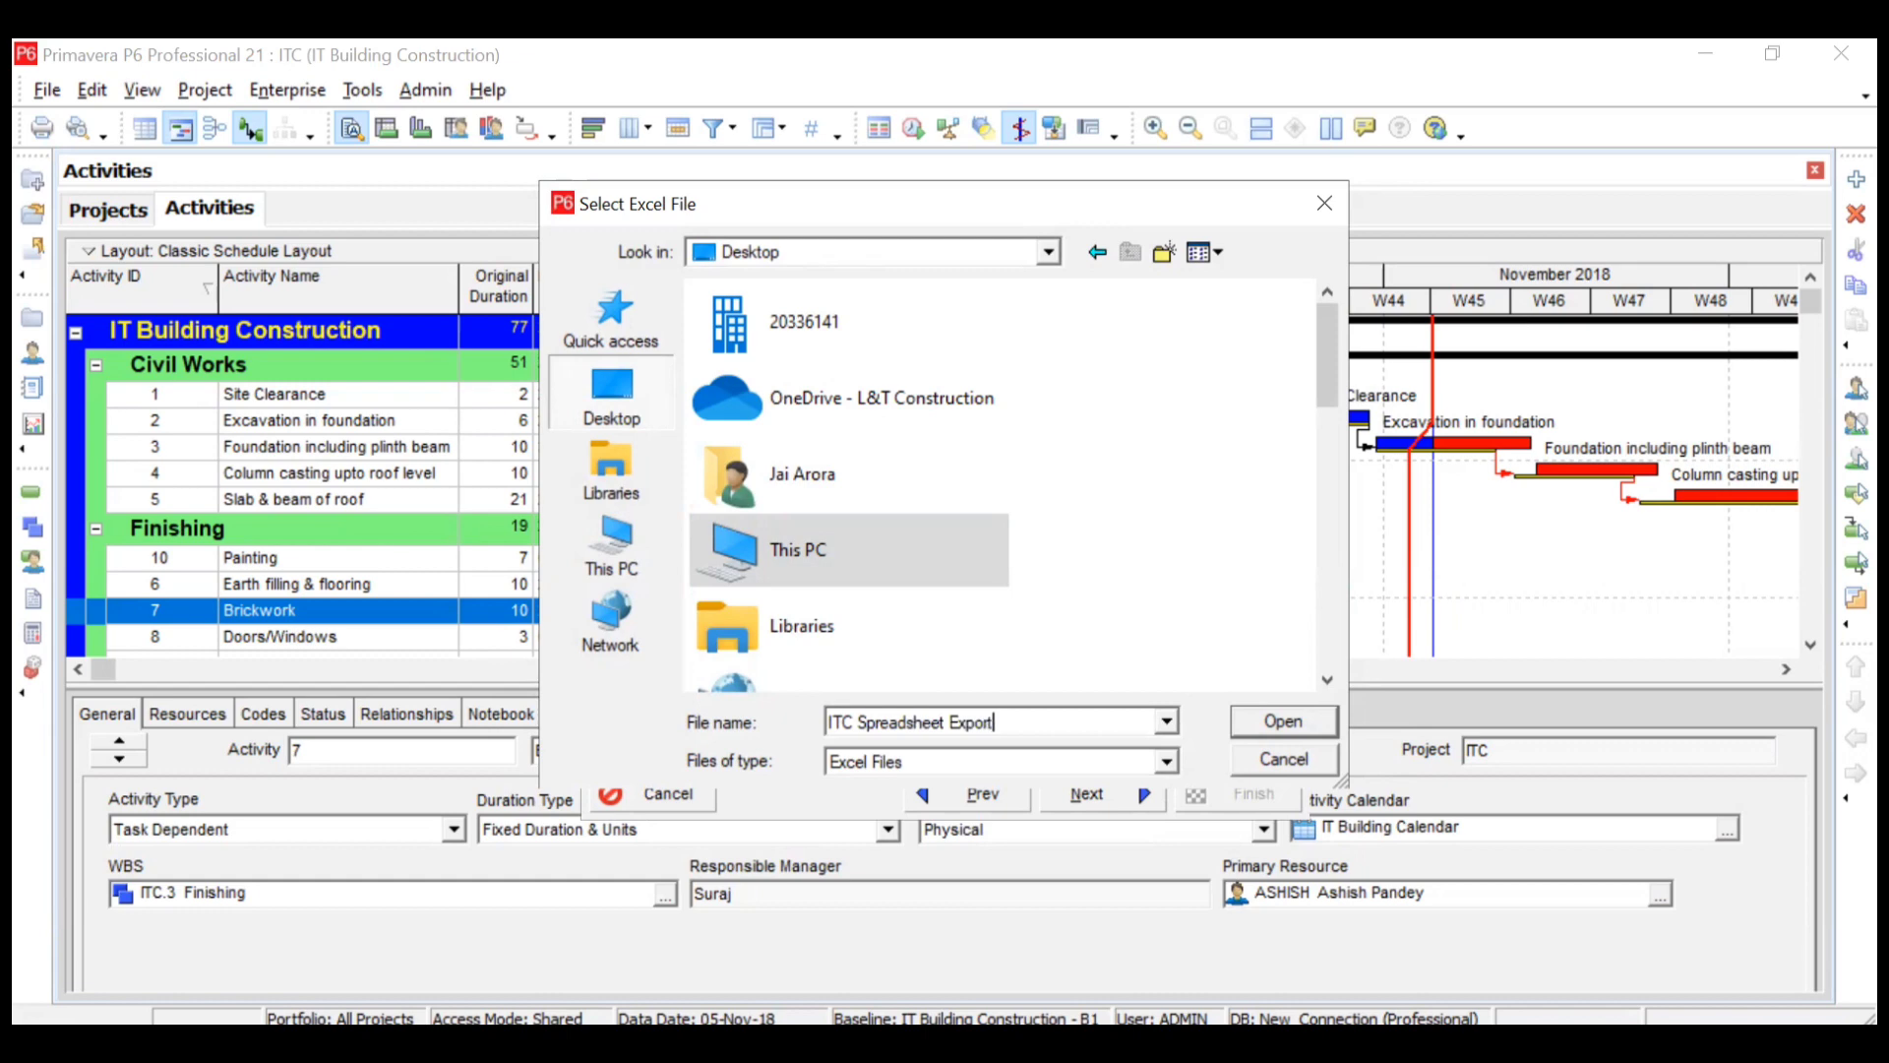
left_click(1285, 724)
- Proceed through the summary, finish the spreadsheet export and close the export result
left_click(1151, 795)
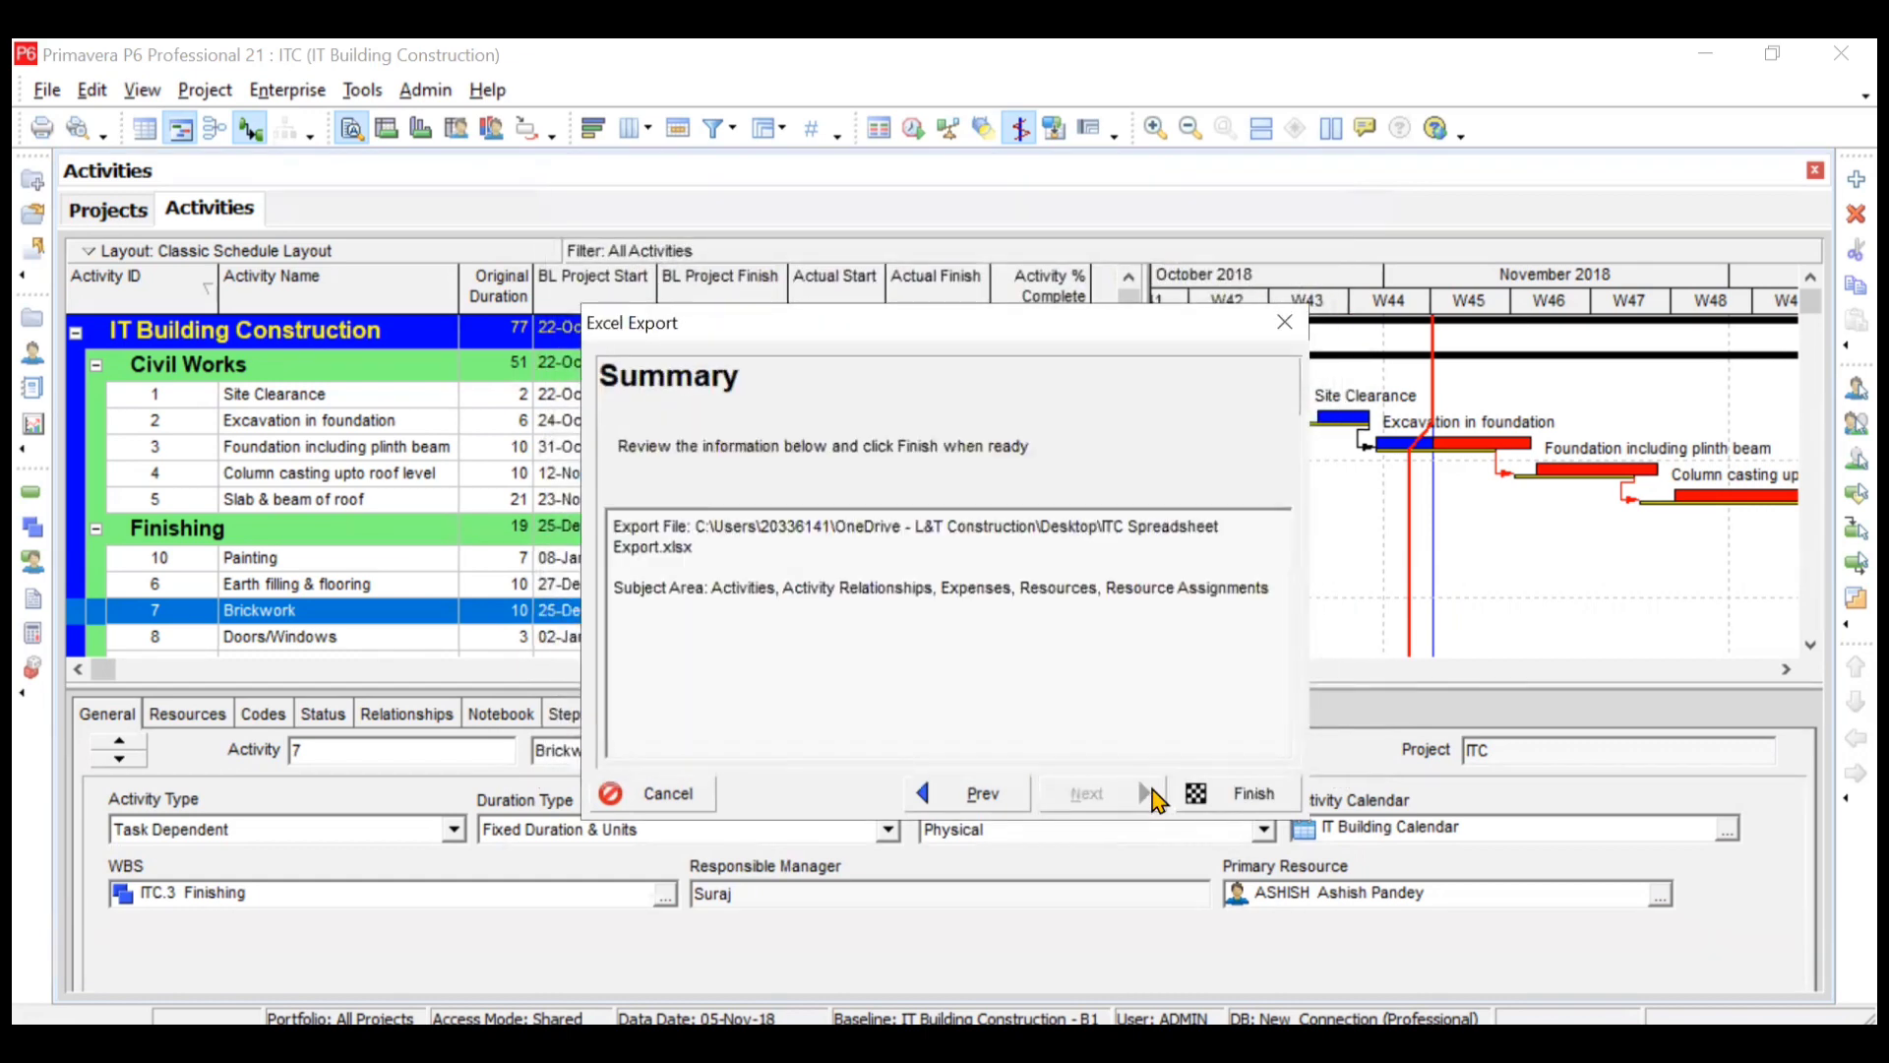
left_click(1250, 795)
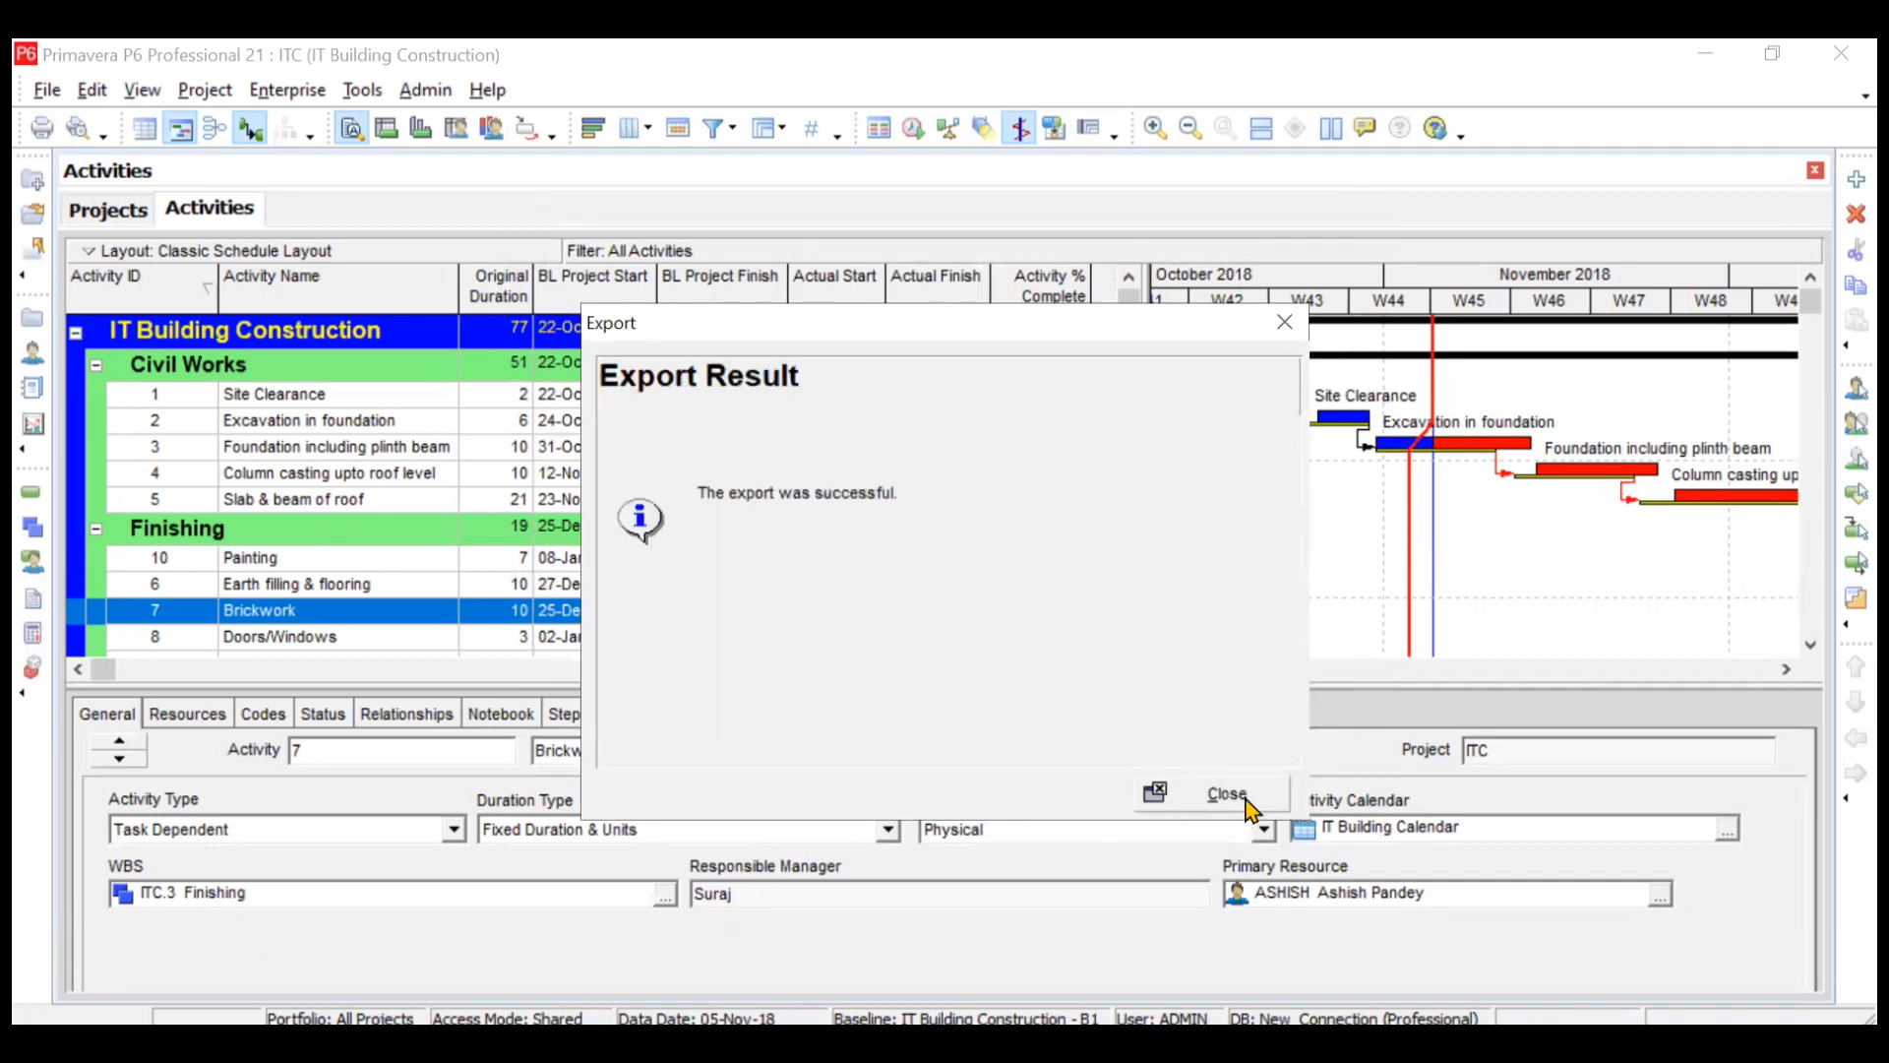
left_click(1242, 801)
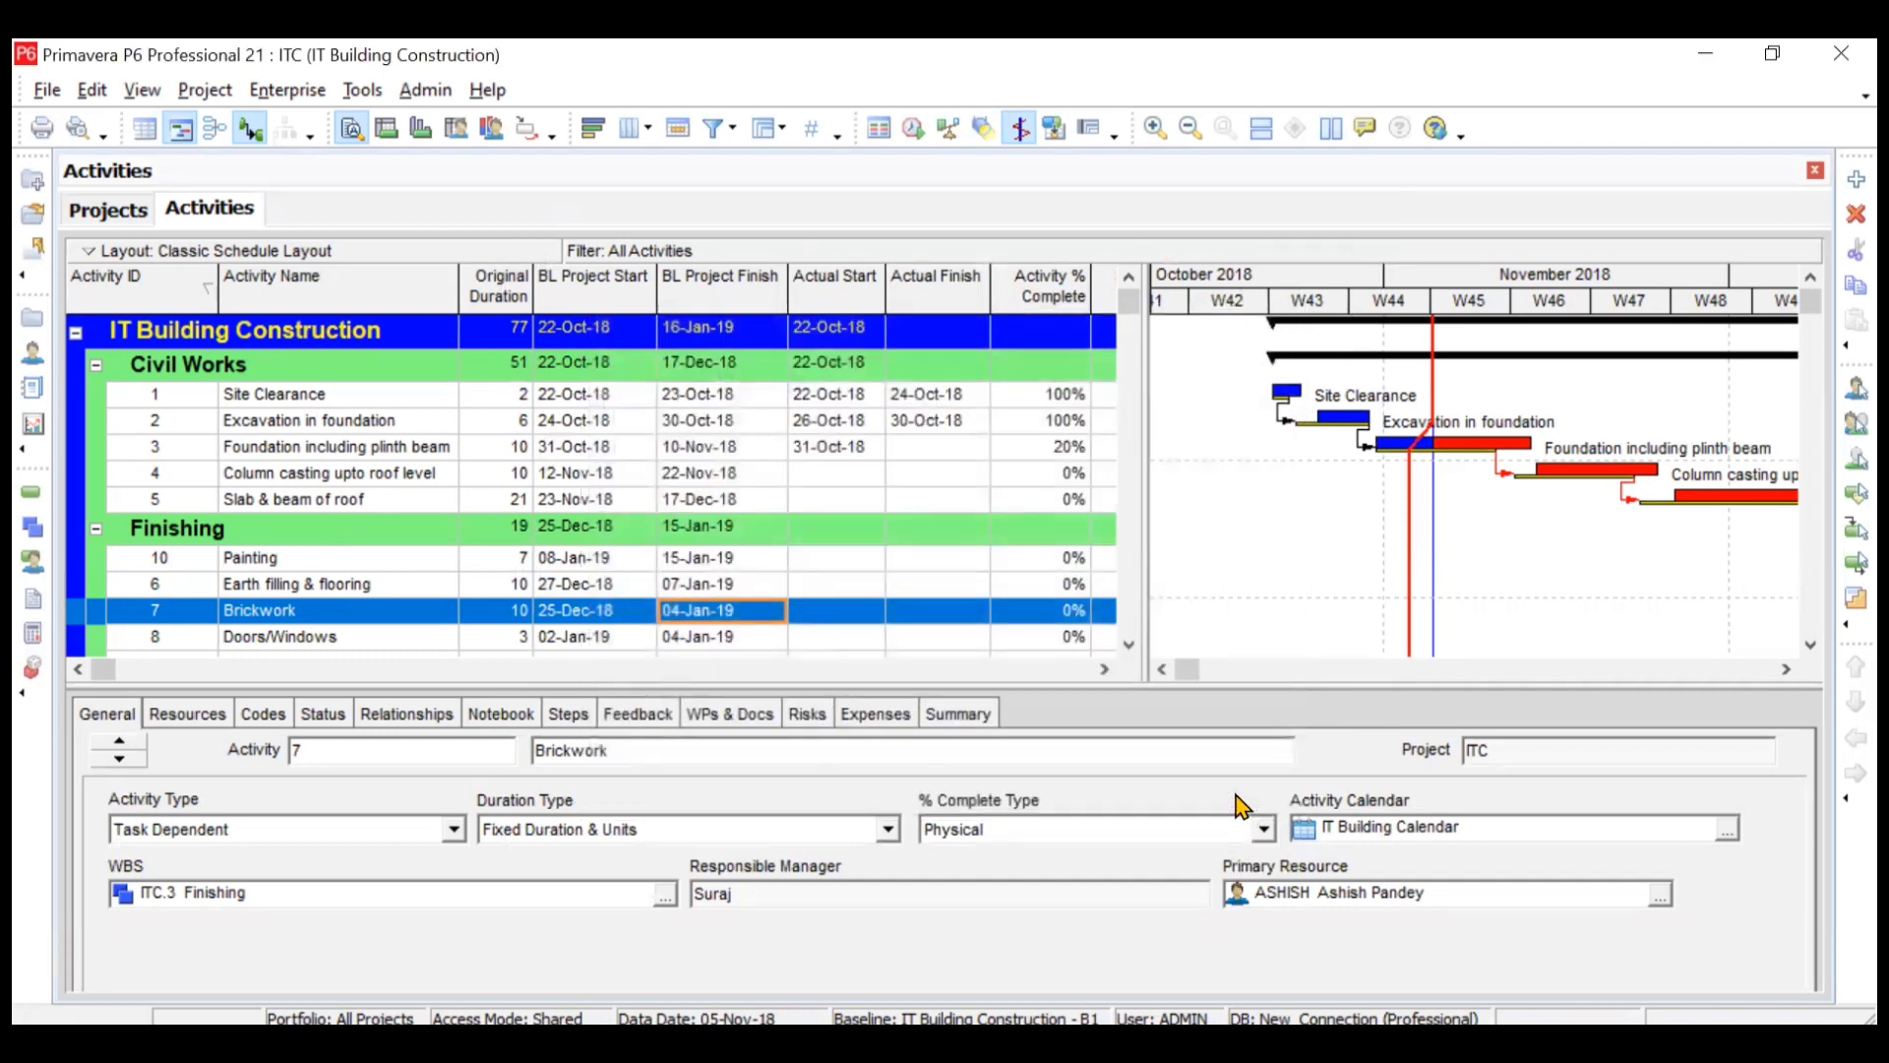
- Show the desktop and move the ITC Spreadsheet Export file to an empty area above the ITC Primavera export file
key("super+d")
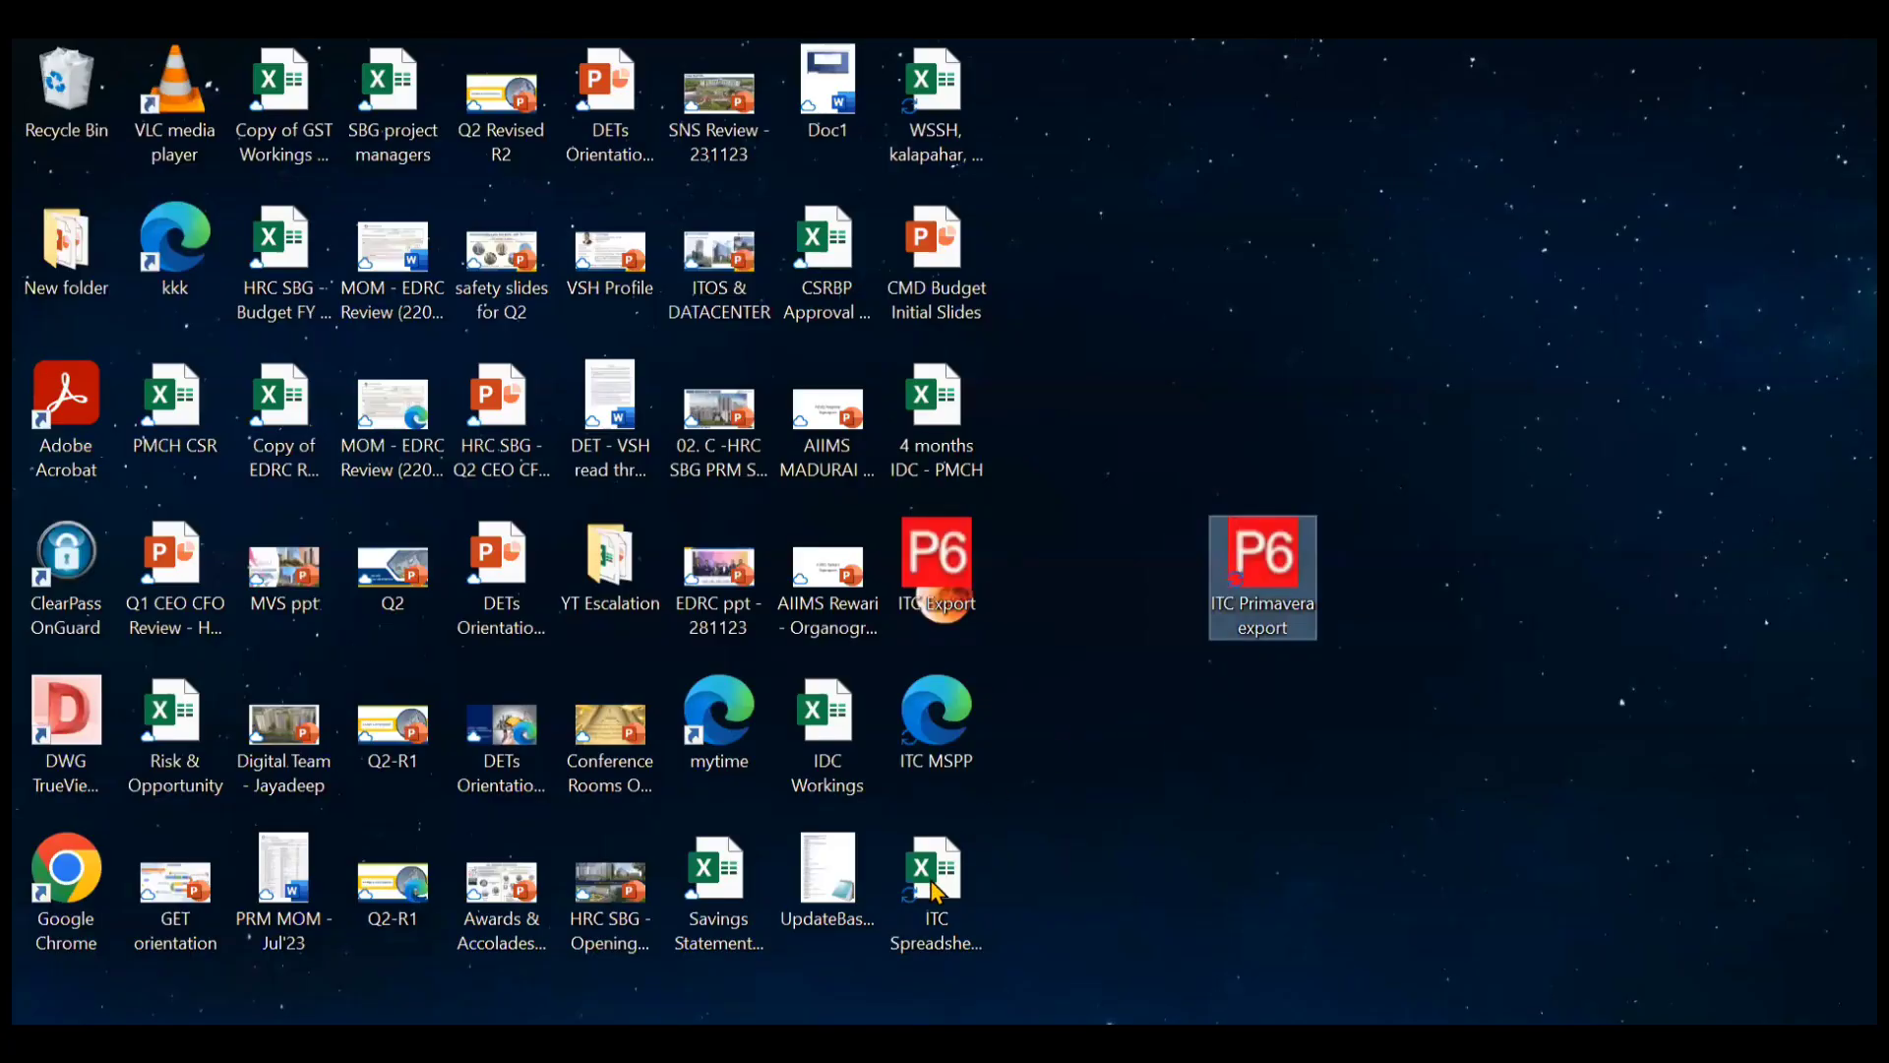
left_click(955, 859)
left_click_drag(955, 859, 1176, 393)
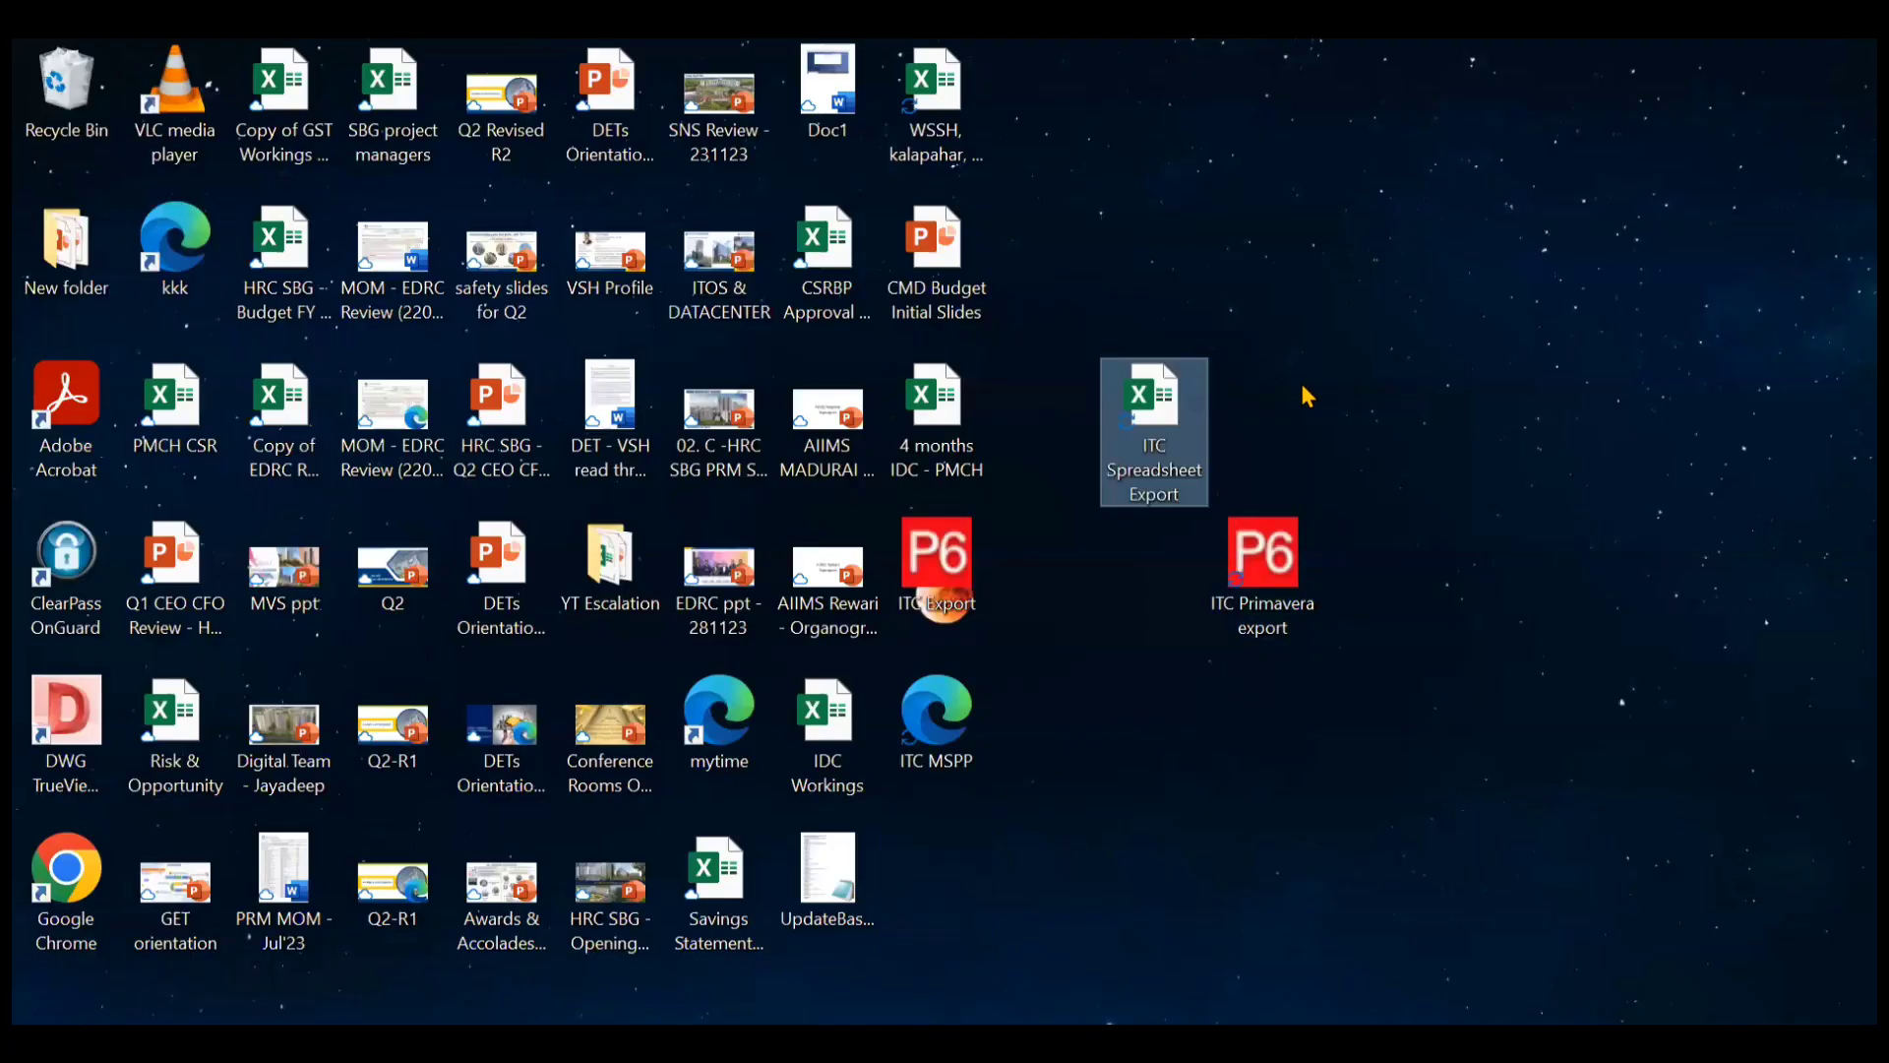
- Open ITC Spreadsheet Export in Excel and examine the exported data on the TASK, TASKPRED and PROJCOST sheets
double_click(1184, 418)
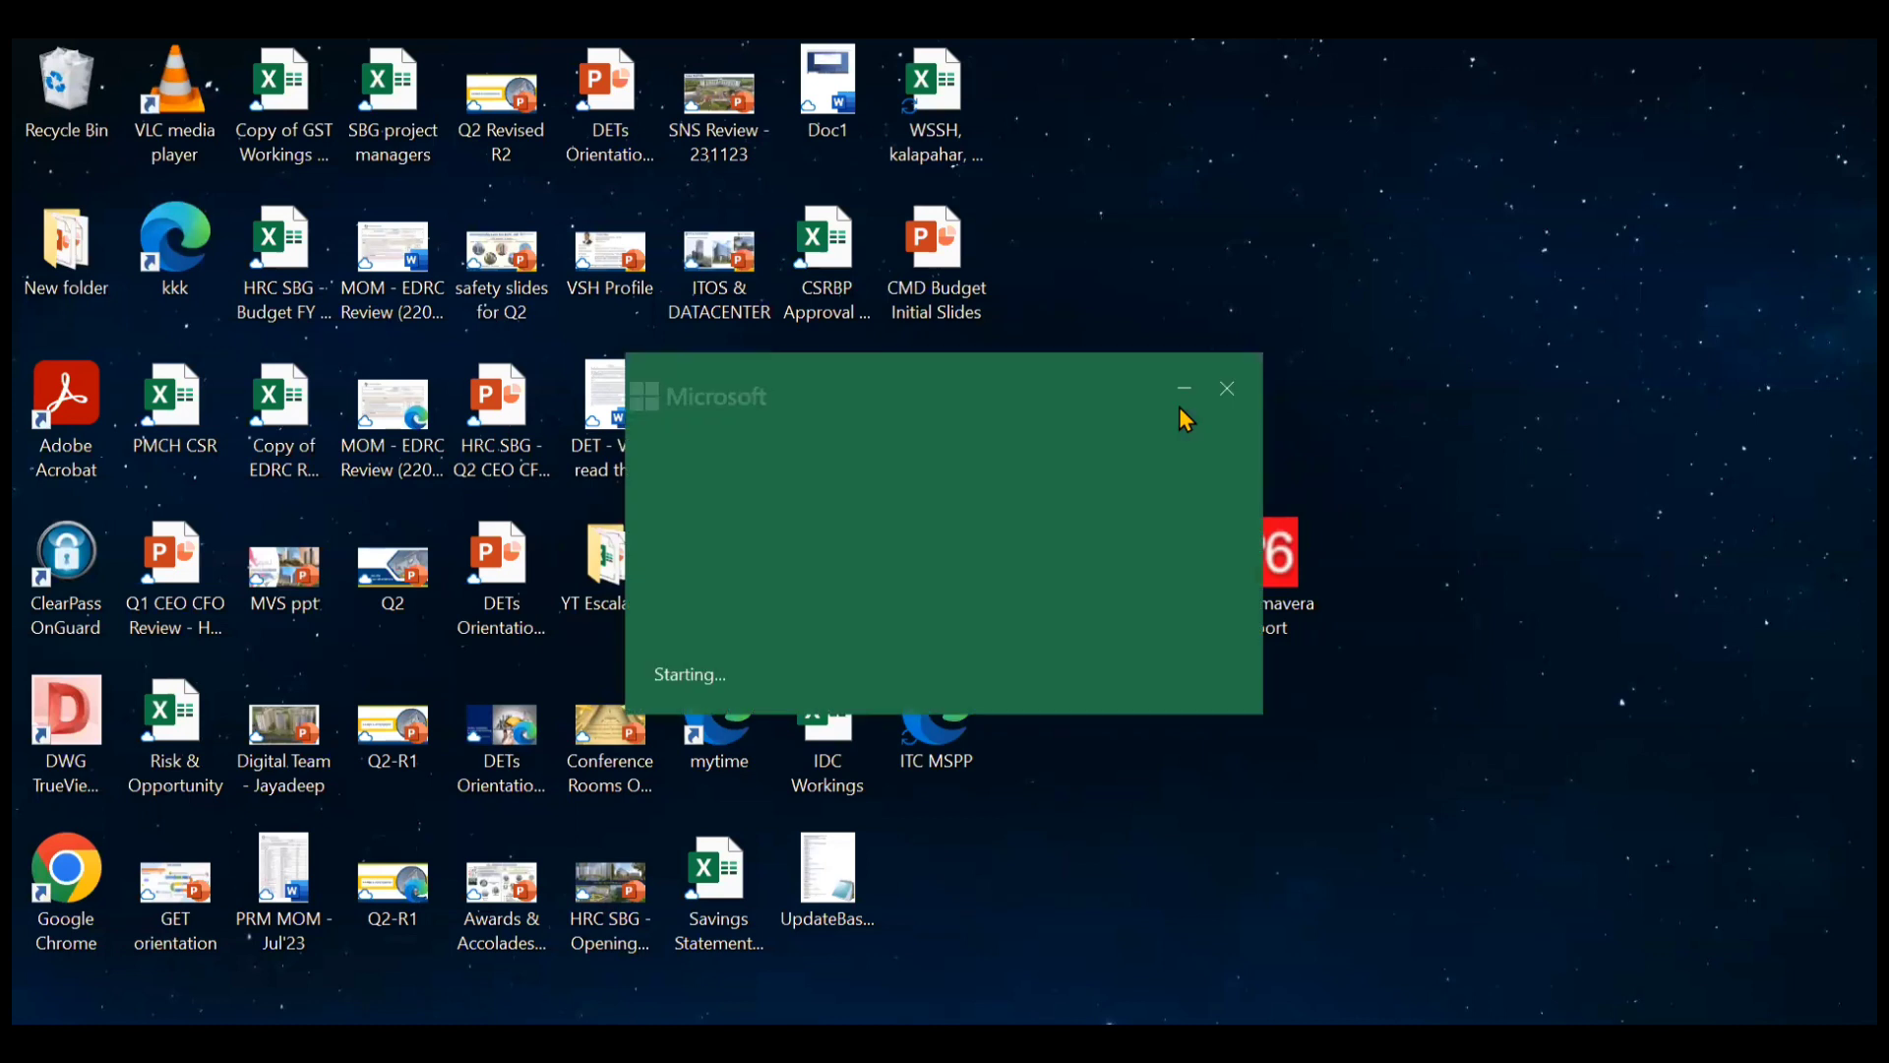
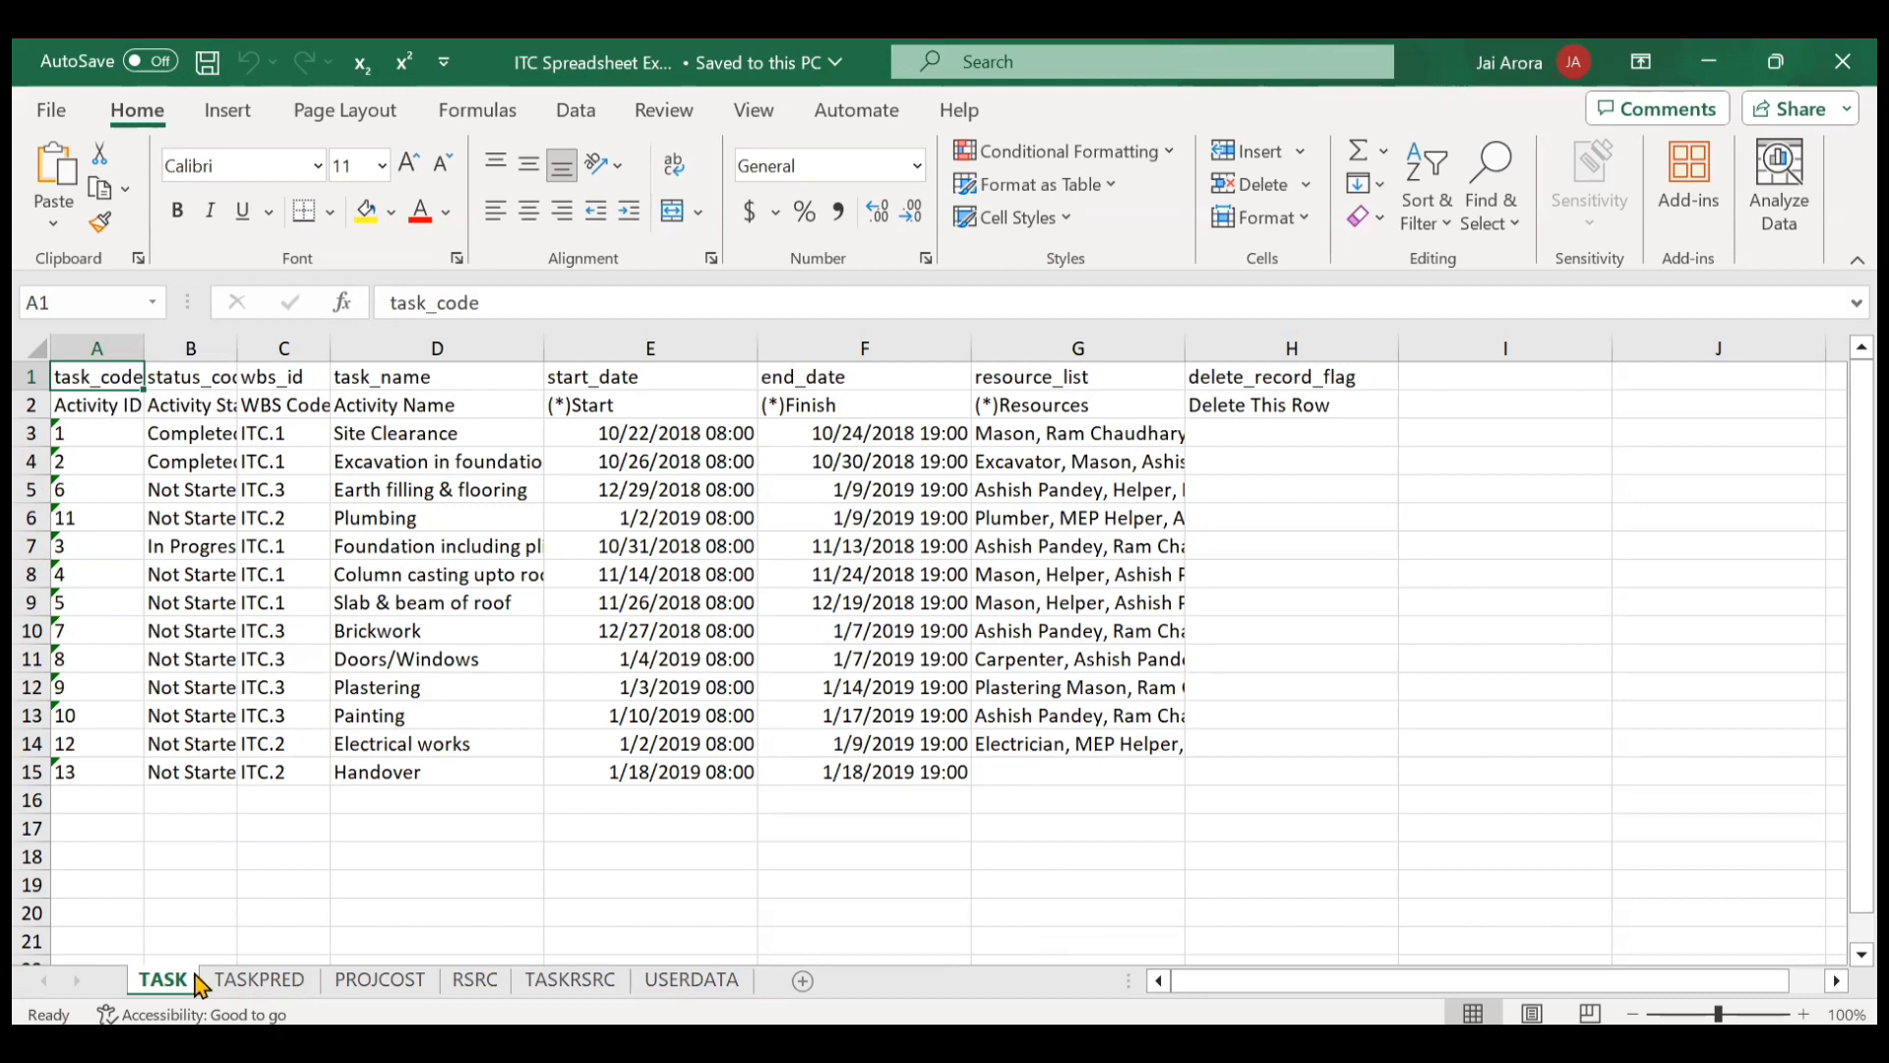
left_click(259, 981)
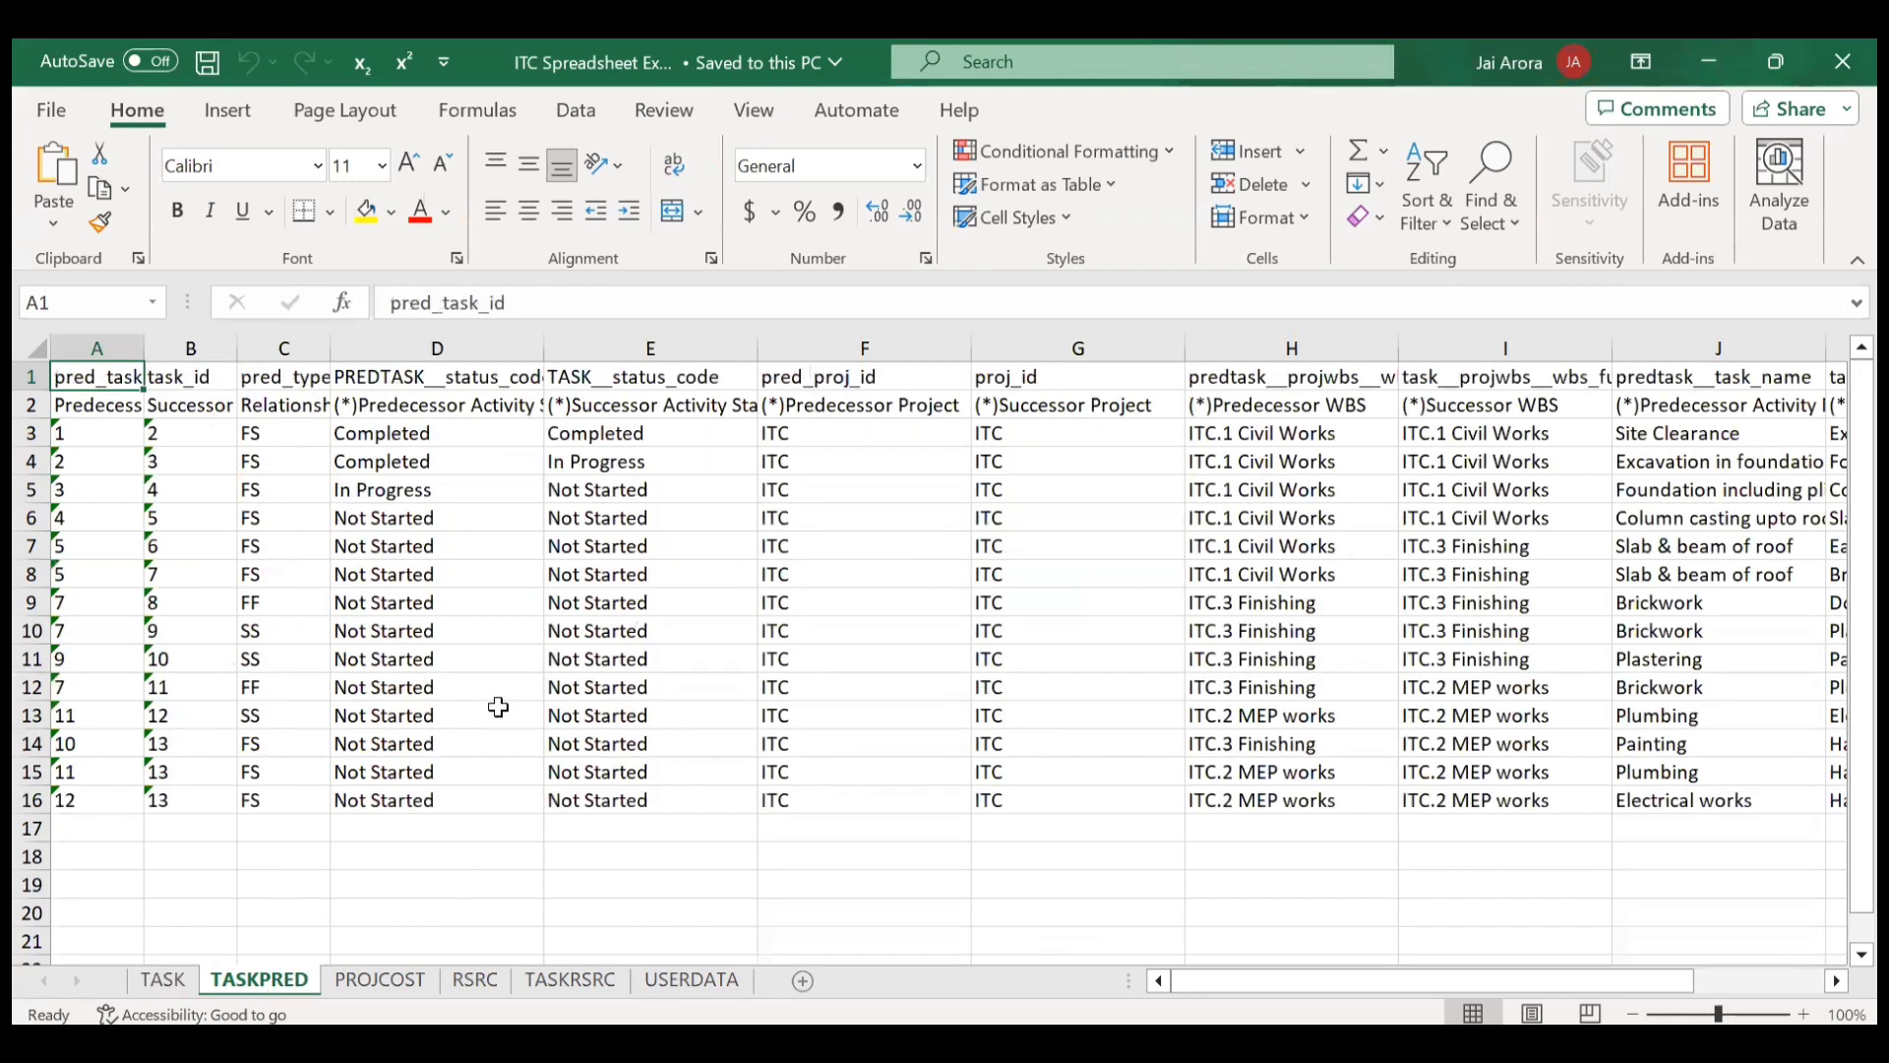
left_click(382, 983)
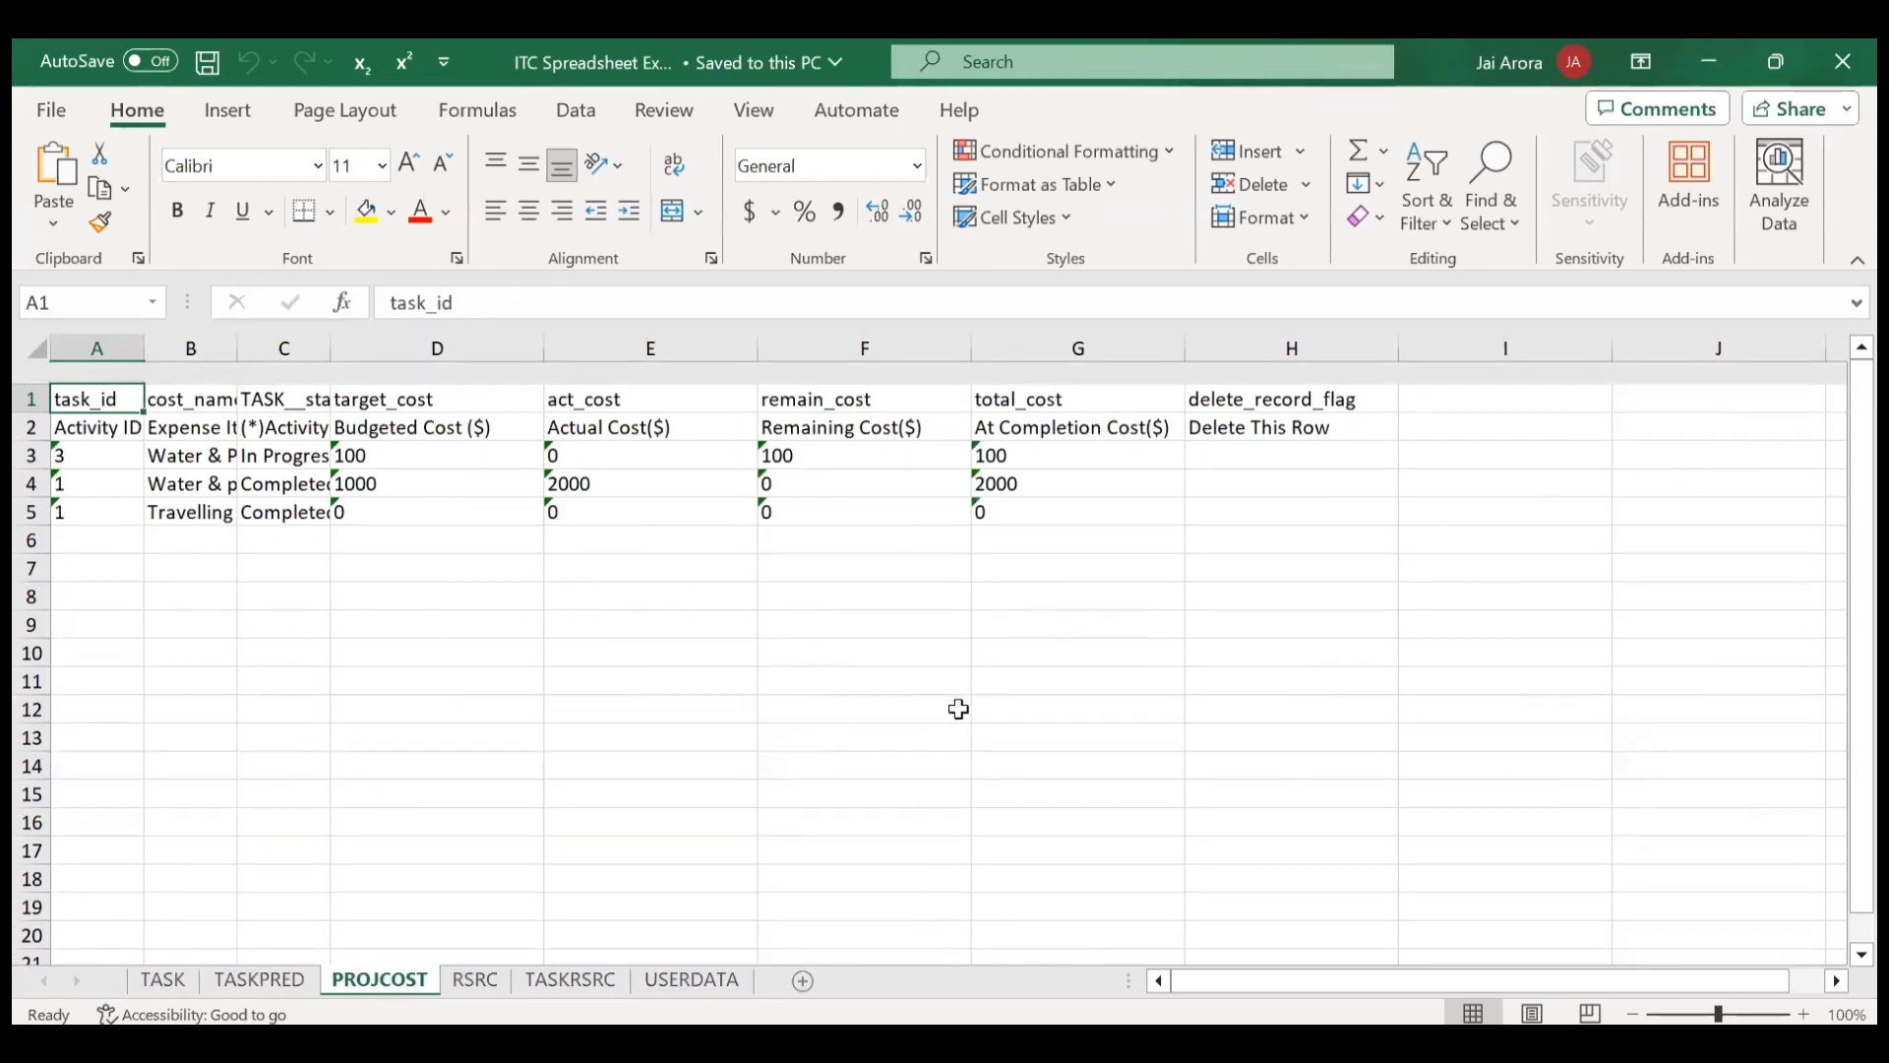
- Switch back to Primavera P6, start a new project export in Spreadsheet (XLSX) format and continue past the format selection
key("alt+Tab")
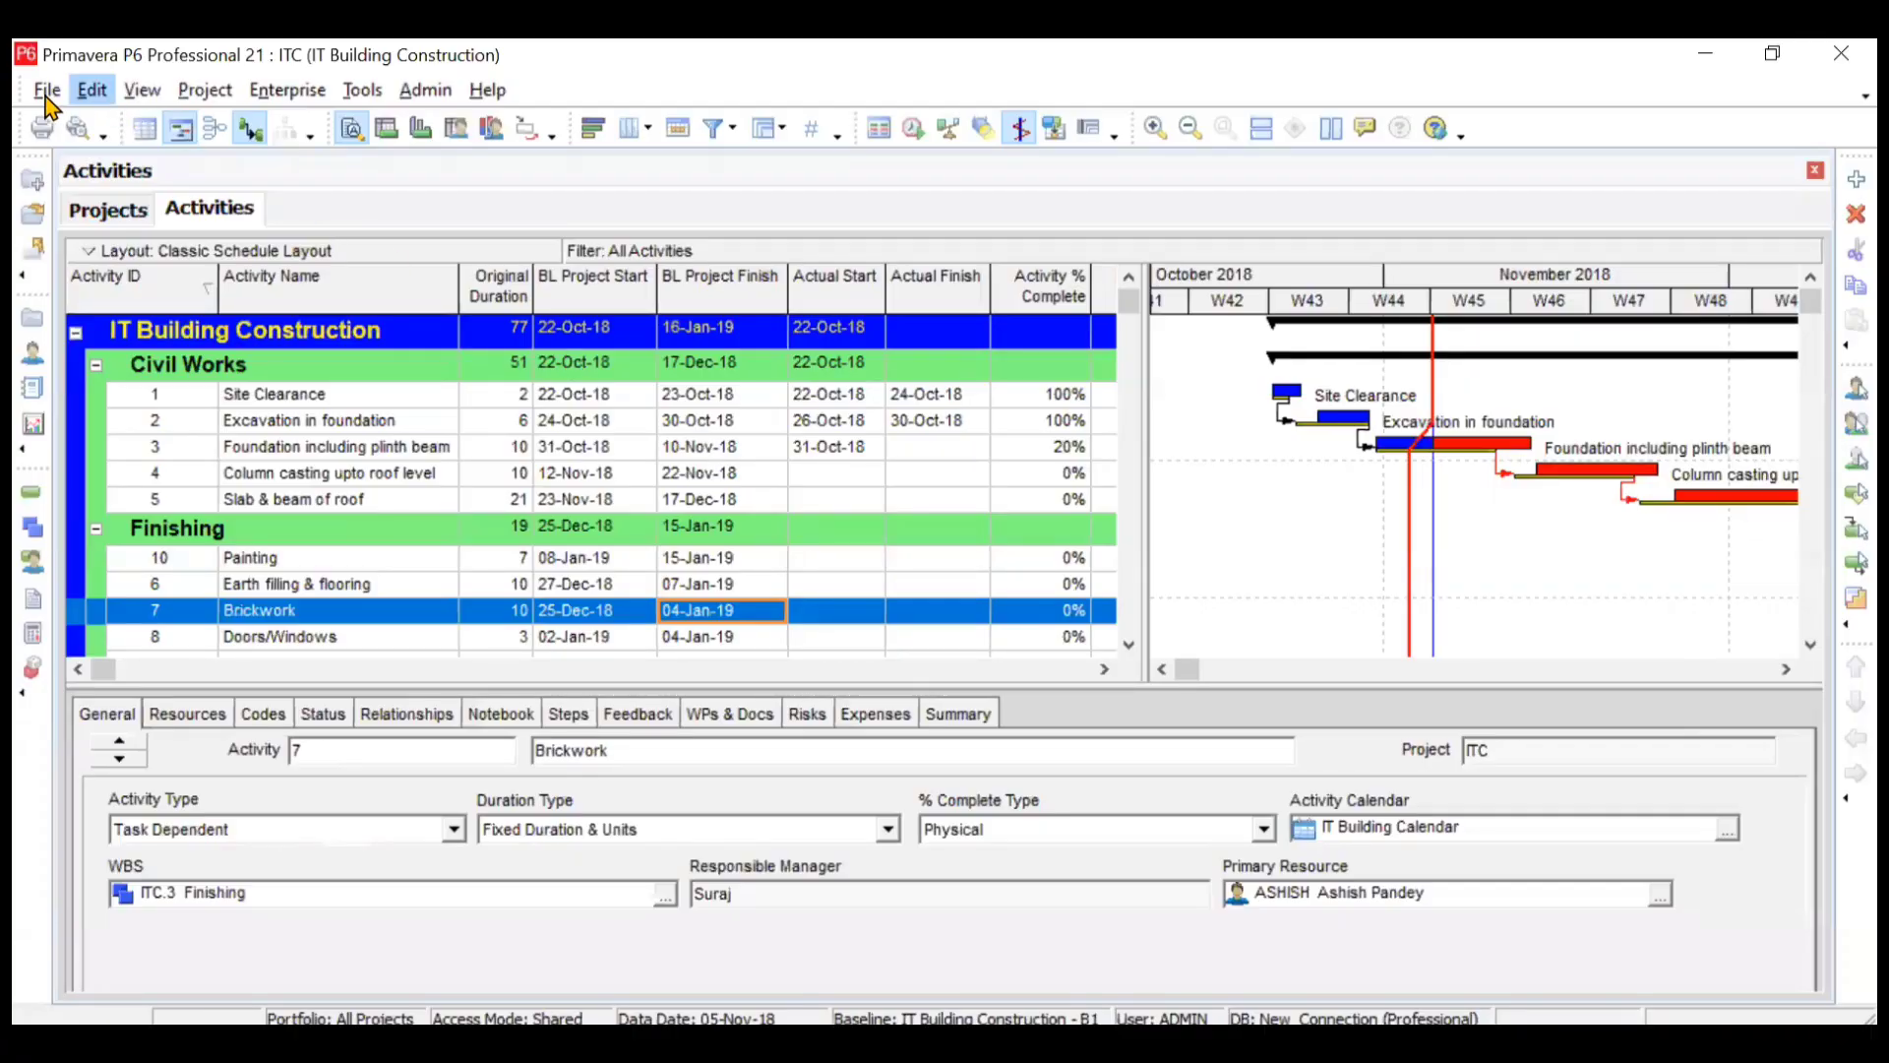
left_click(47, 92)
left_click(96, 302)
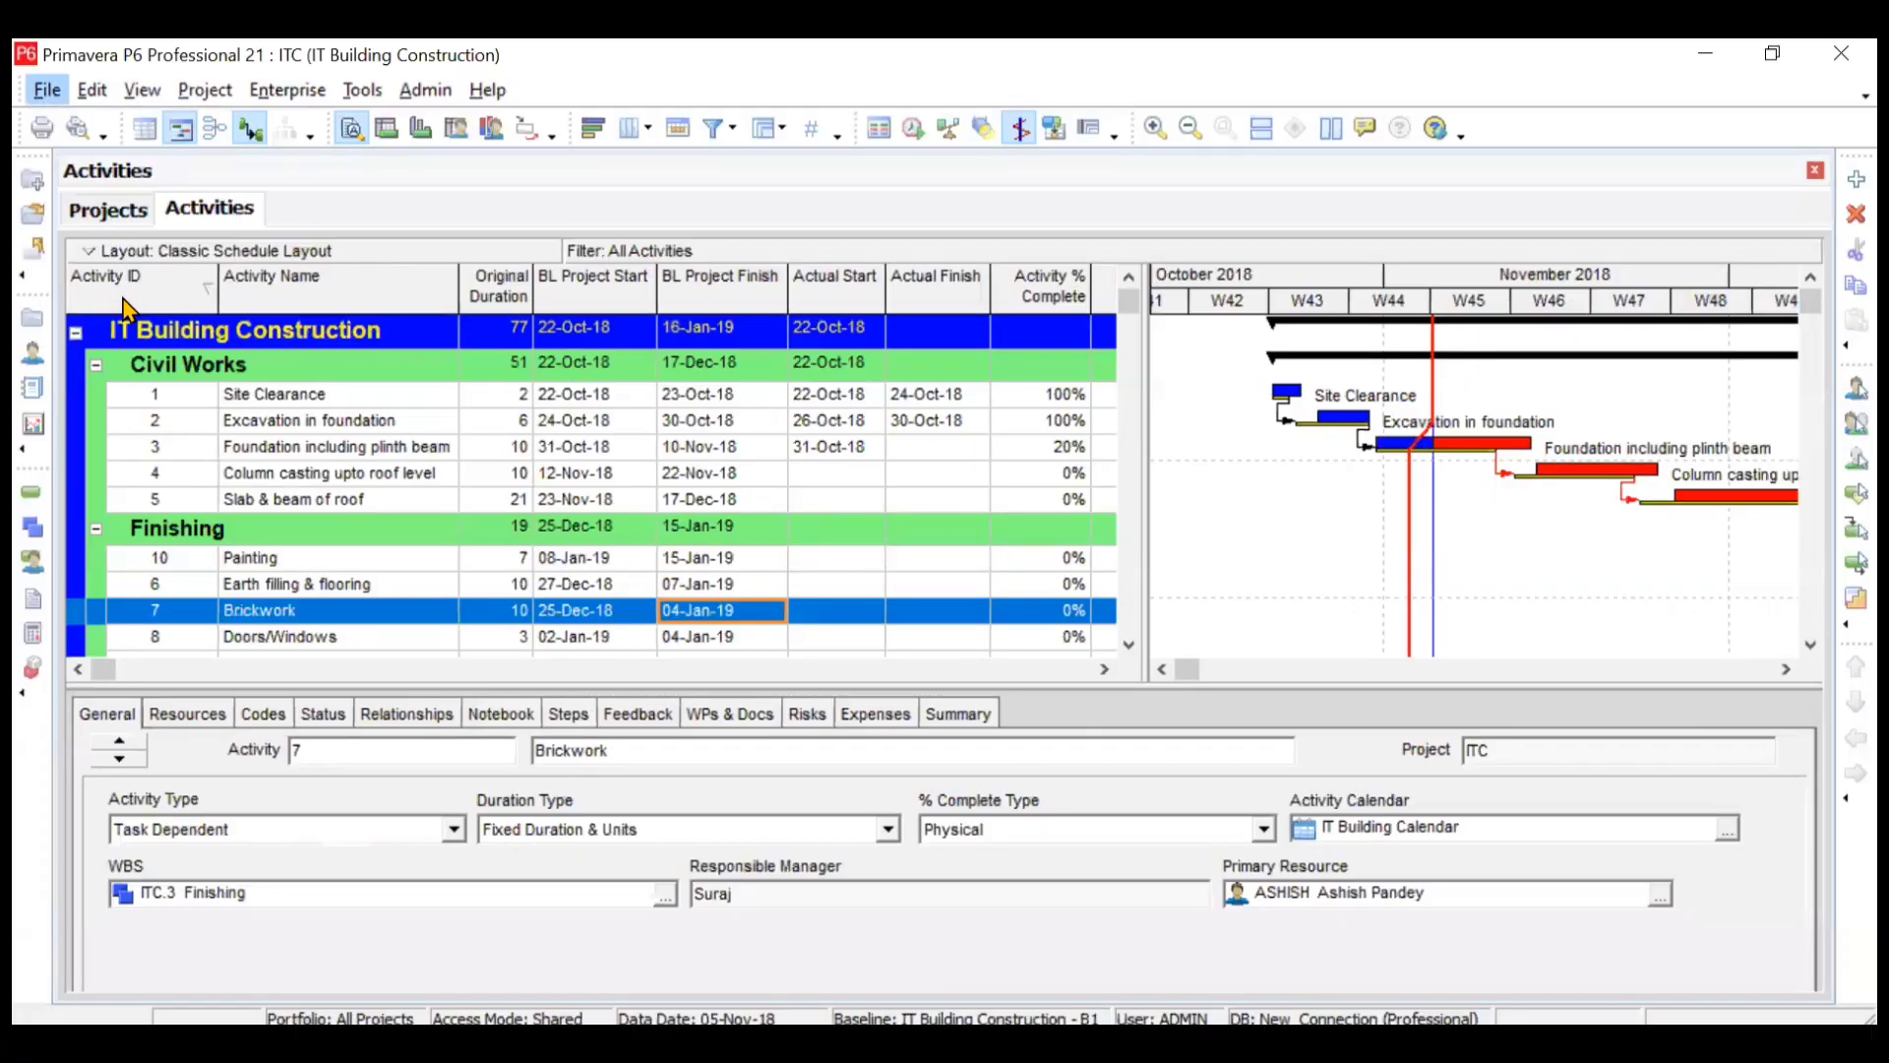
left_click(681, 605)
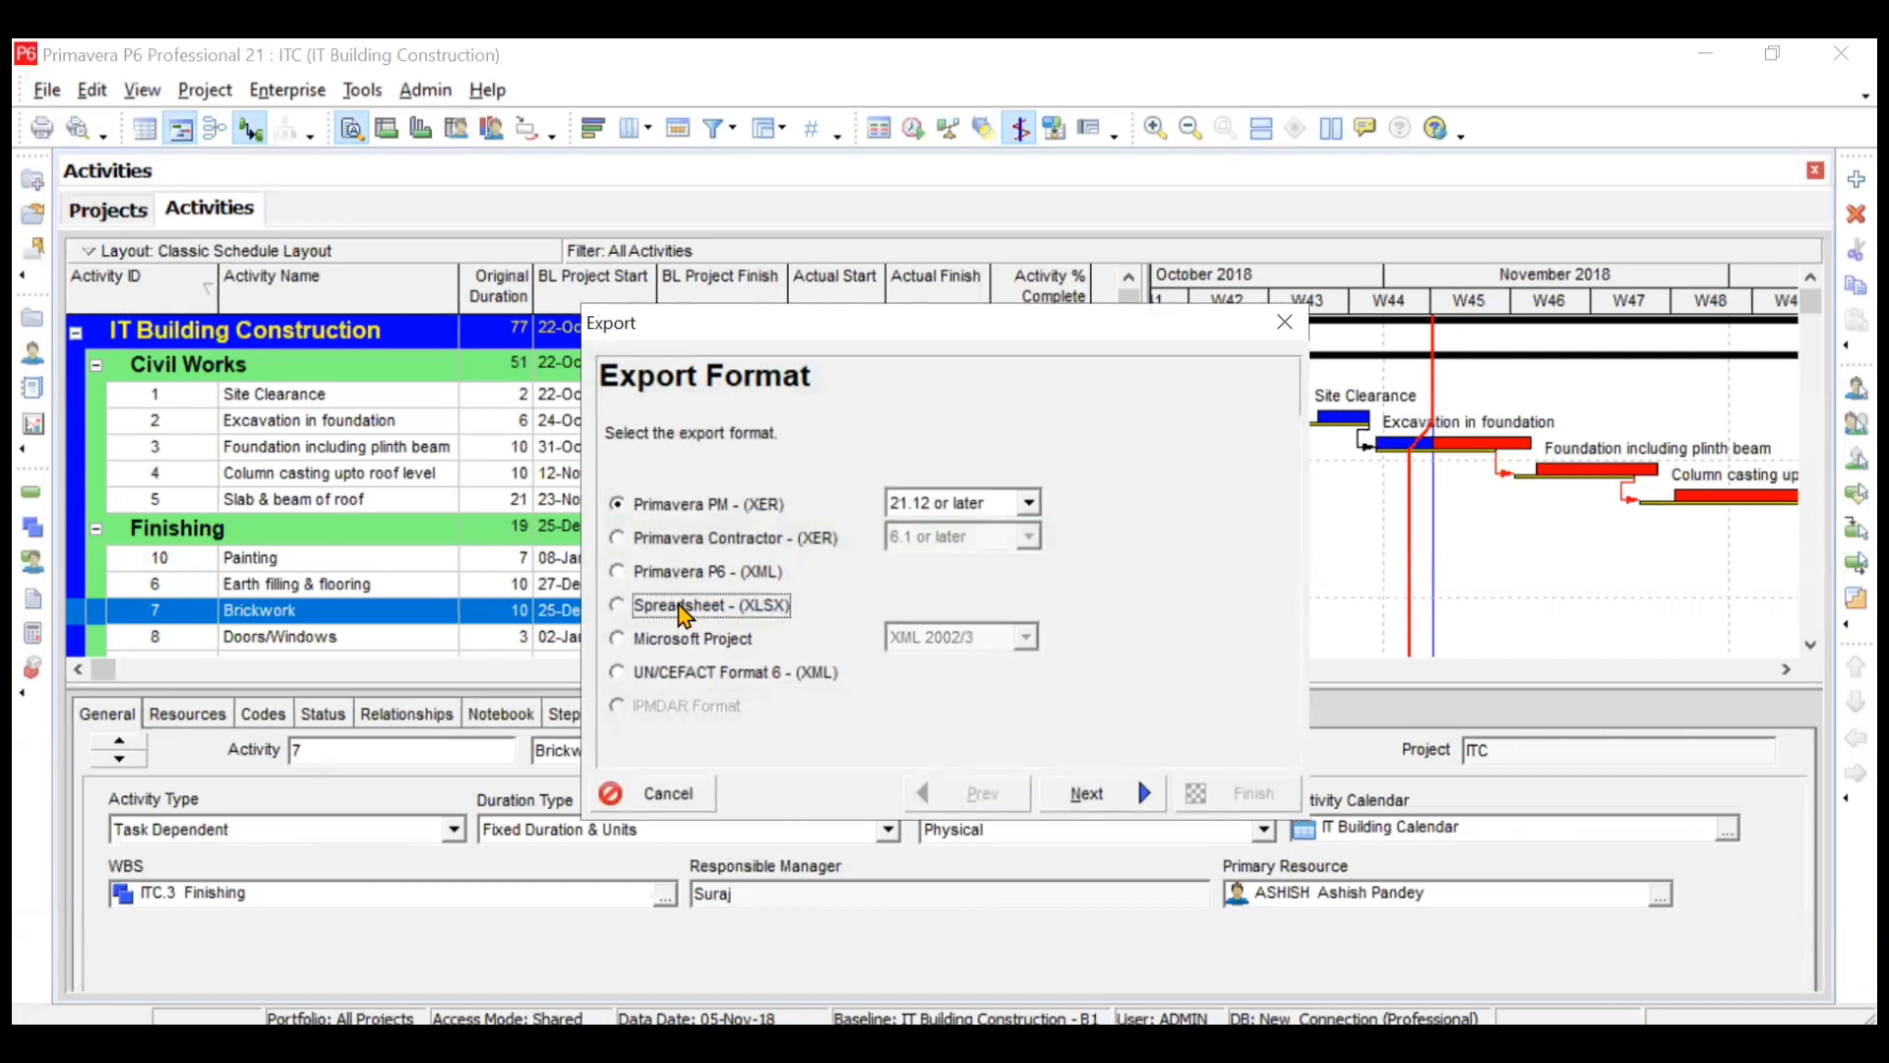
left_click(1087, 793)
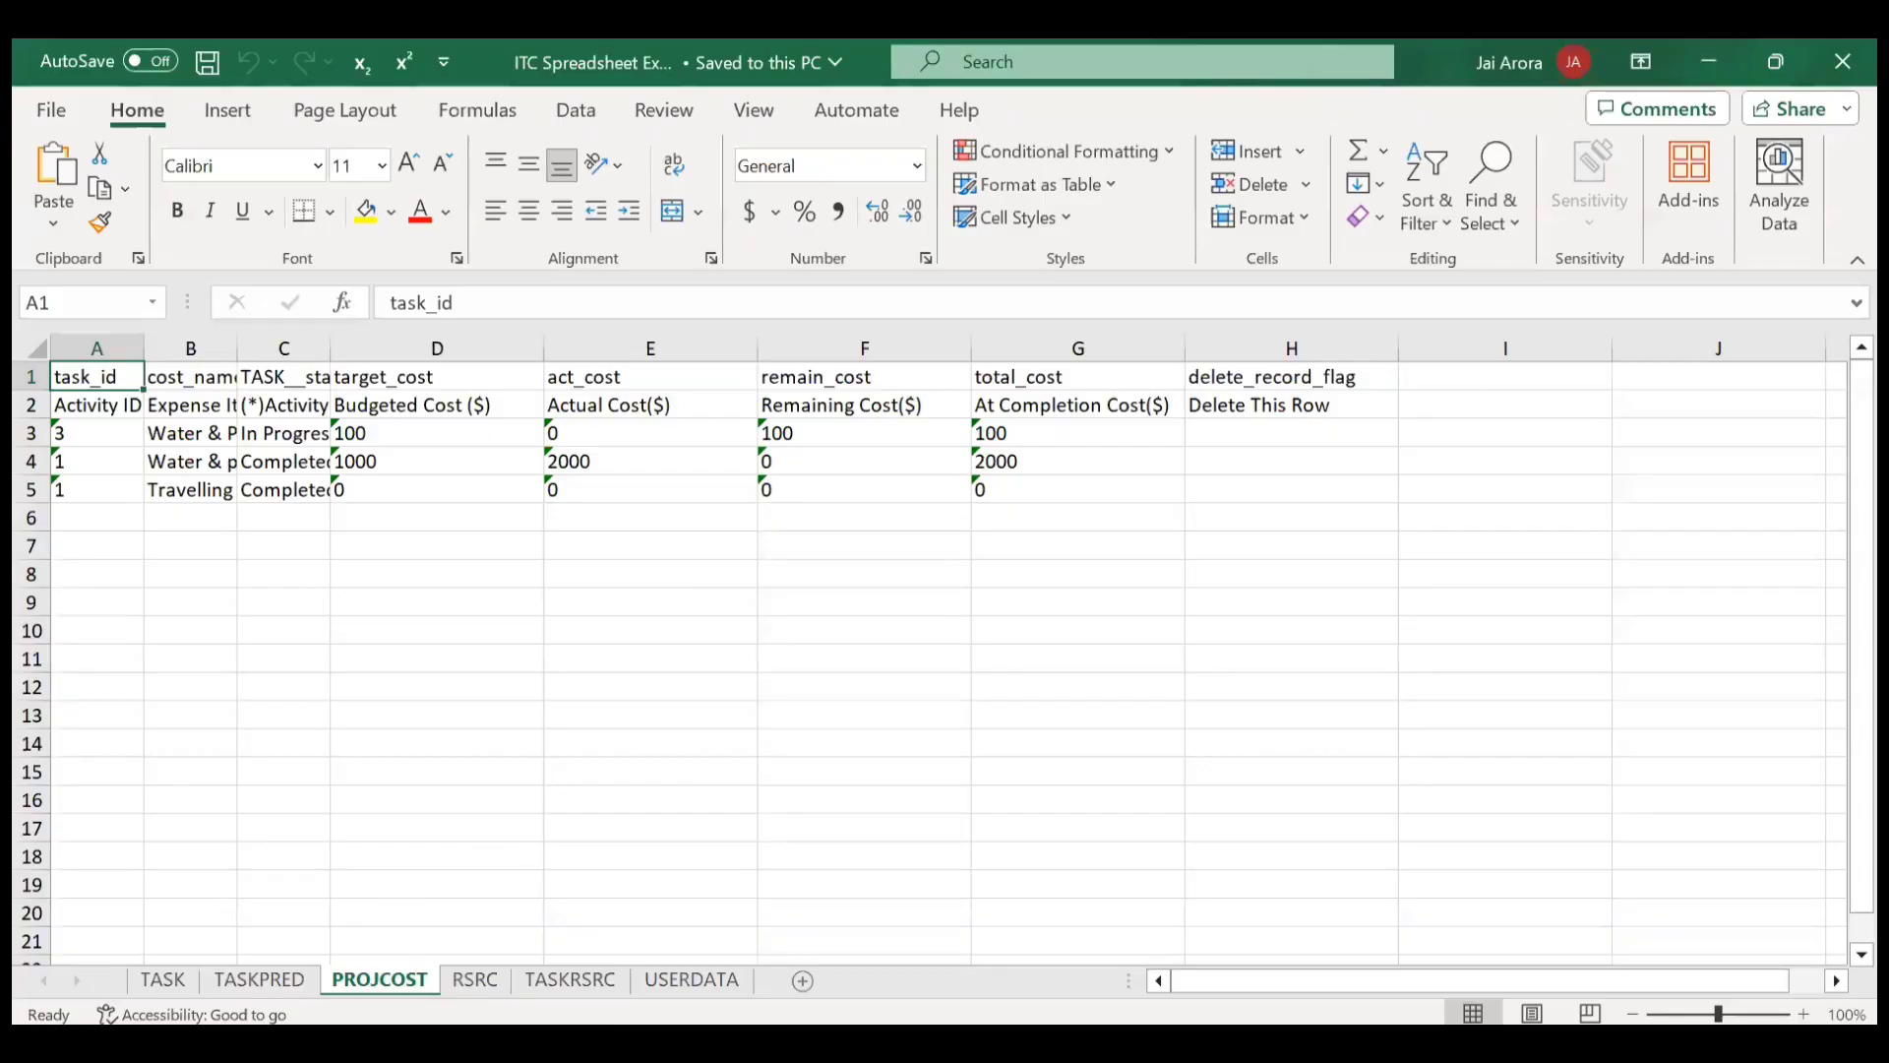
- Examine the exported data on the TASK, PROJCOST, RSRC, TASKRSRC and USERDATA sheets
left_click(164, 981)
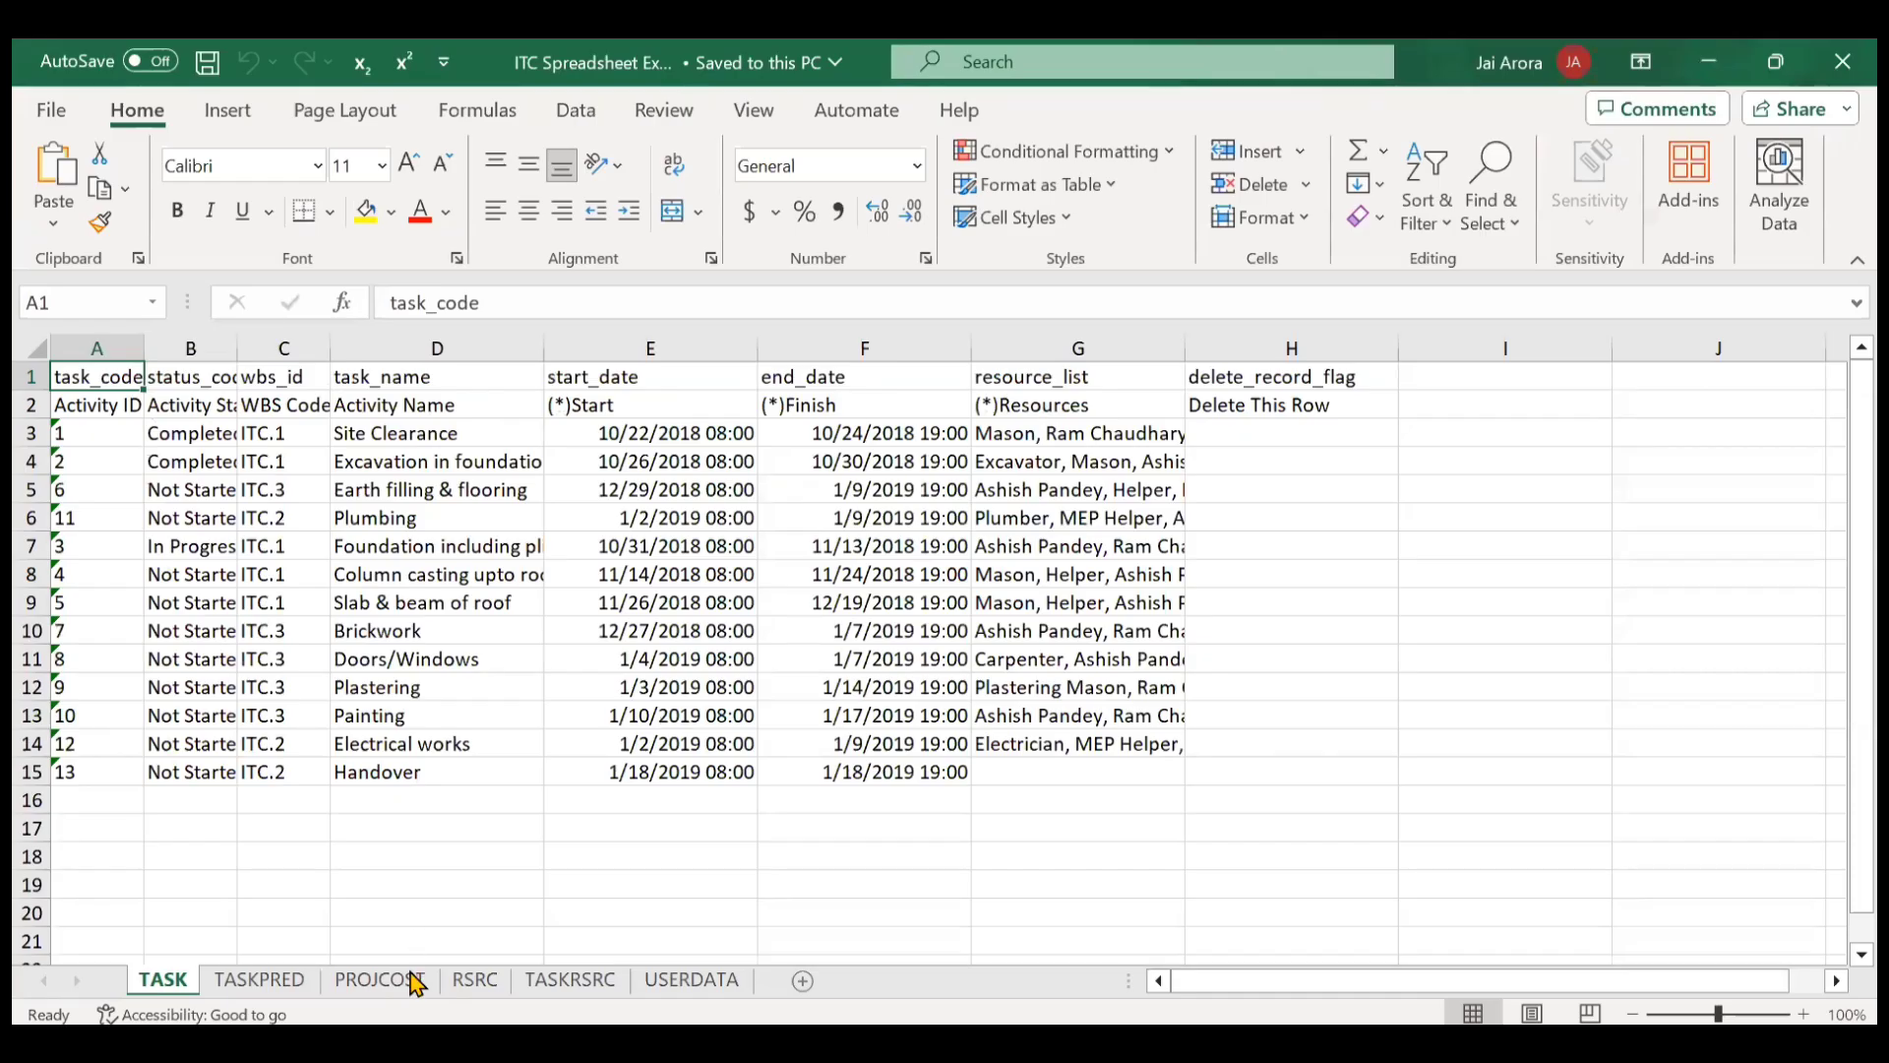
left_click(415, 981)
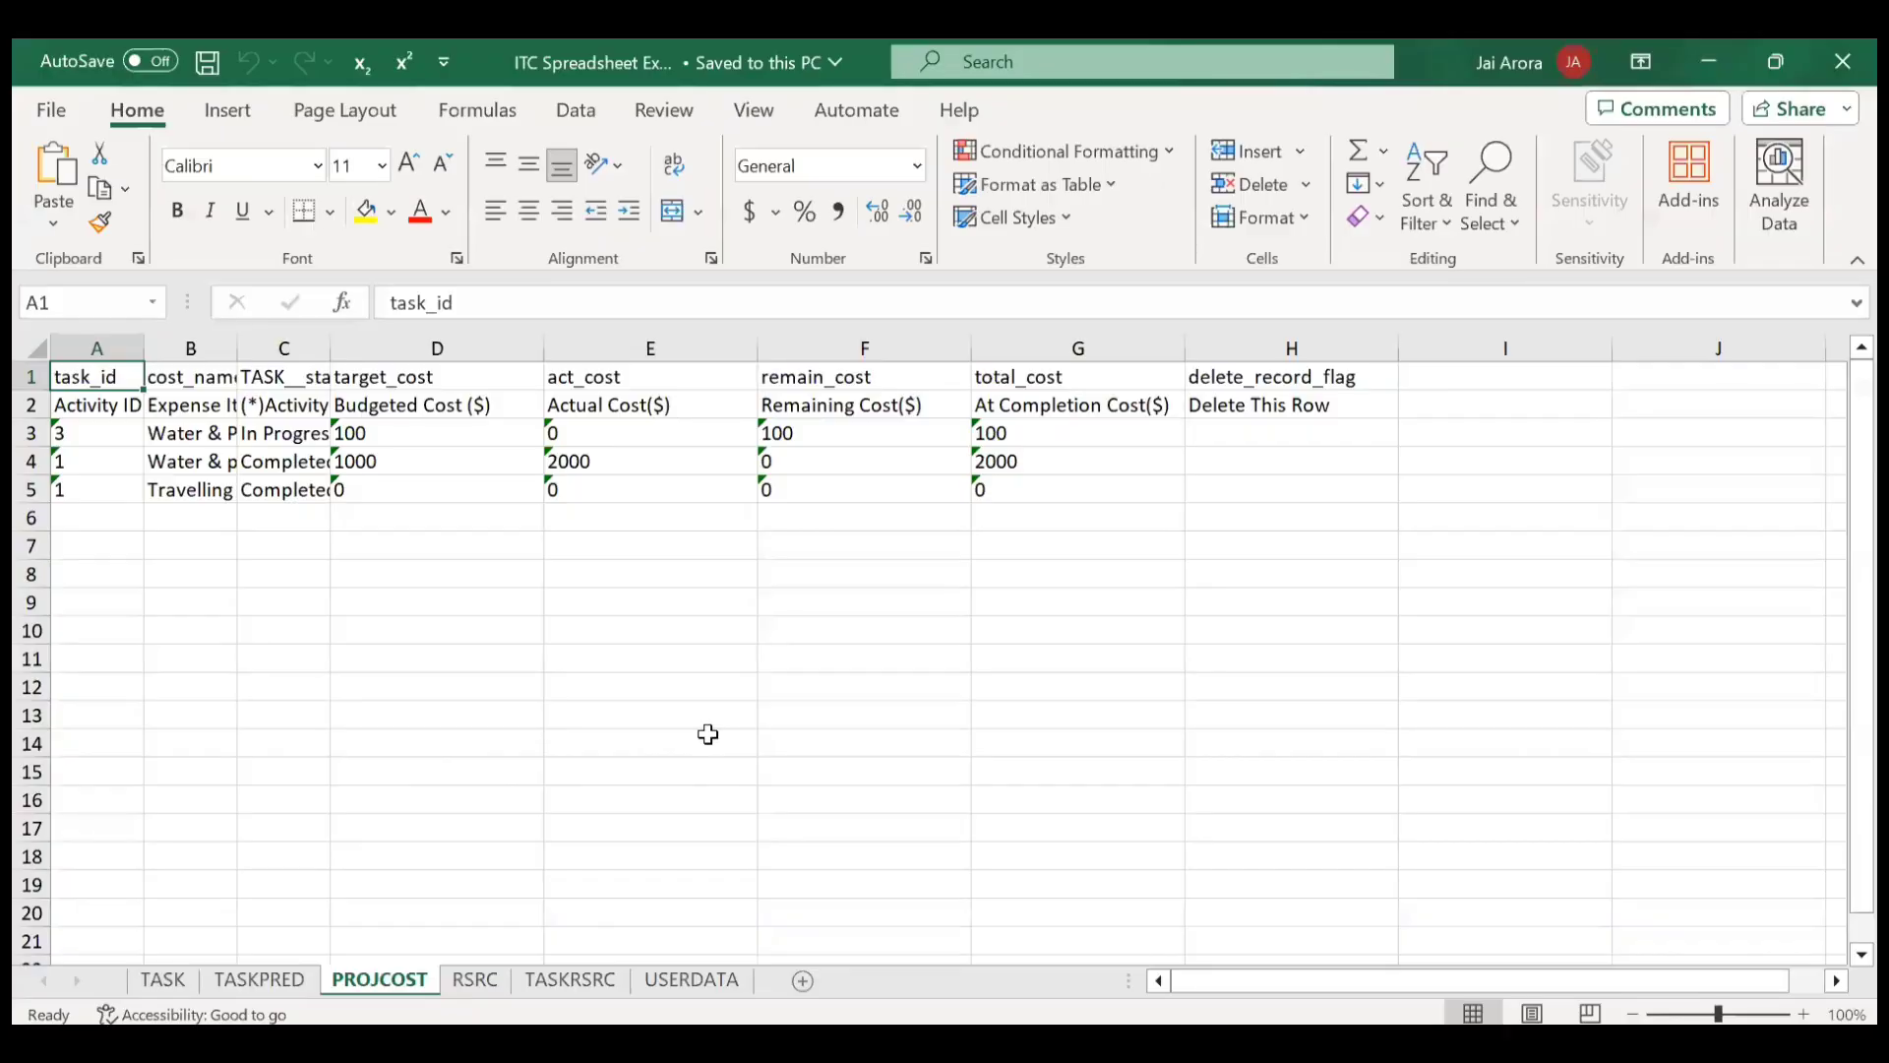
left_click(506, 983)
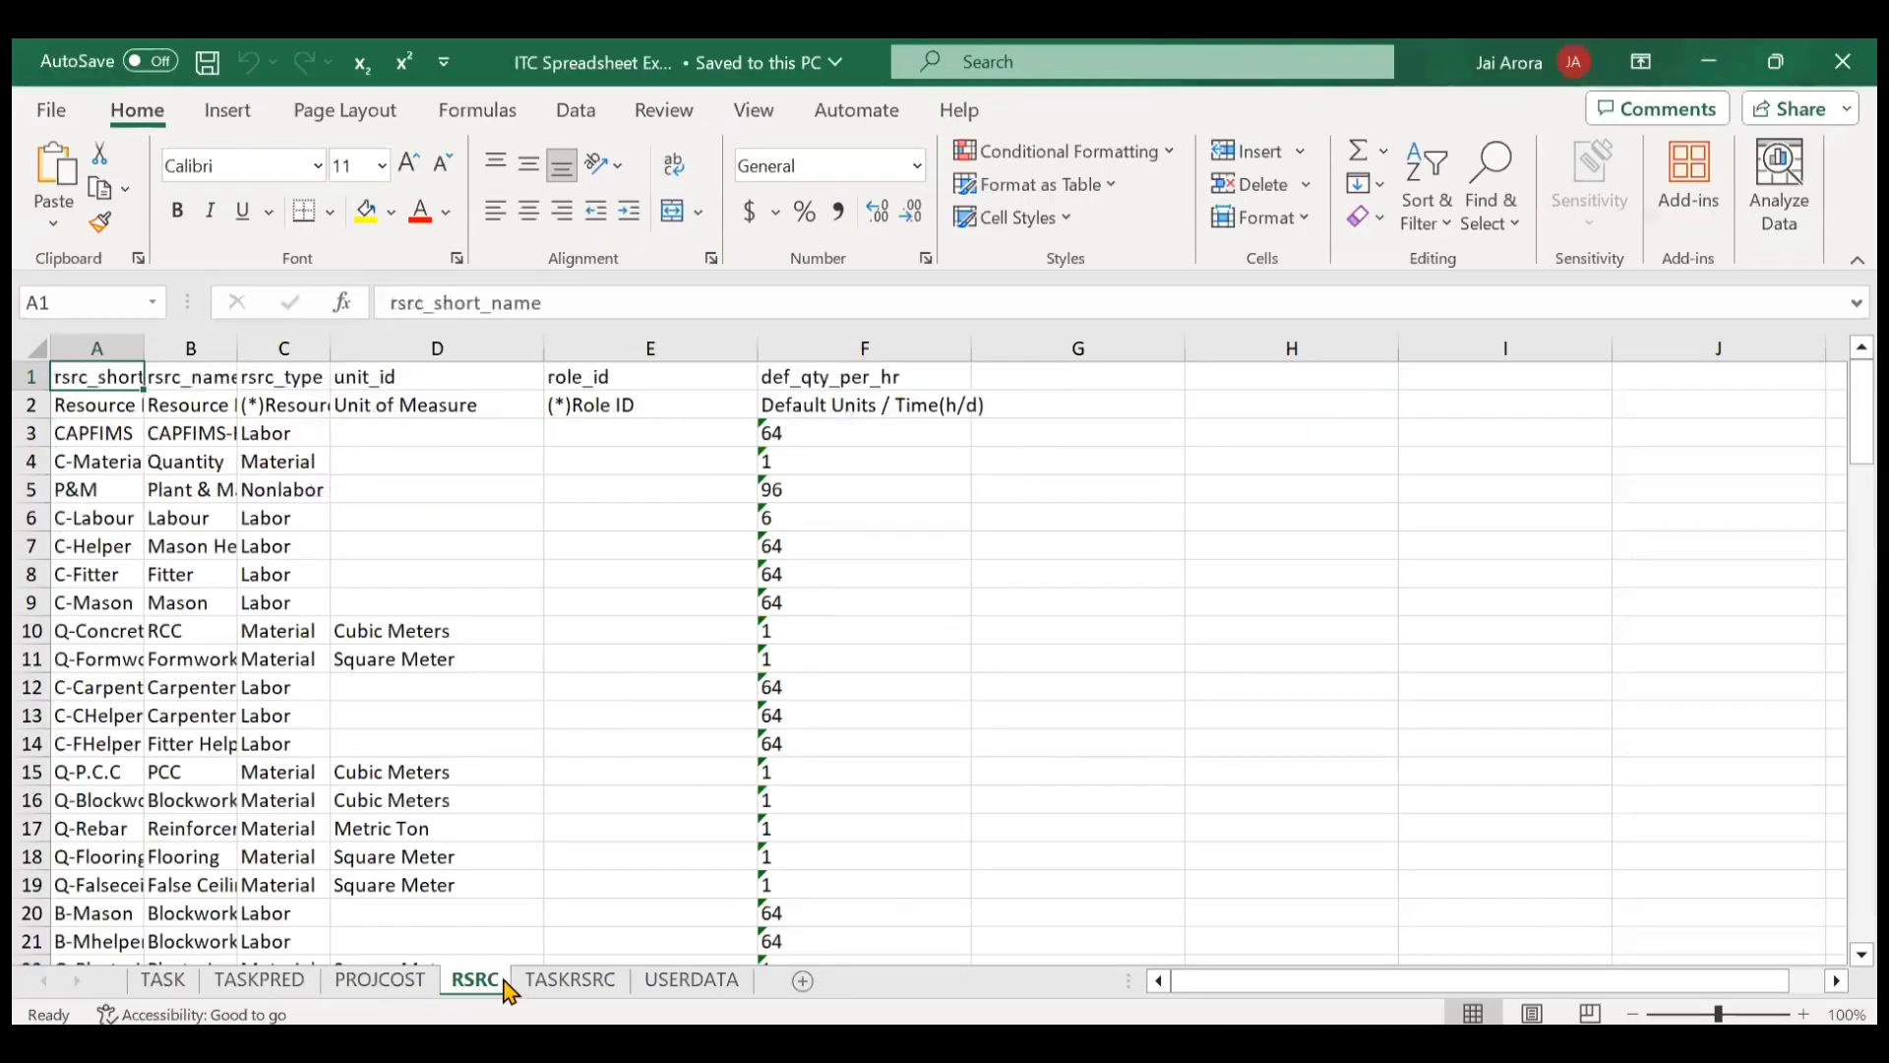
left_click(561, 980)
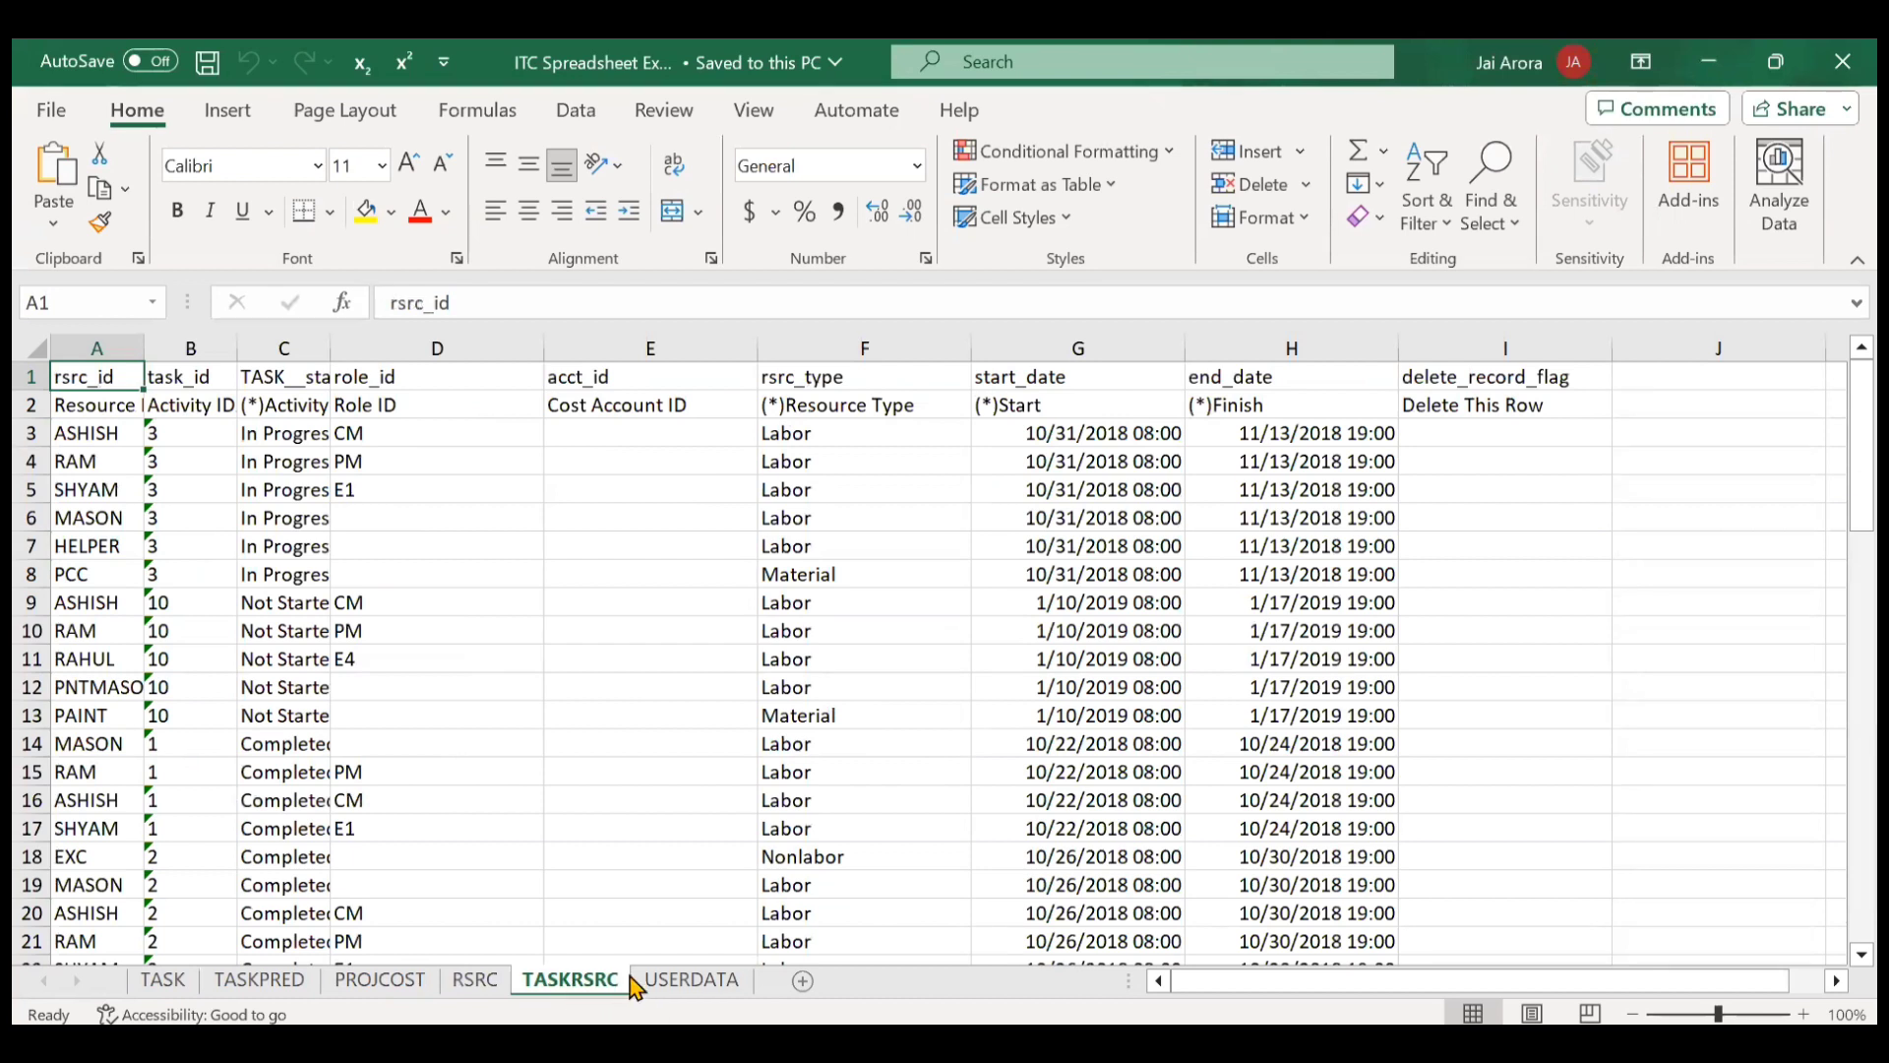
left_click(666, 984)
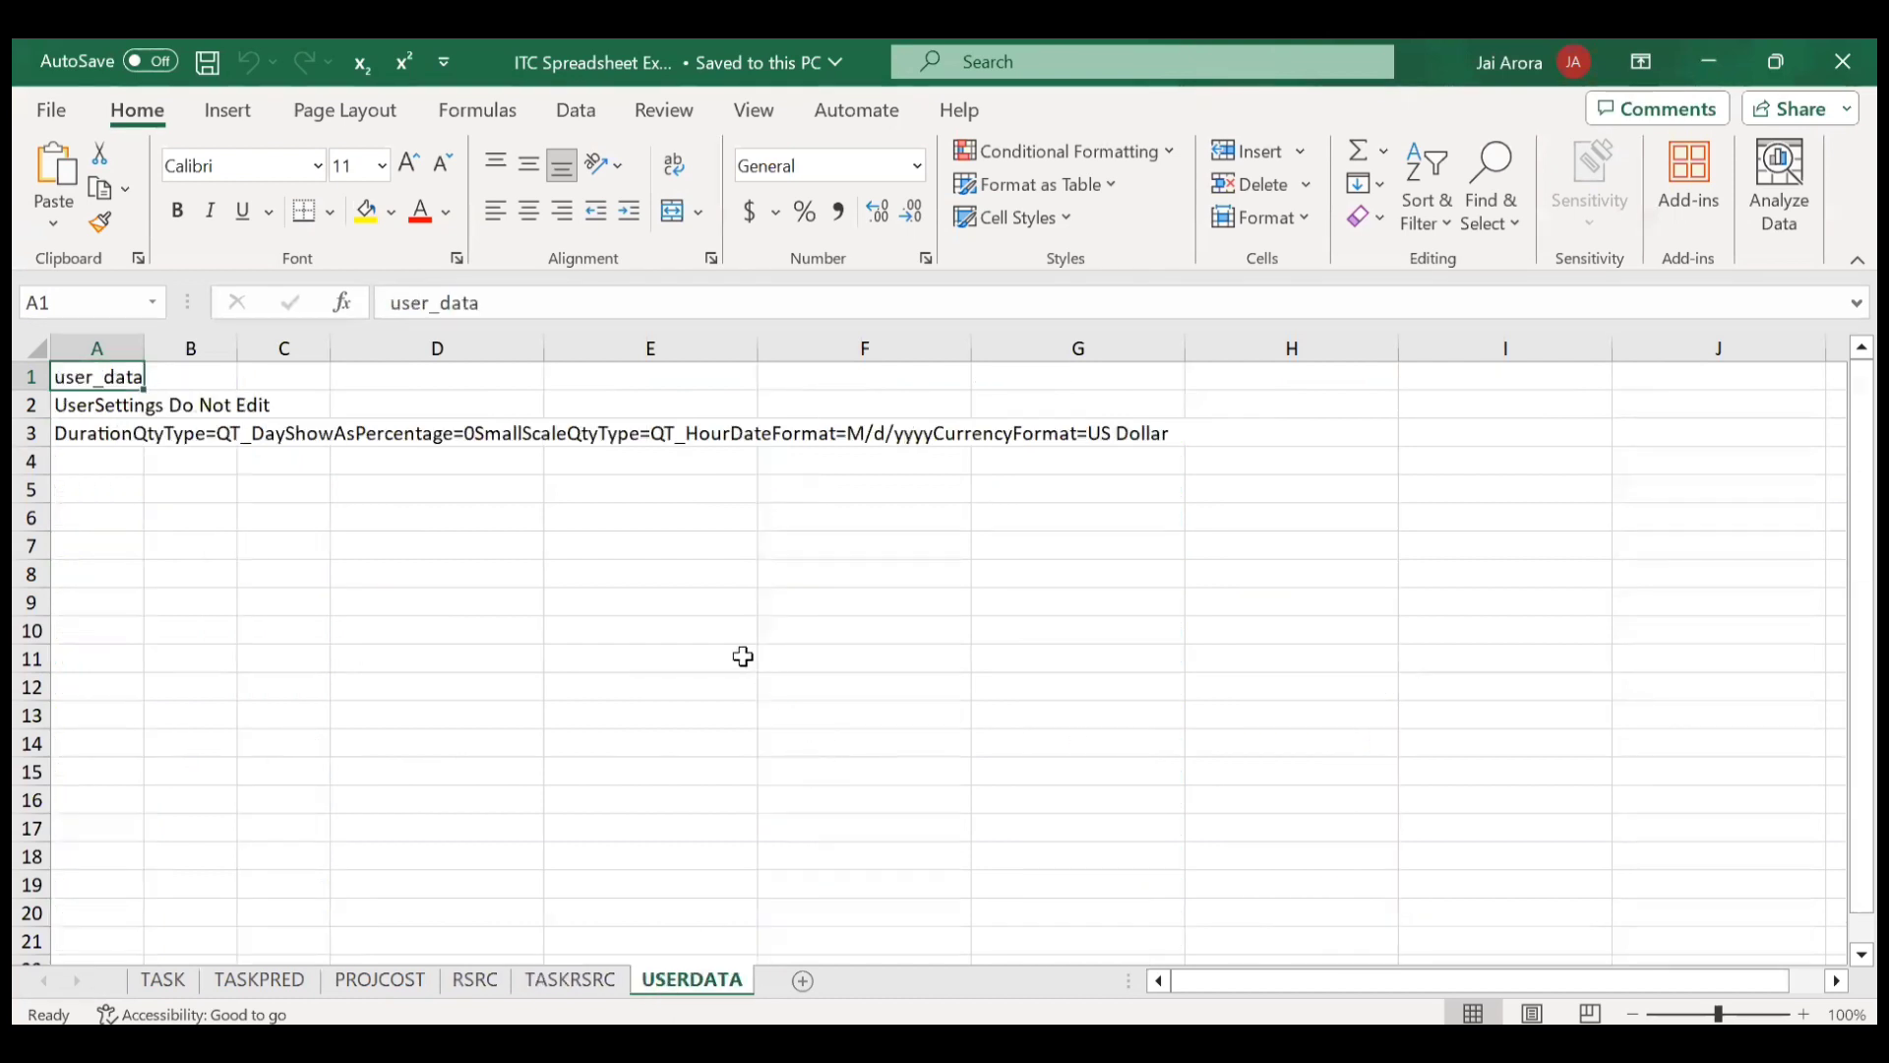
- Fit the widths of columns A, B, C and G on the TASK sheet to their contents and review the rows
left_click(157, 982)
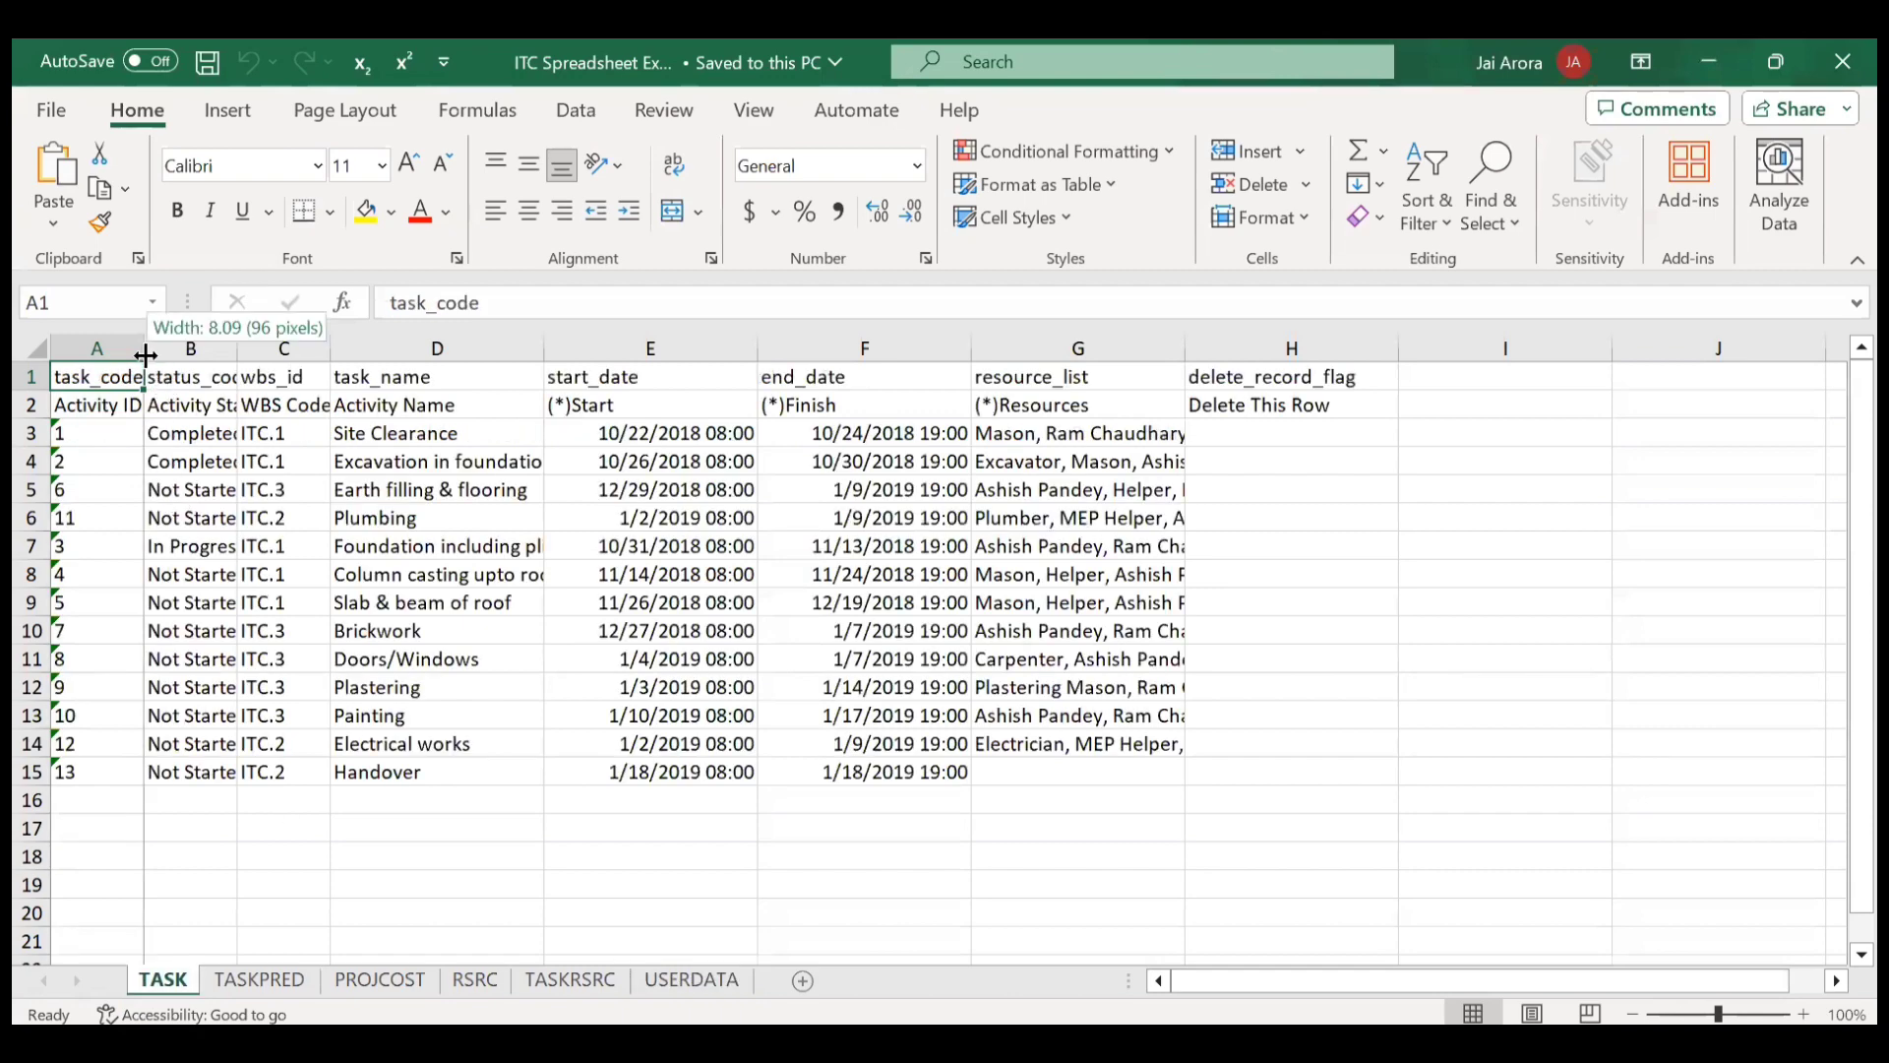
double_click(144, 357)
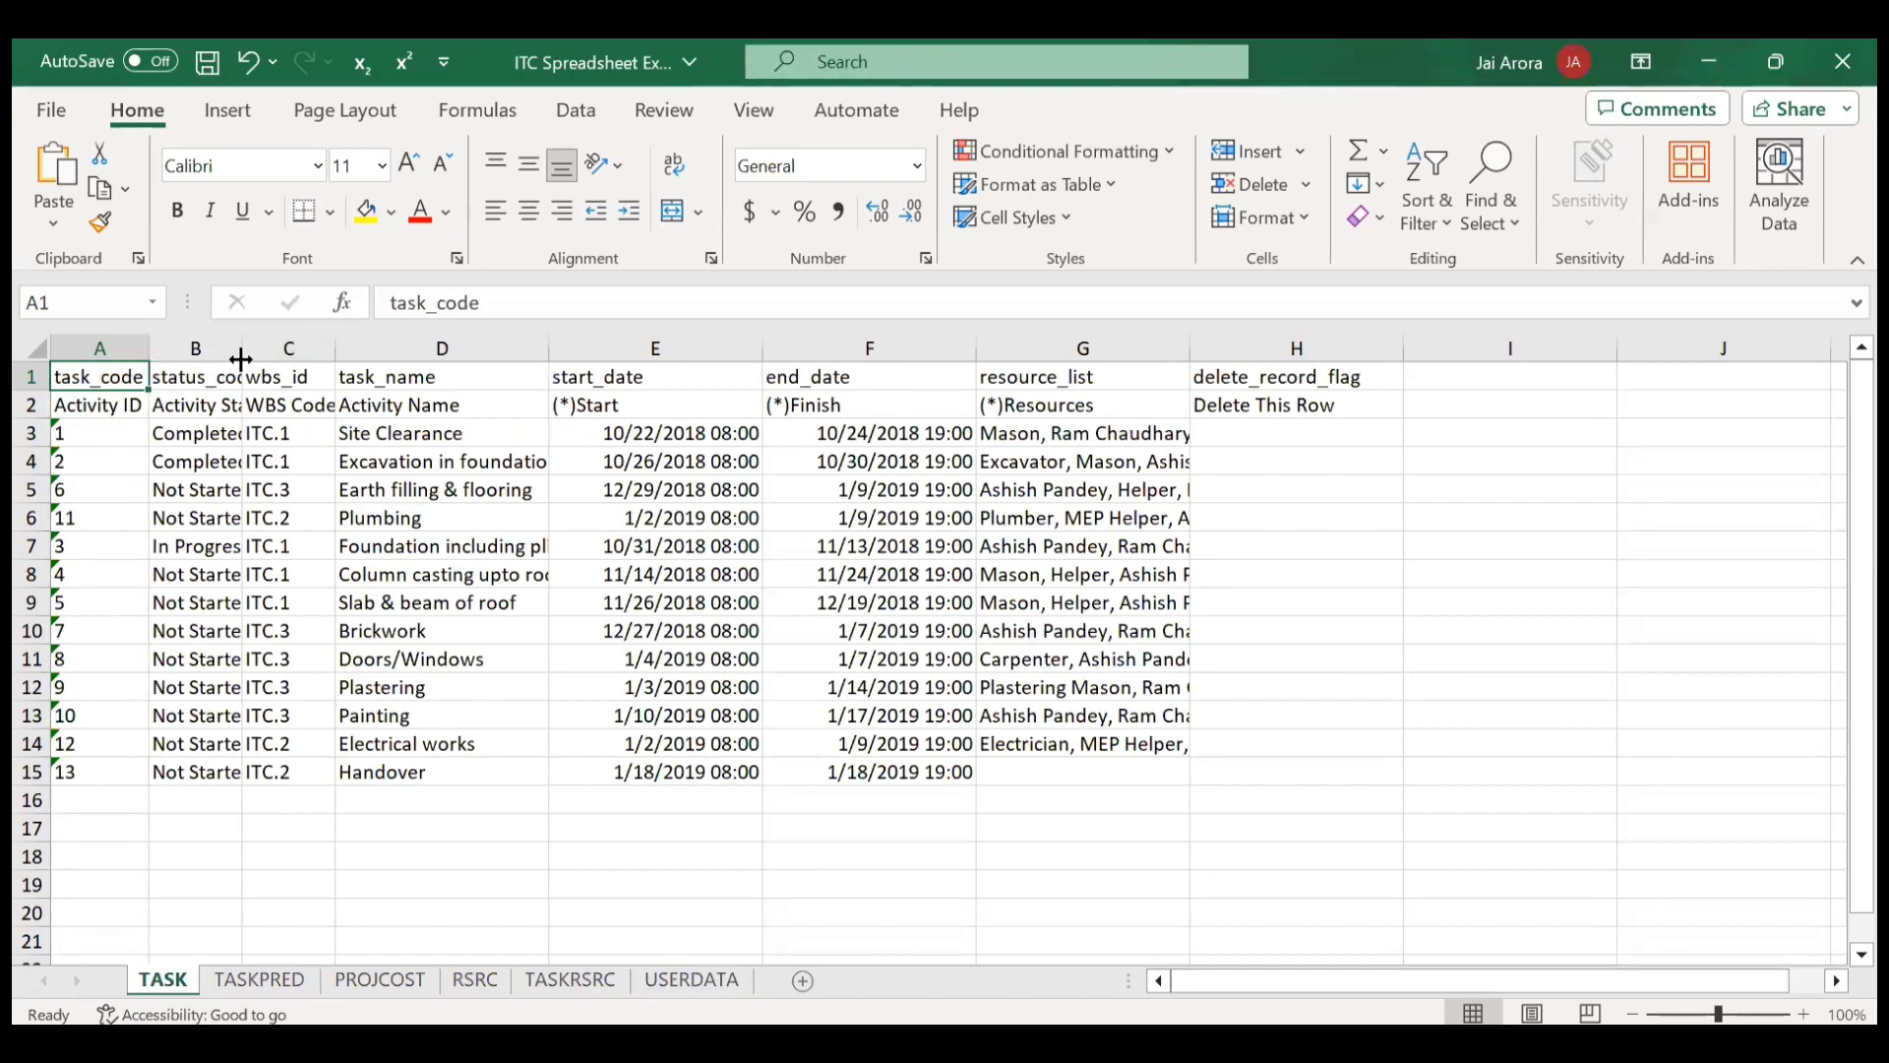
double_click(241, 359)
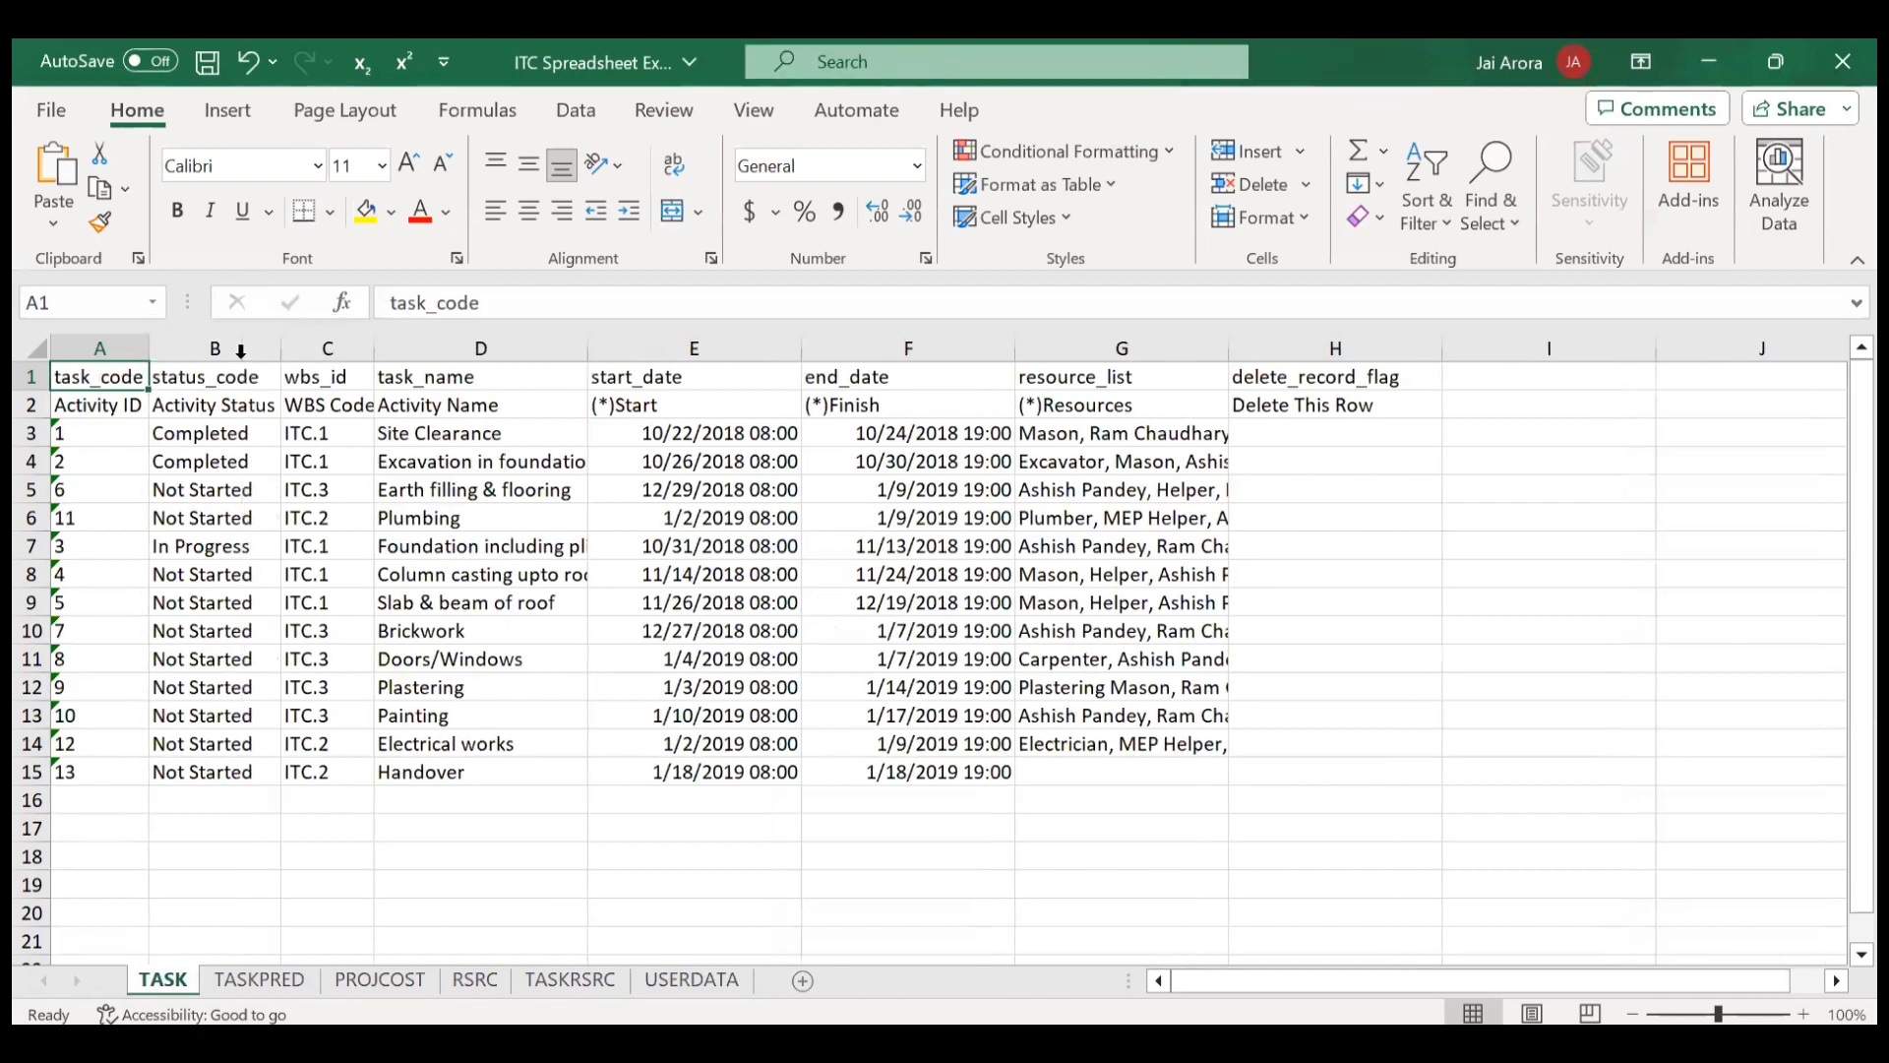
double_click(380, 353)
left_click(591, 362)
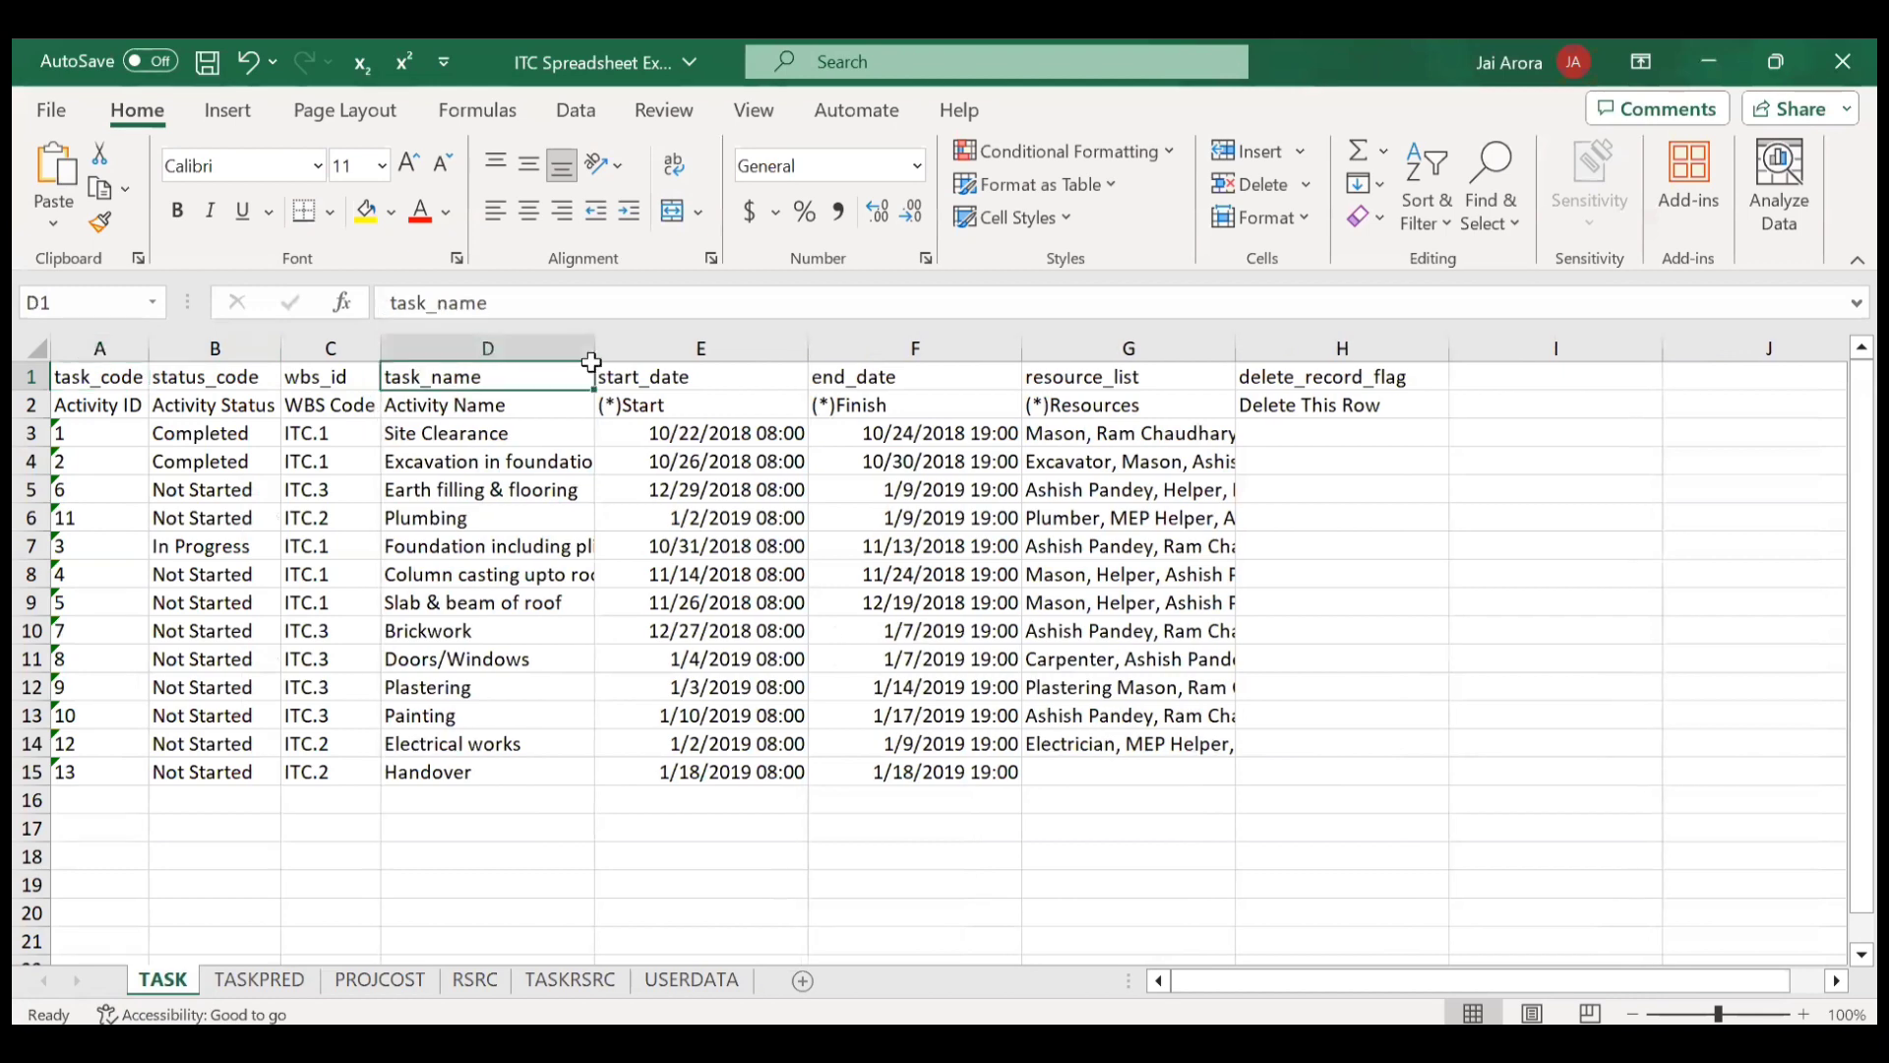
double_click(1225, 346)
scroll(1405, 709, "right", 1)
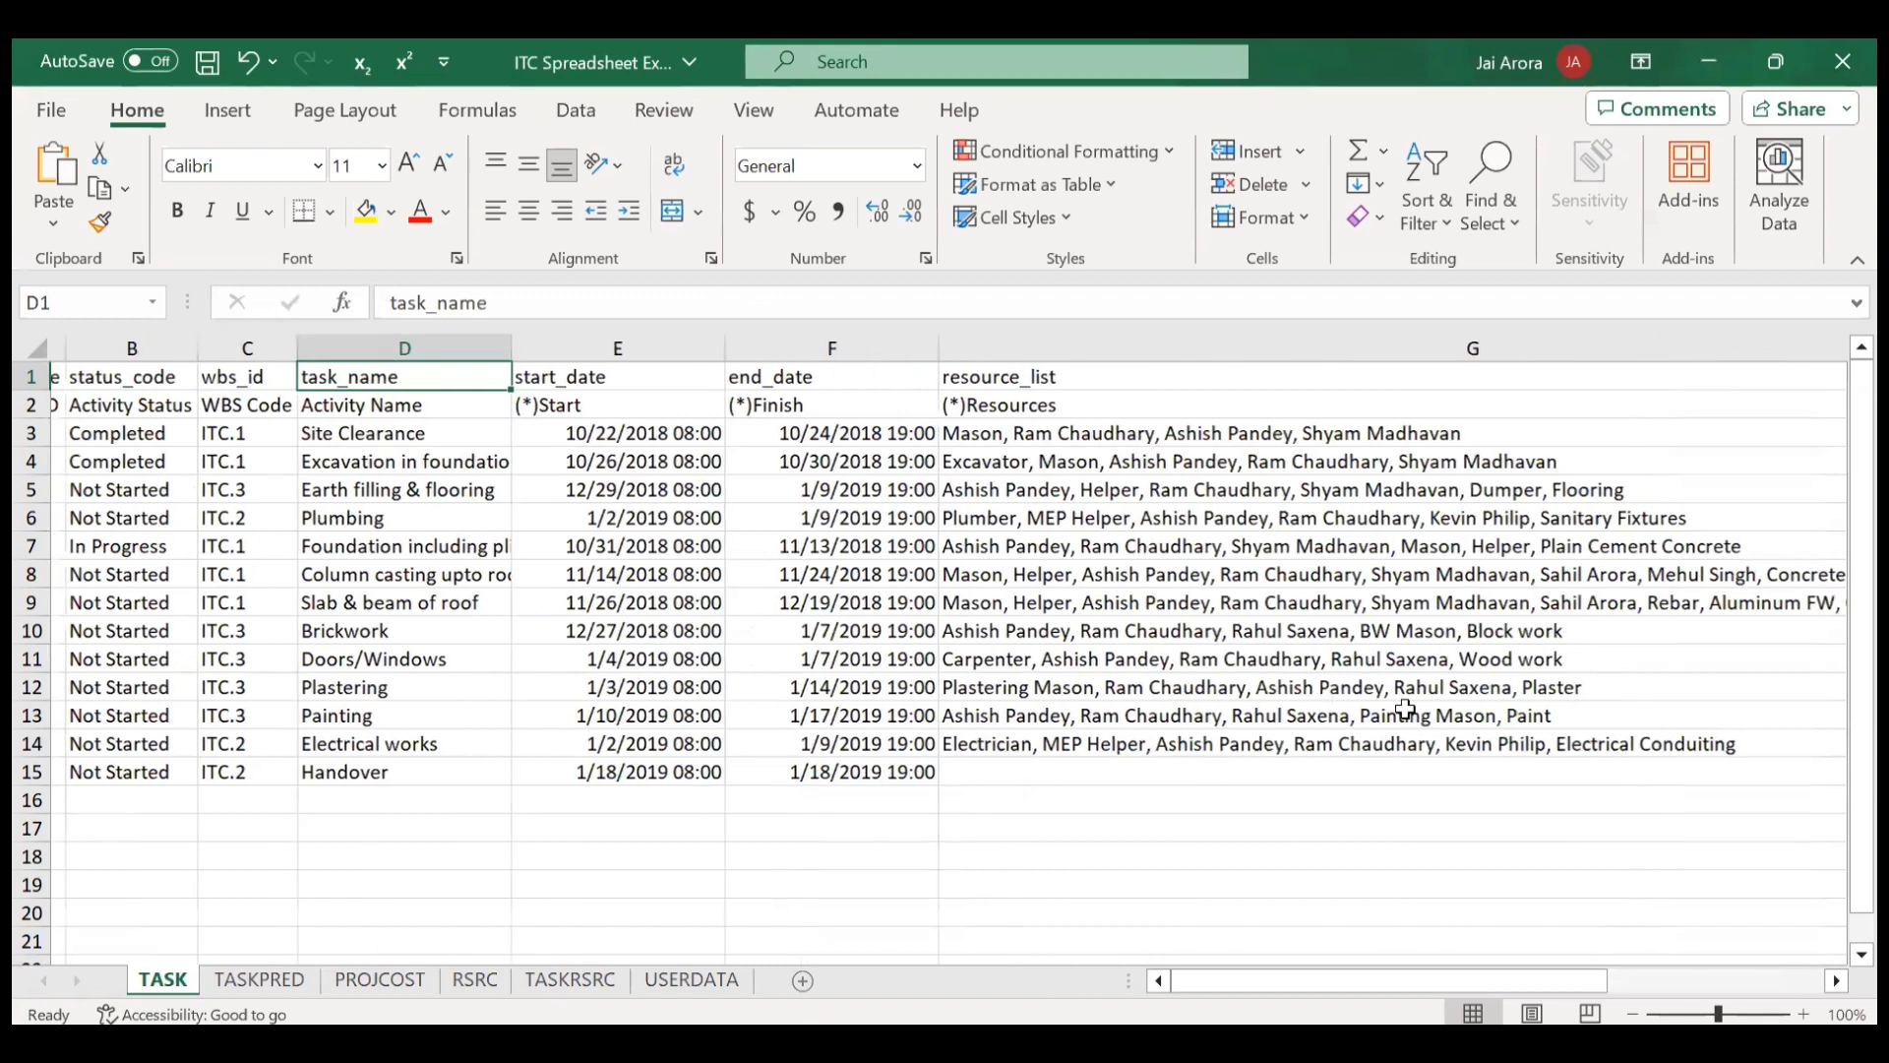
scroll(1406, 709, "left", 2)
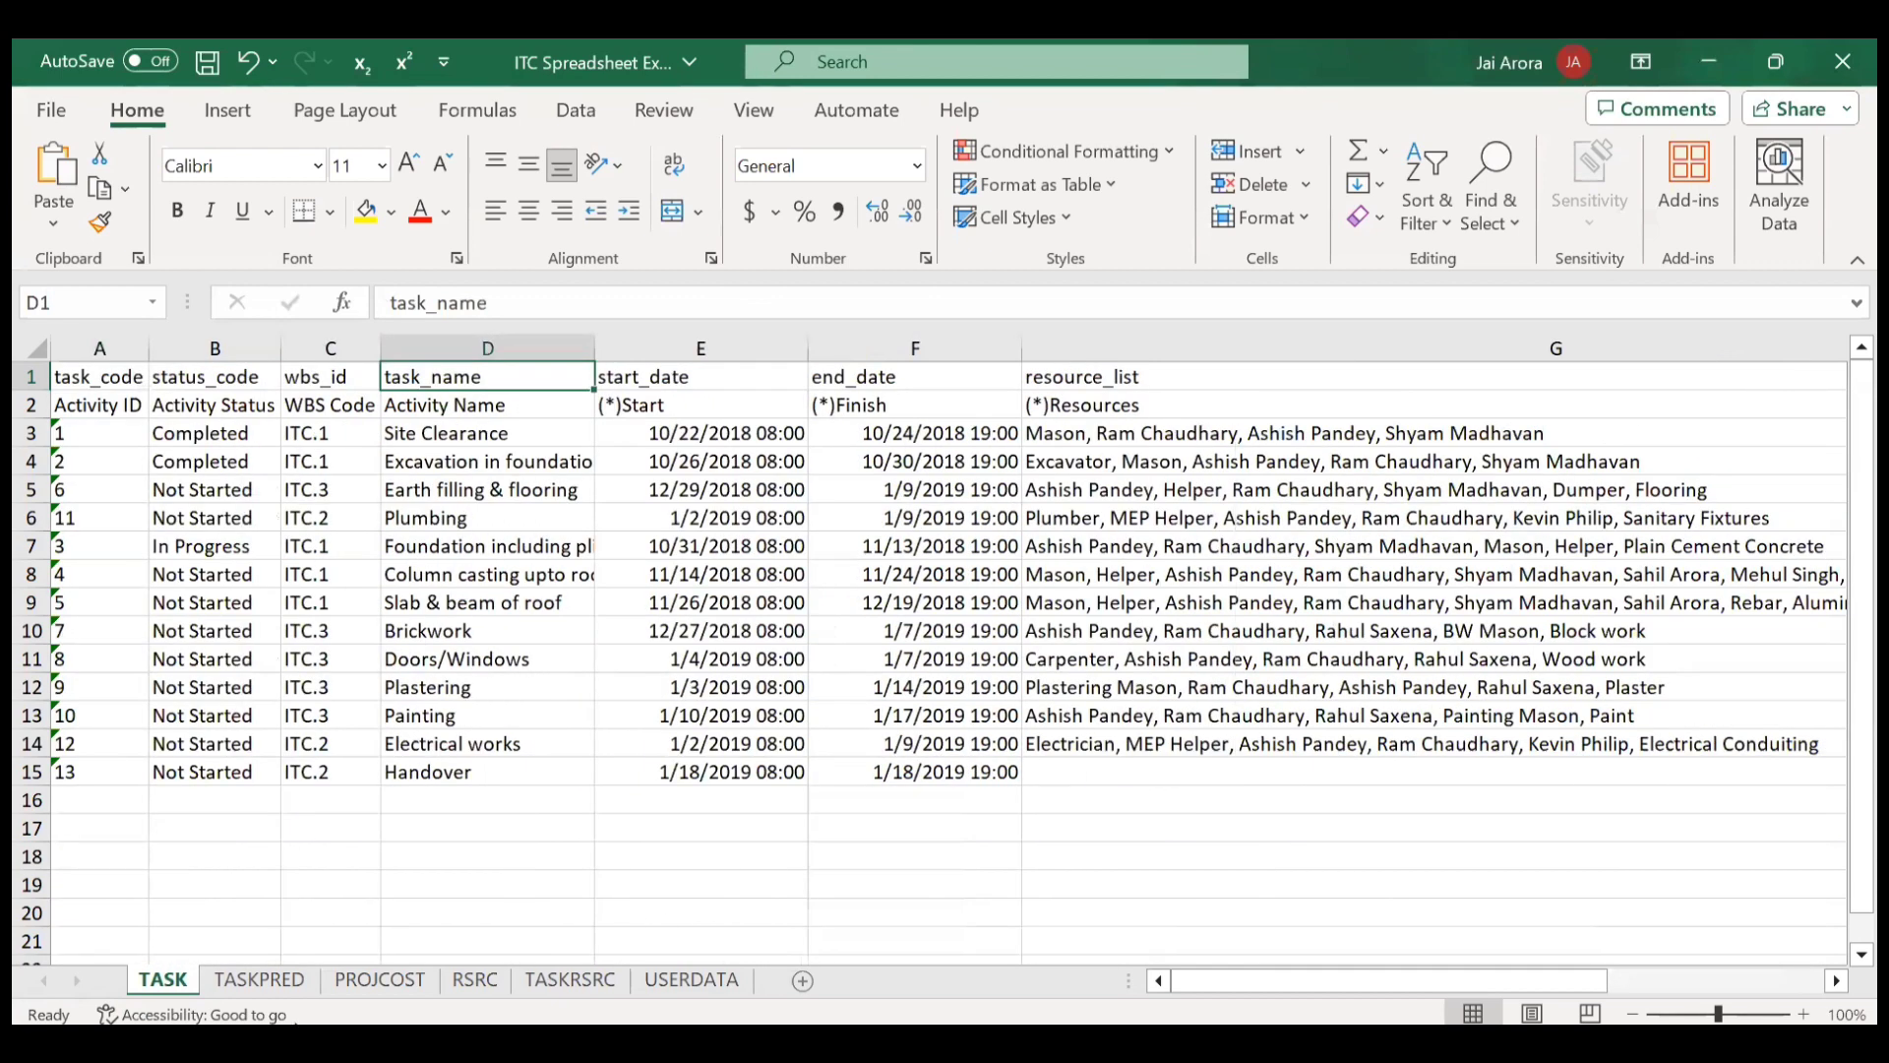
- Examine the activity relationships on the TASKPRED sheet across all its columns
left_click(261, 980)
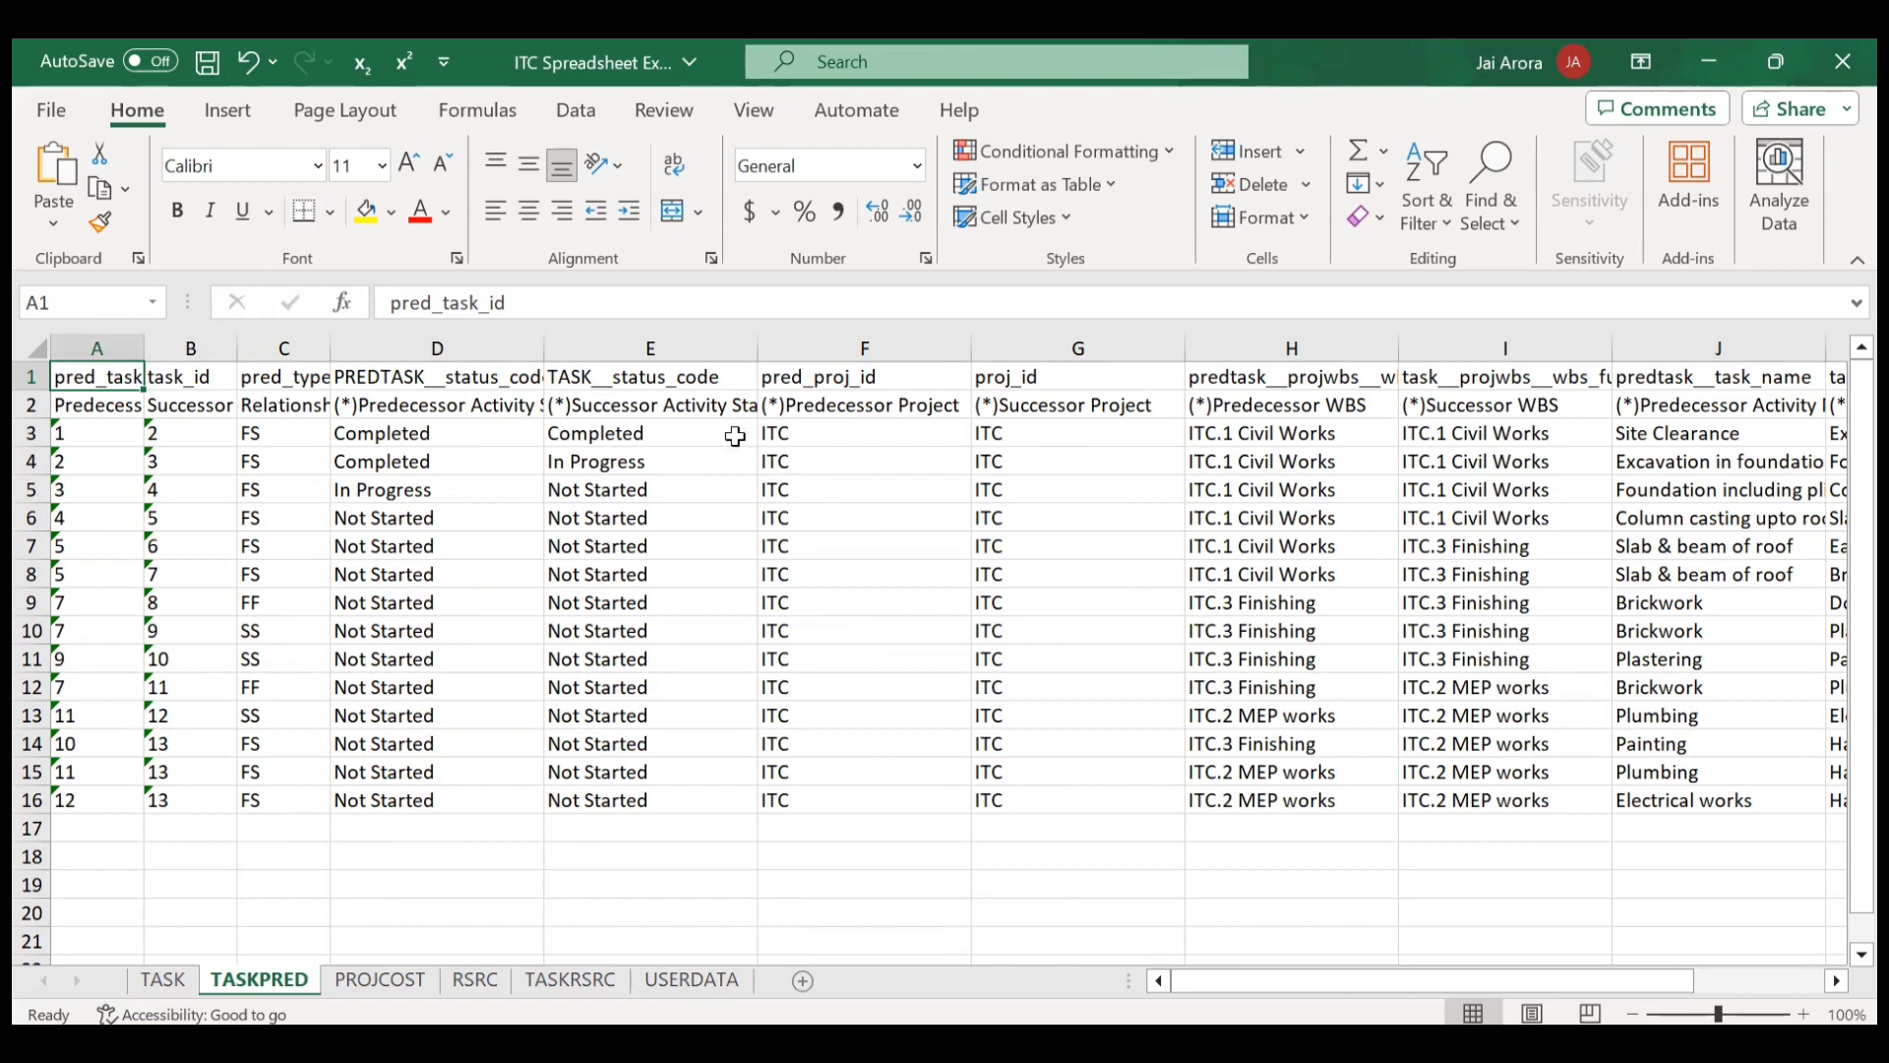
scroll(1172, 643, "right", 2)
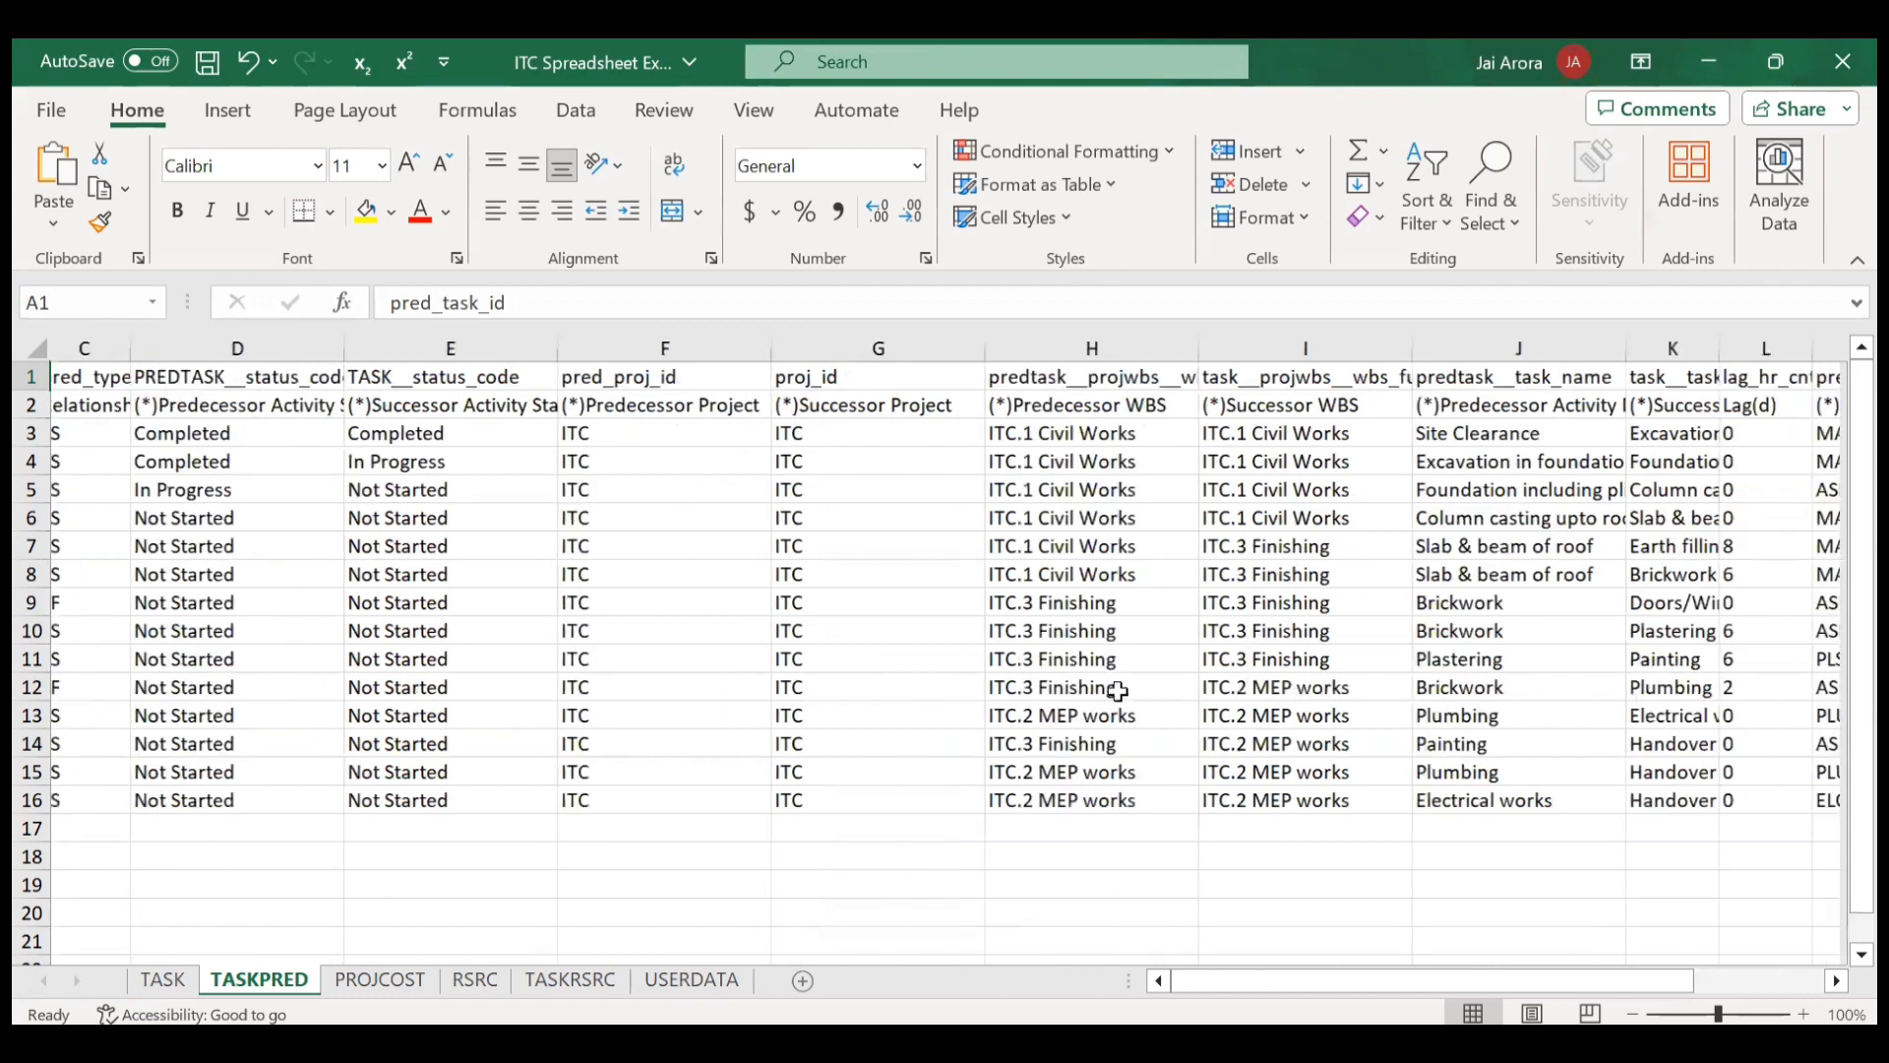
scroll(1174, 644, "left", 2)
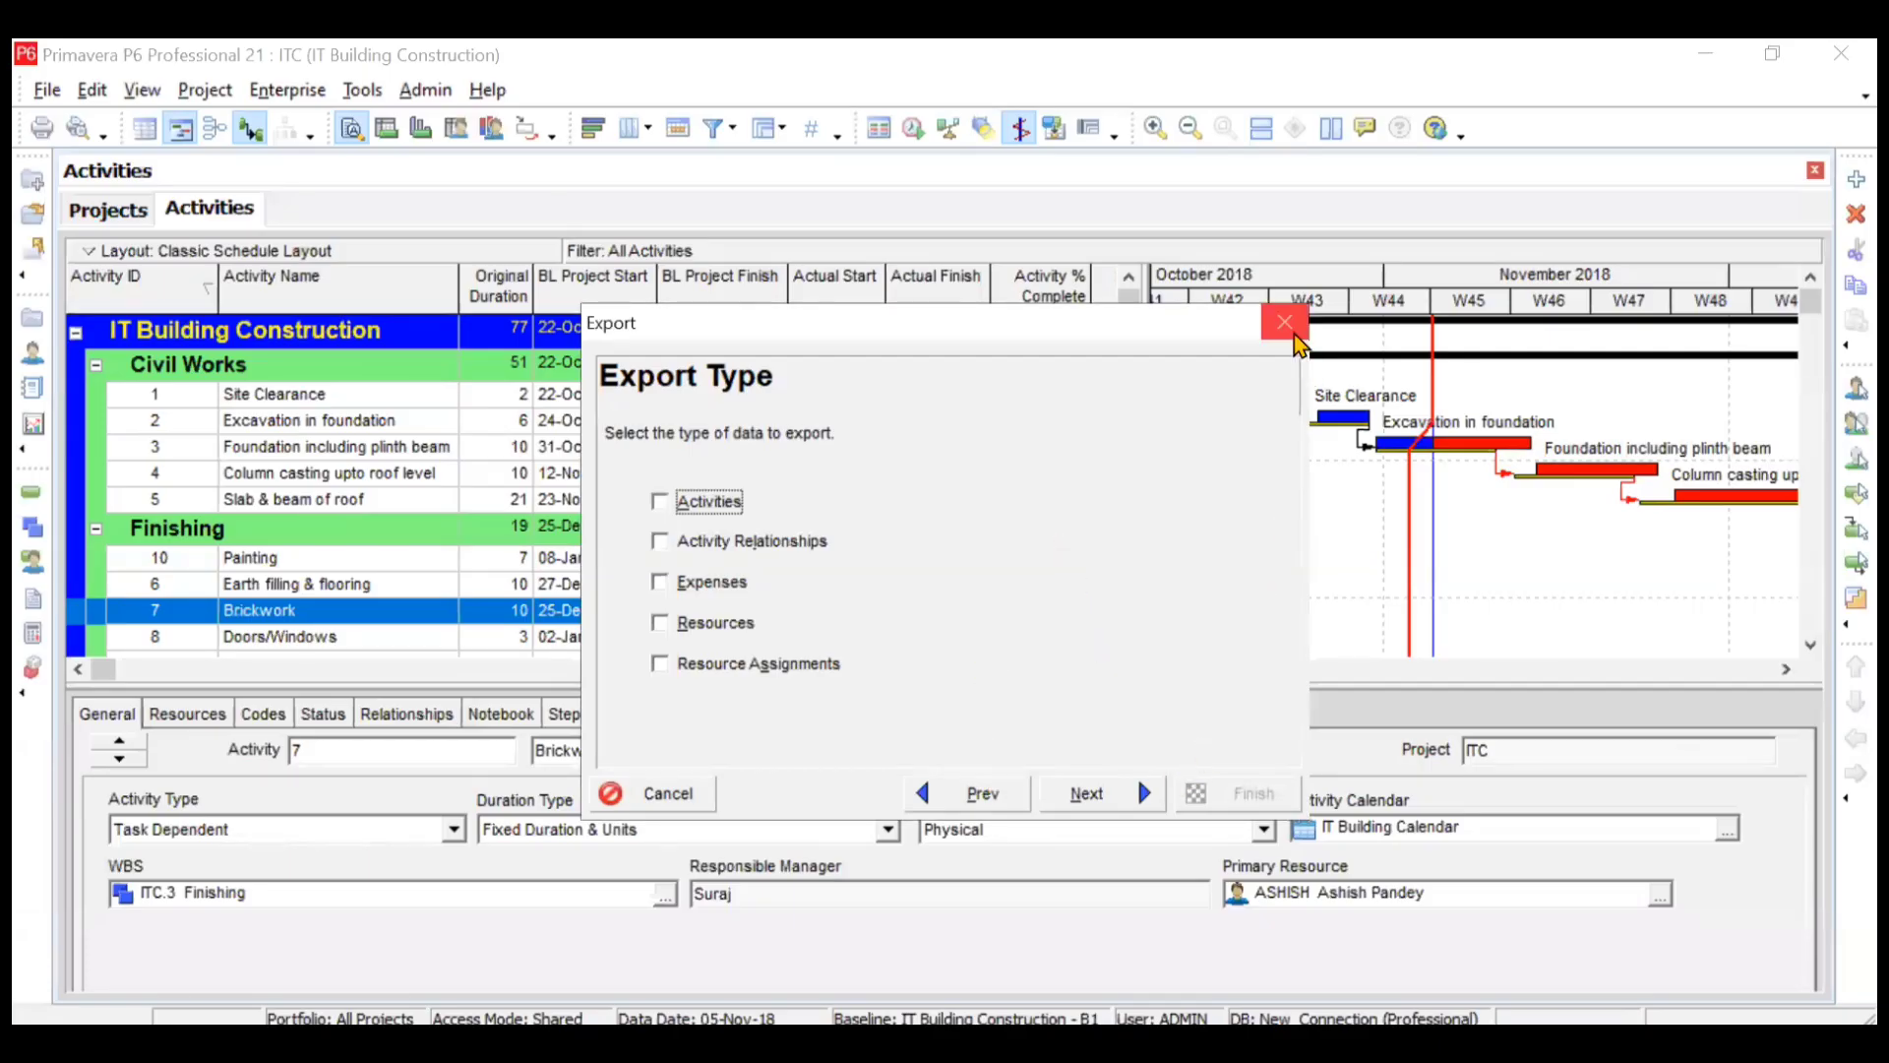
left_click(943, 797)
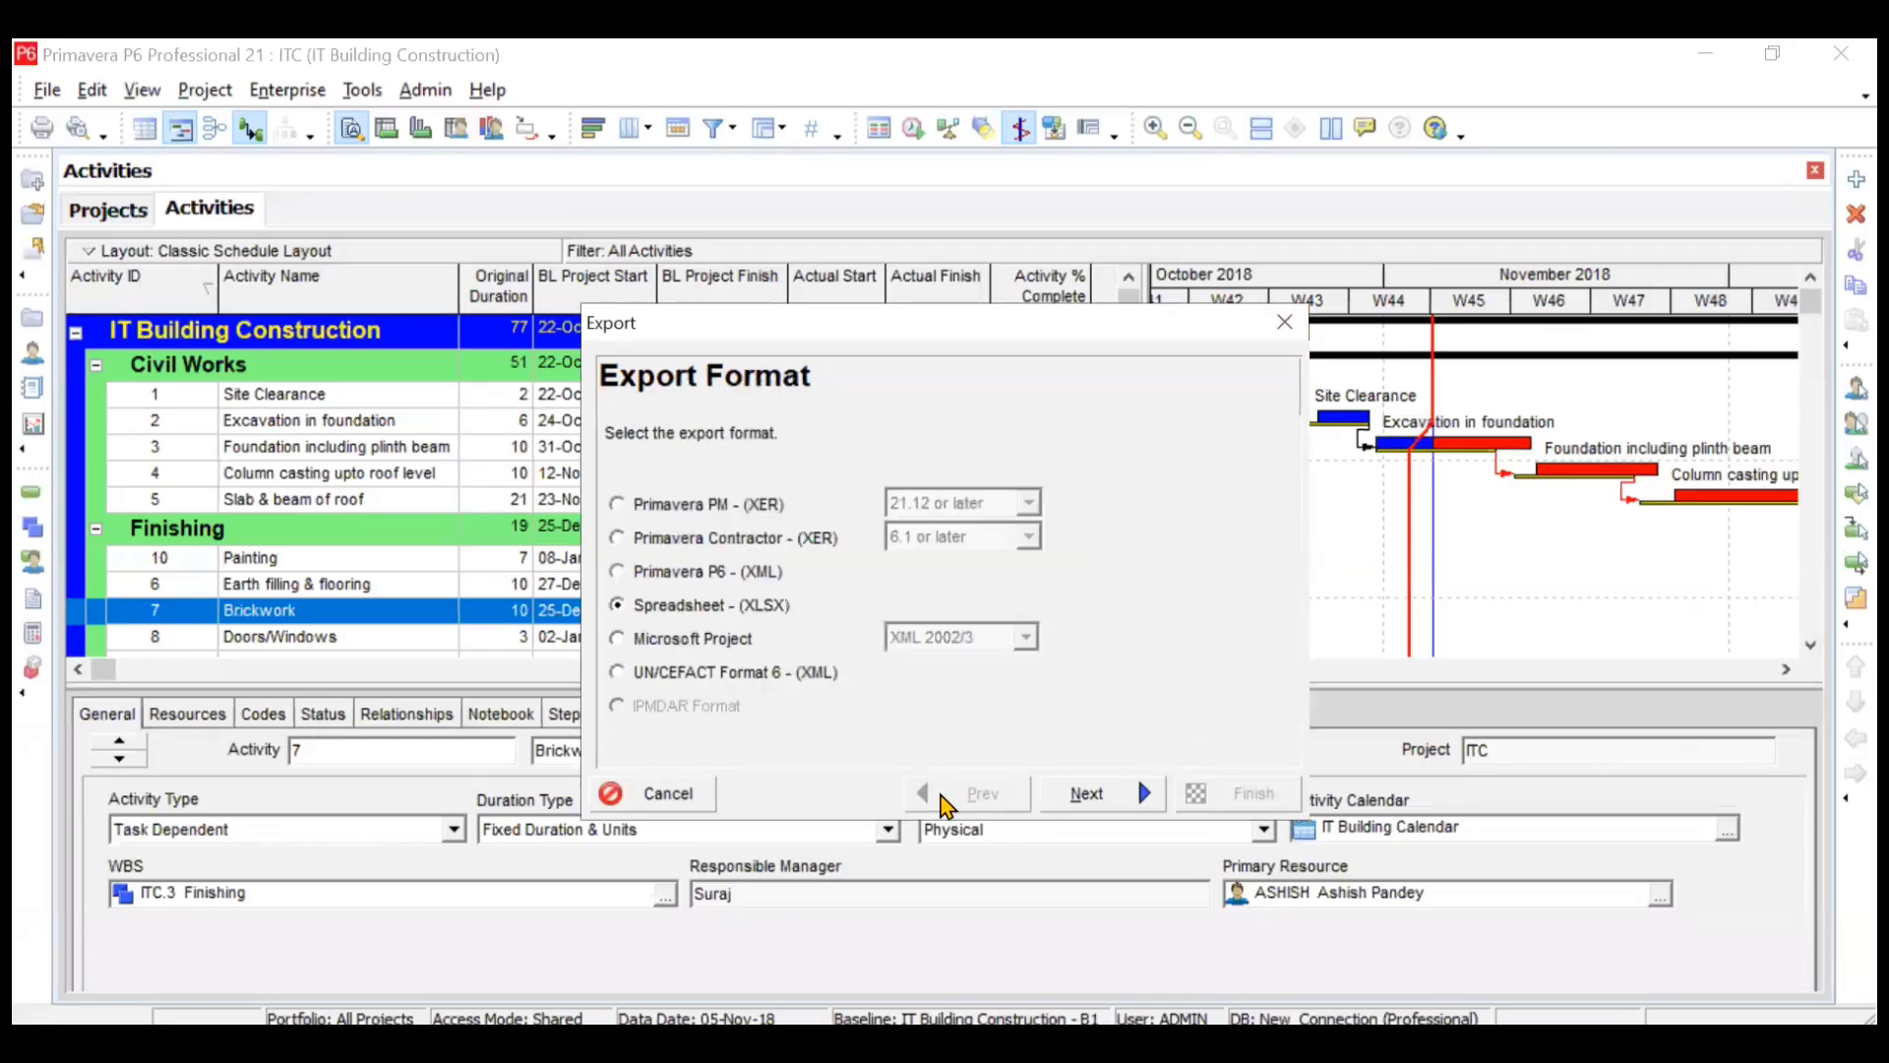
left_click(622, 642)
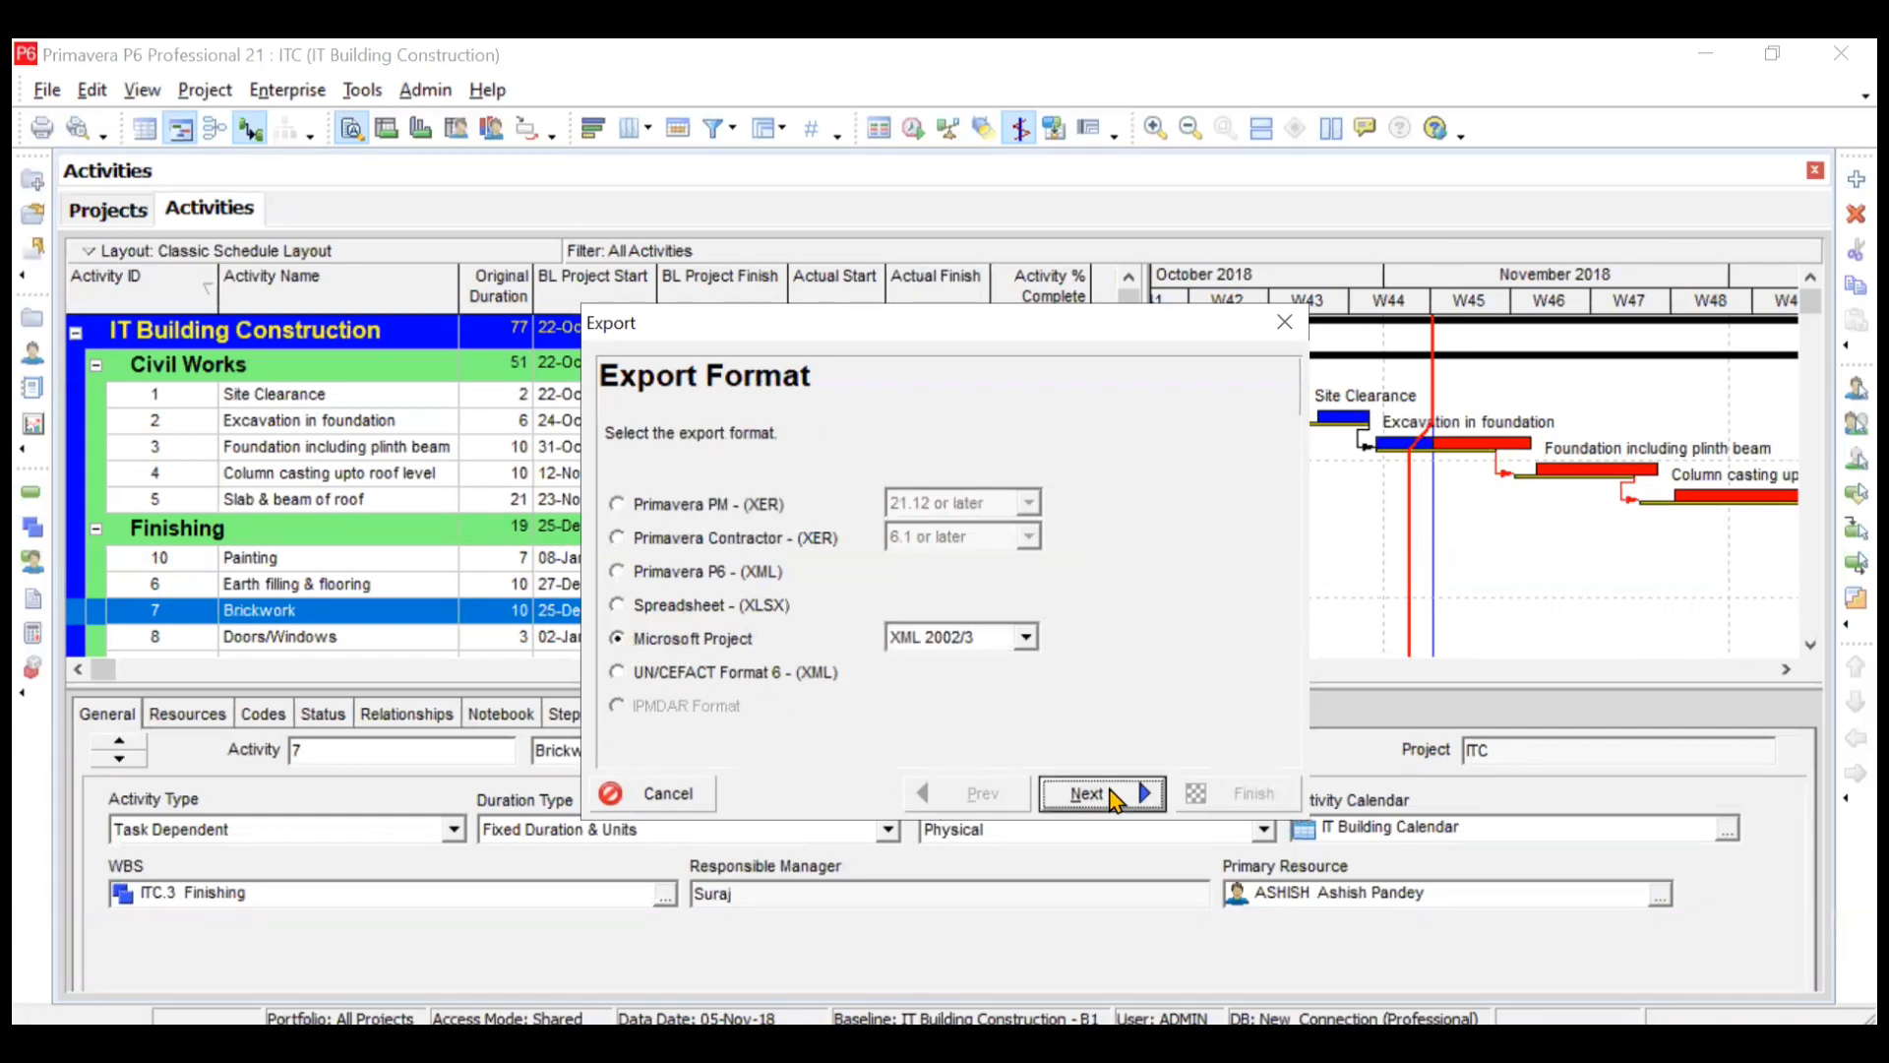
left_click(1115, 800)
left_click(976, 606)
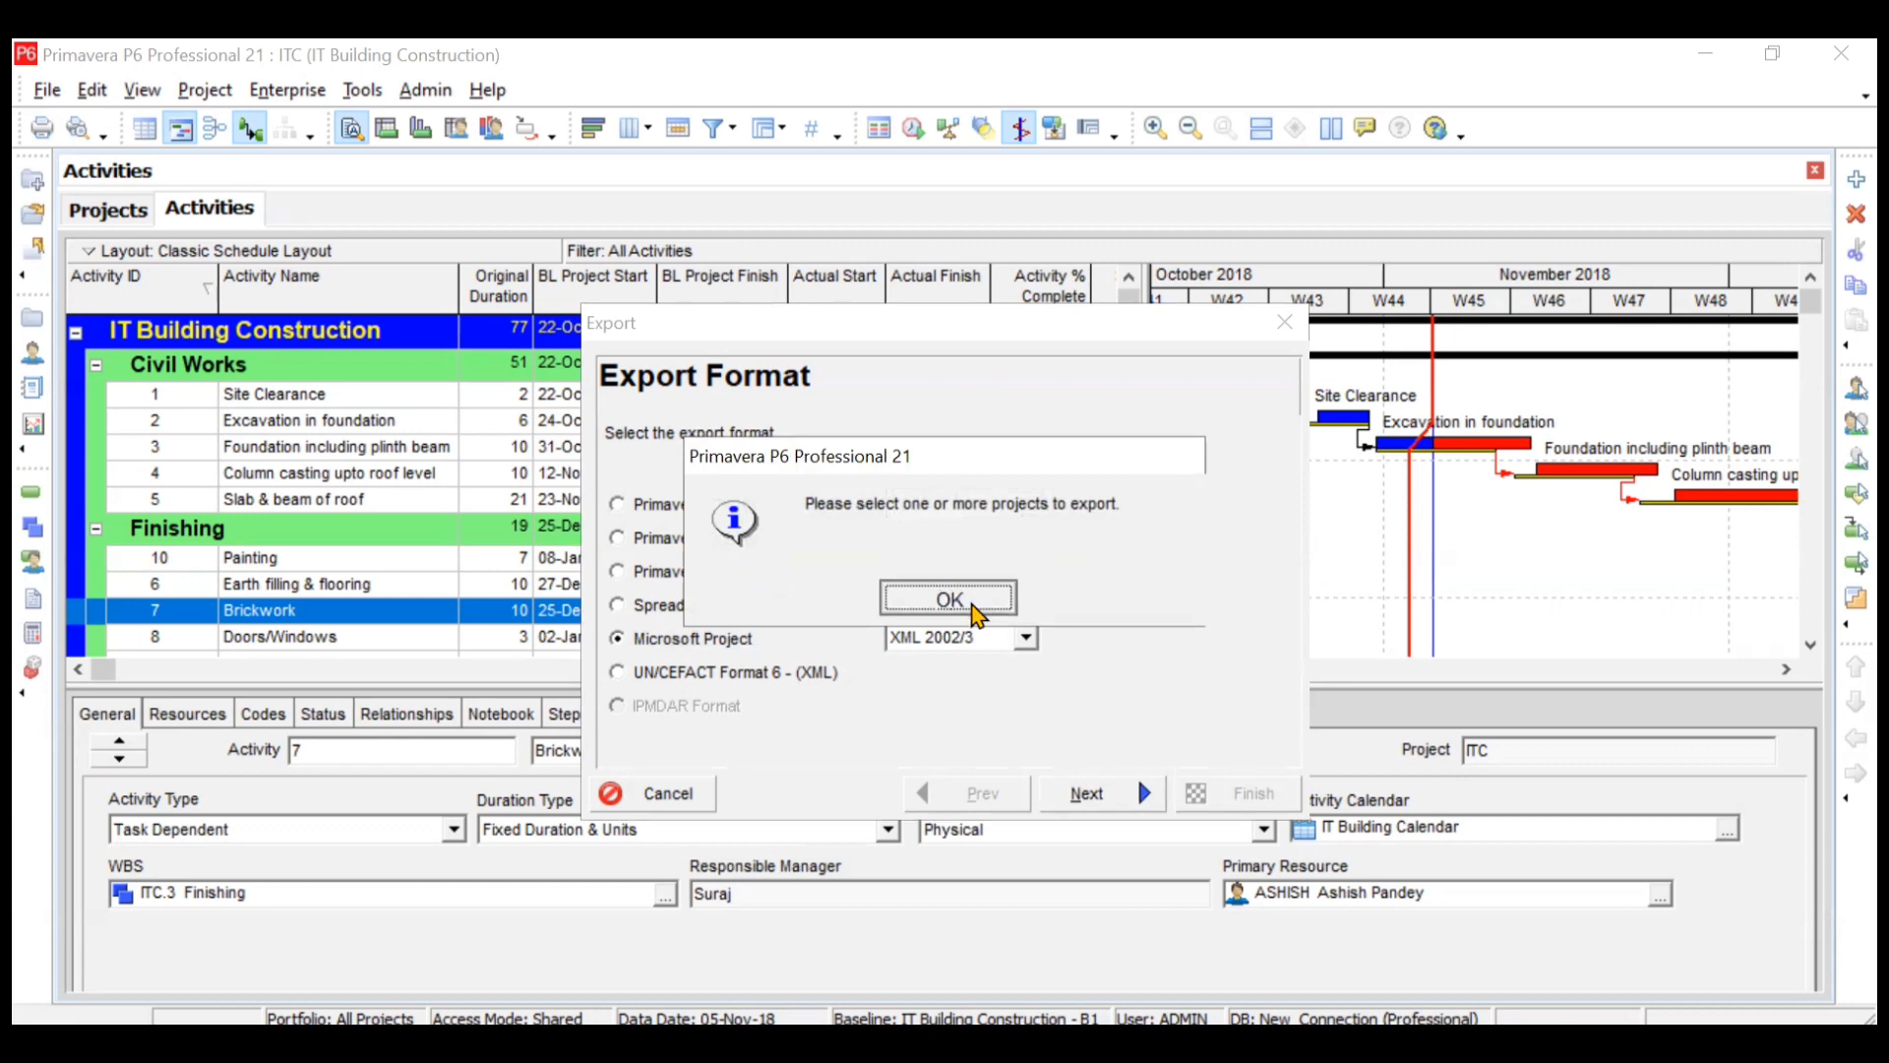
left_click(1088, 796)
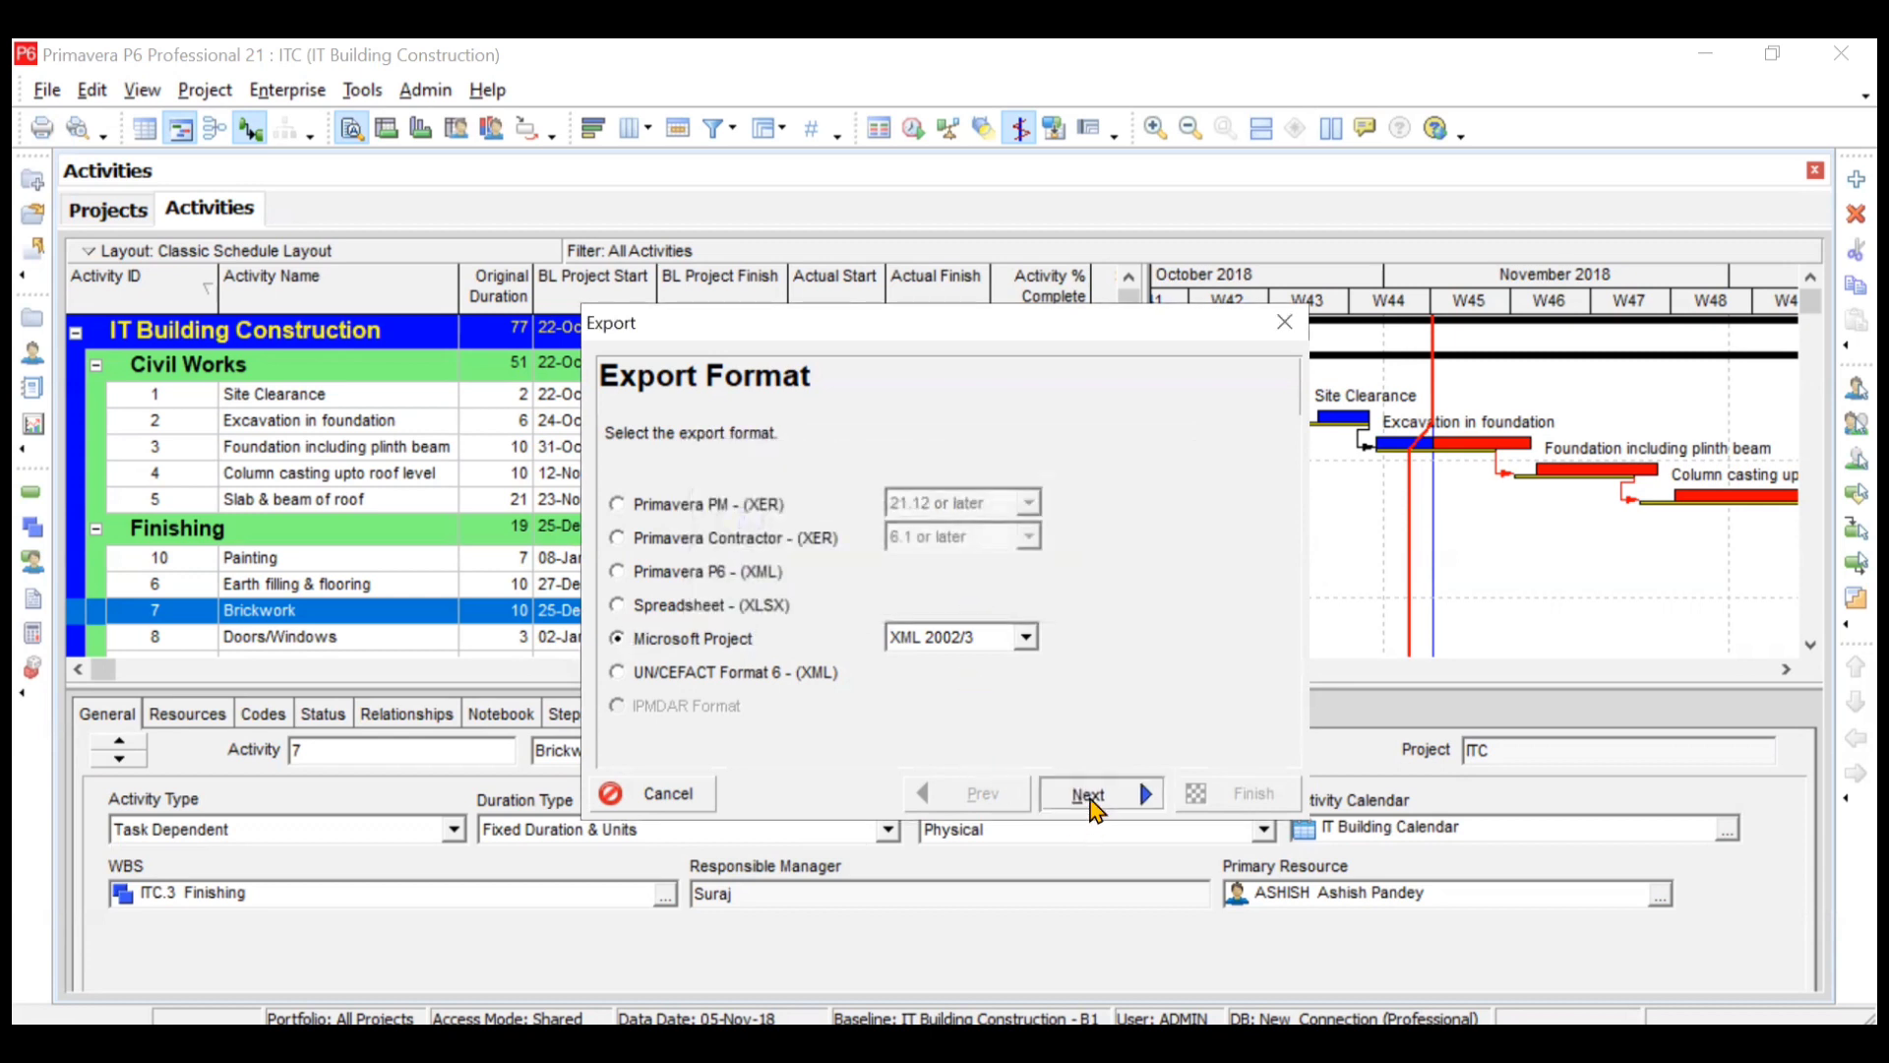
left_click(989, 595)
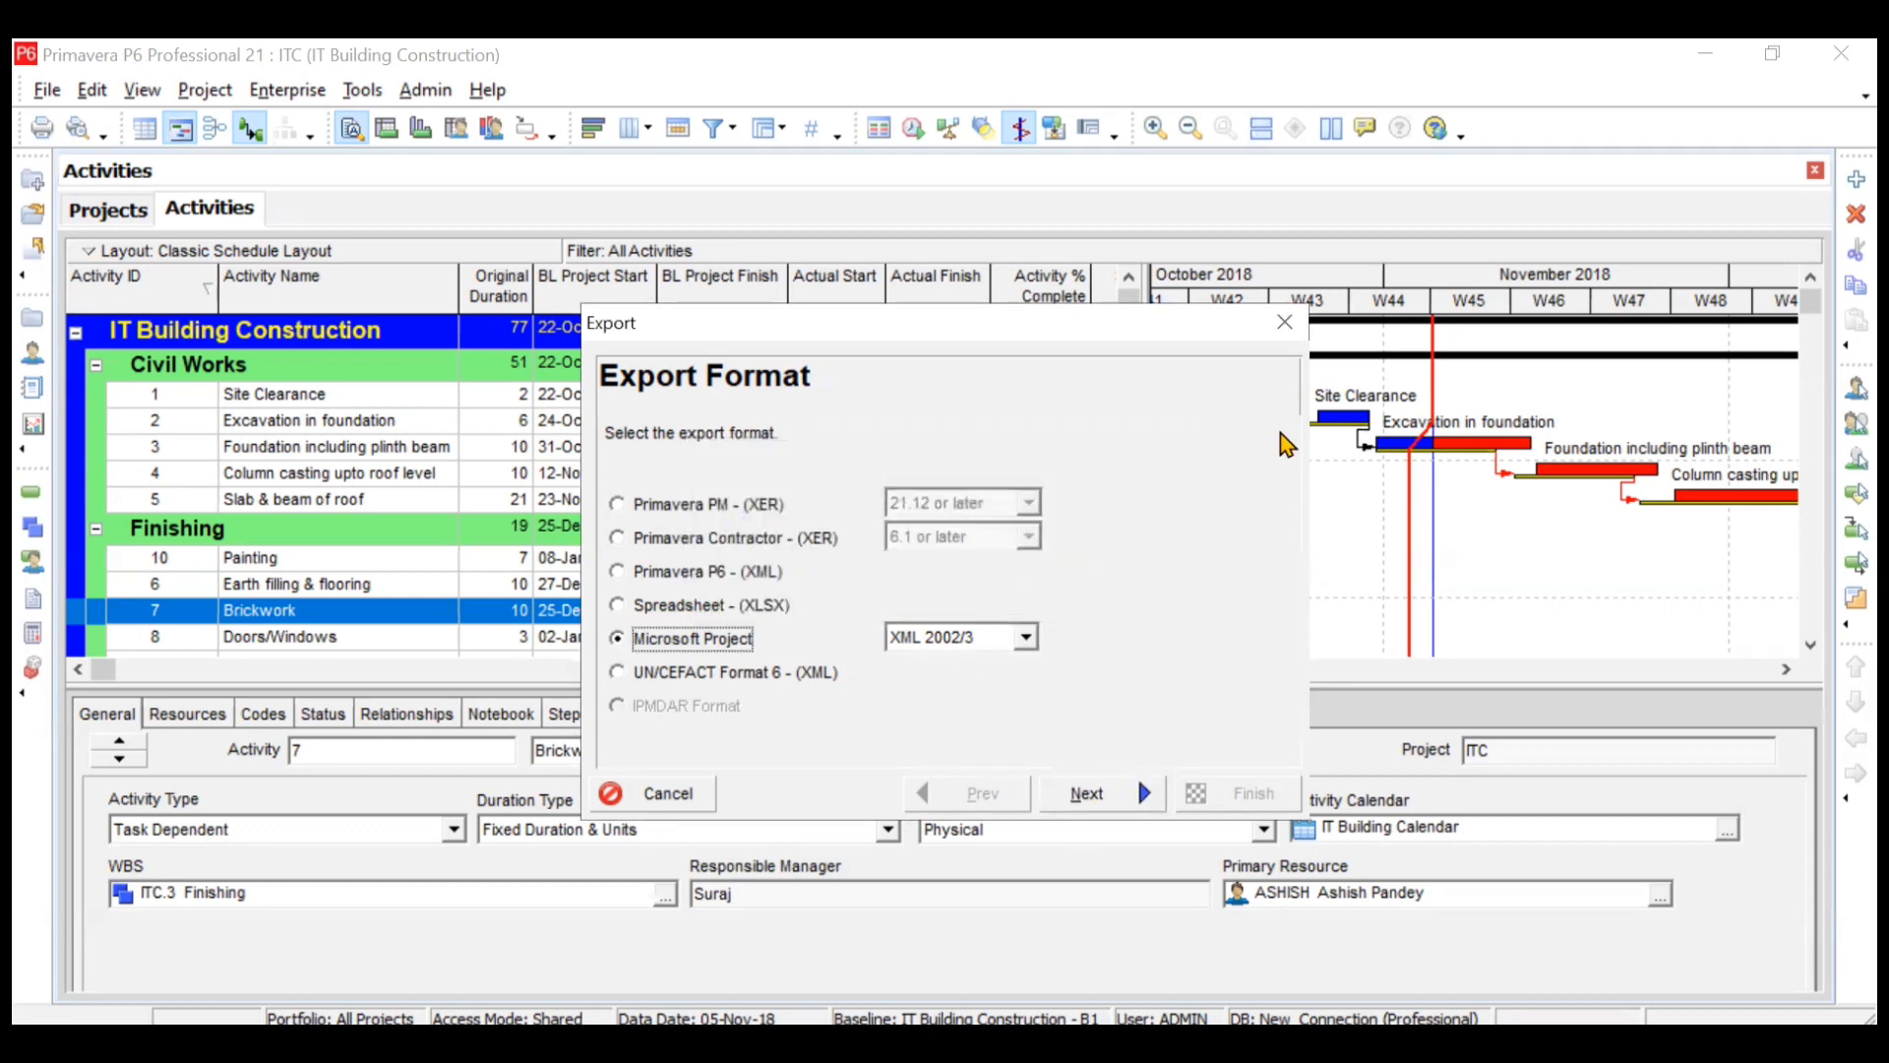
left_click(1284, 321)
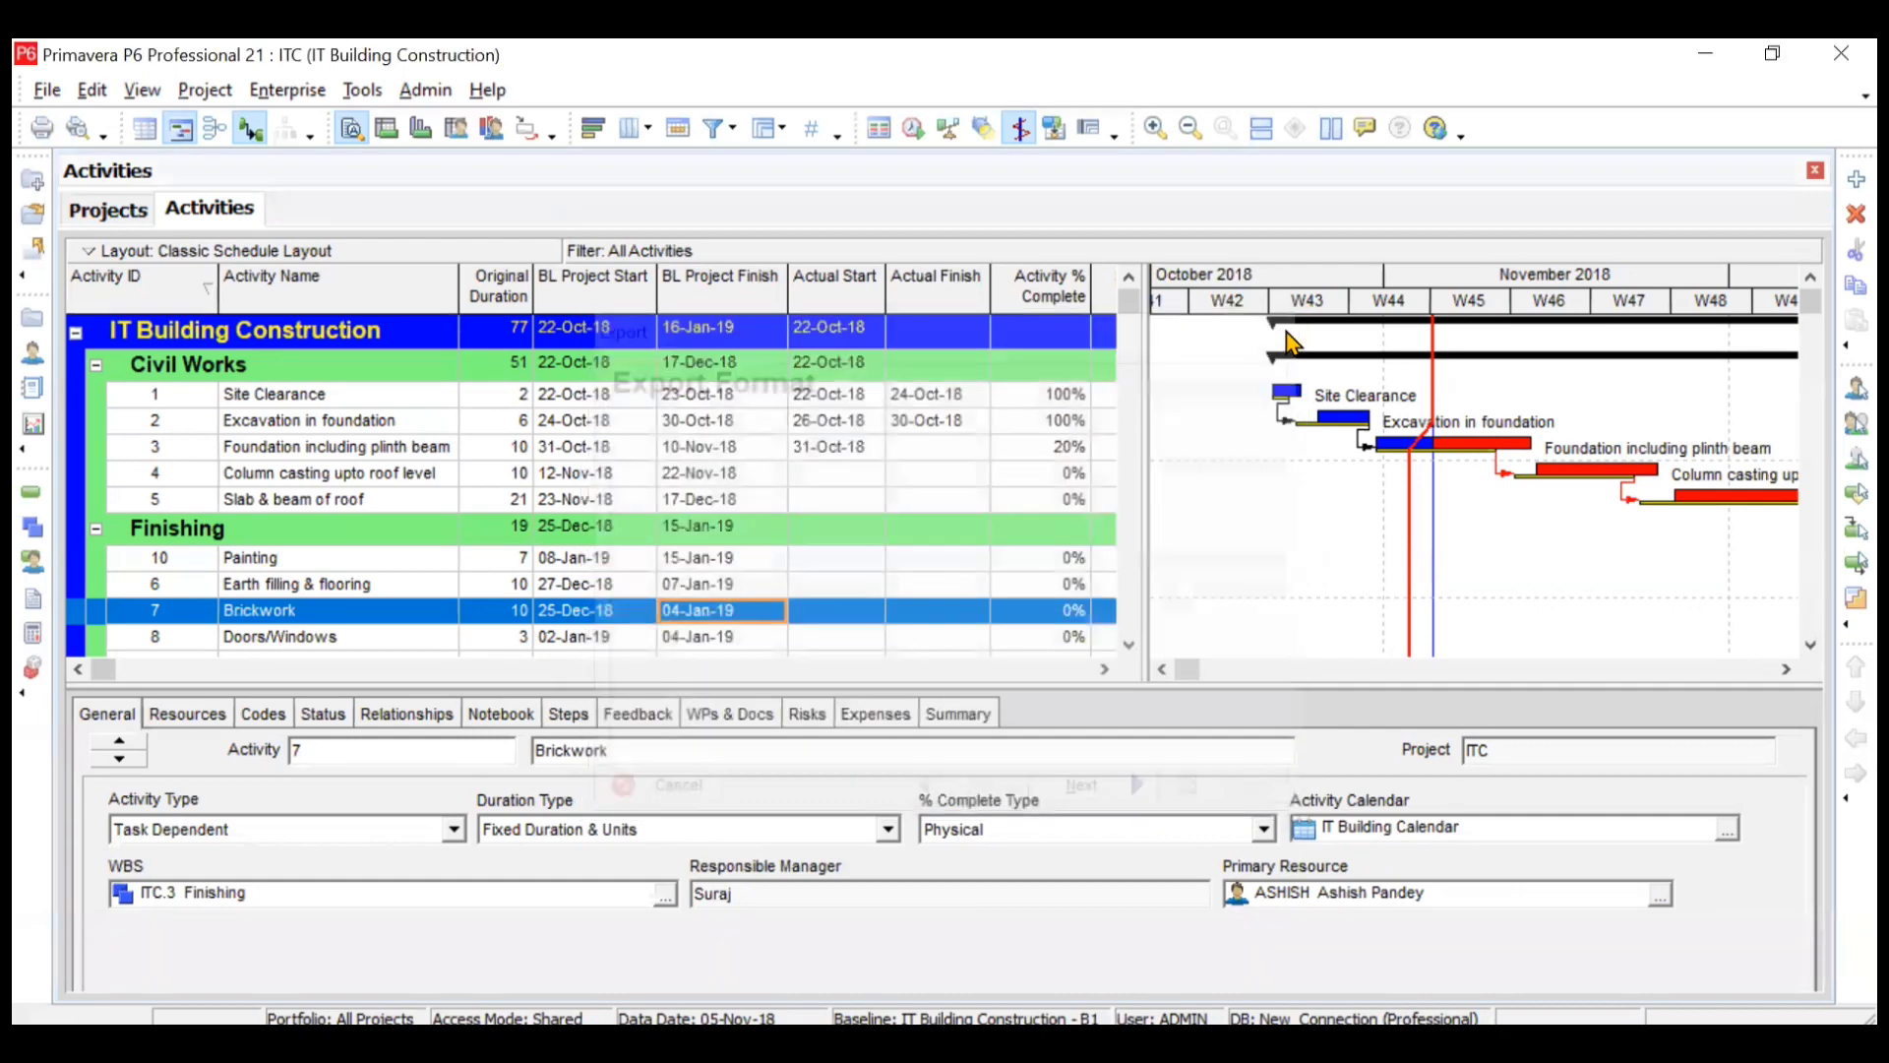
- Start a new export in Microsoft Project format with XML 2002/3 and continue to the project selection
left_click(61, 92)
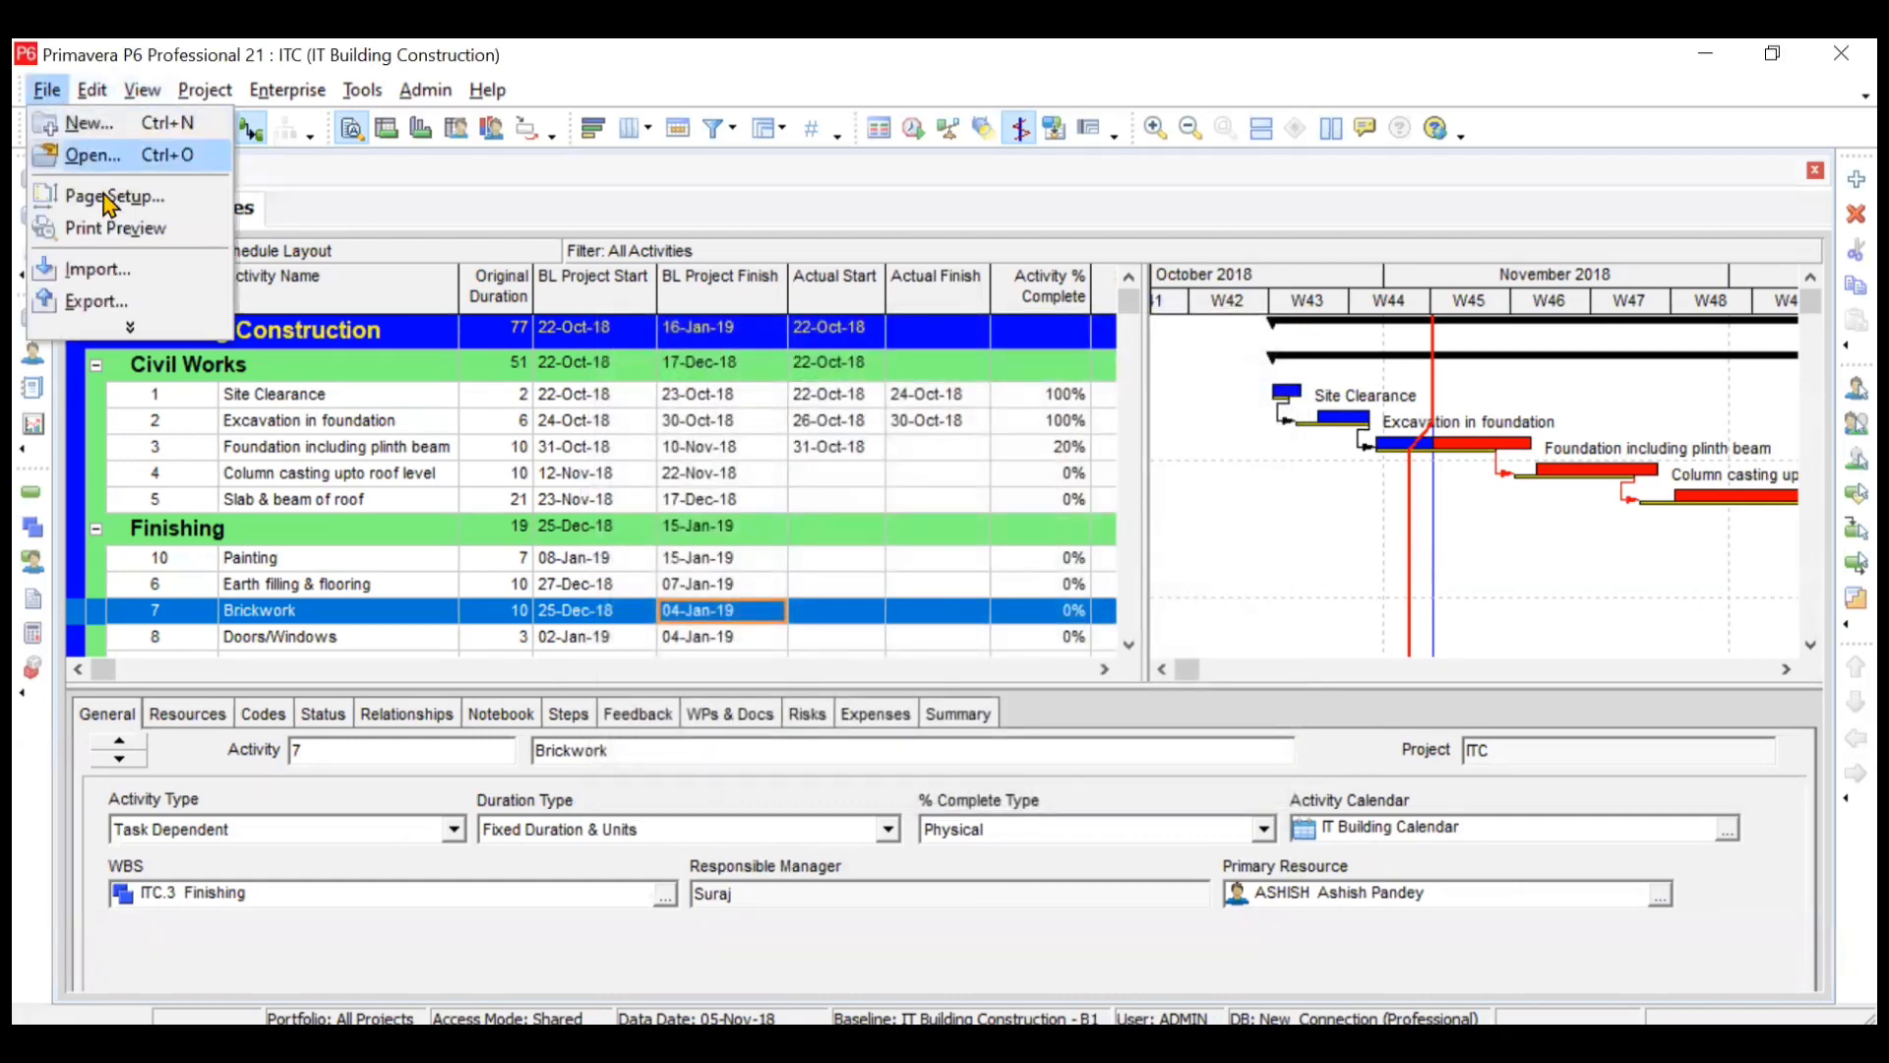
left_click(116, 303)
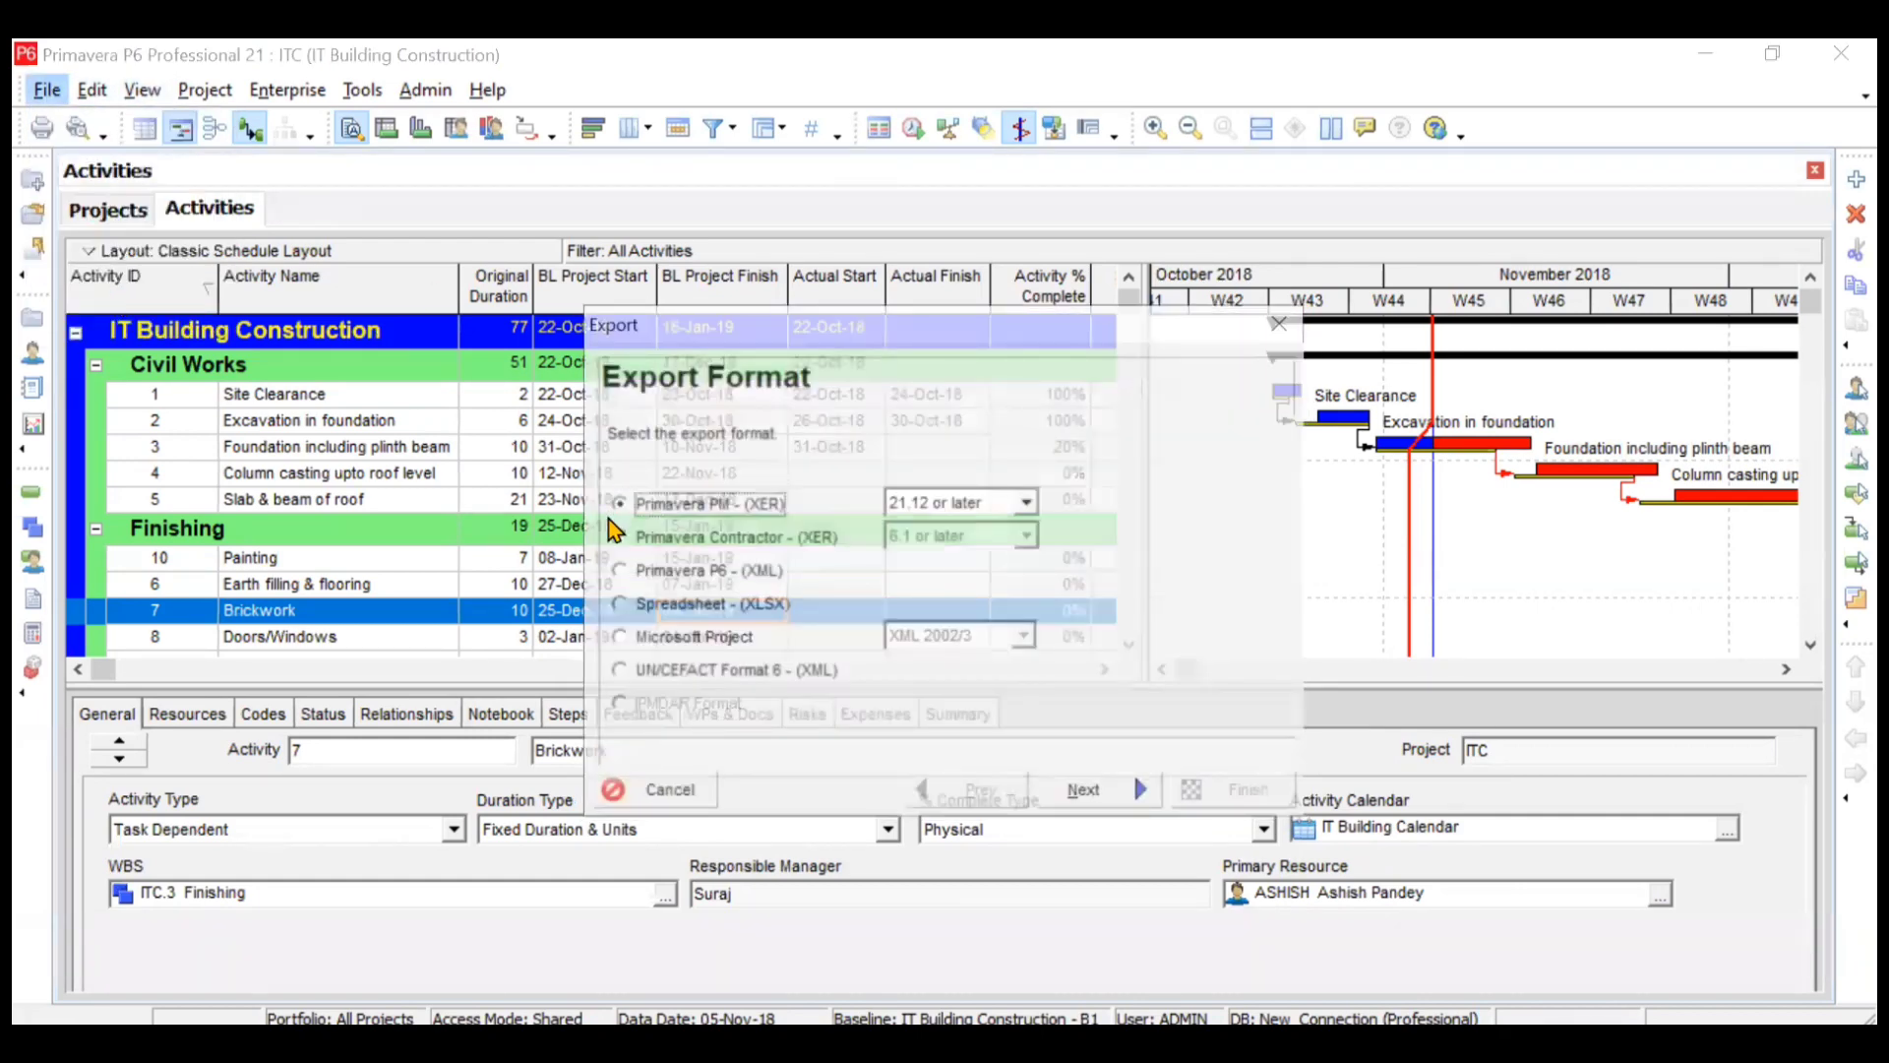
left_click(619, 639)
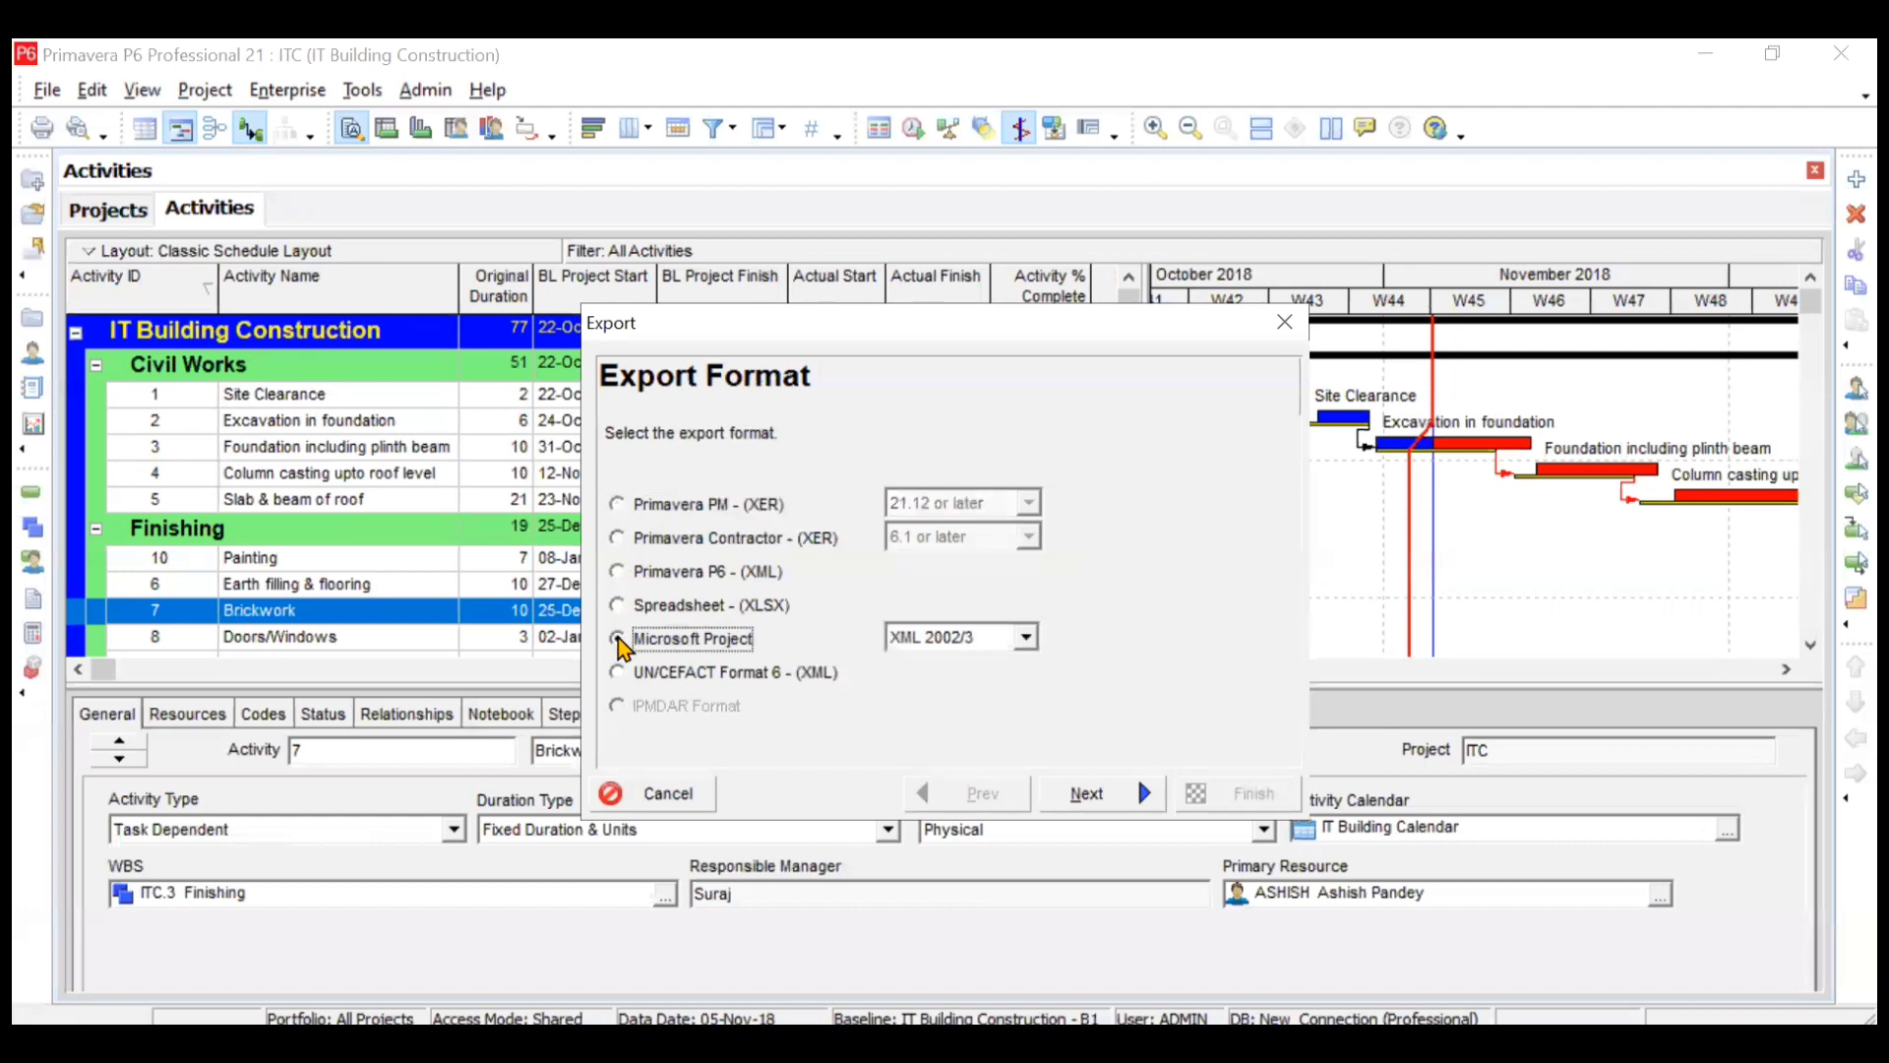
left_click(1131, 801)
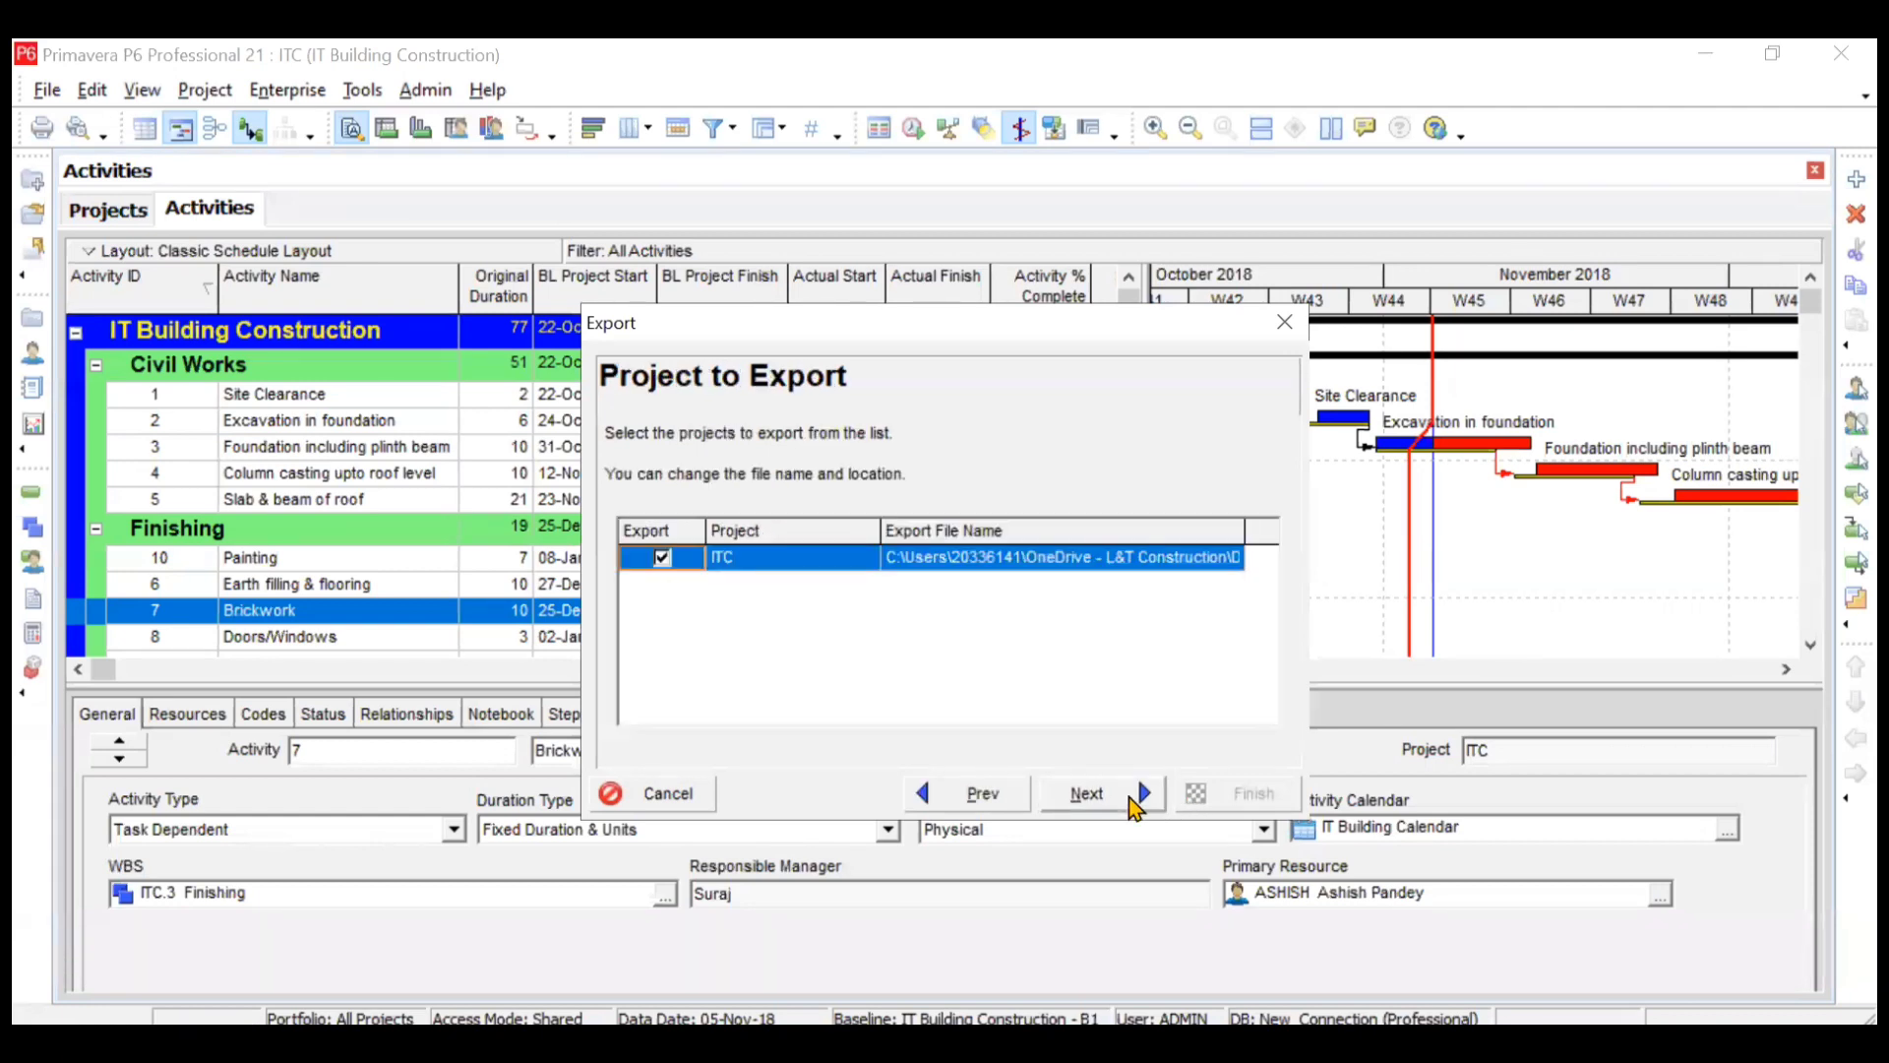
- Decline replacing the existing ITC.xml and set the ITC project's export file to ITC MSP Export on the Desktop
left_click(1122, 793)
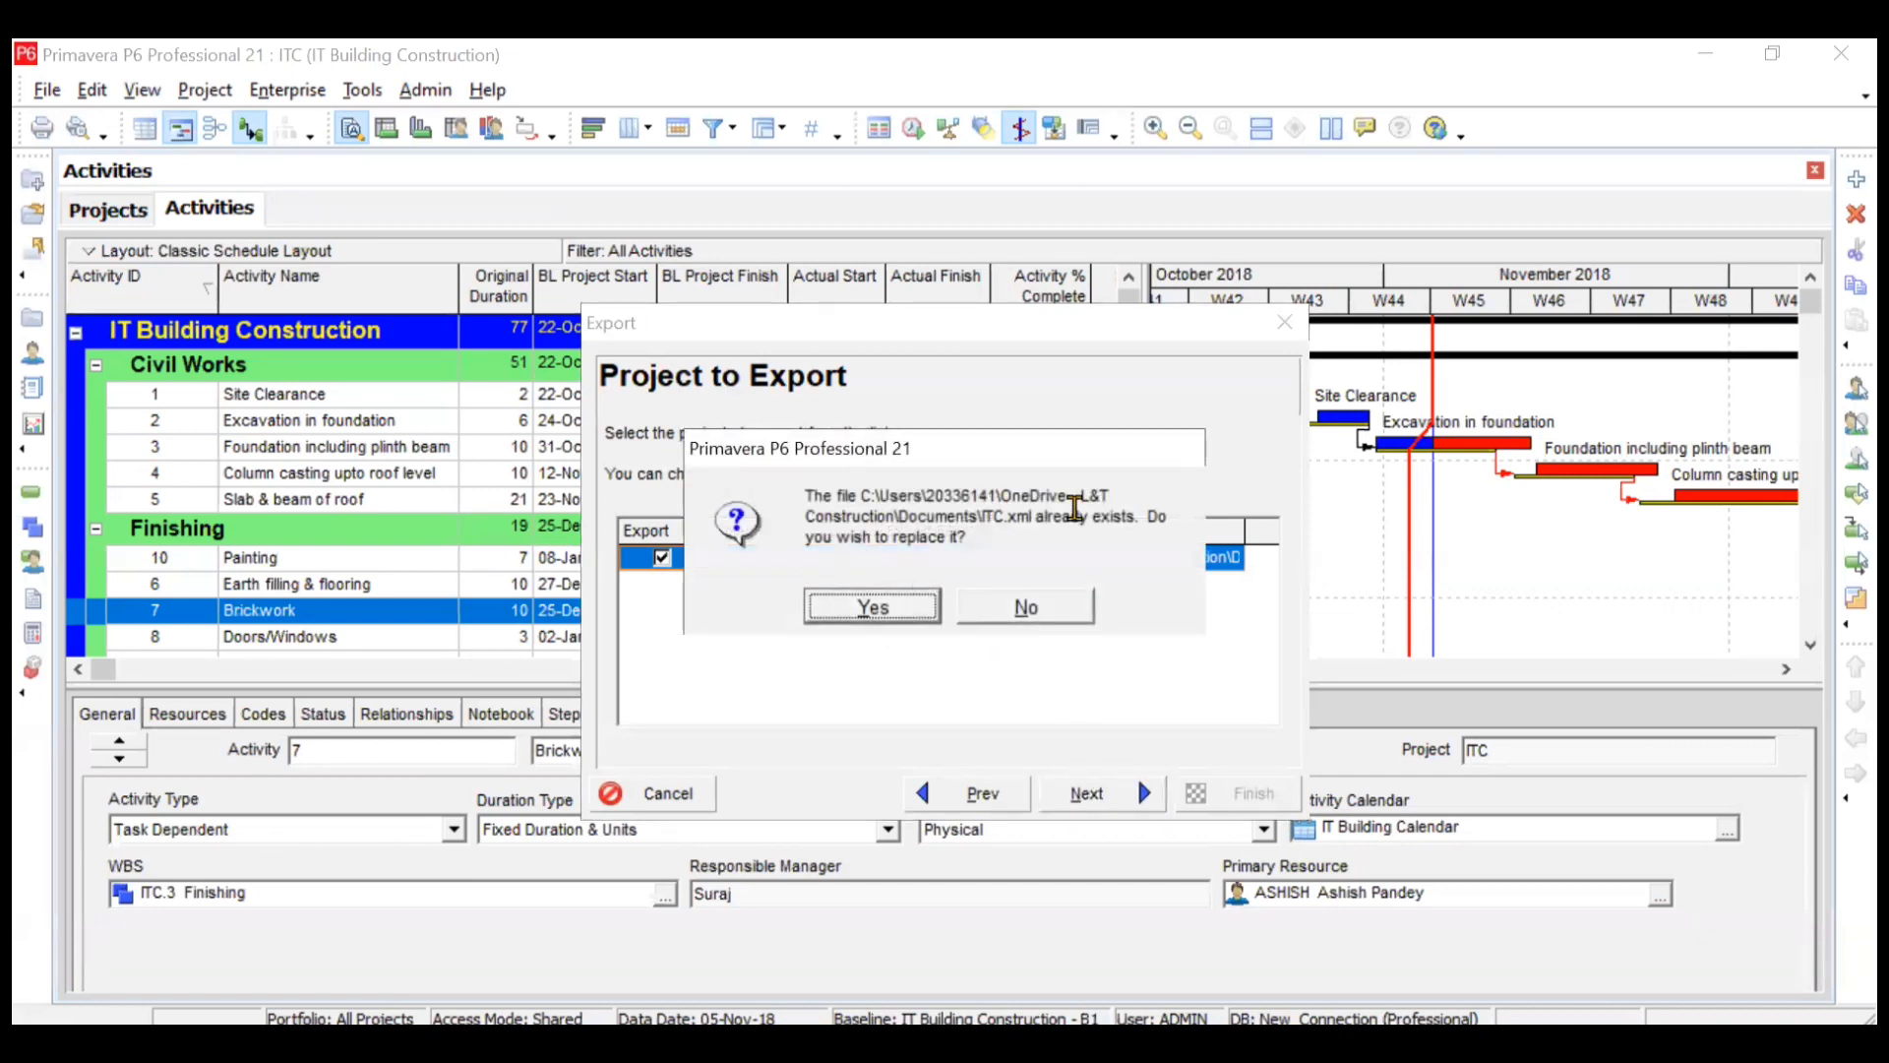
left_click(1071, 620)
left_click(1011, 561)
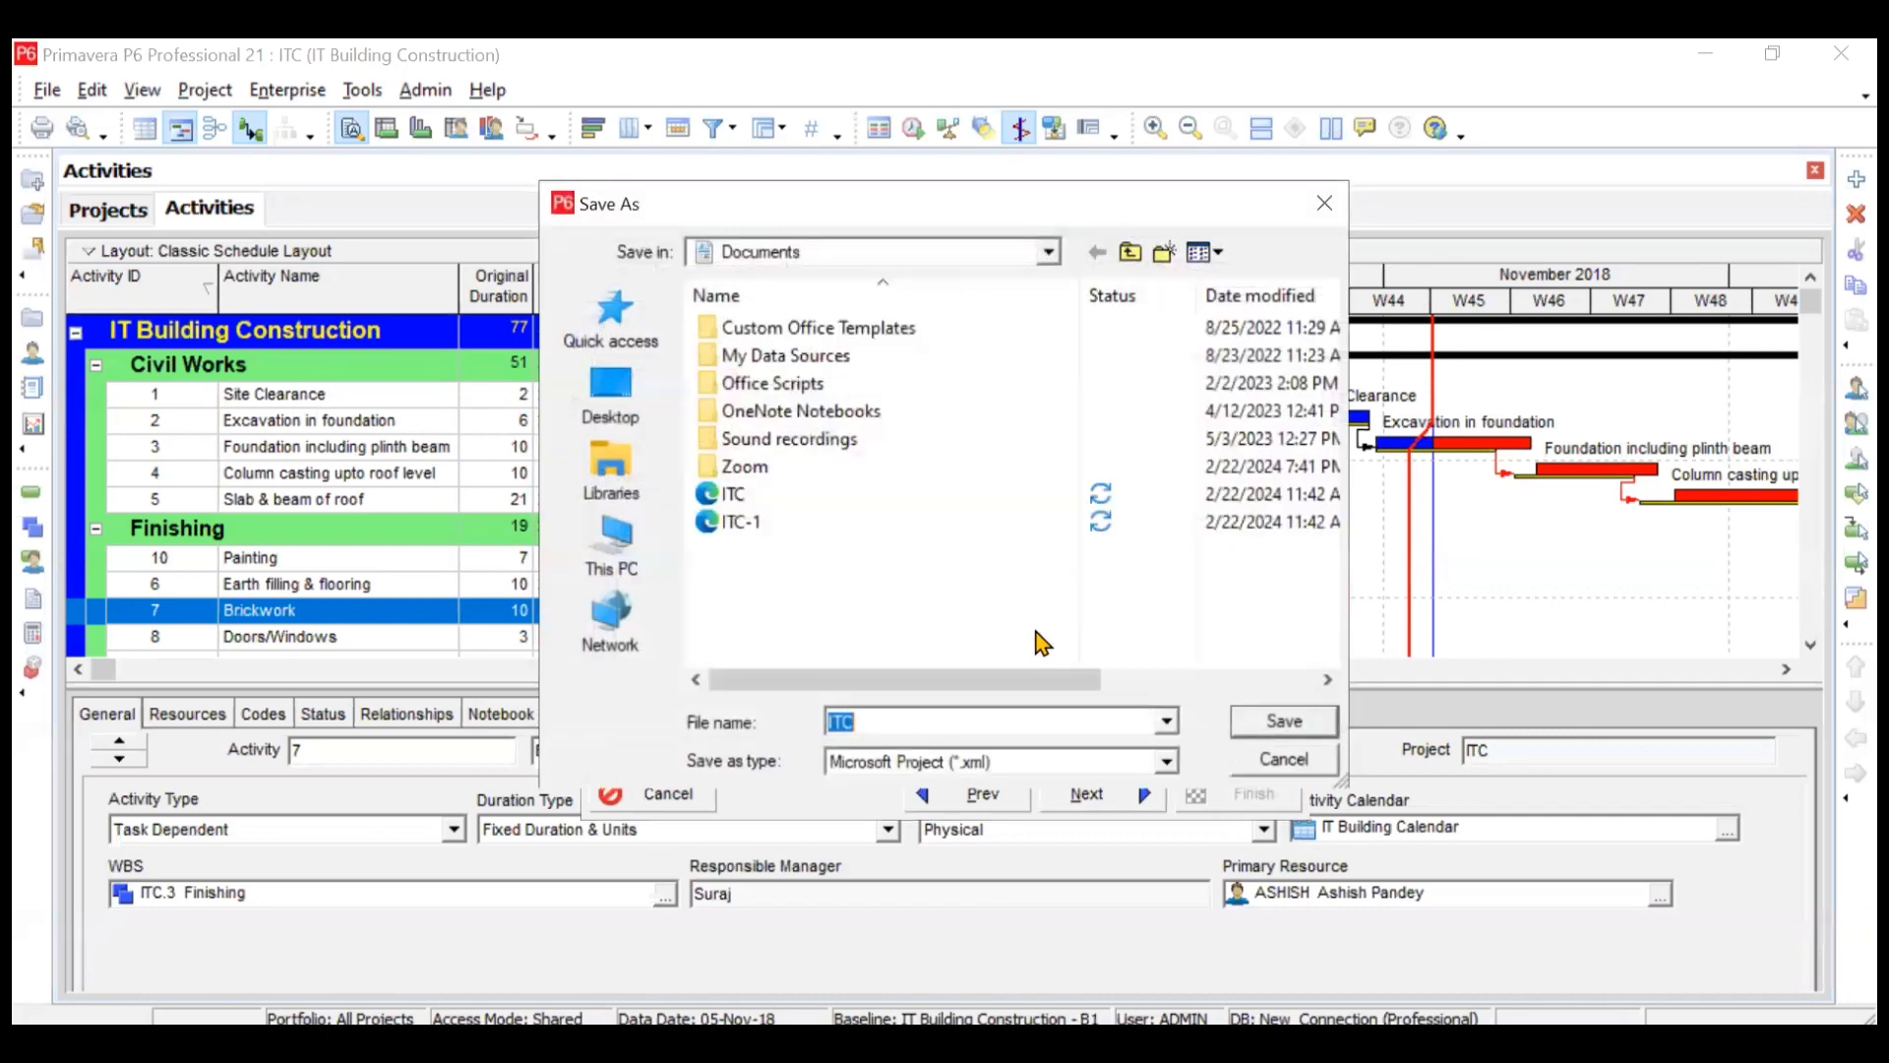
left_click(611, 398)
left_click(919, 730)
type("MSP Export")
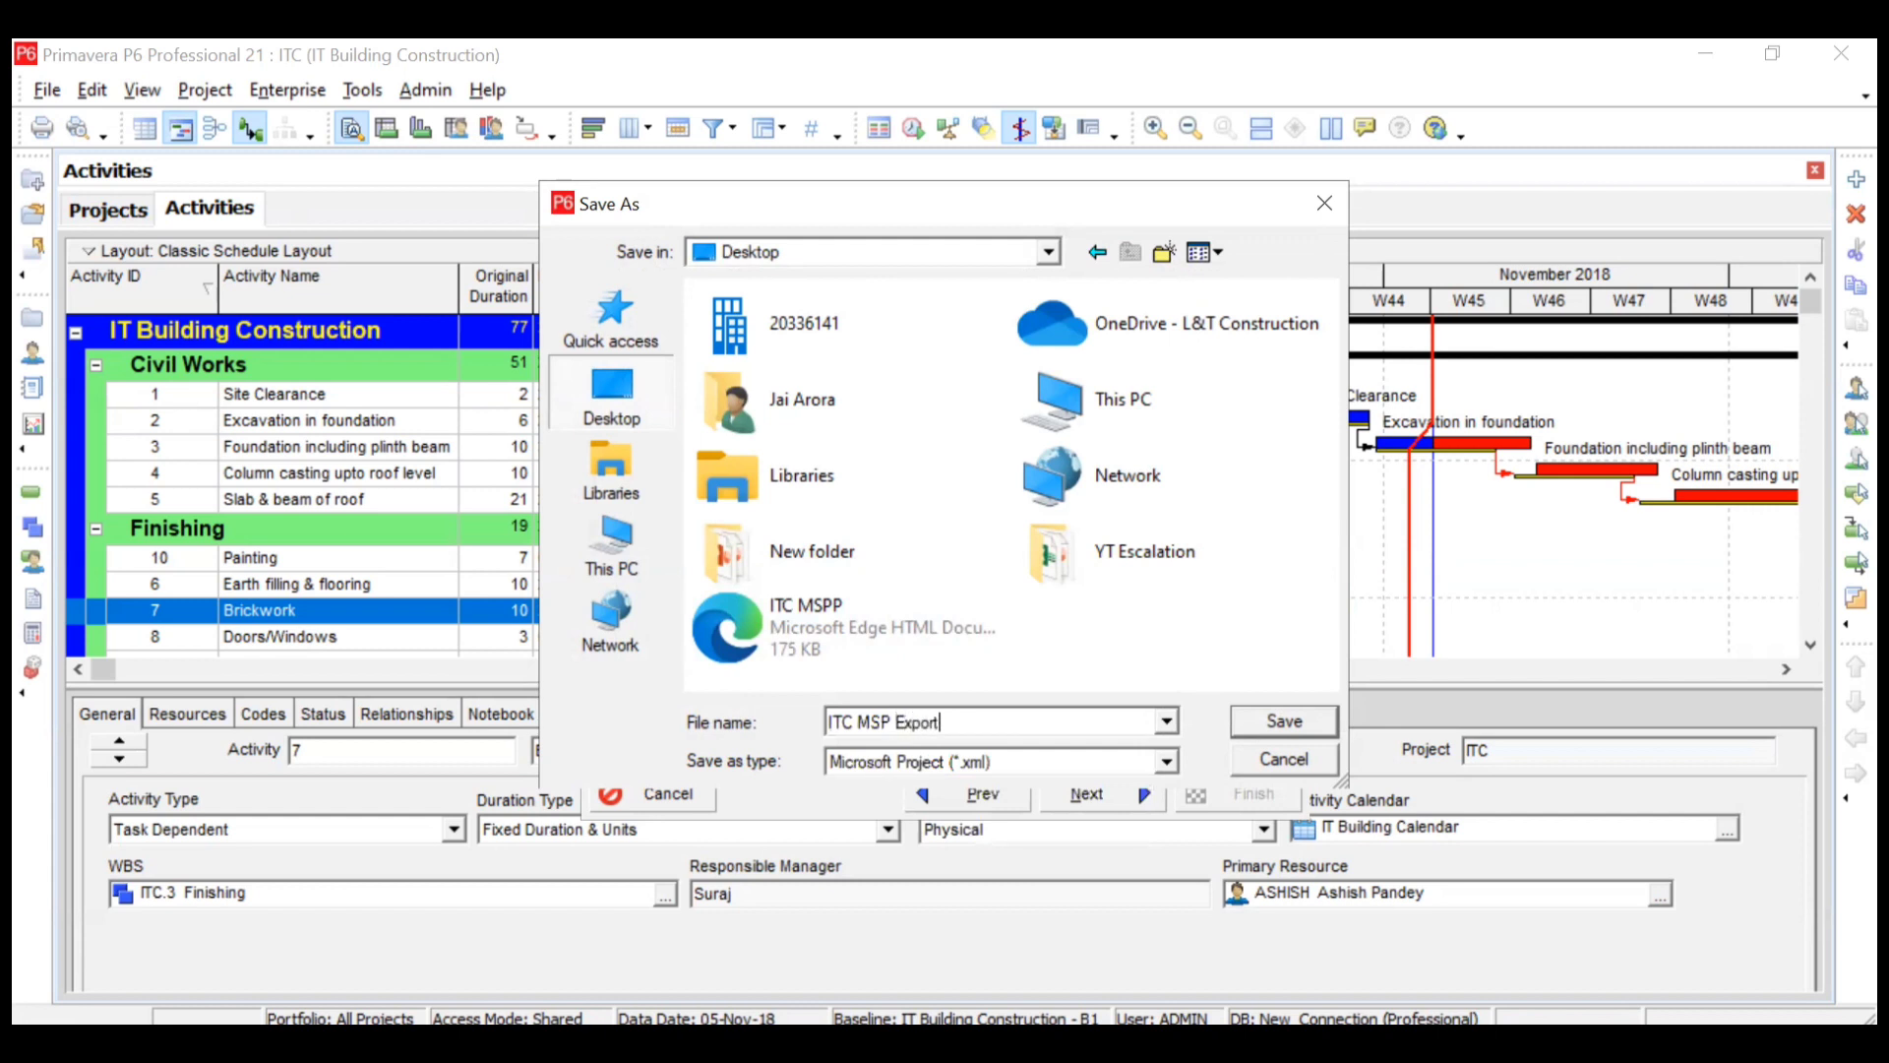
left_click(1283, 721)
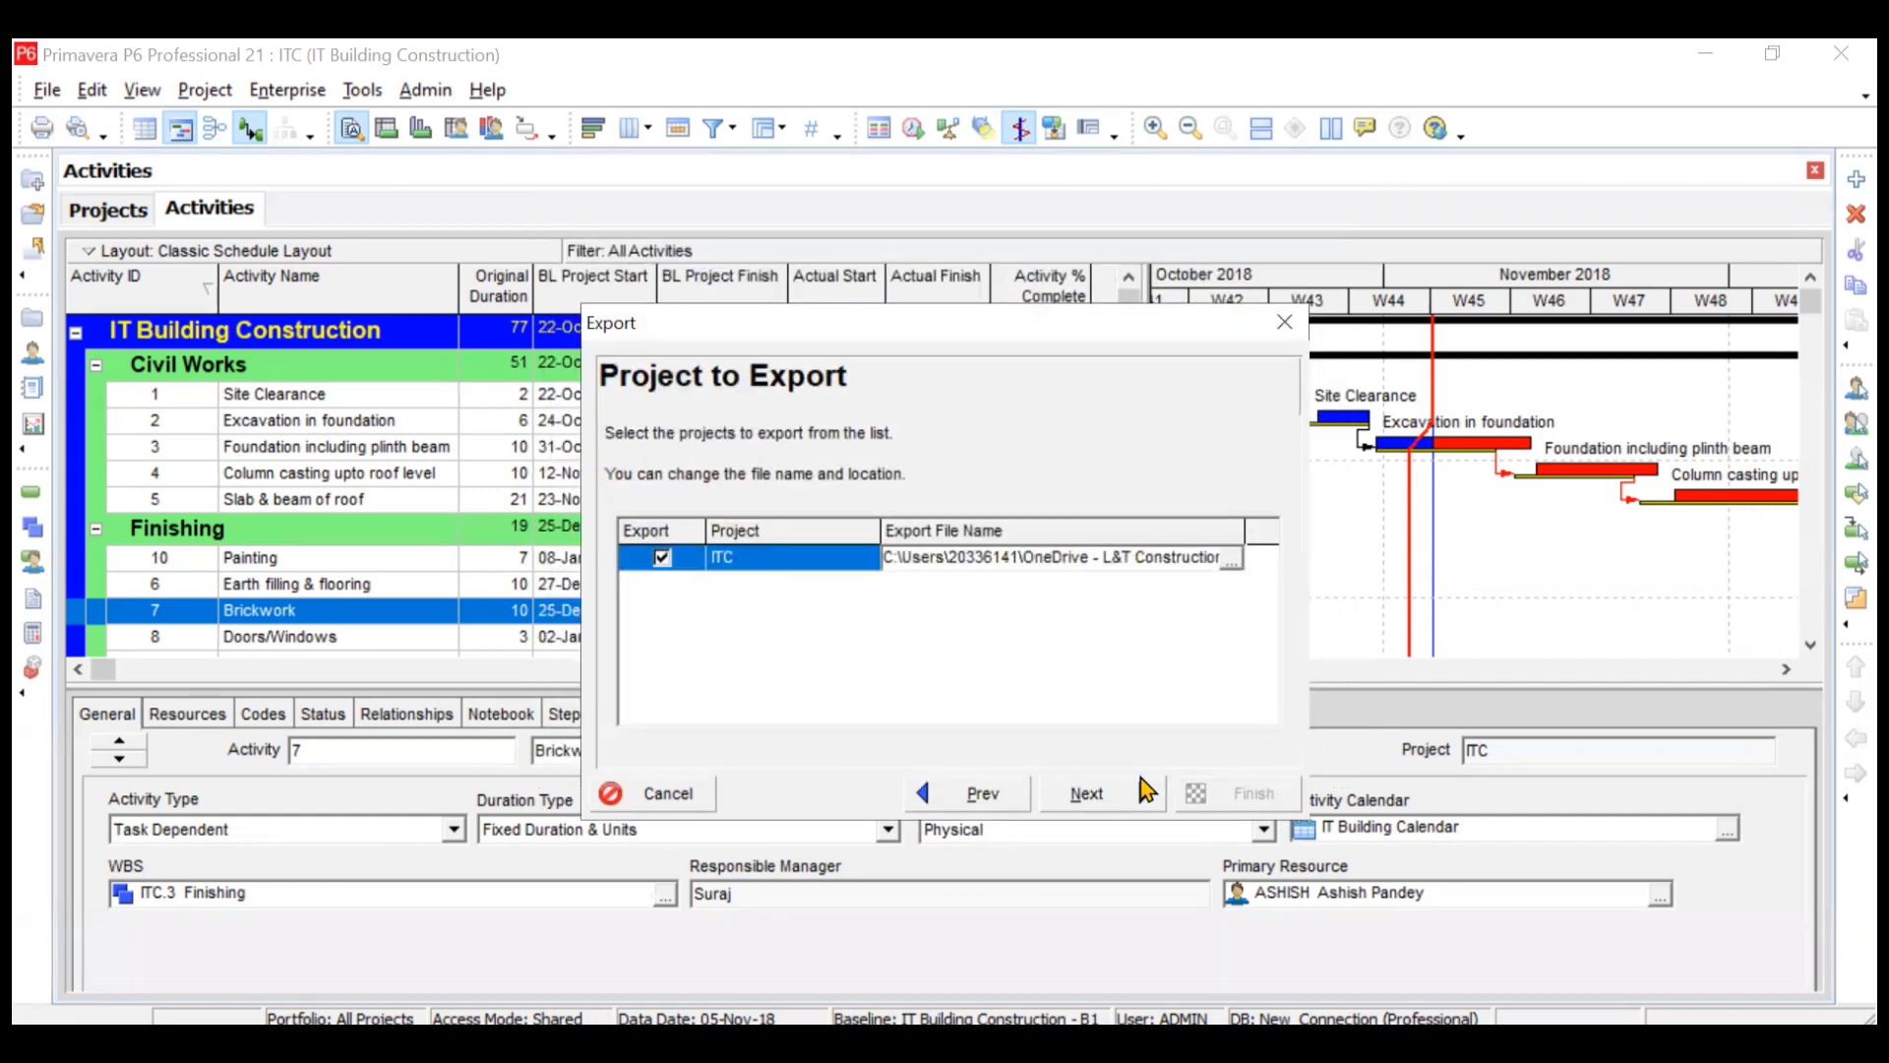
- Continue to the template selection, review the General, WBS, Activity and Resource options of the New template and accept them
left_click(1106, 799)
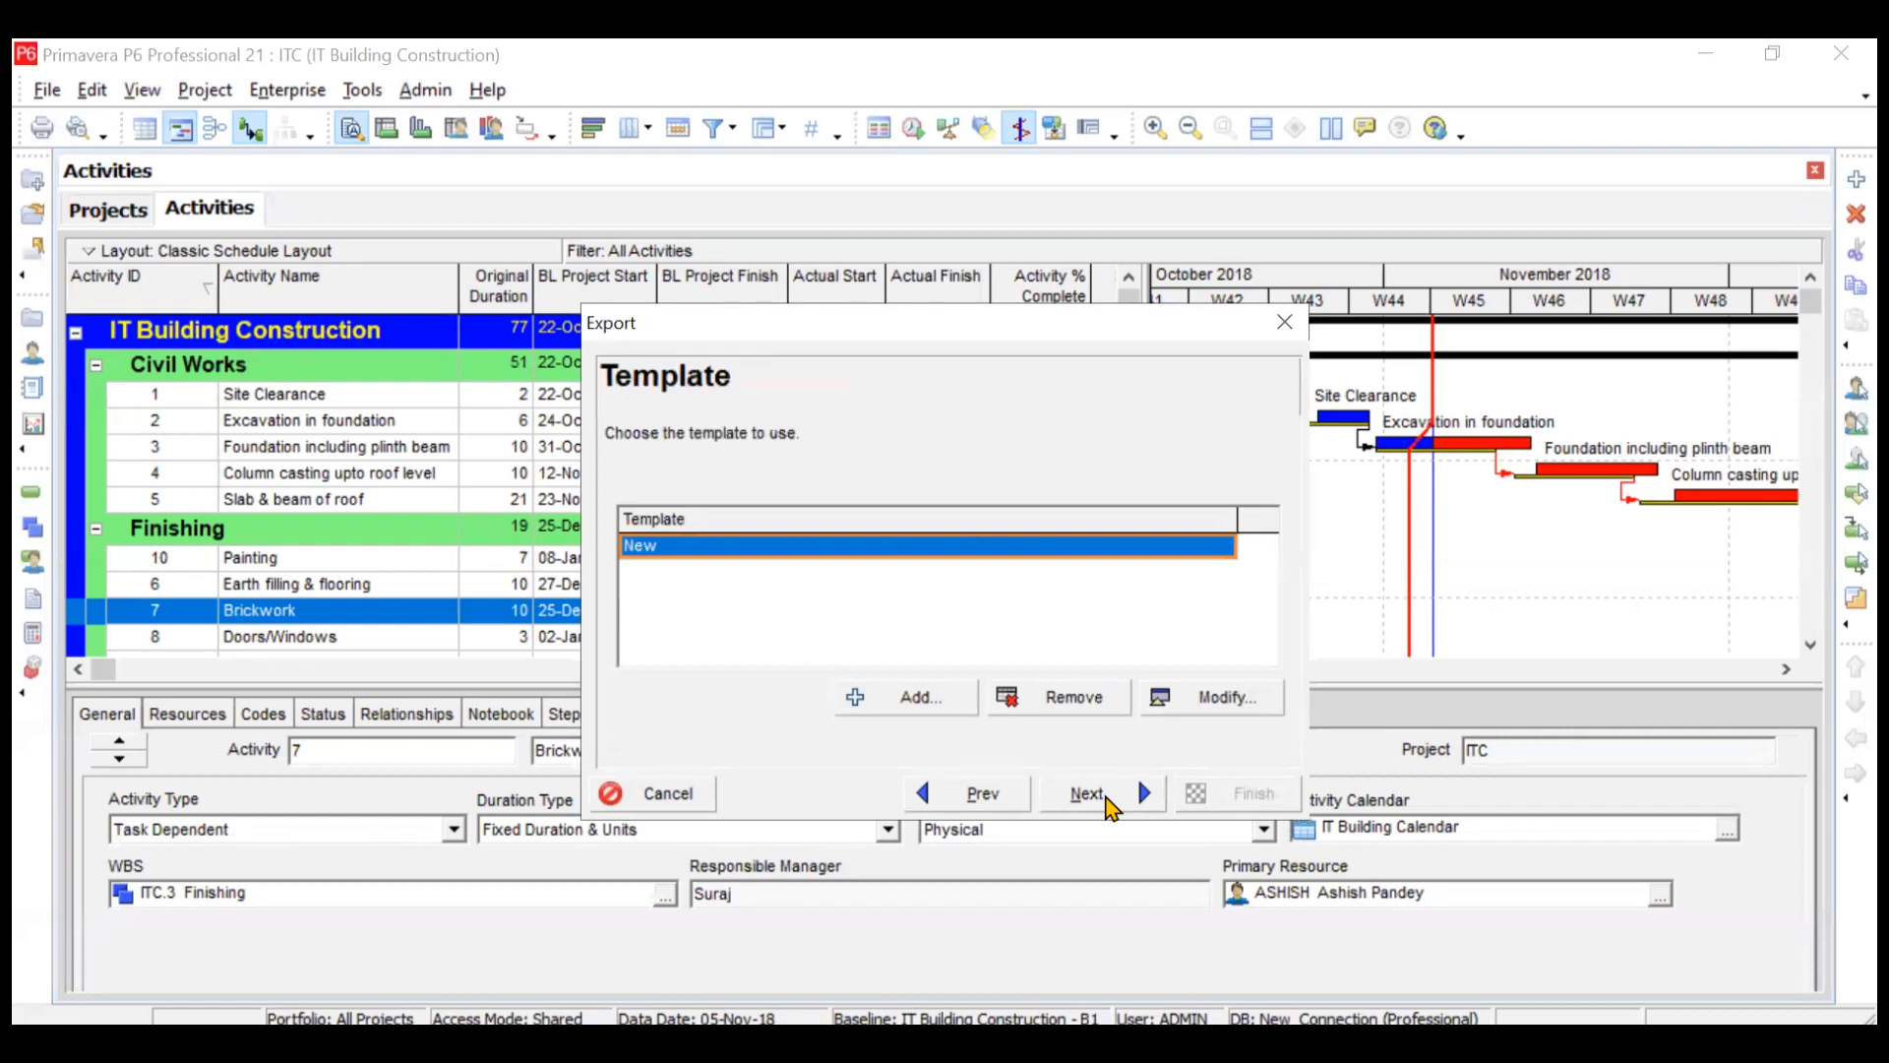
left_click(1173, 708)
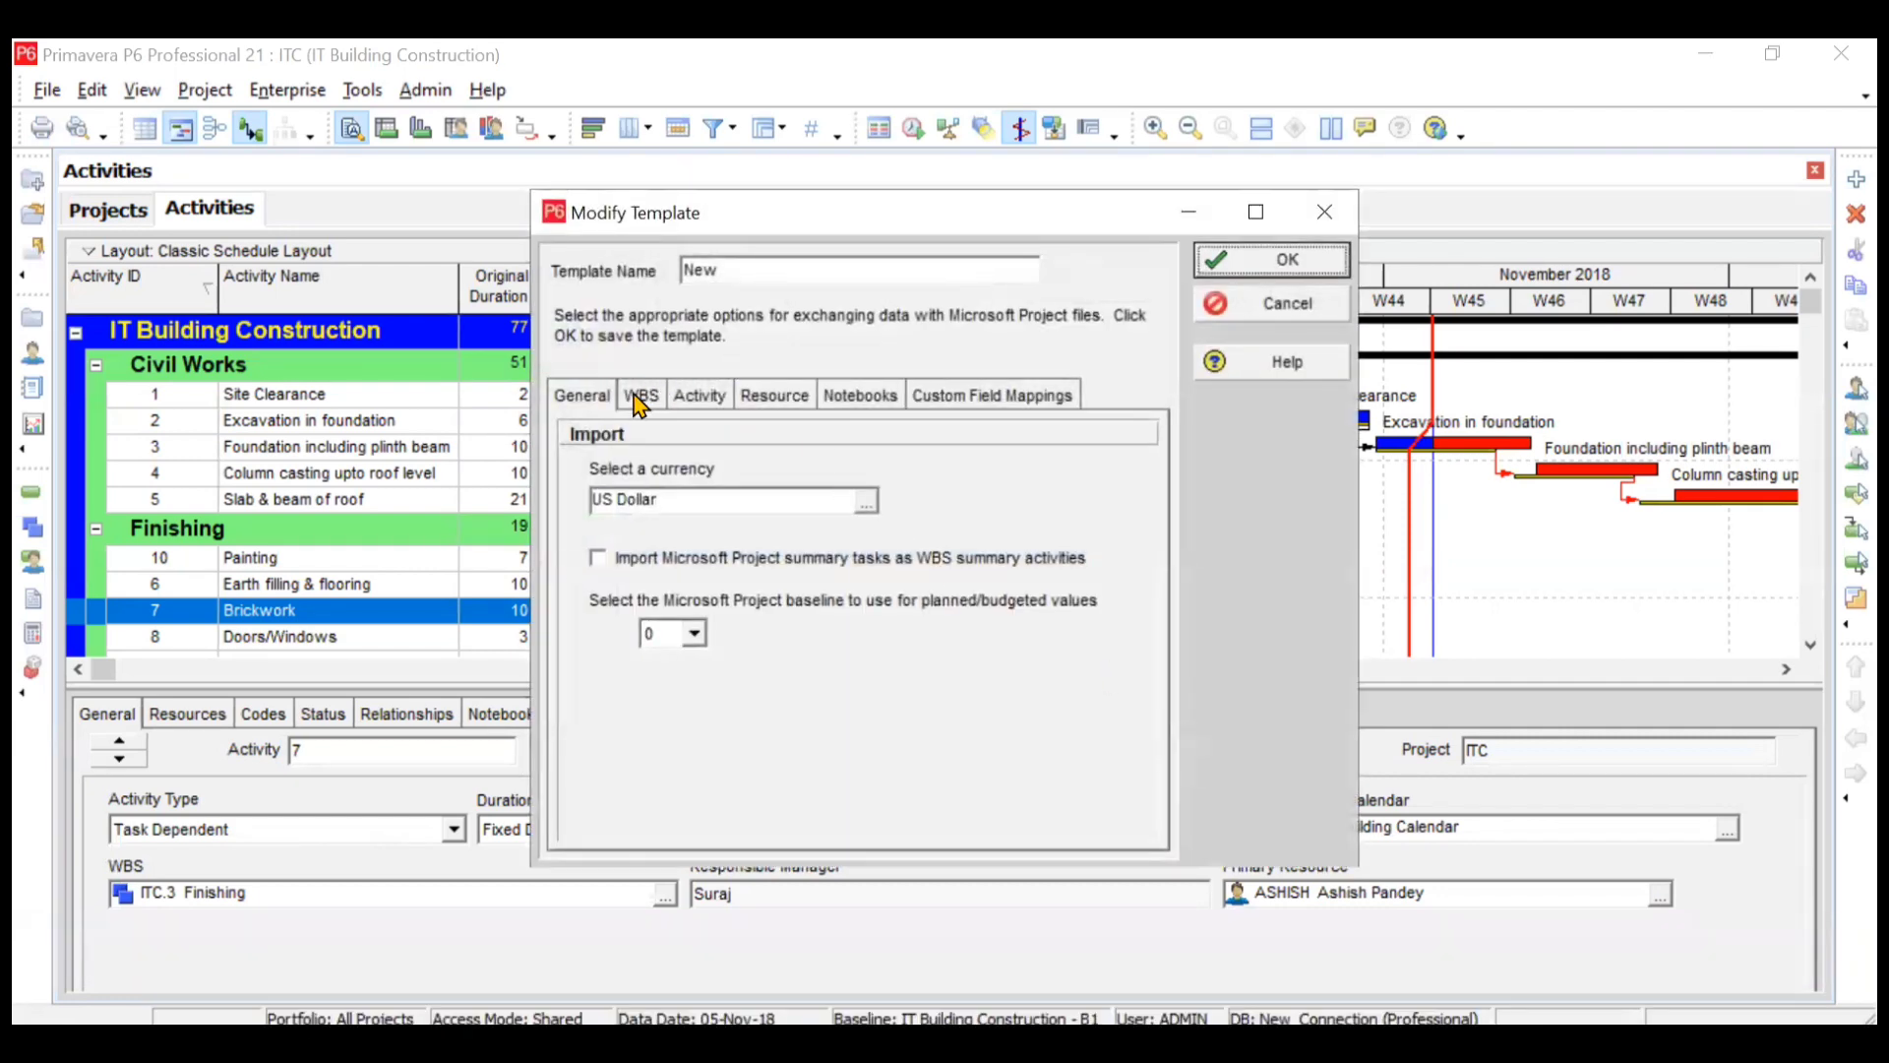
left_click(642, 397)
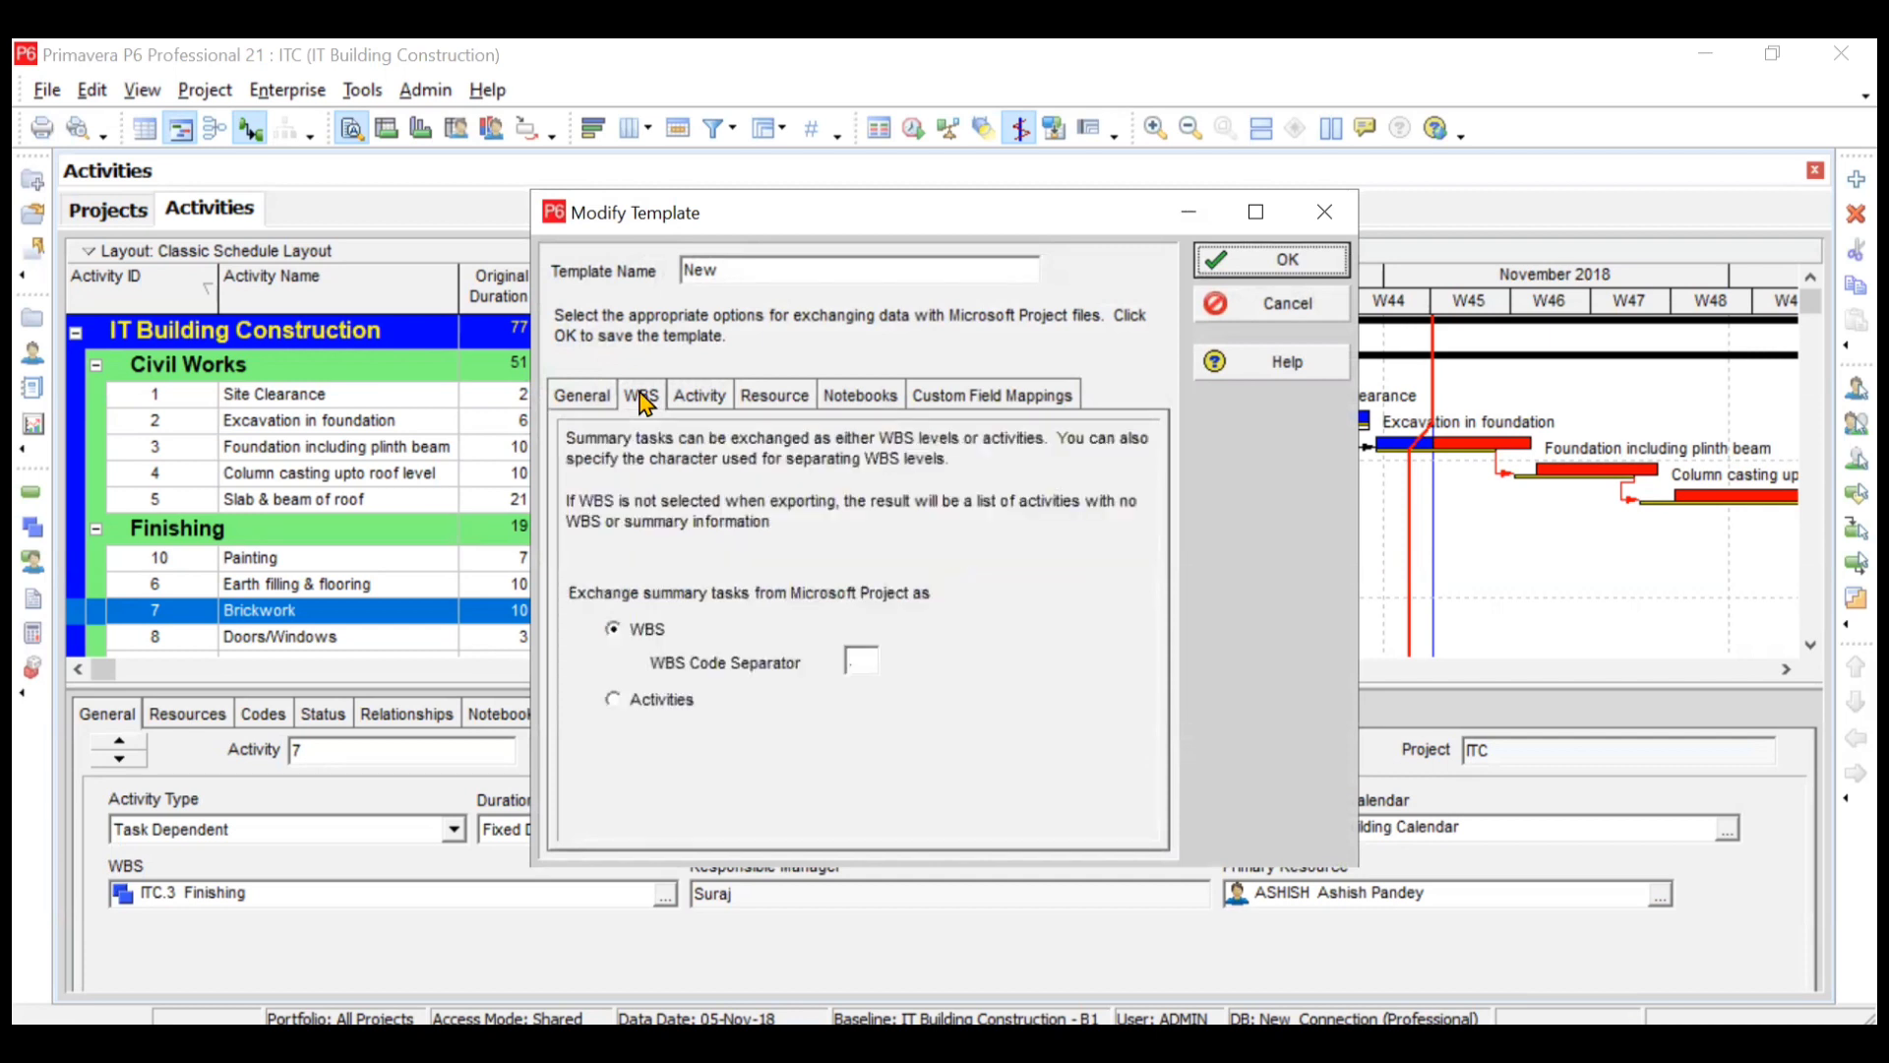
left_click(690, 396)
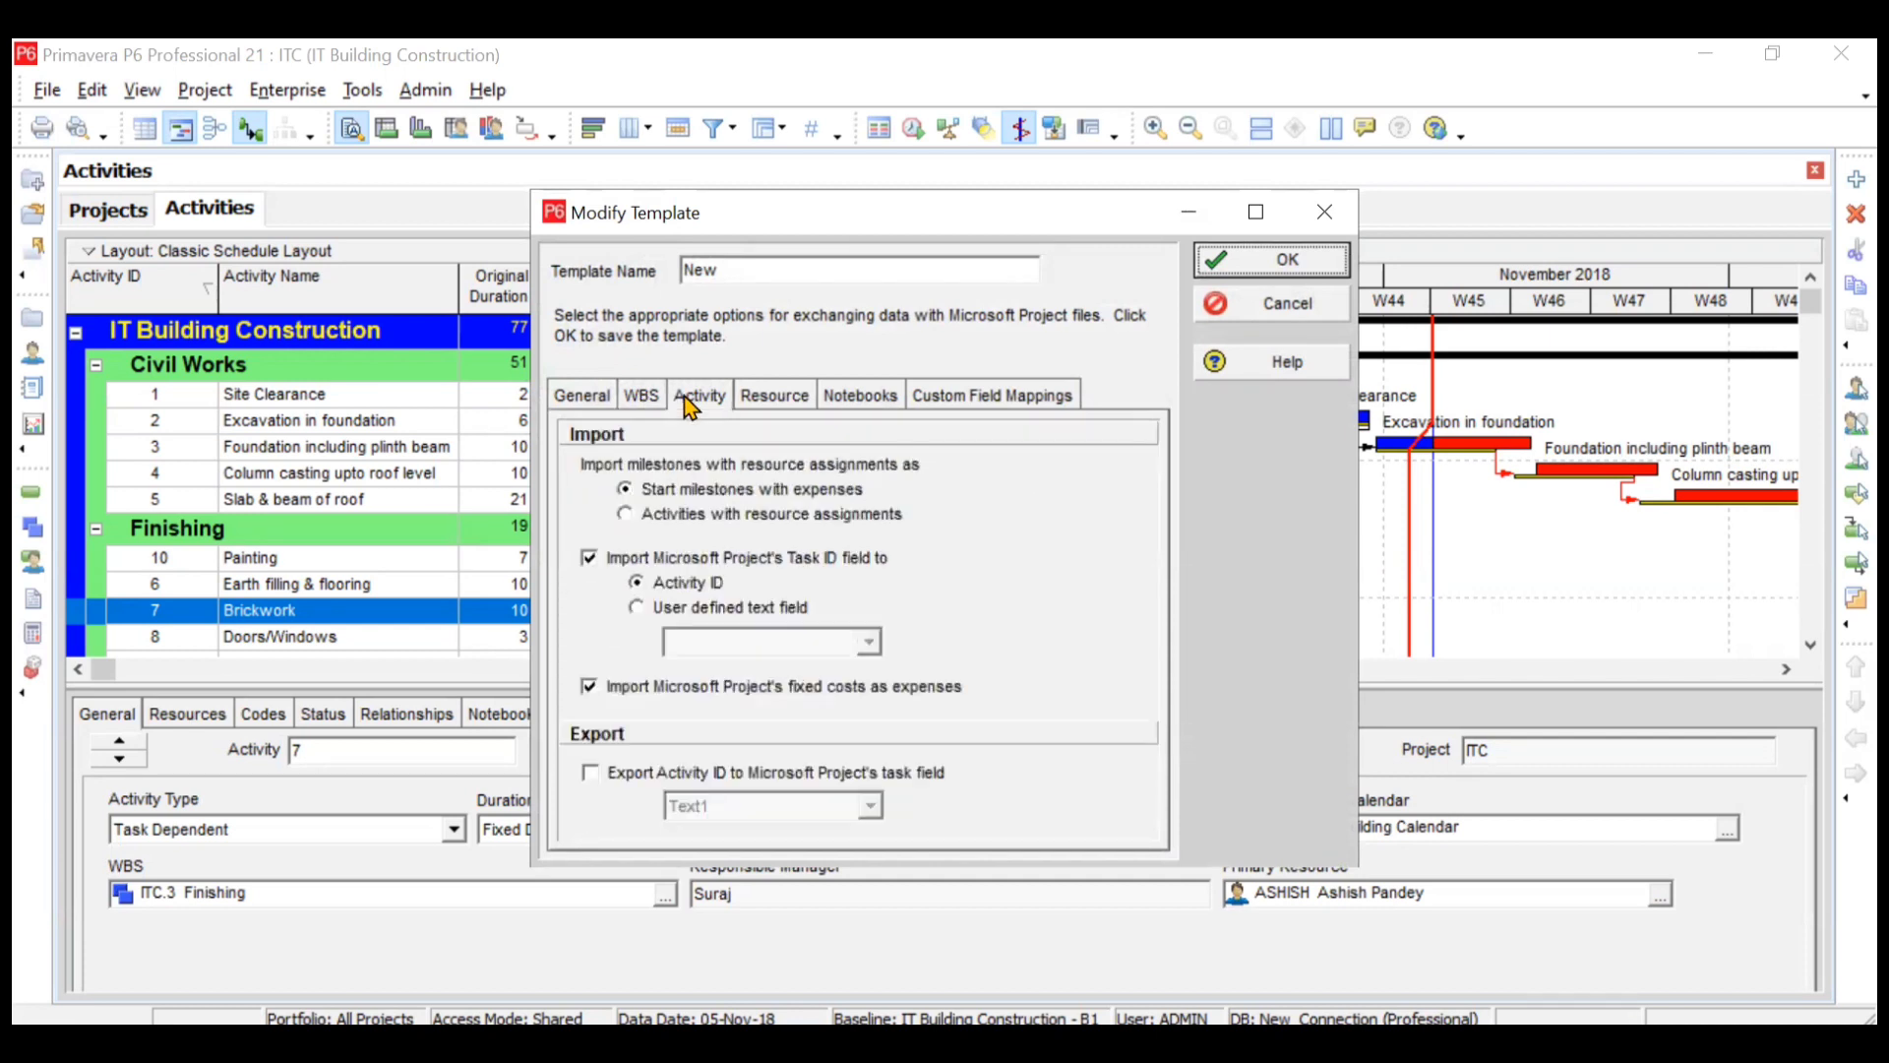
left_click(802, 404)
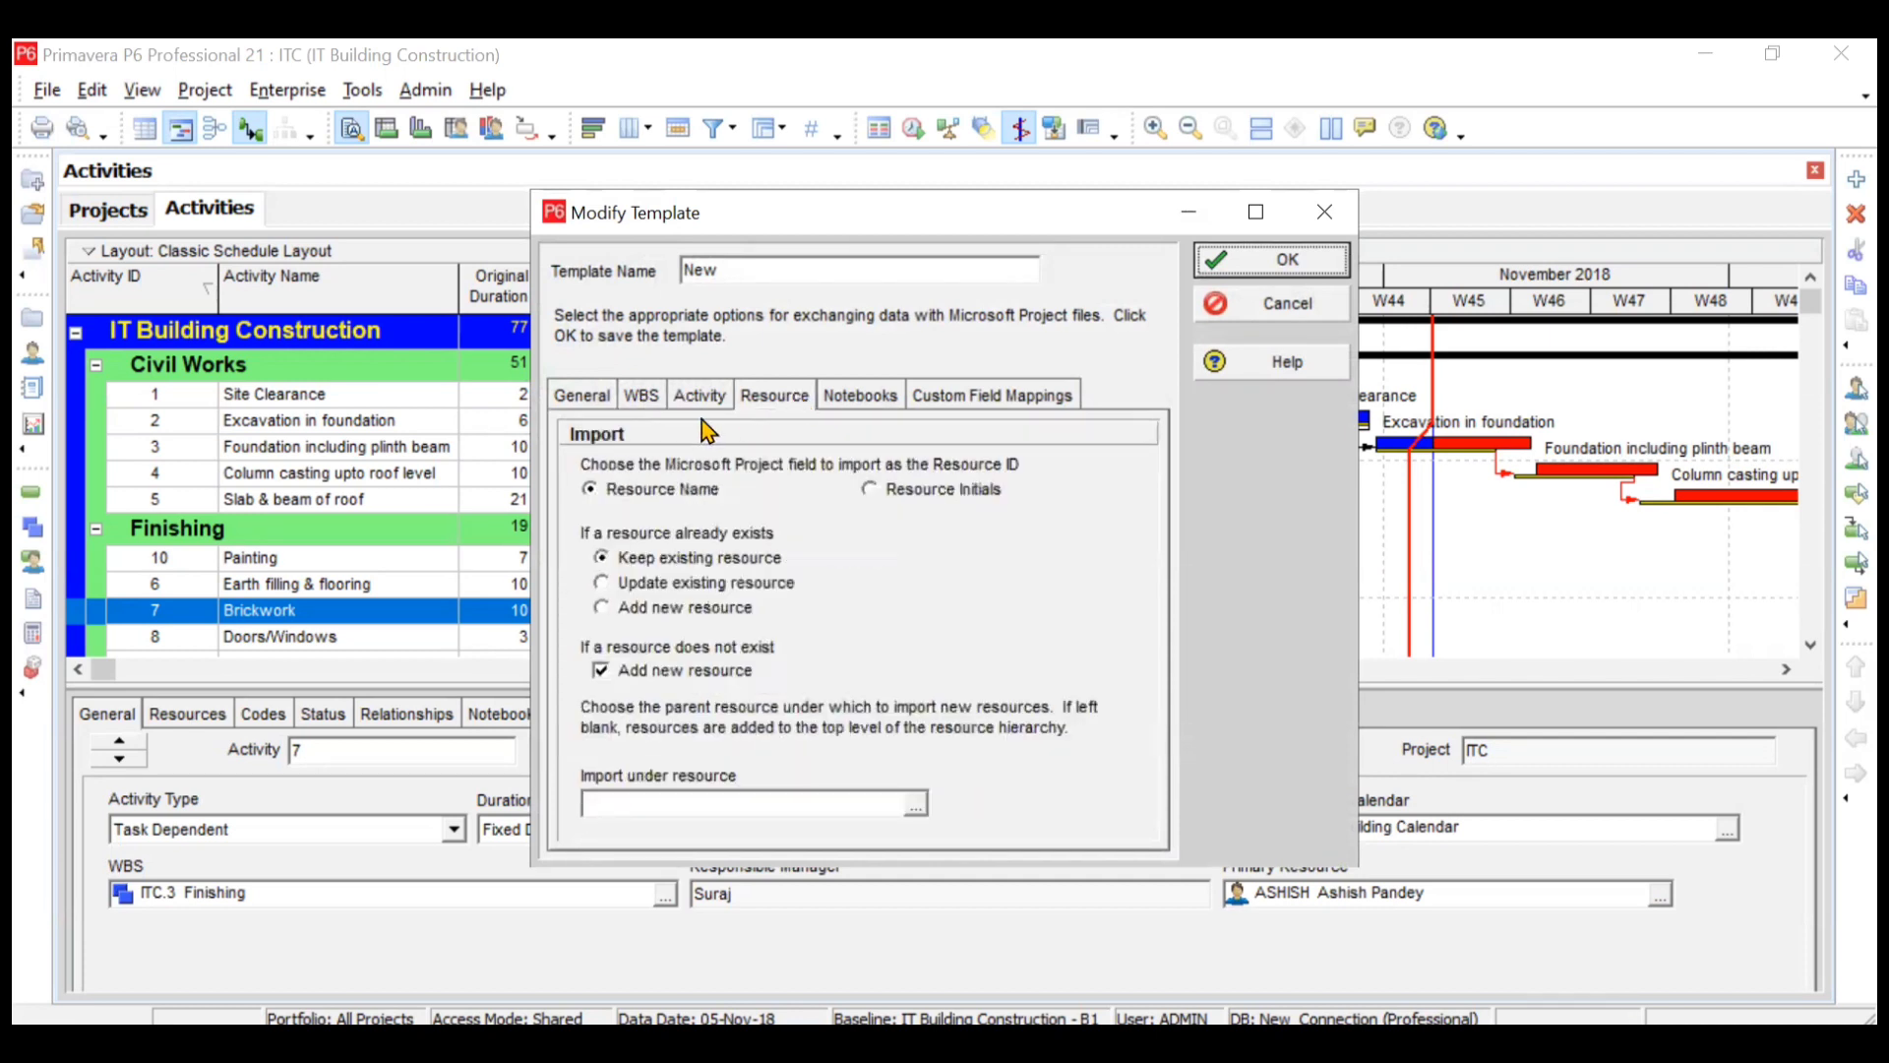
left_click(1329, 271)
- Proceed to the export summary with the New template and finish the Microsoft Project export
left_click(1095, 800)
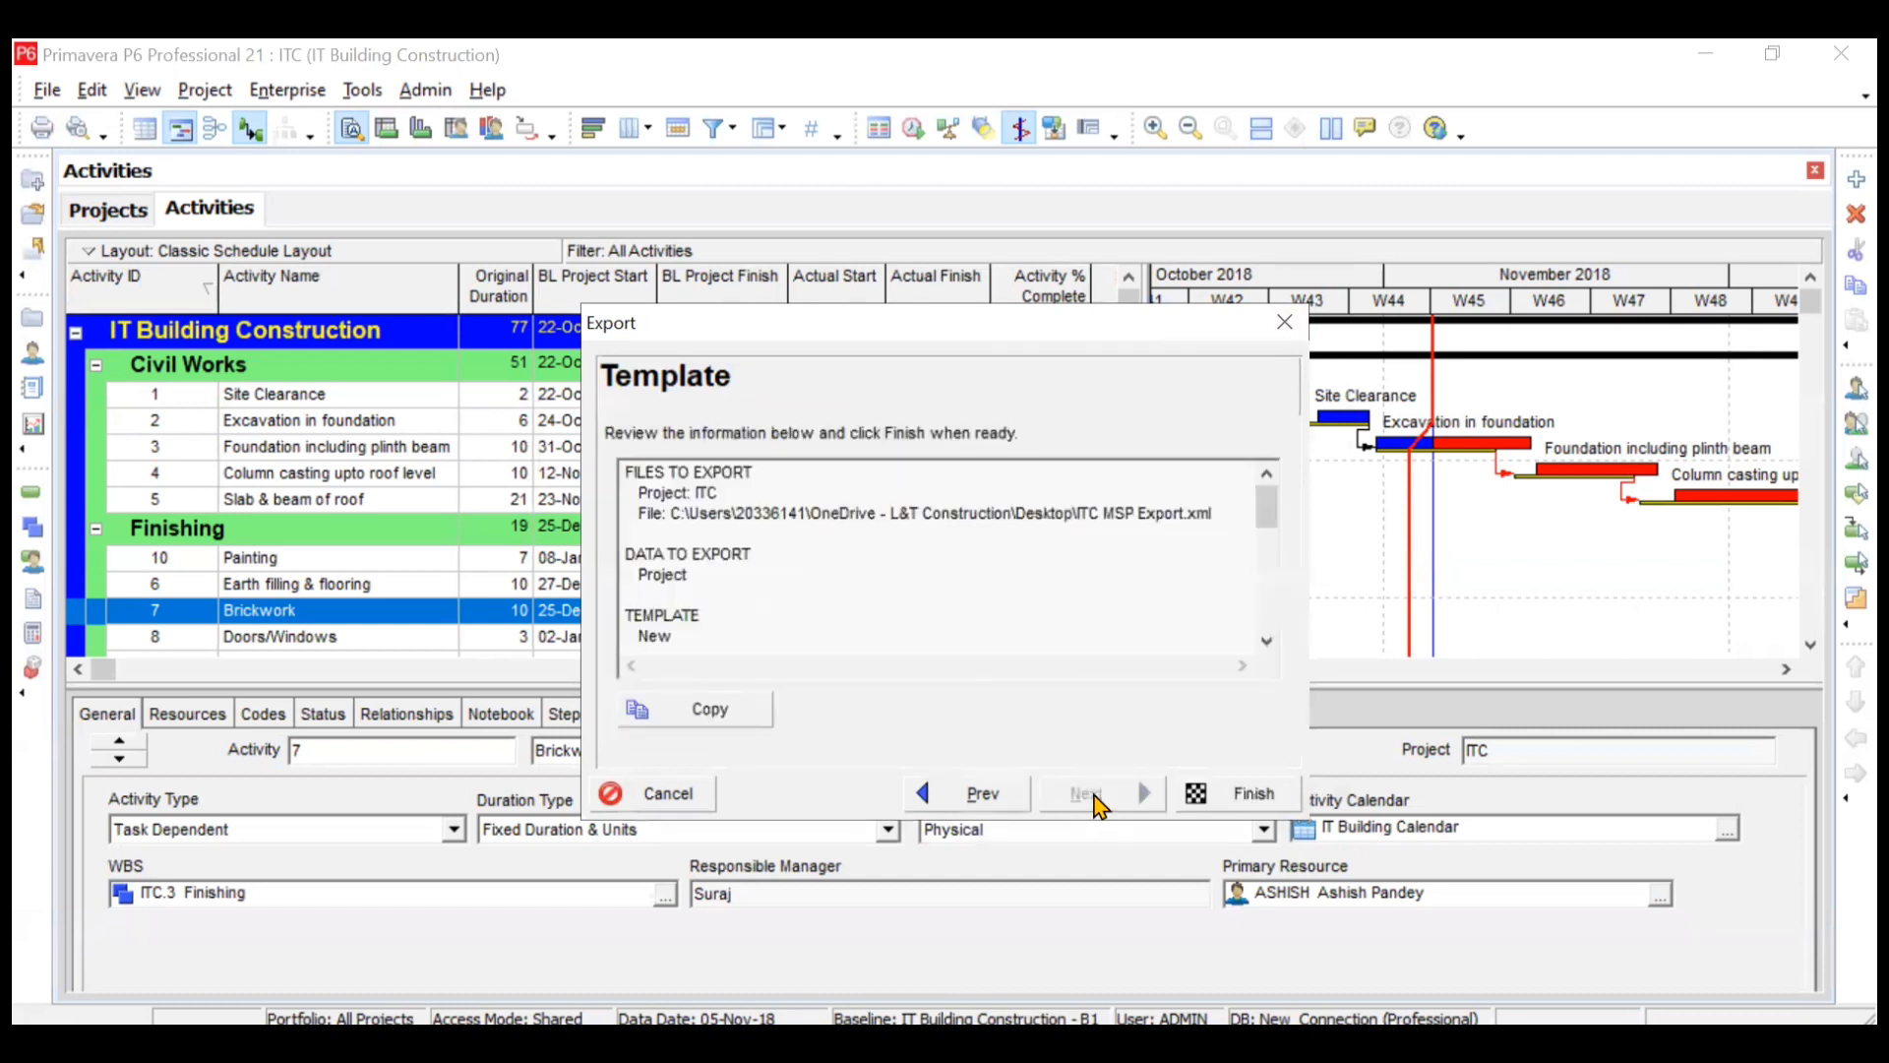
left_click(1239, 799)
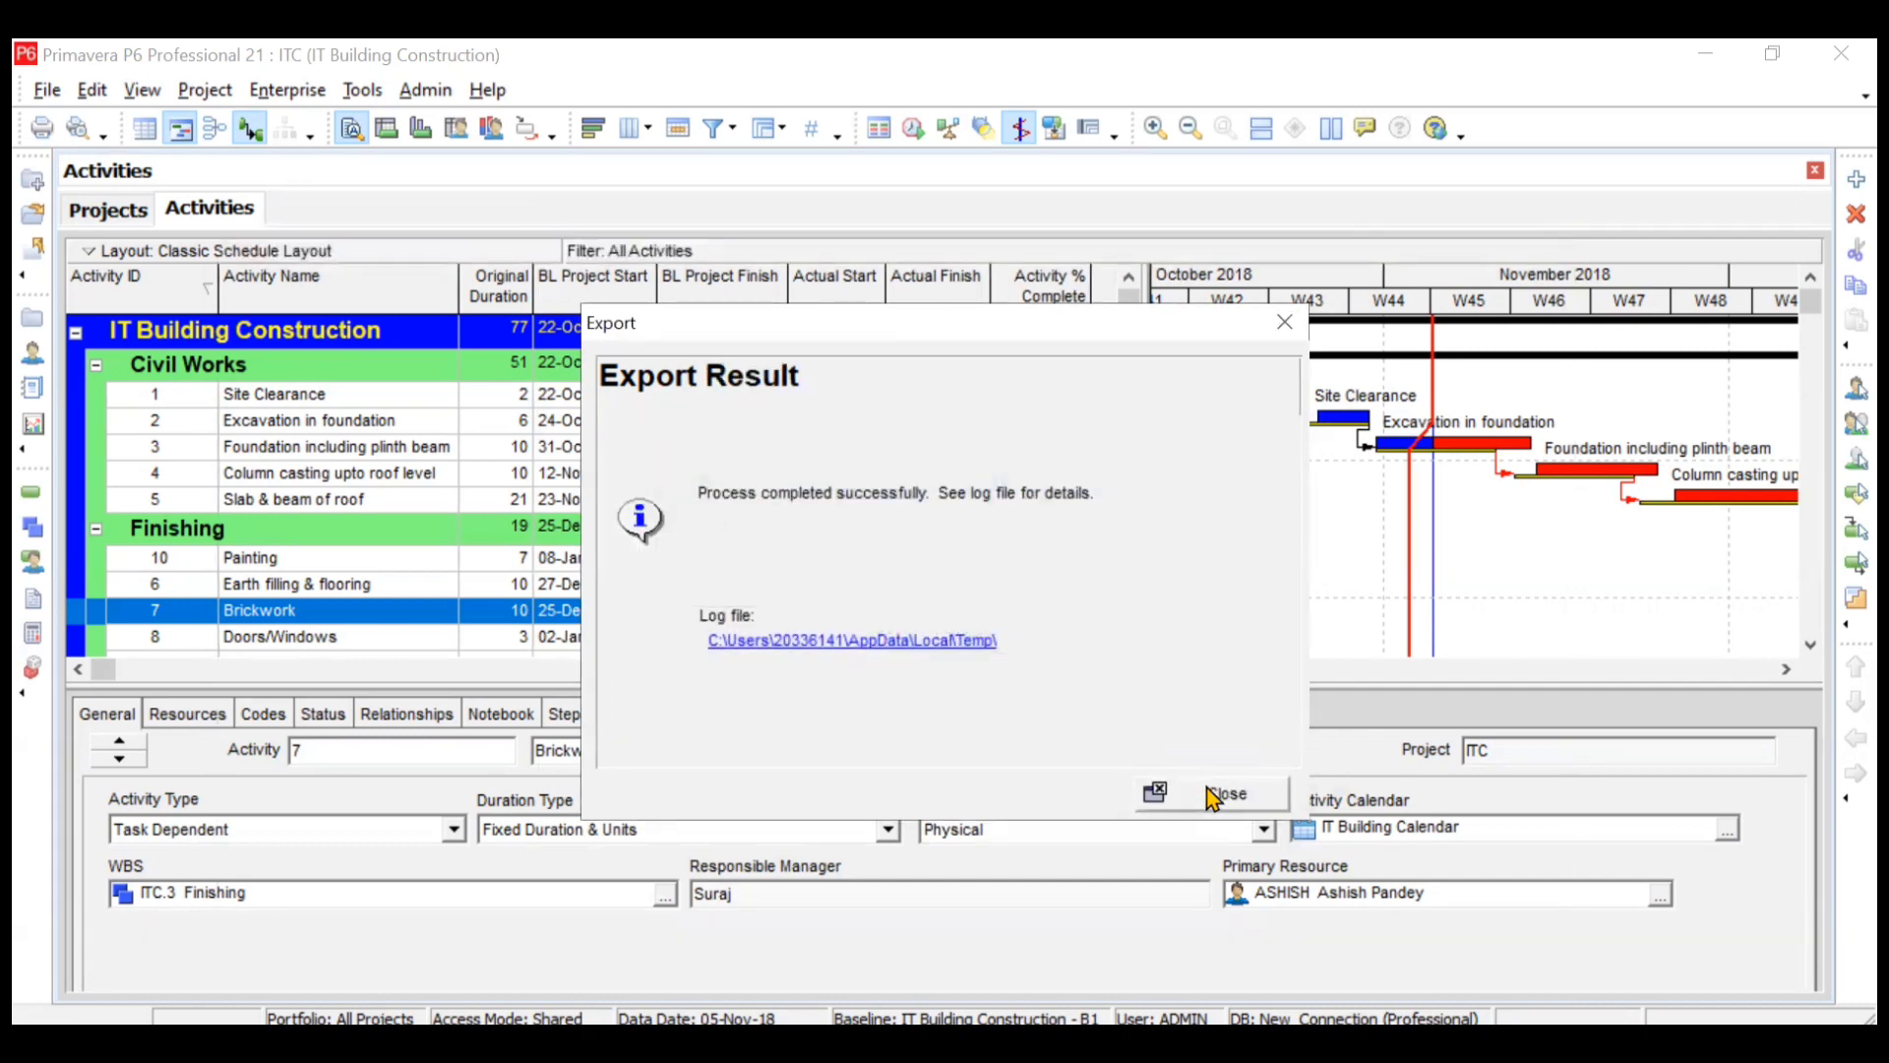
- Close the export result and move the ITC MSP Export file to an empty area of the desktop
left_click(1220, 792)
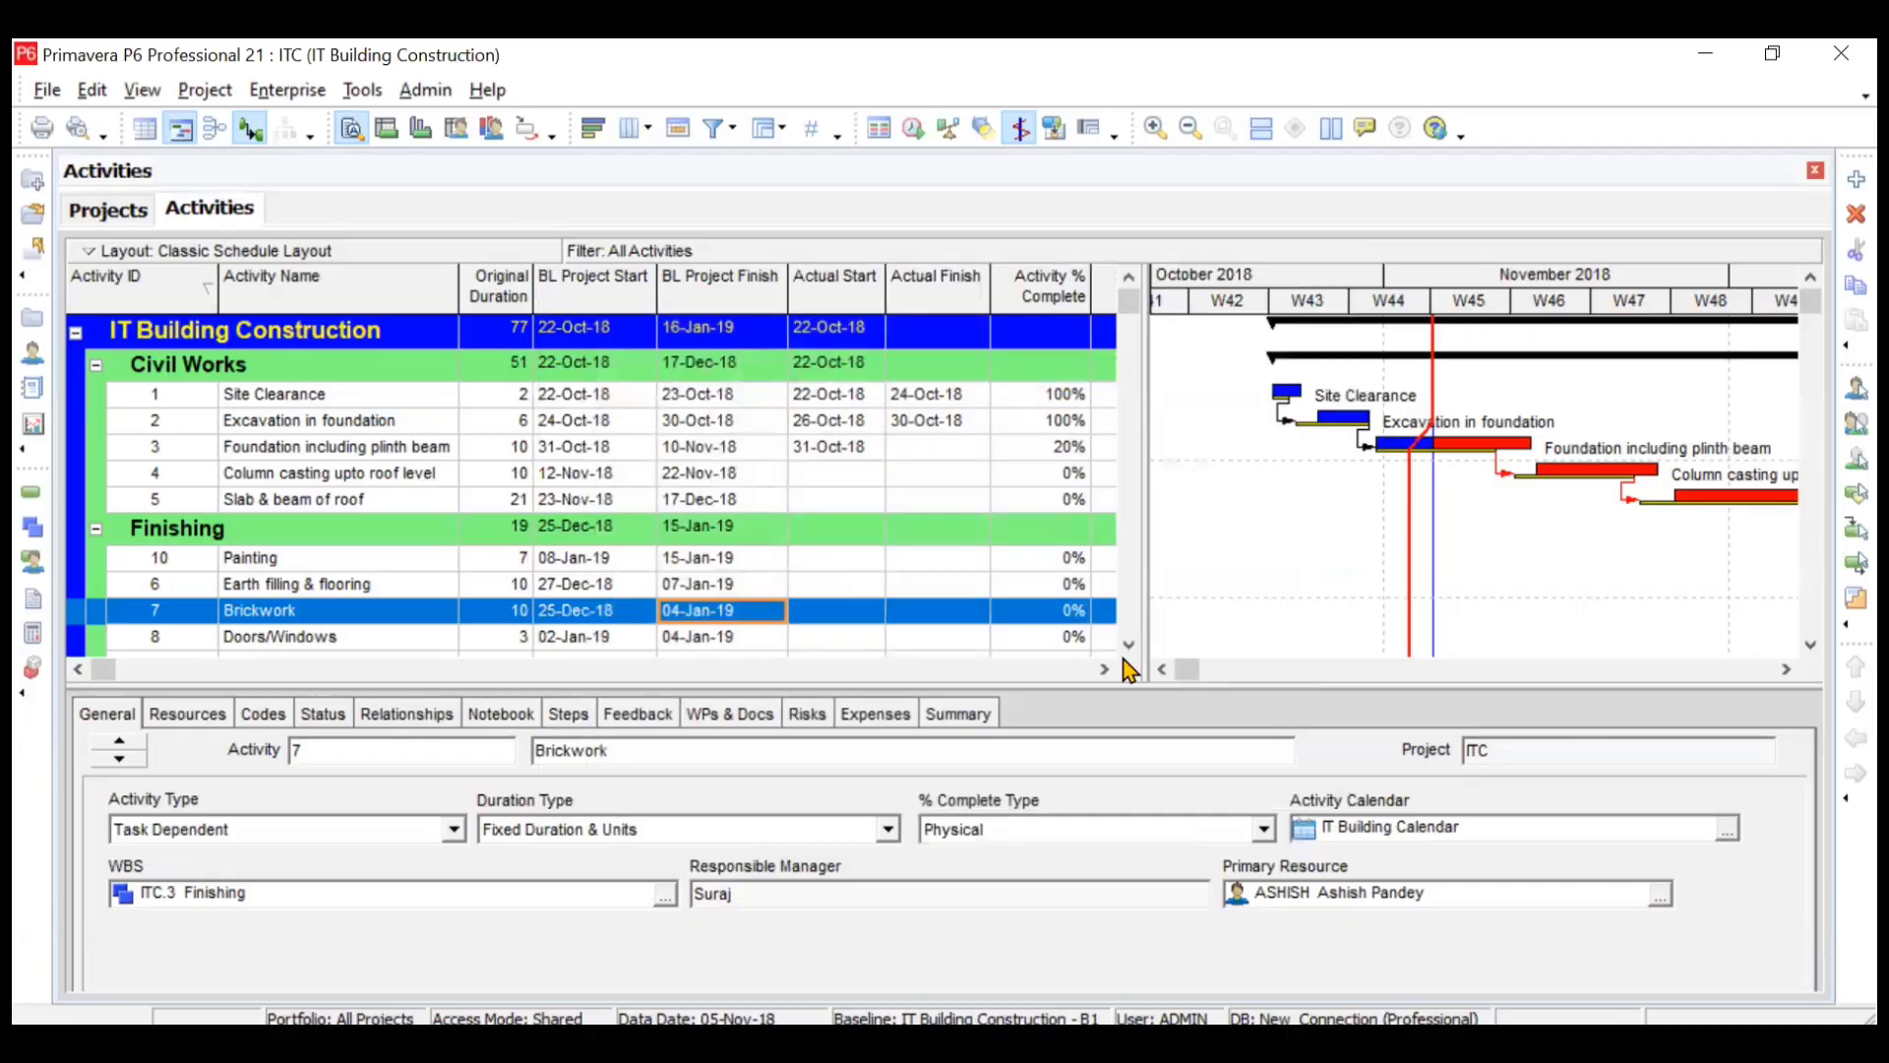
key("super+d")
left_click_drag(936, 871, 1474, 243)
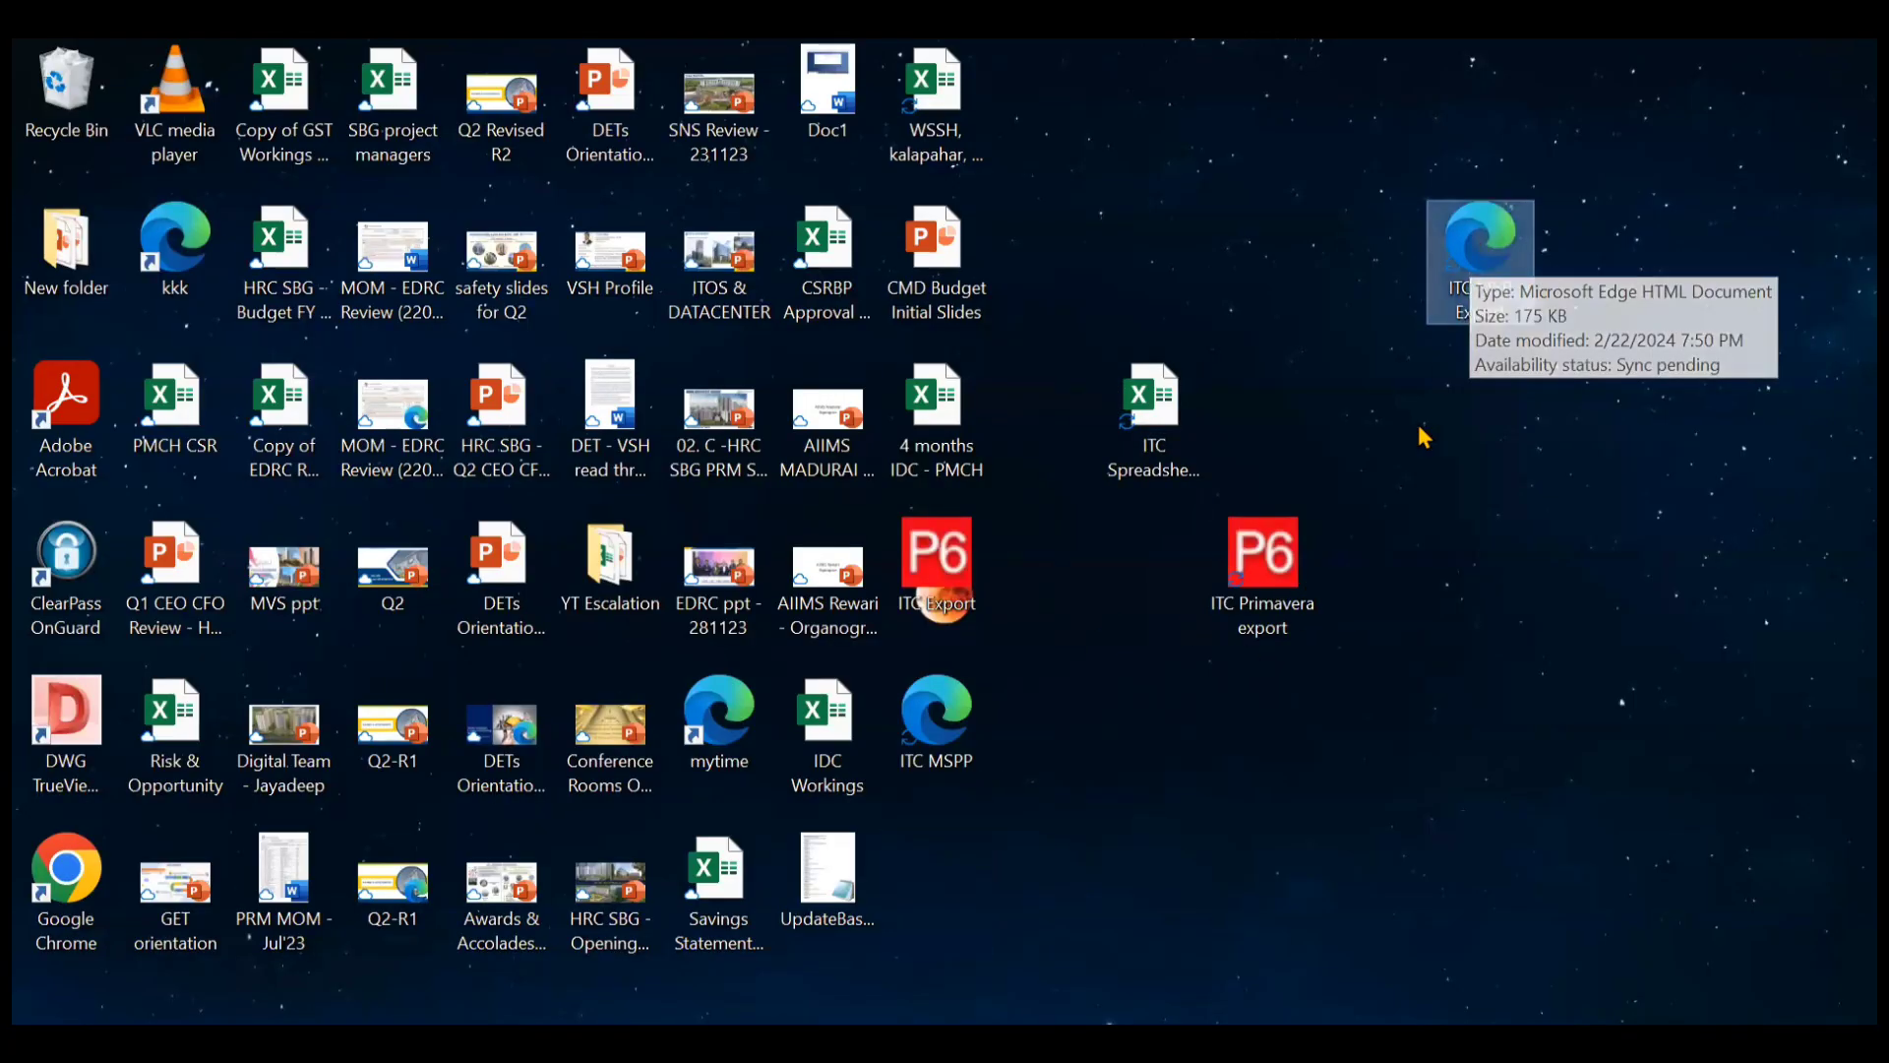
- Return to Primavera P6 and review the Resource Only export in Primavera PM XER format through its file-saving dialog, without saving
key("alt+Tab")
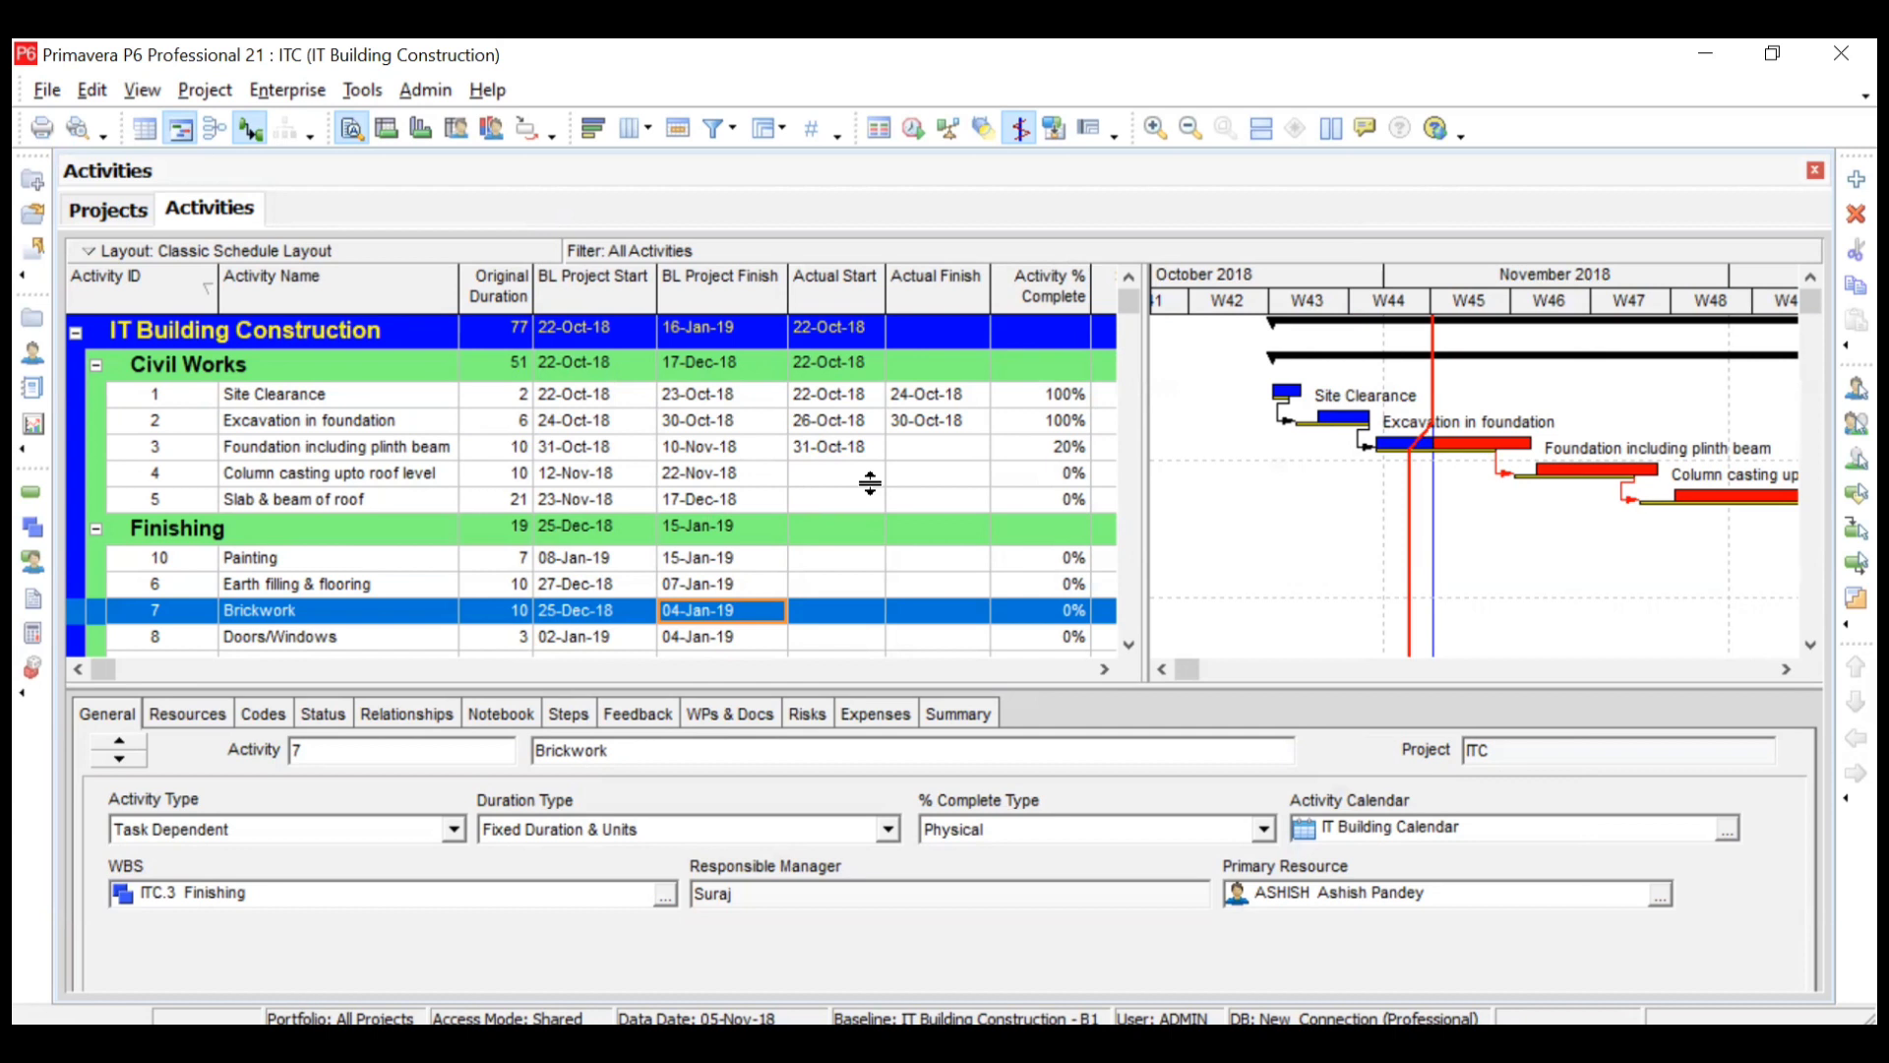
left_click(48, 96)
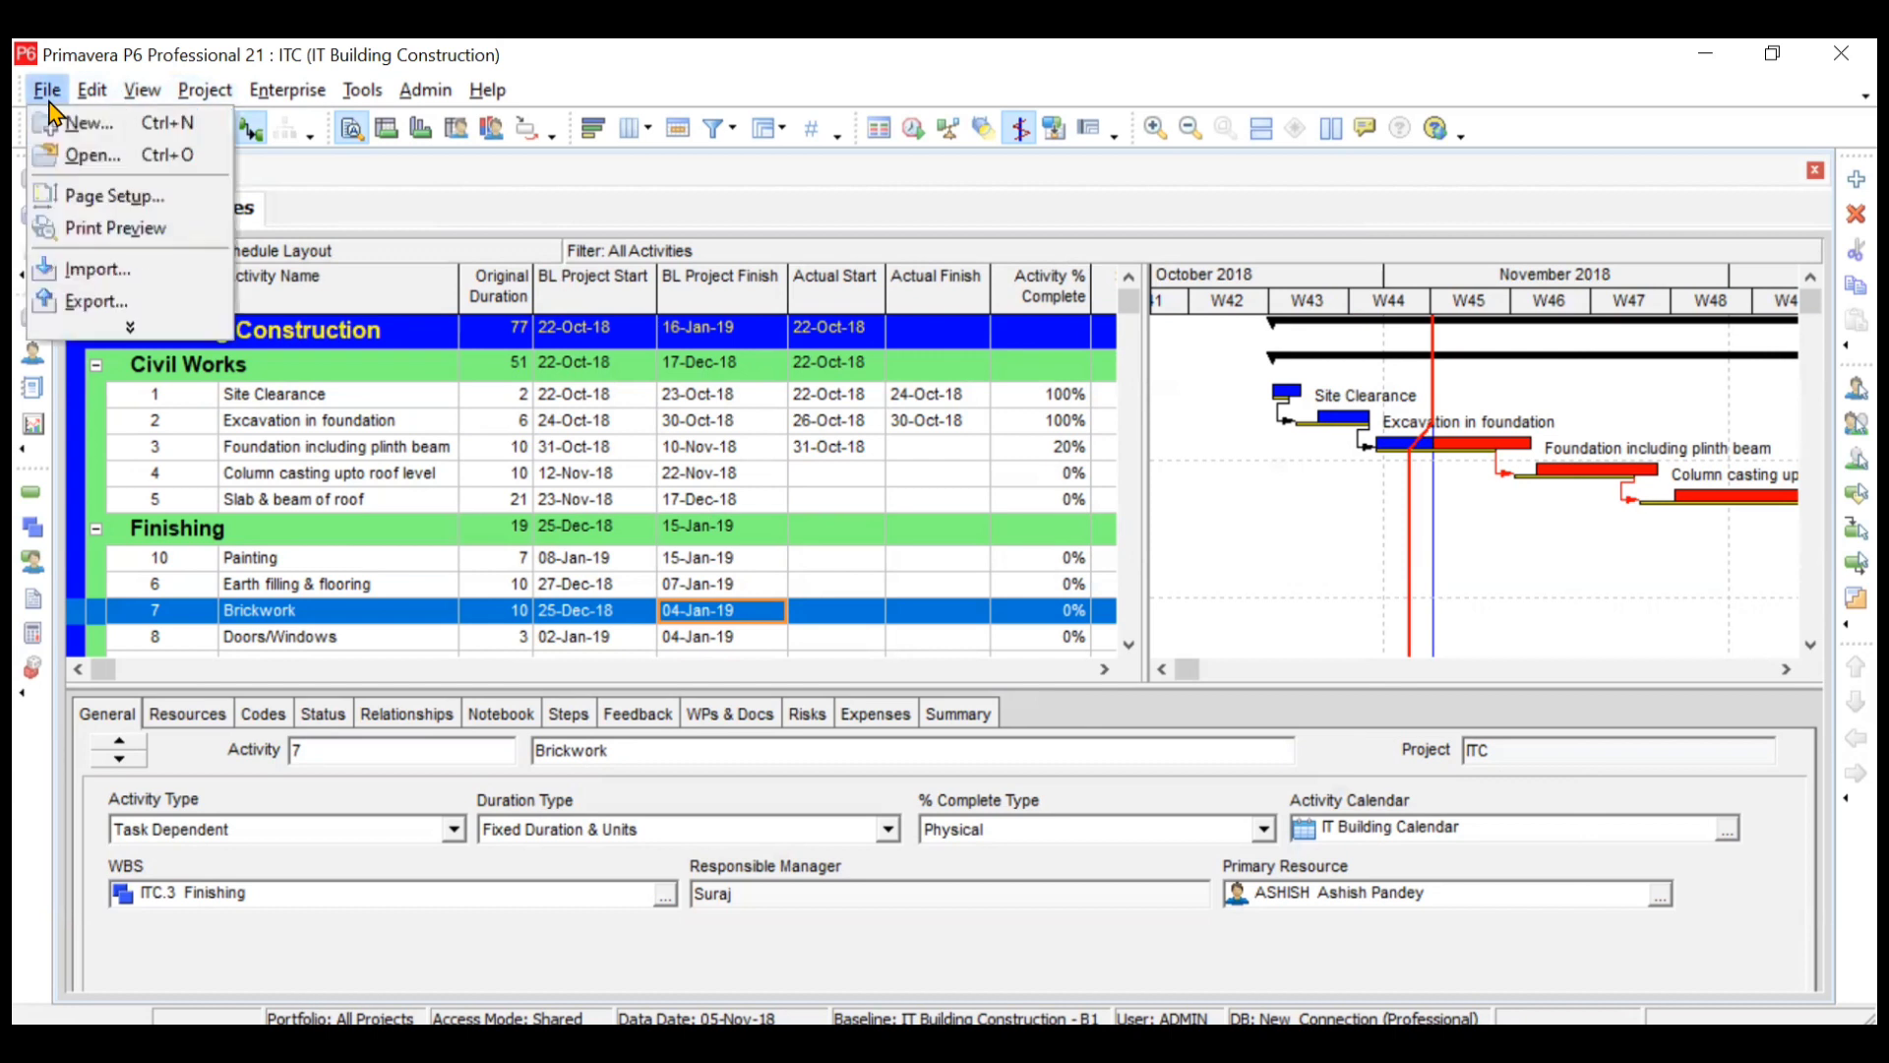
left_click(138, 301)
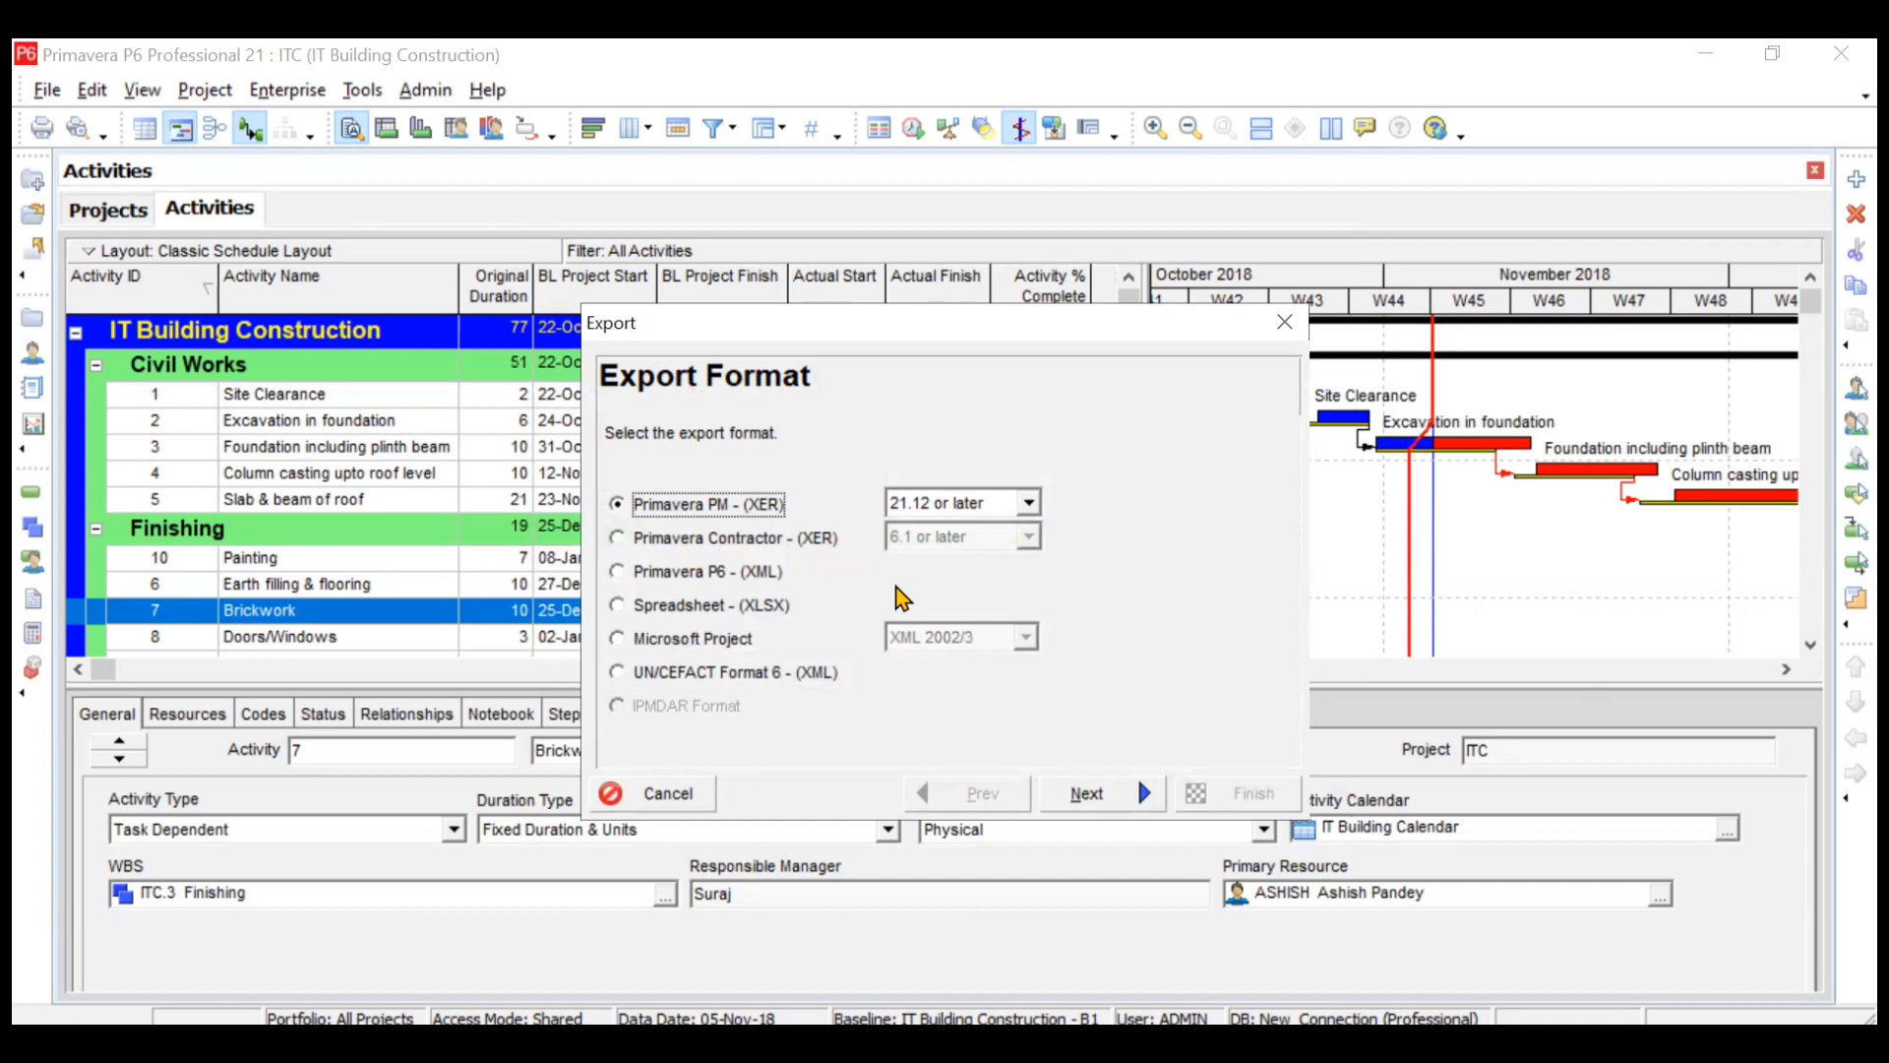
left_click(1132, 792)
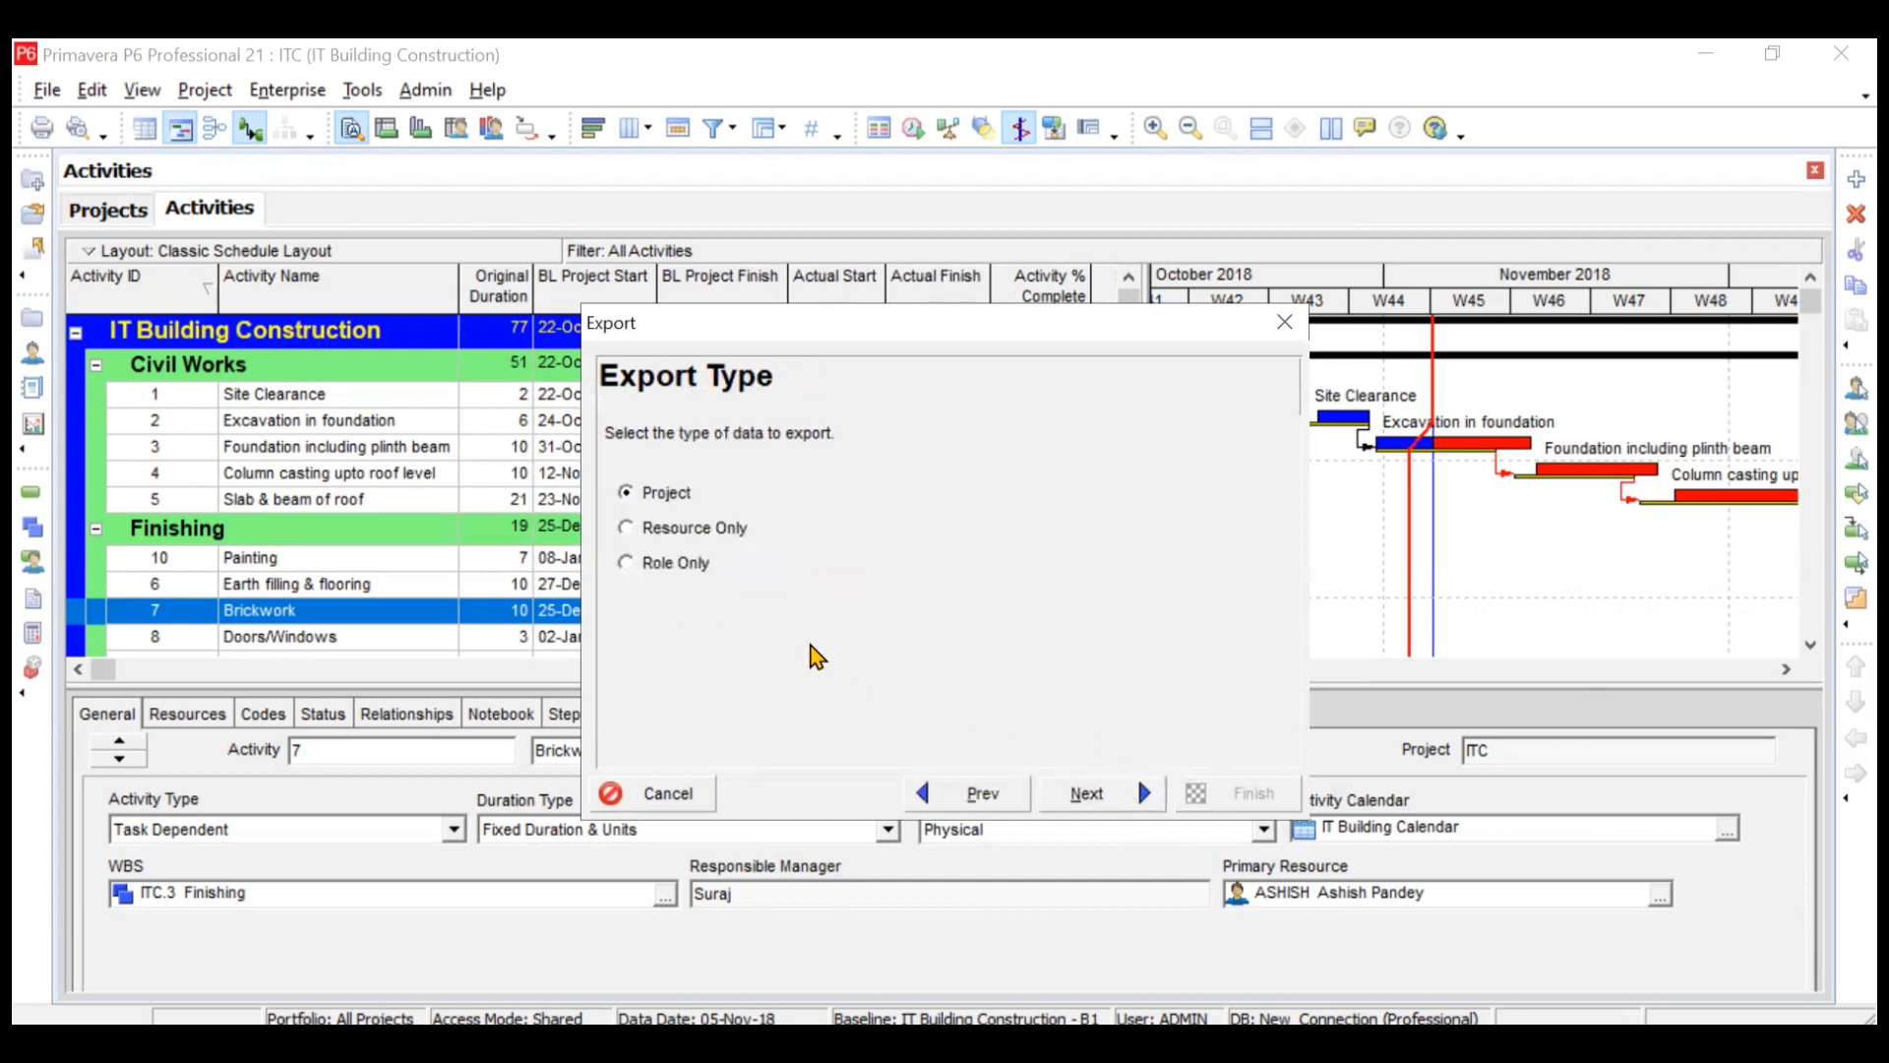
left_click(634, 529)
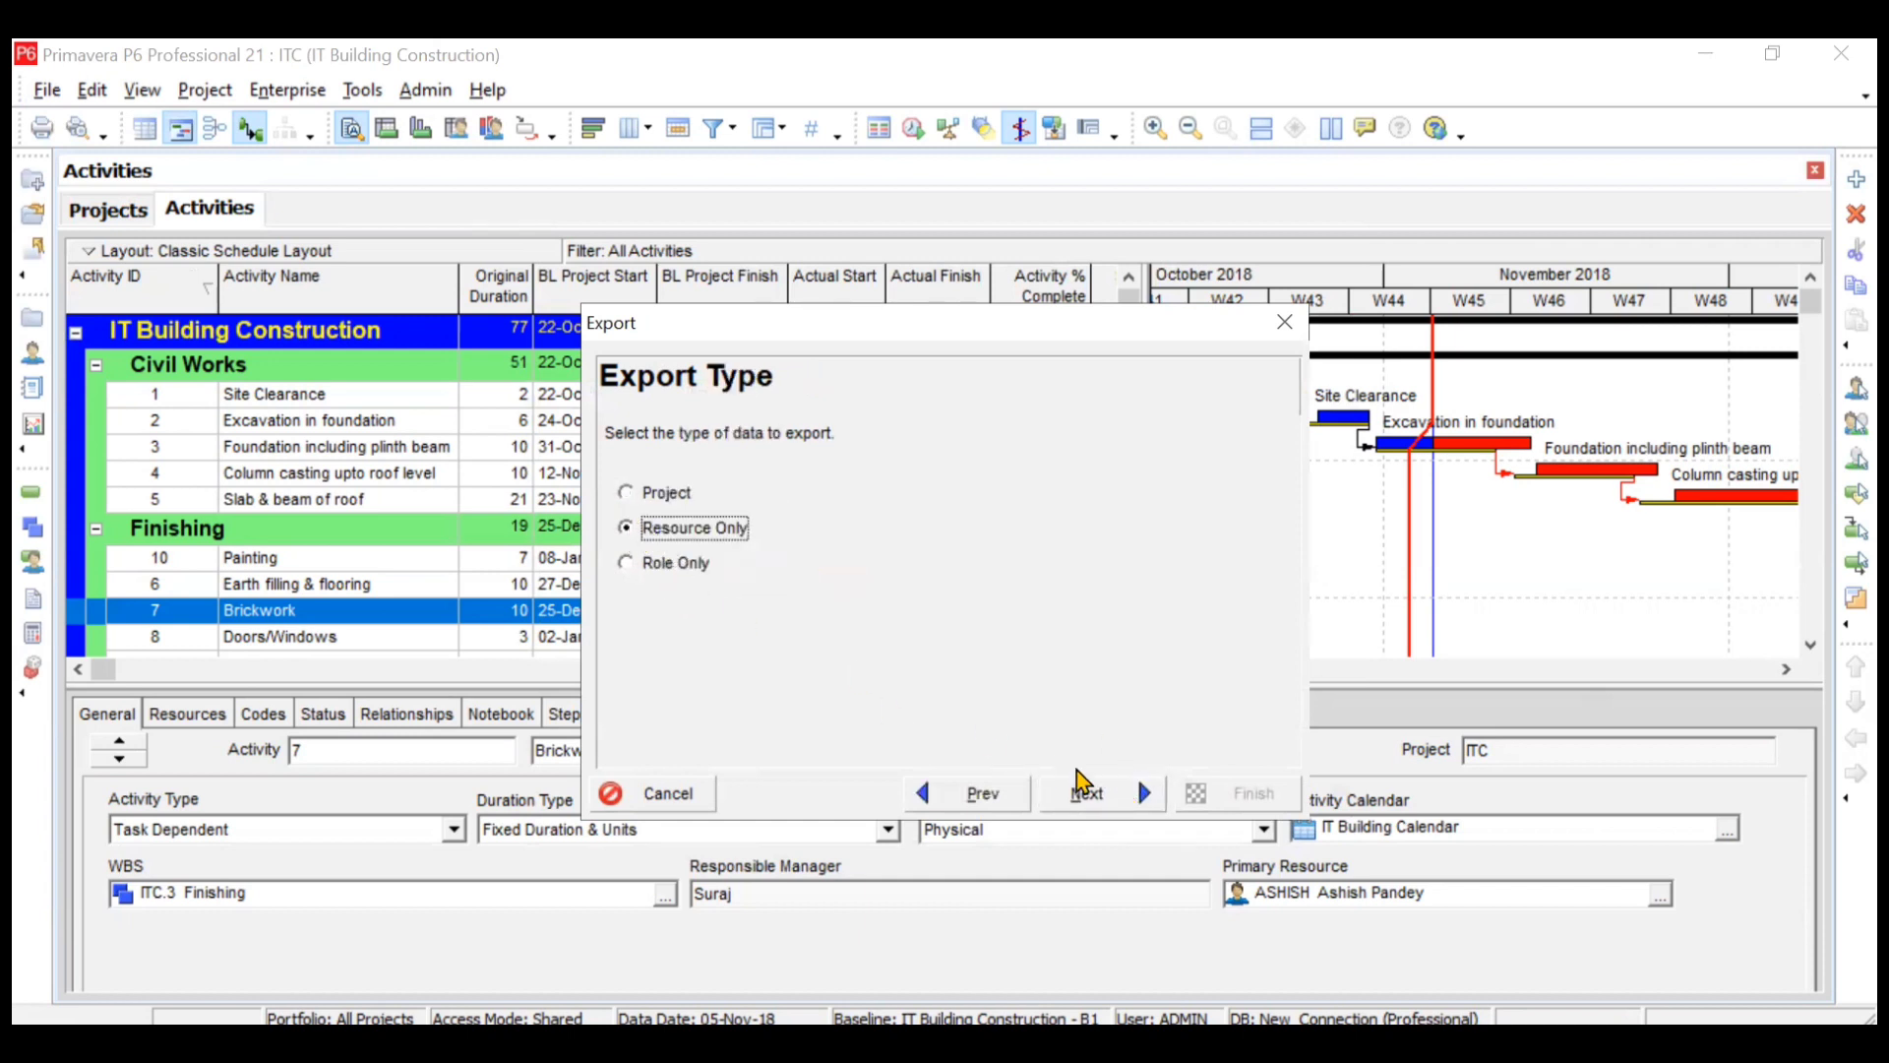
left_click(1090, 794)
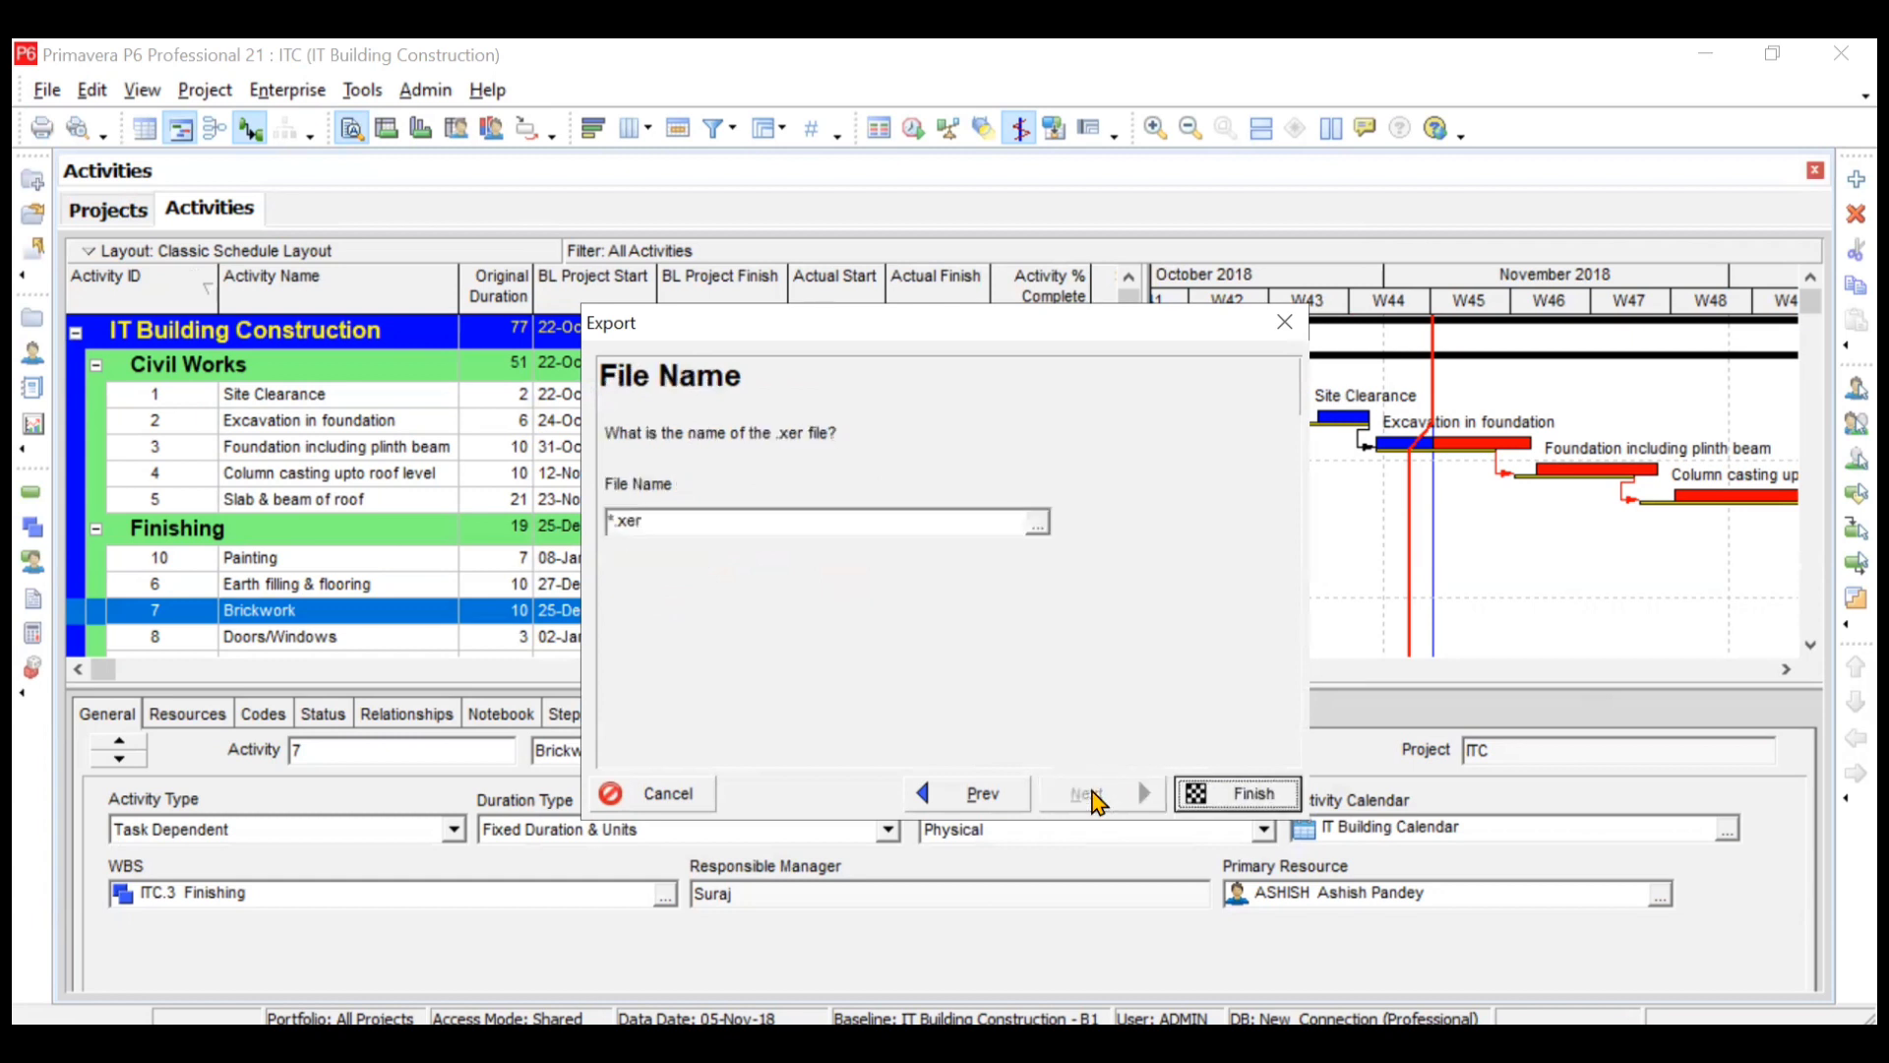
left_click(1037, 523)
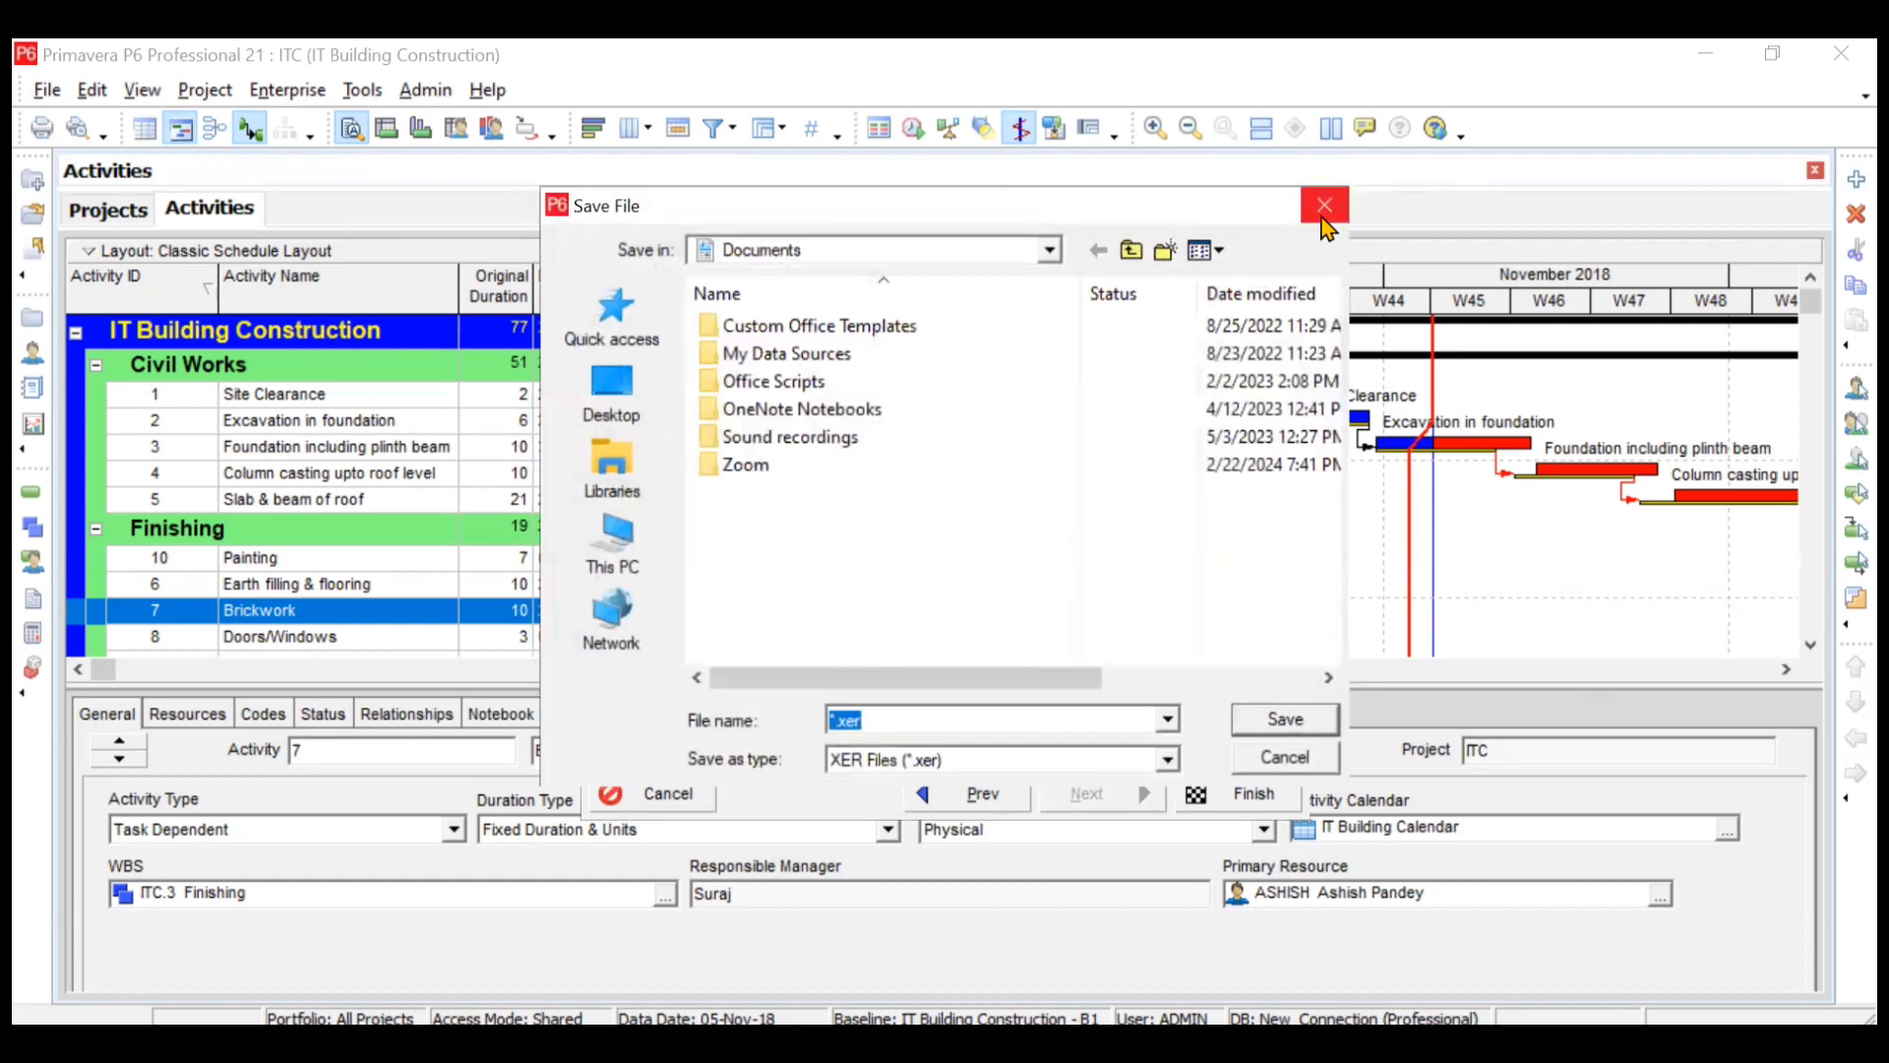
left_click(1324, 205)
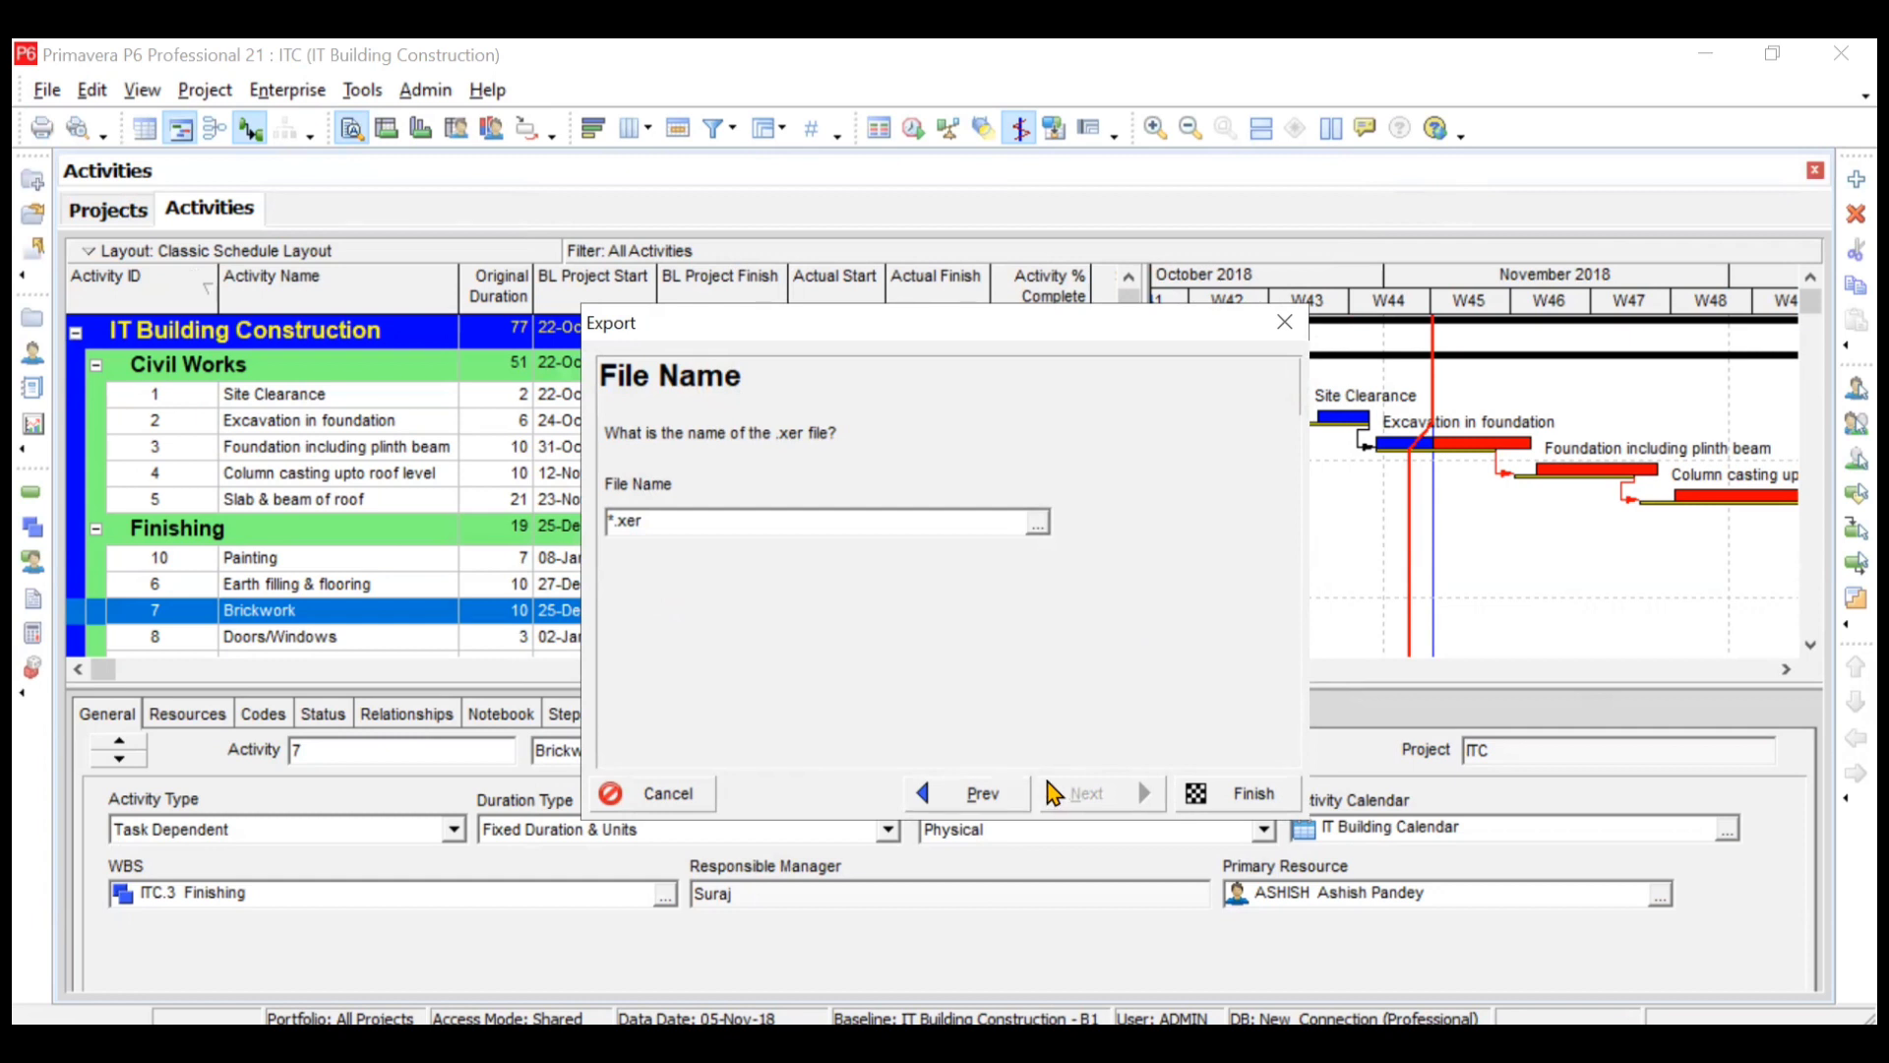
- Go back to the export type, review the Role Only option up to the file name, and leave the export without finishing
left_click(979, 799)
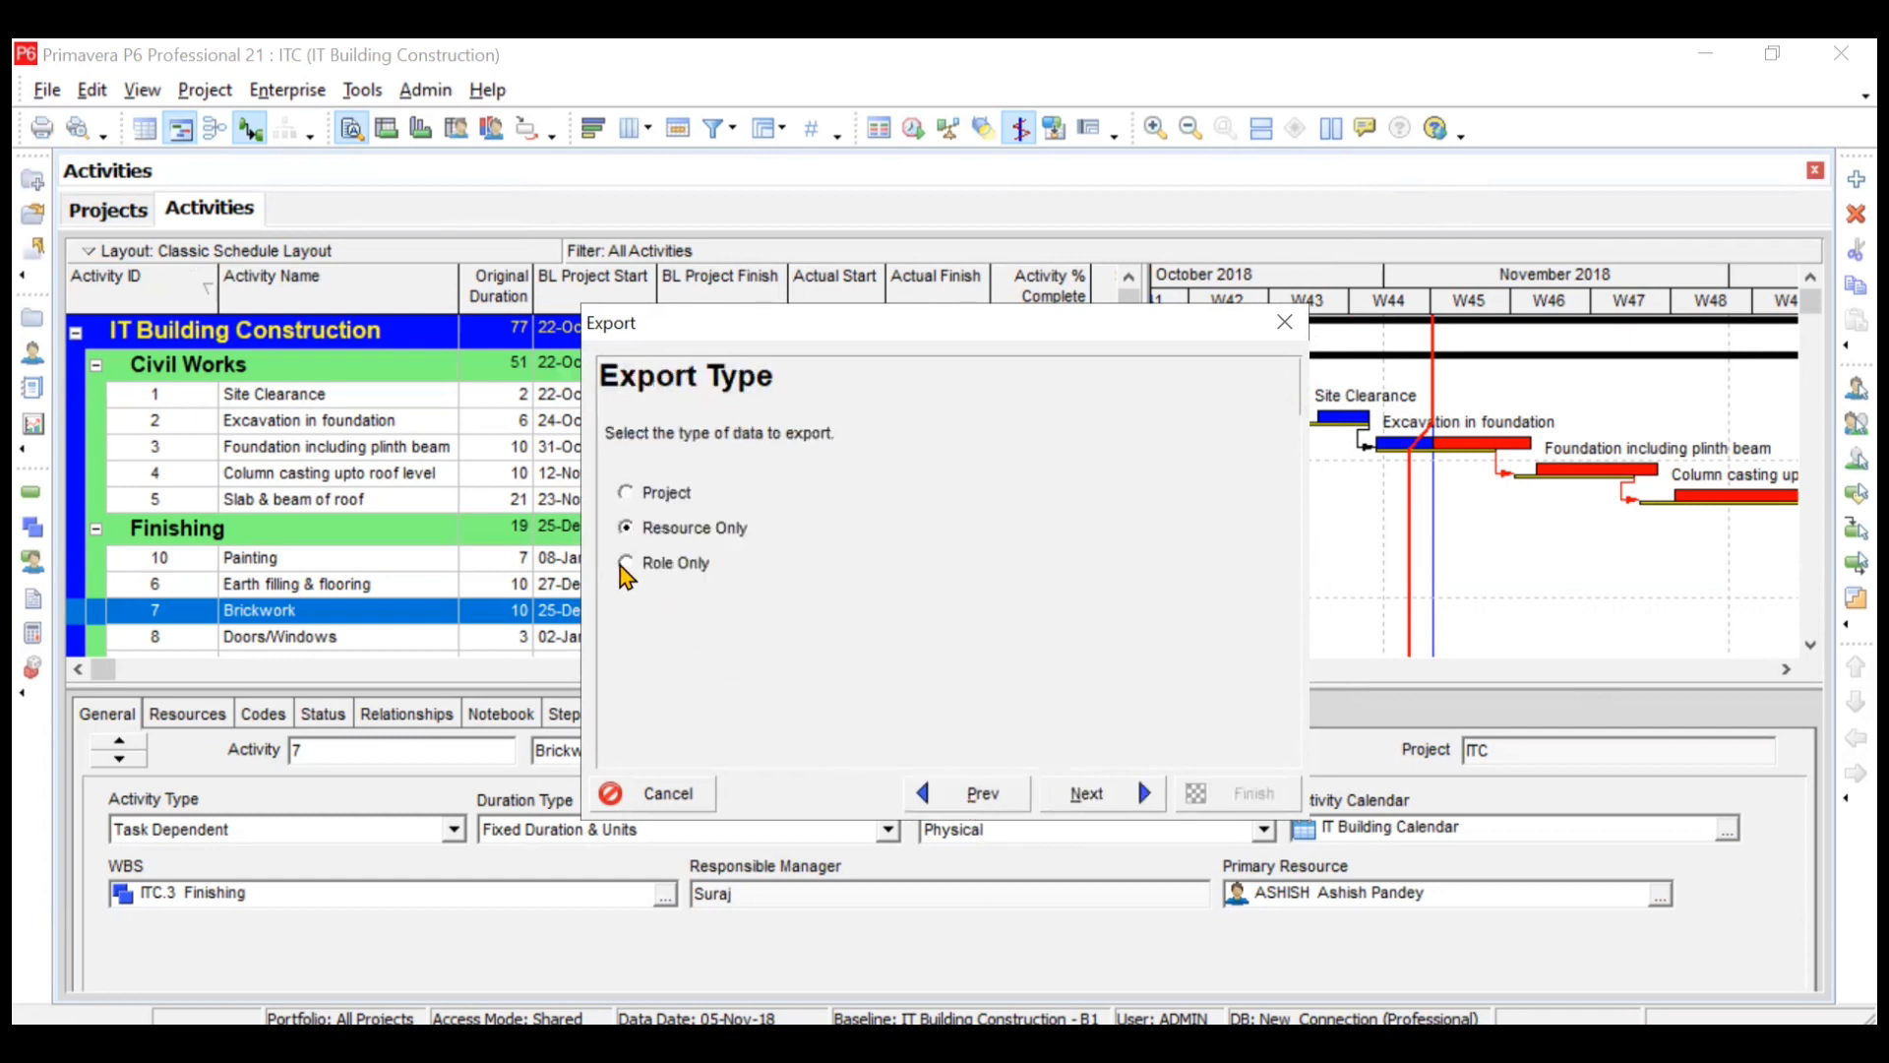
left_click(627, 563)
left_click(1122, 794)
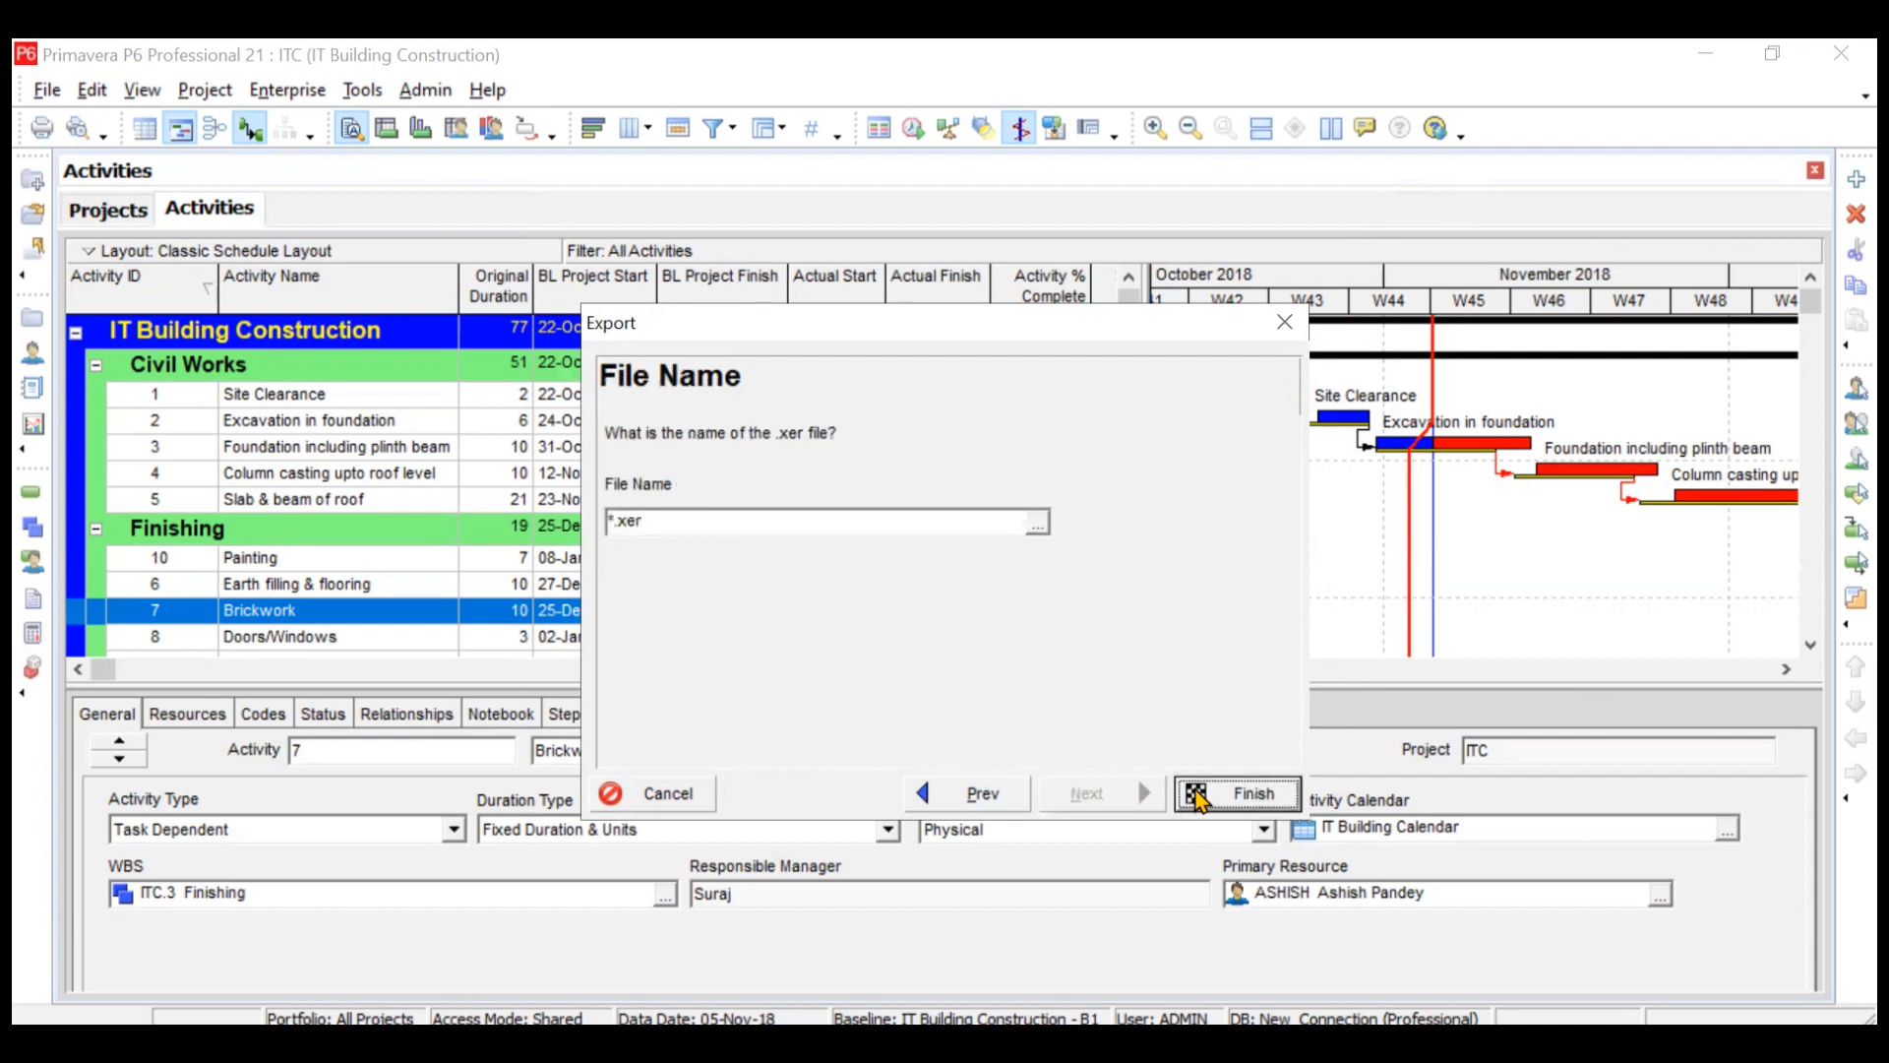
left_click(1283, 325)
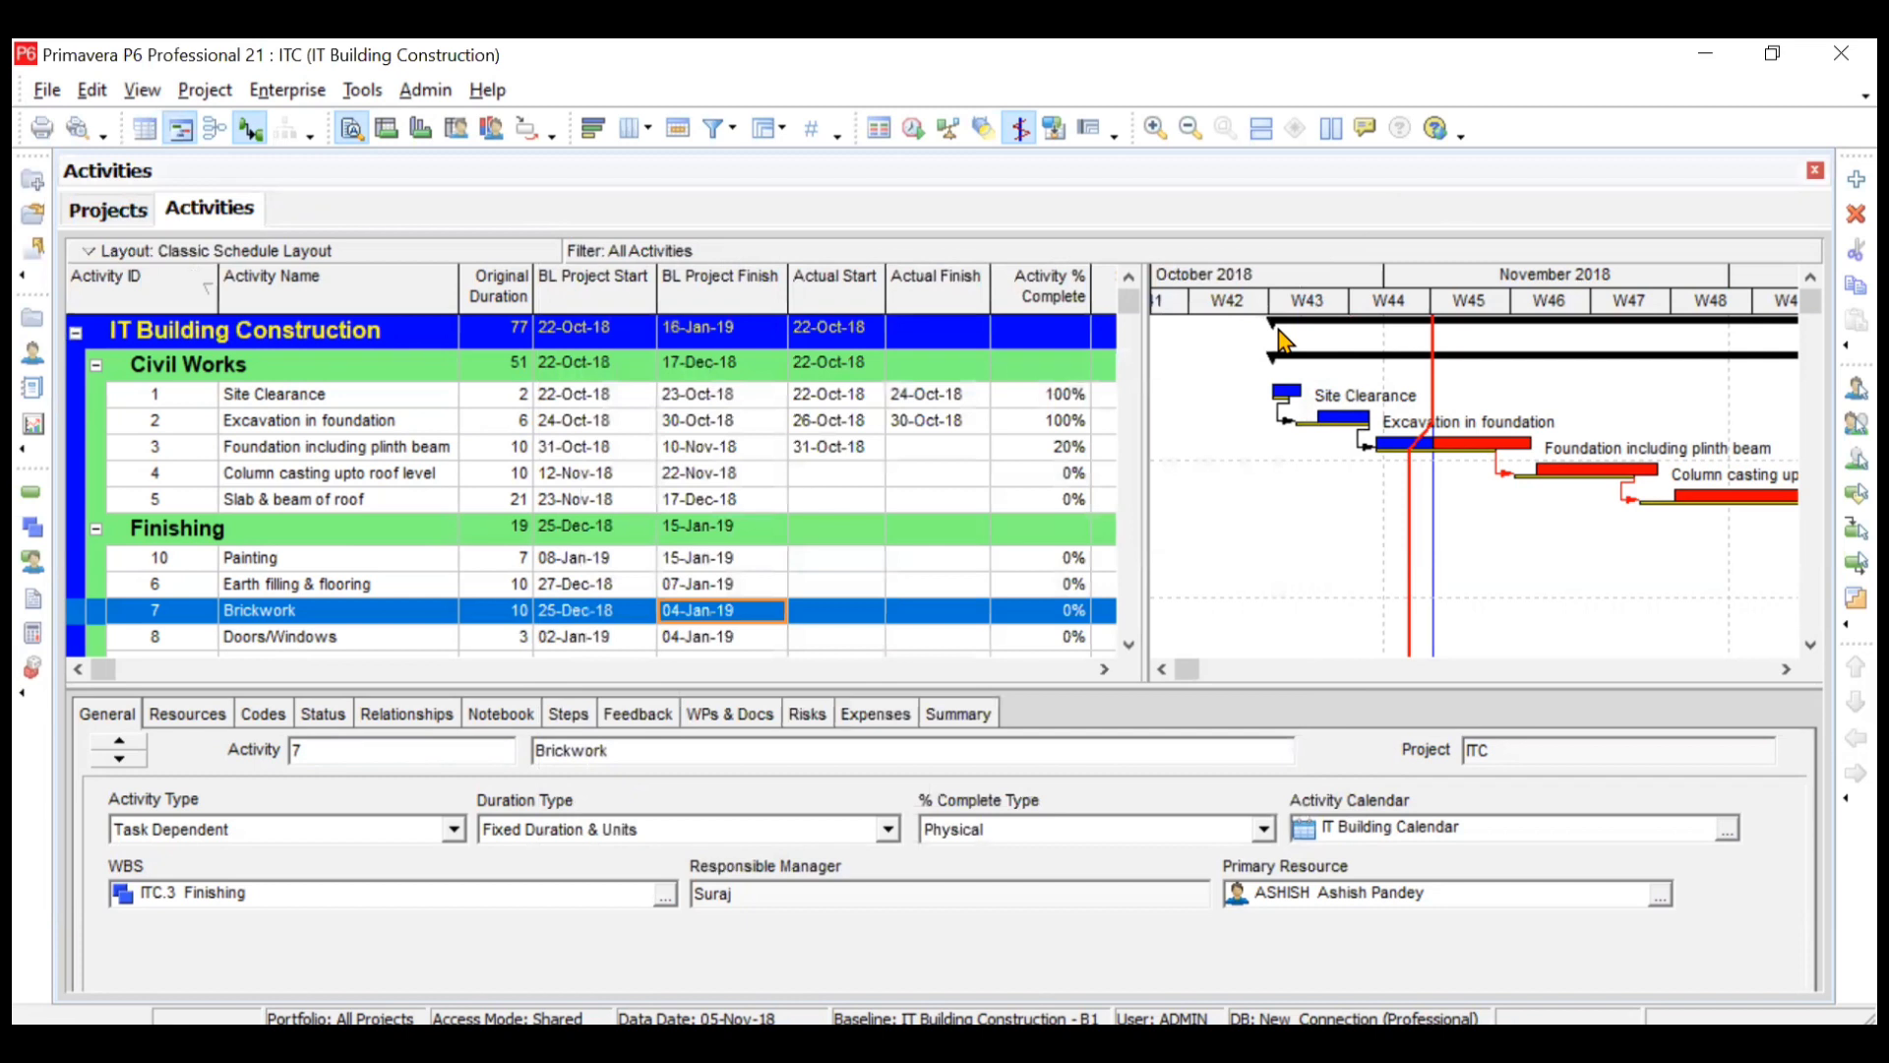